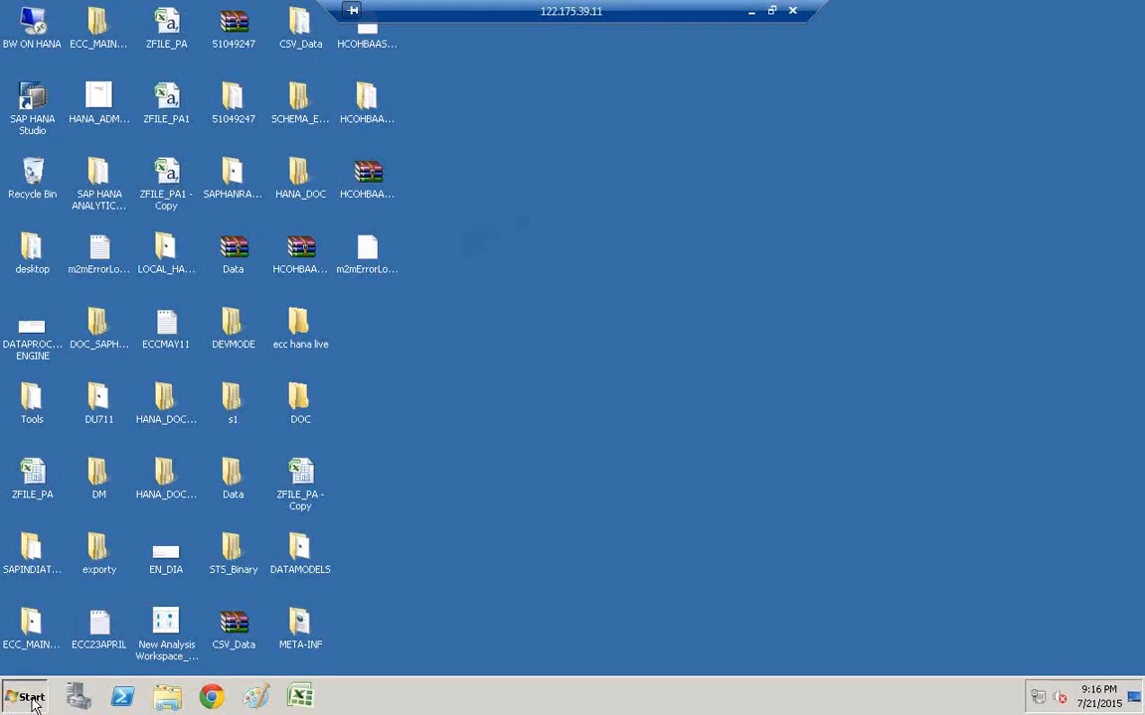
# - Launch SAP HANA Studio from the installed programs on the remote desktop
pyautogui.click(12, 701)
pyautogui.click(77, 632)
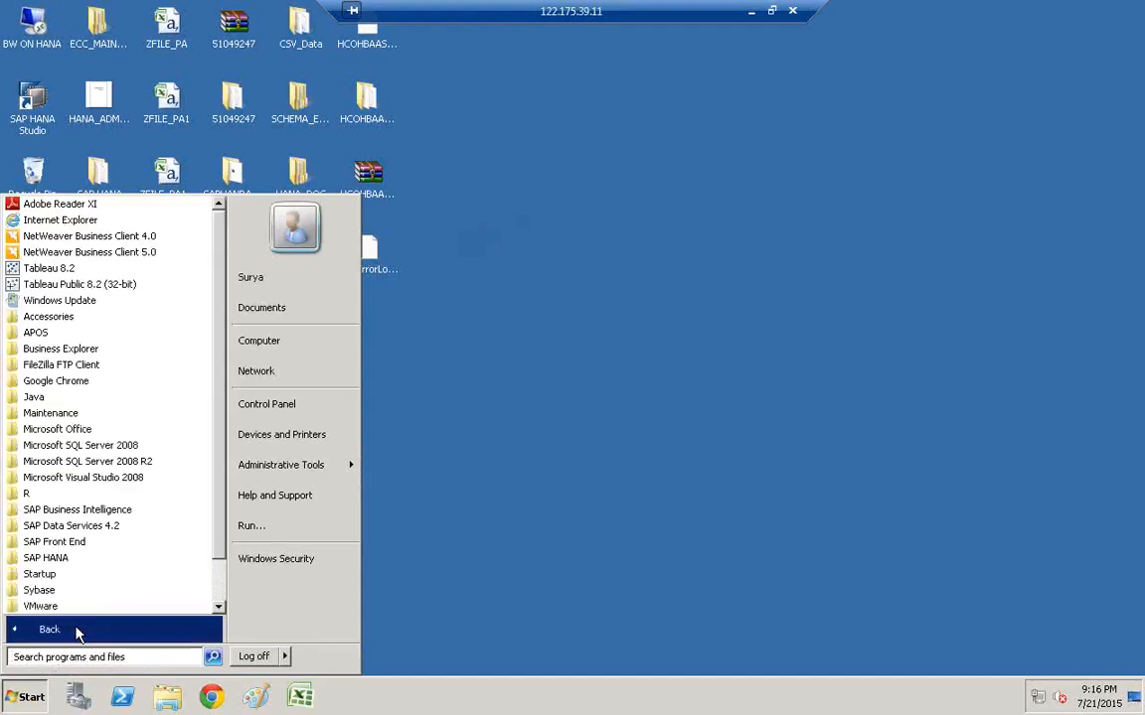
pyautogui.scroll(-1, 203, 433)
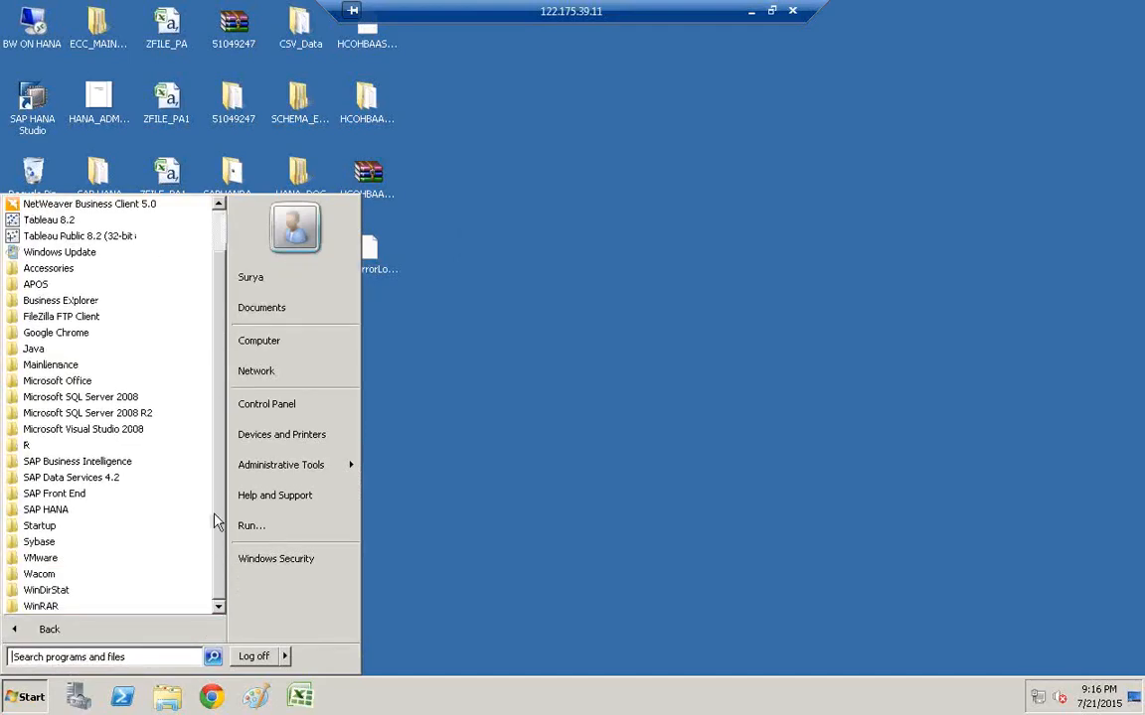
pyautogui.click(43, 510)
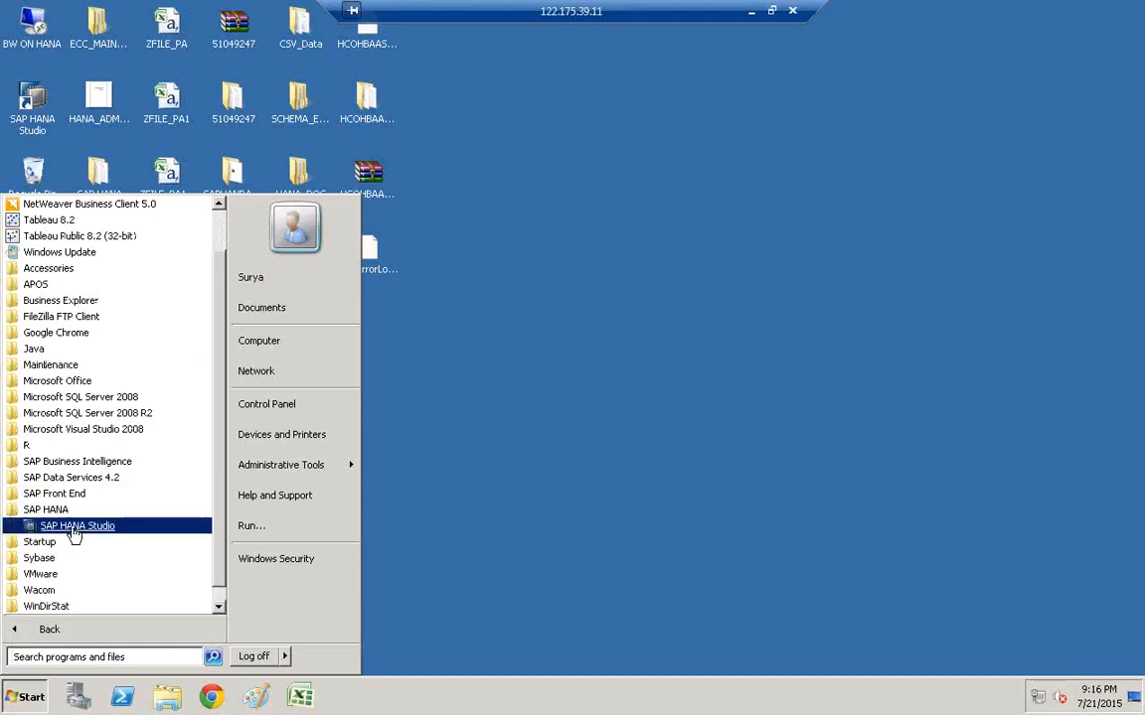
pyautogui.click(69, 527)
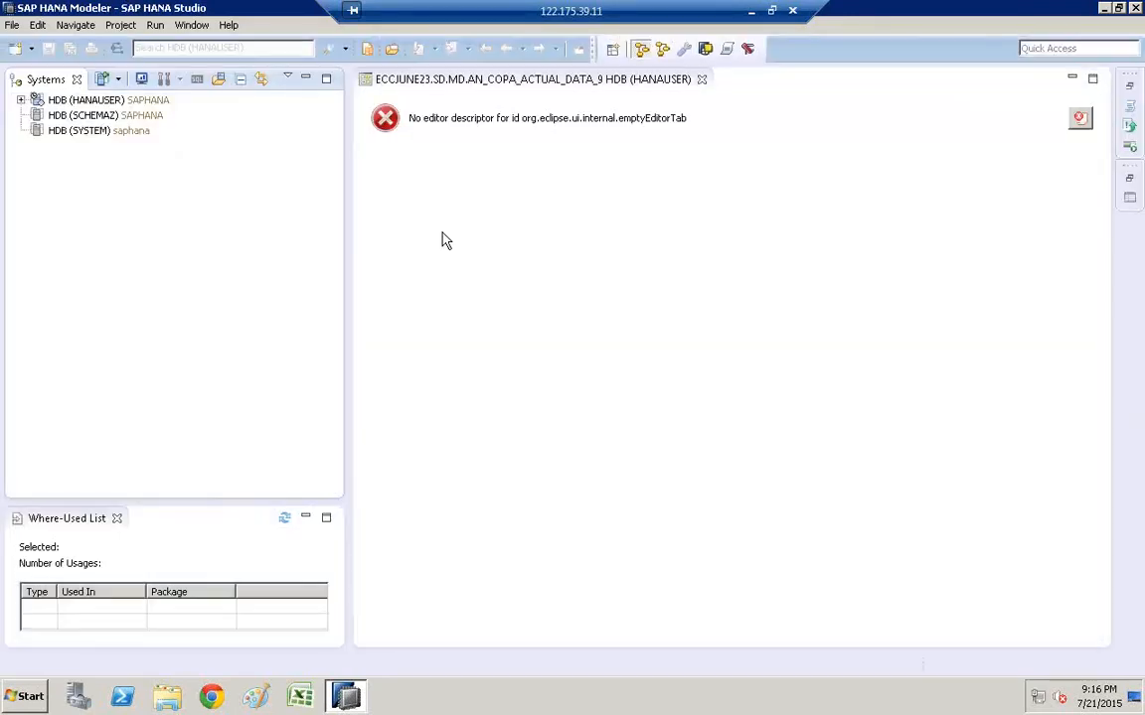
# - Expand the HDB (HANAUSER) system and its Content folder to list the packages
pyautogui.click(20, 101)
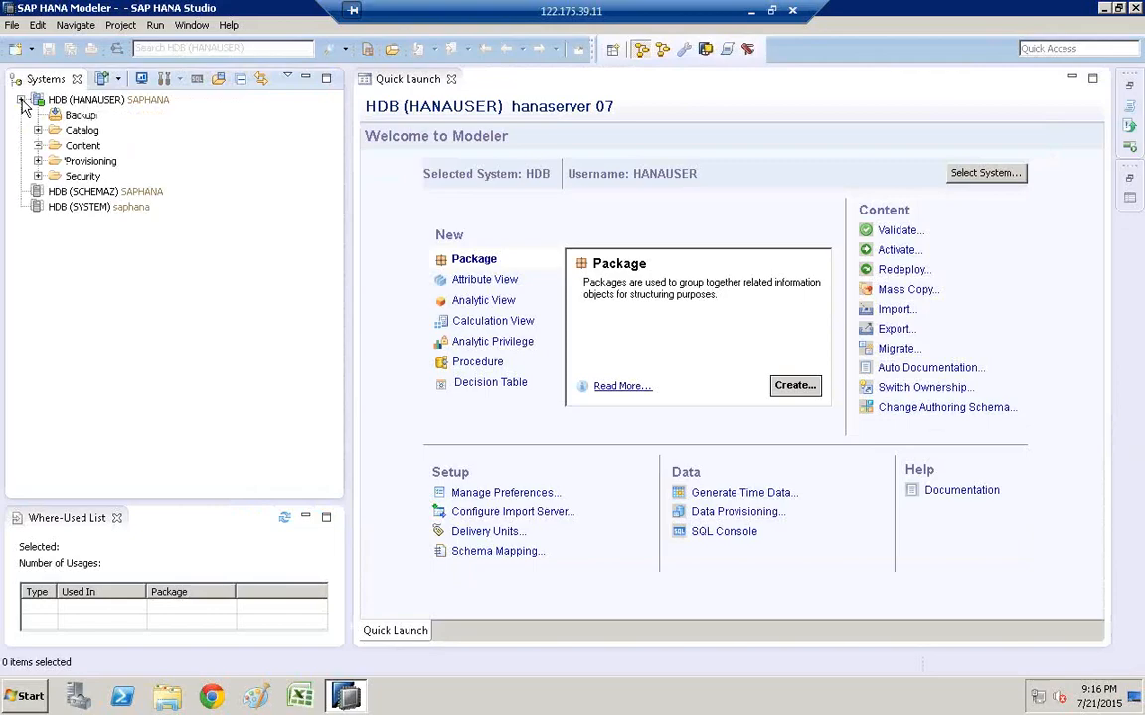
pyautogui.click(37, 146)
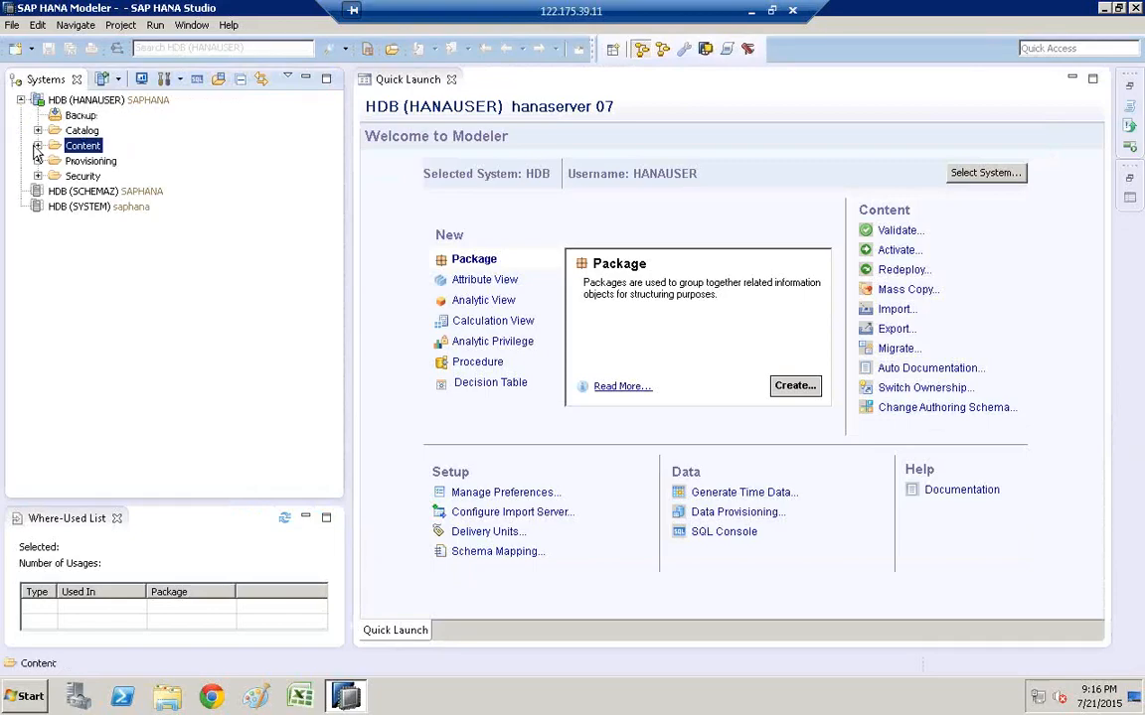
pyautogui.click(37, 146)
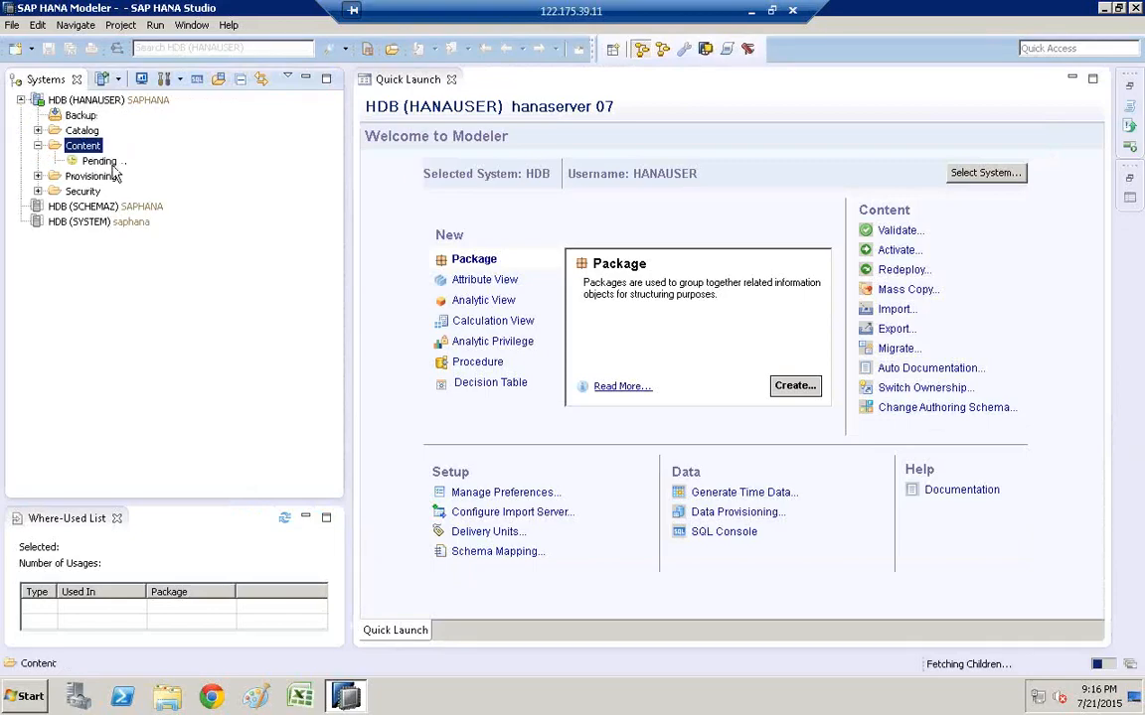
pyautogui.click(1096, 701)
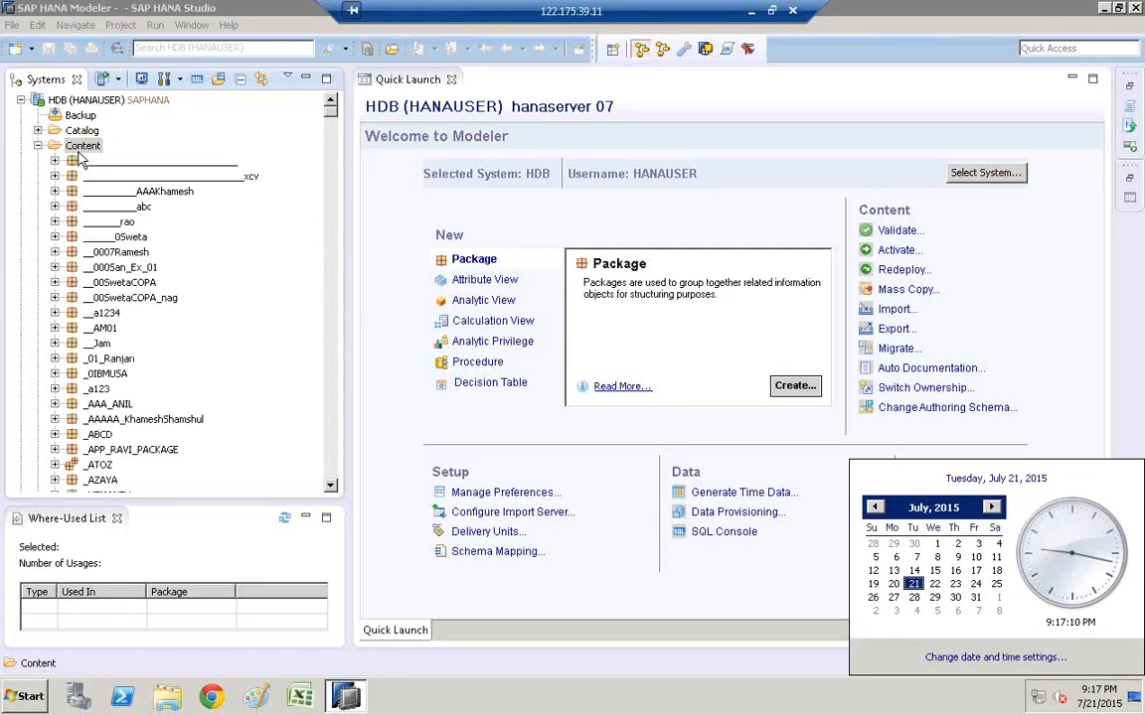
# - Locate the ECCJULY19 package and expand it through SD and MD to list the attribute views
pyautogui.click(105, 253)
pyautogui.write('eccjun')
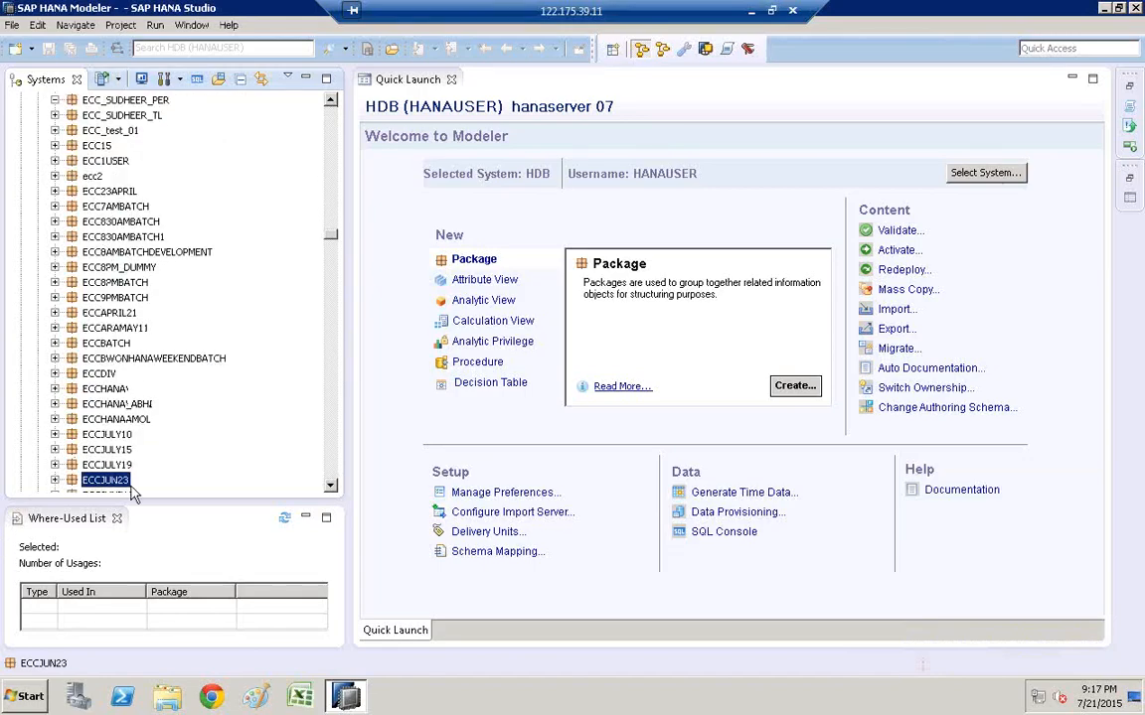
pyautogui.click(107, 464)
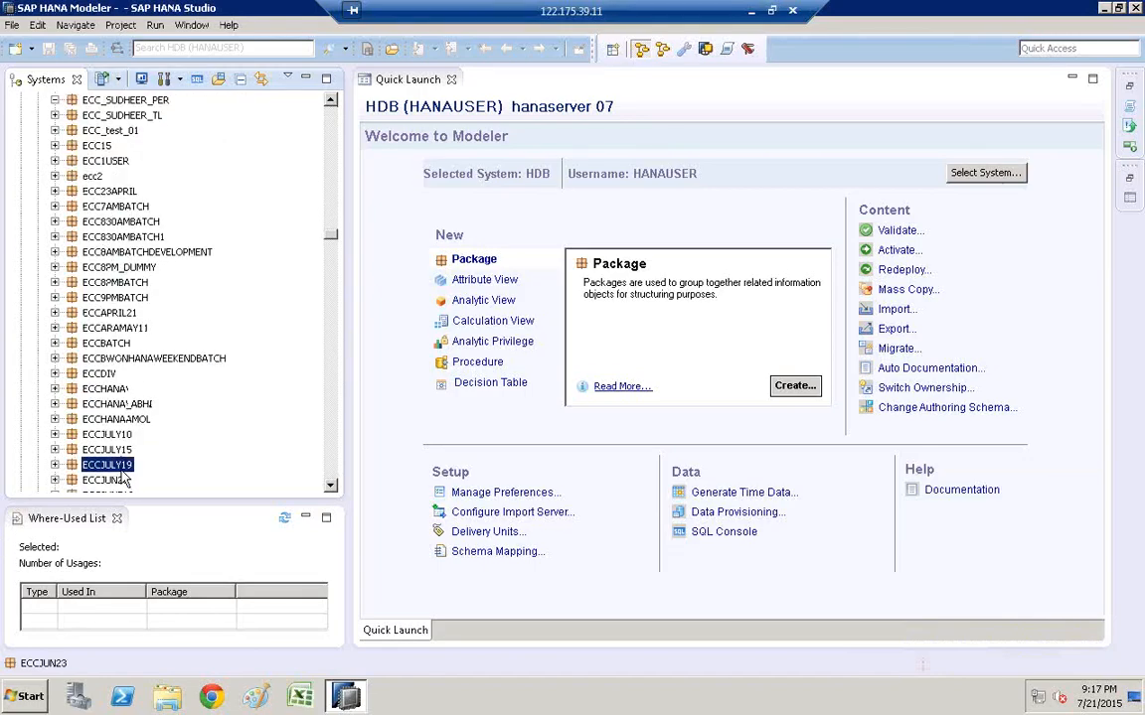
pyautogui.click(329, 489)
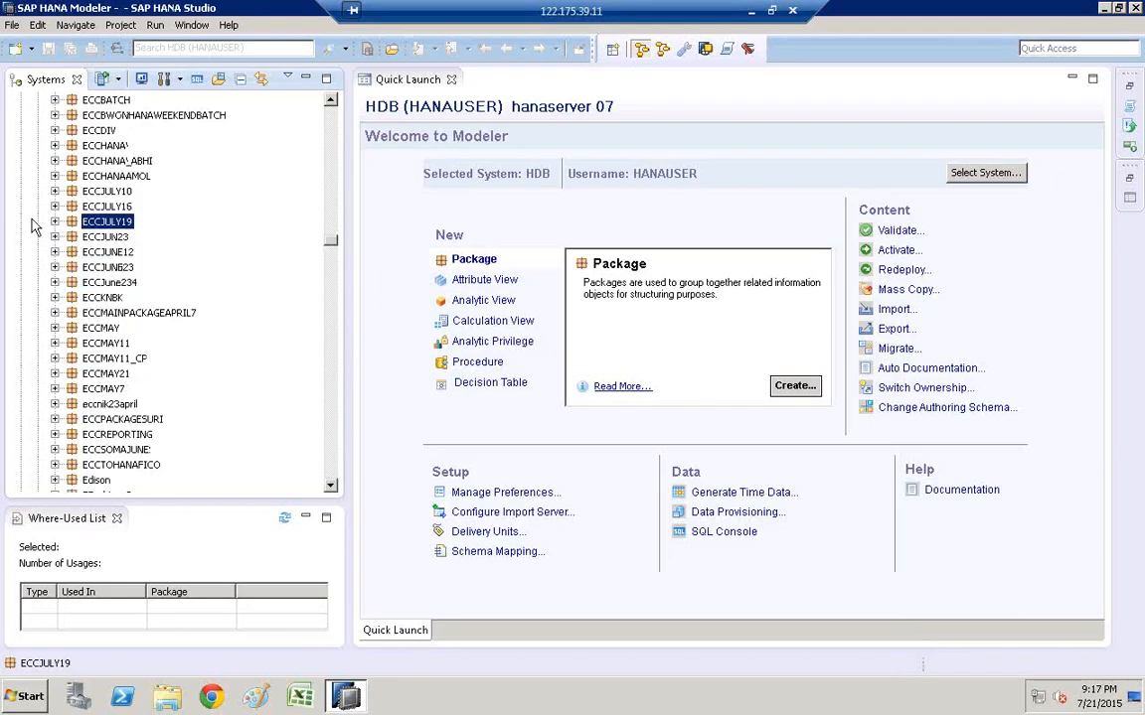
pyautogui.click(55, 221)
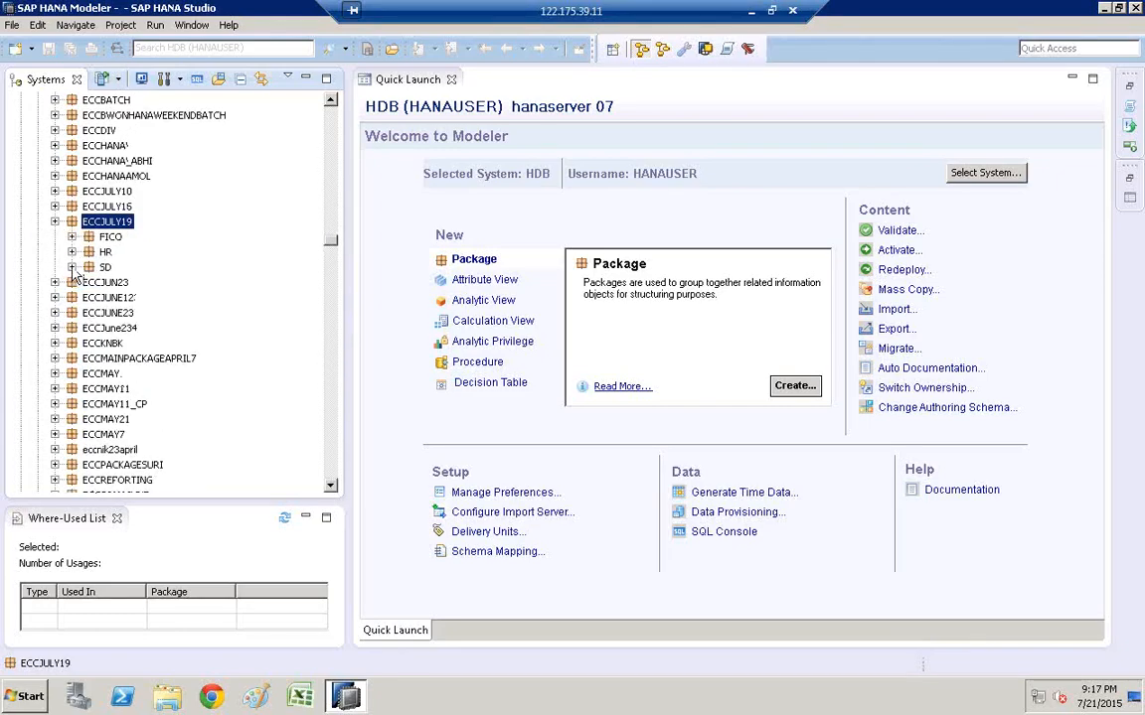
pyautogui.click(72, 268)
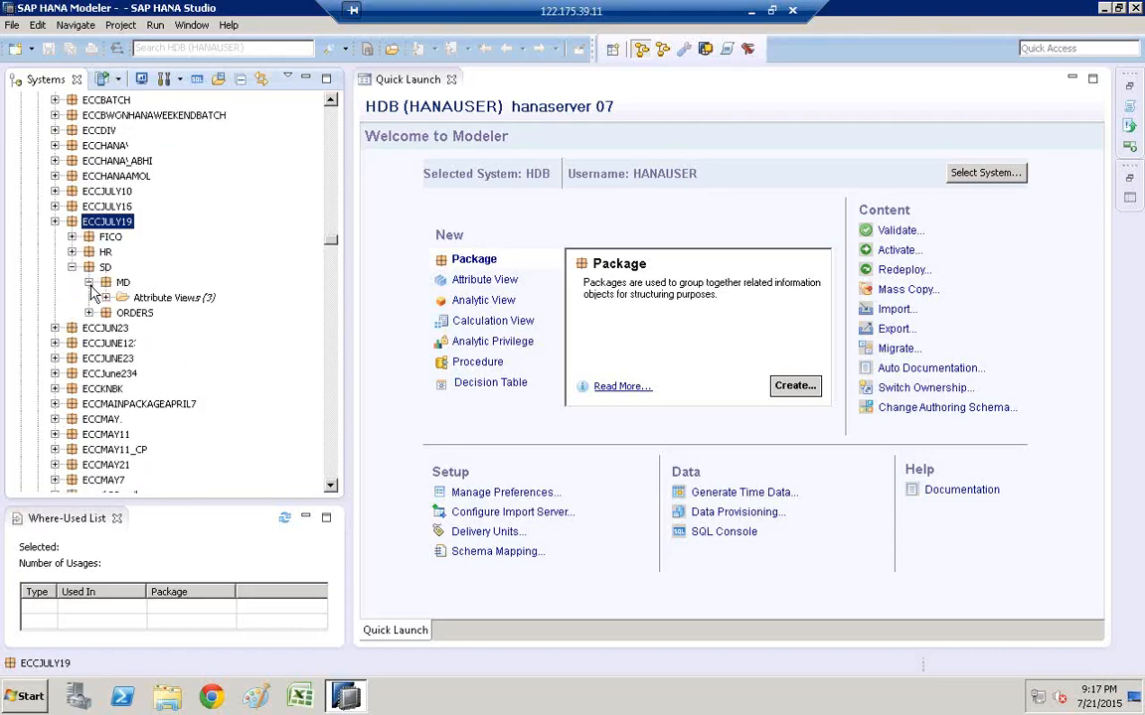
pyautogui.click(106, 298)
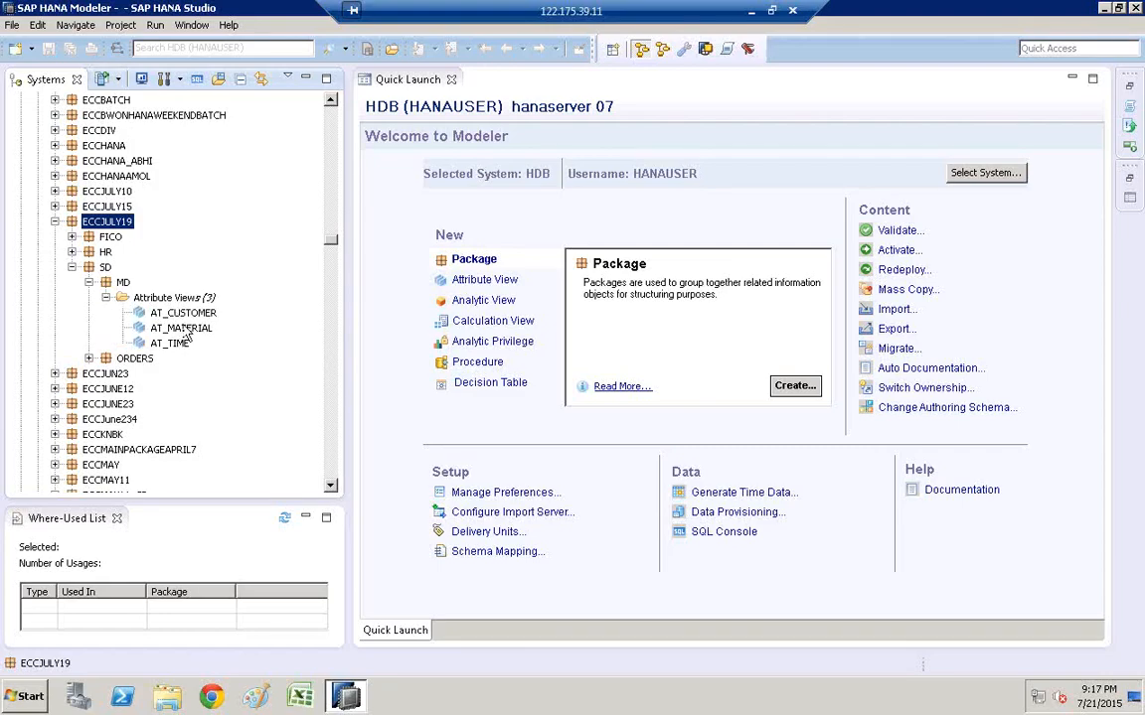
# - Start a new attribute view in the MD package with the subtype Derived
pyautogui.click(121, 283)
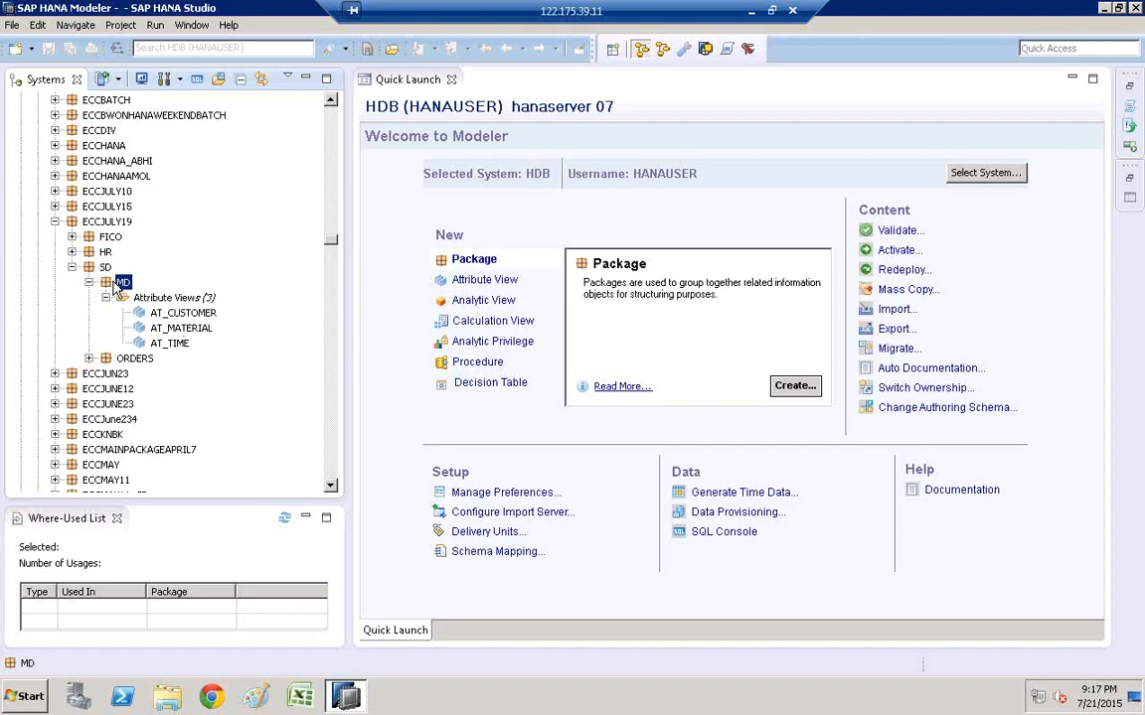
pyautogui.rightClick(115, 284)
pyautogui.moveTo(202, 323)
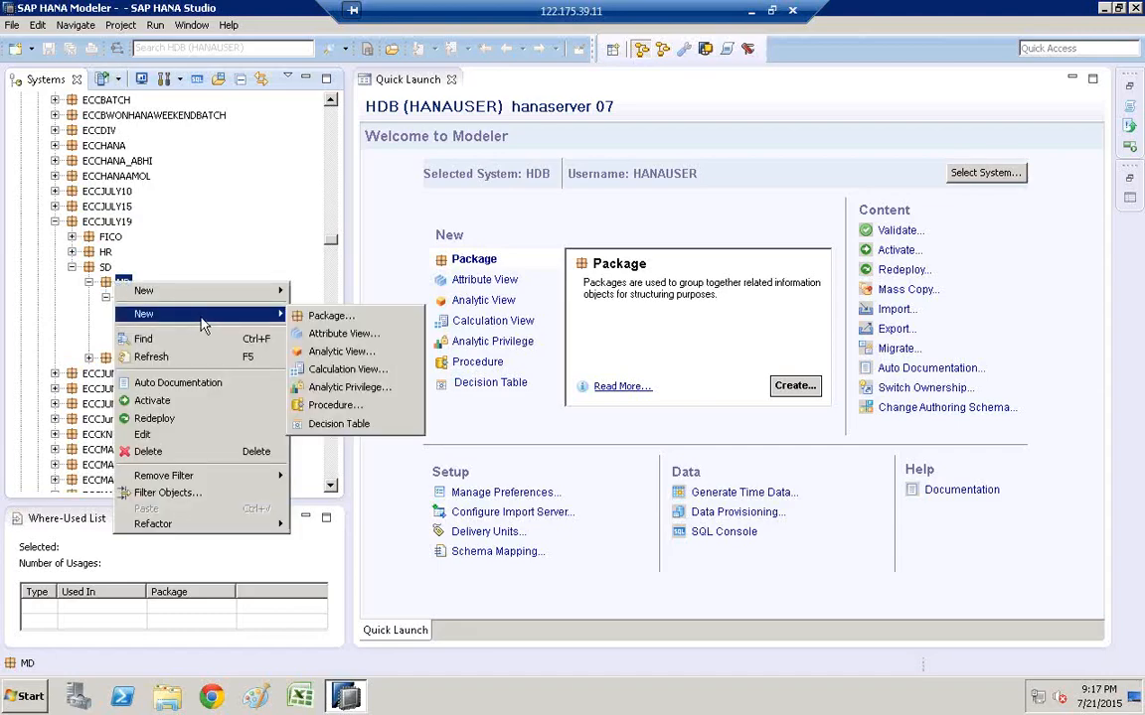
pyautogui.click(360, 336)
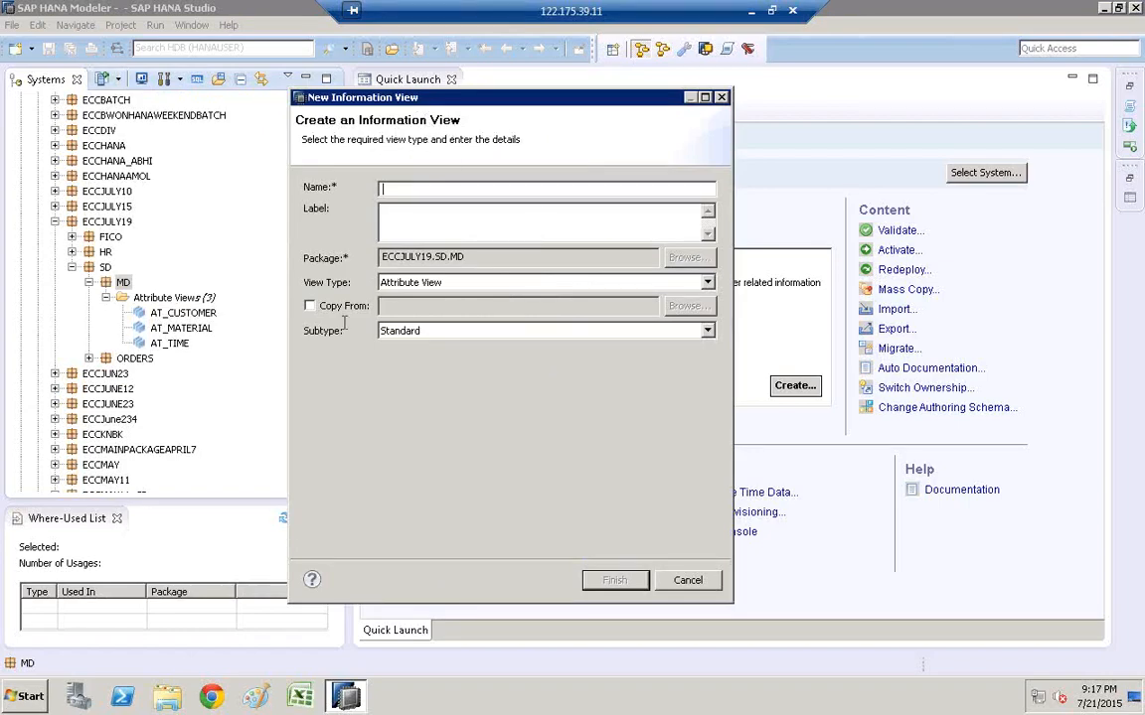
pyautogui.click(417, 334)
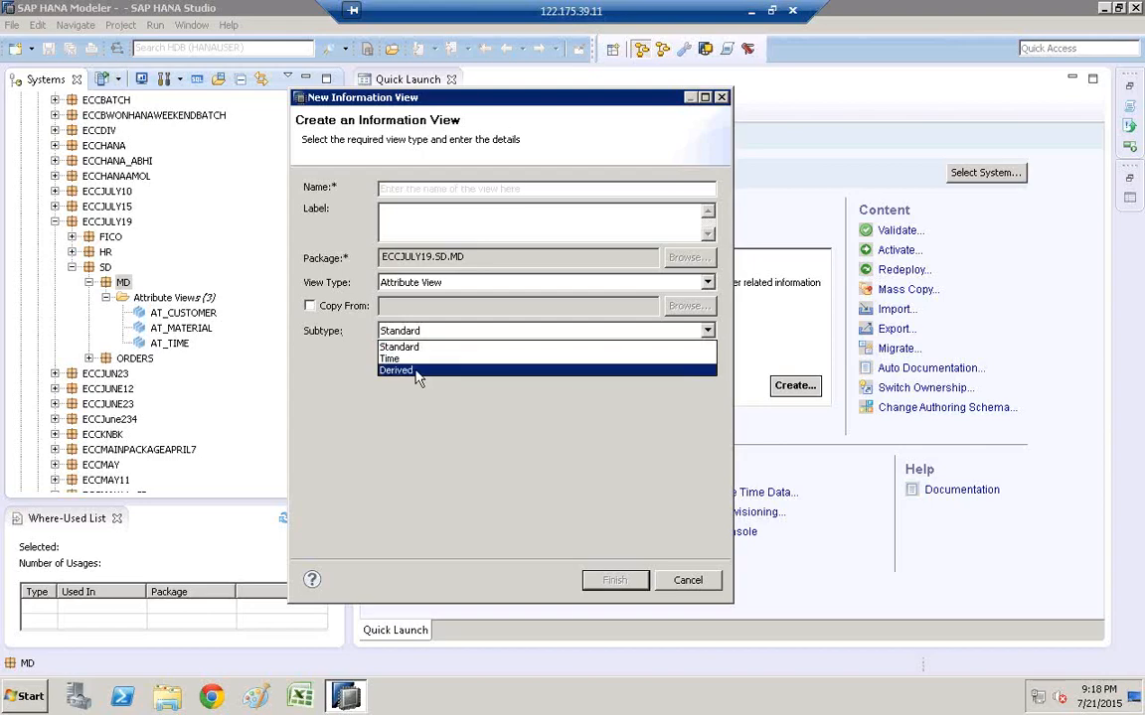
pyautogui.click(417, 371)
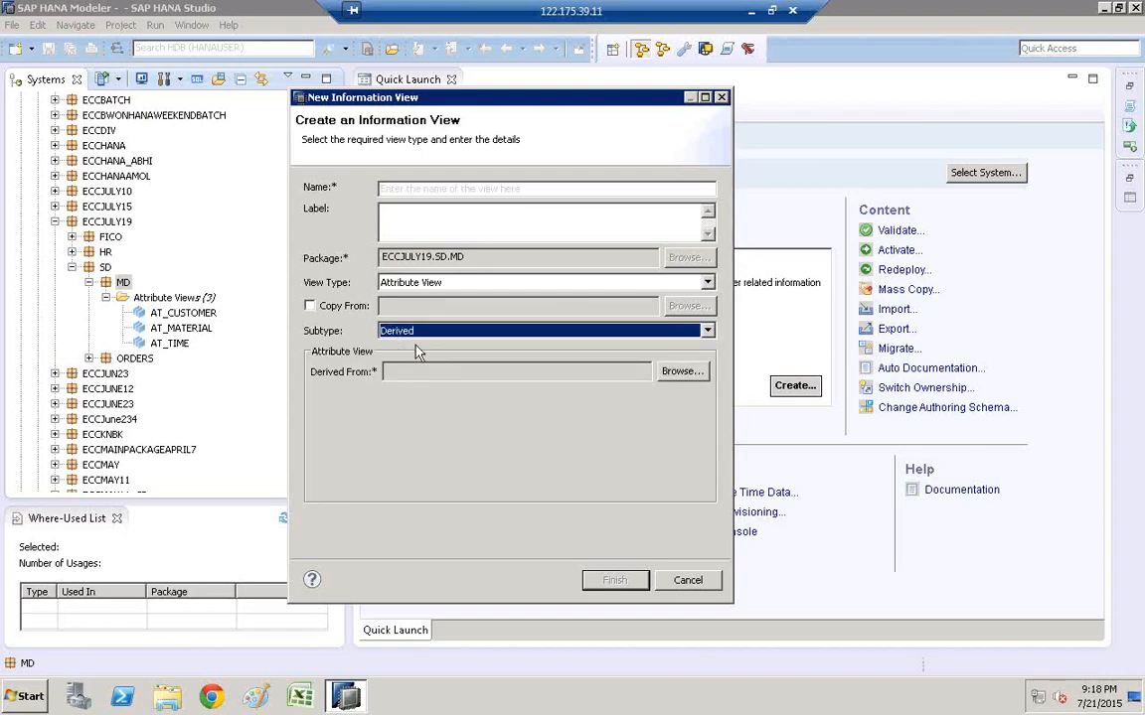
# - Name the new view AT_SHIPTOPARTY and shorten its label to SHIPTOPARTY
pyautogui.click(393, 188)
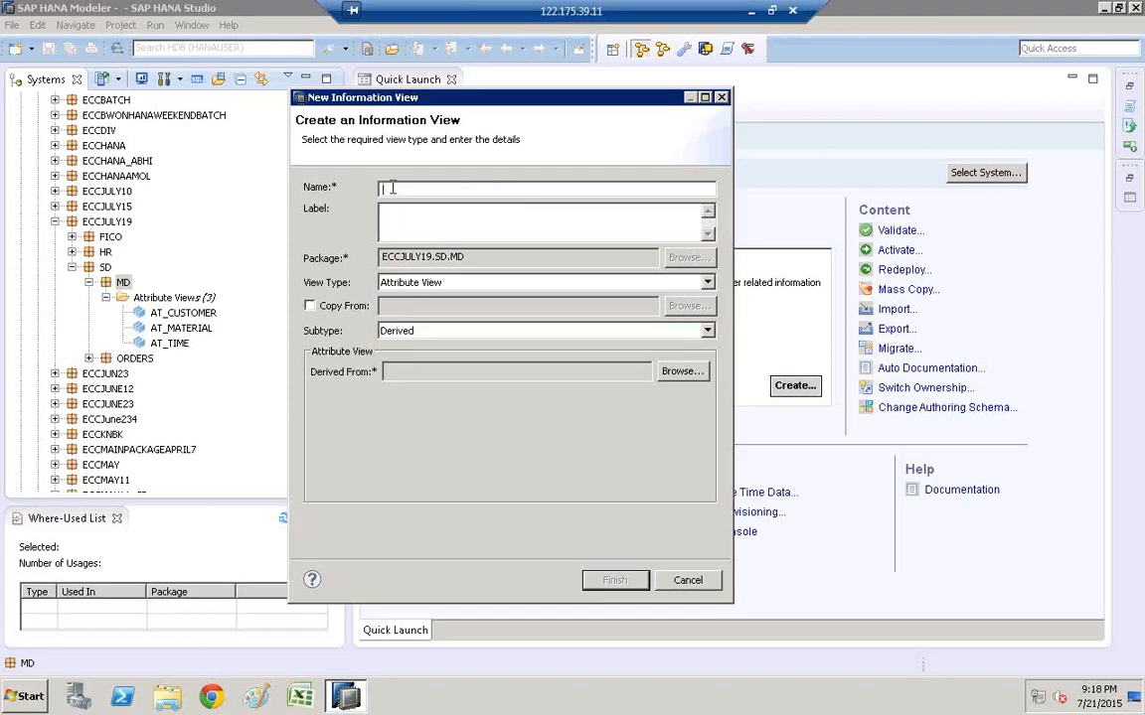
pyautogui.write('AT_SHIPTOPARTY')
pyautogui.click(413, 215)
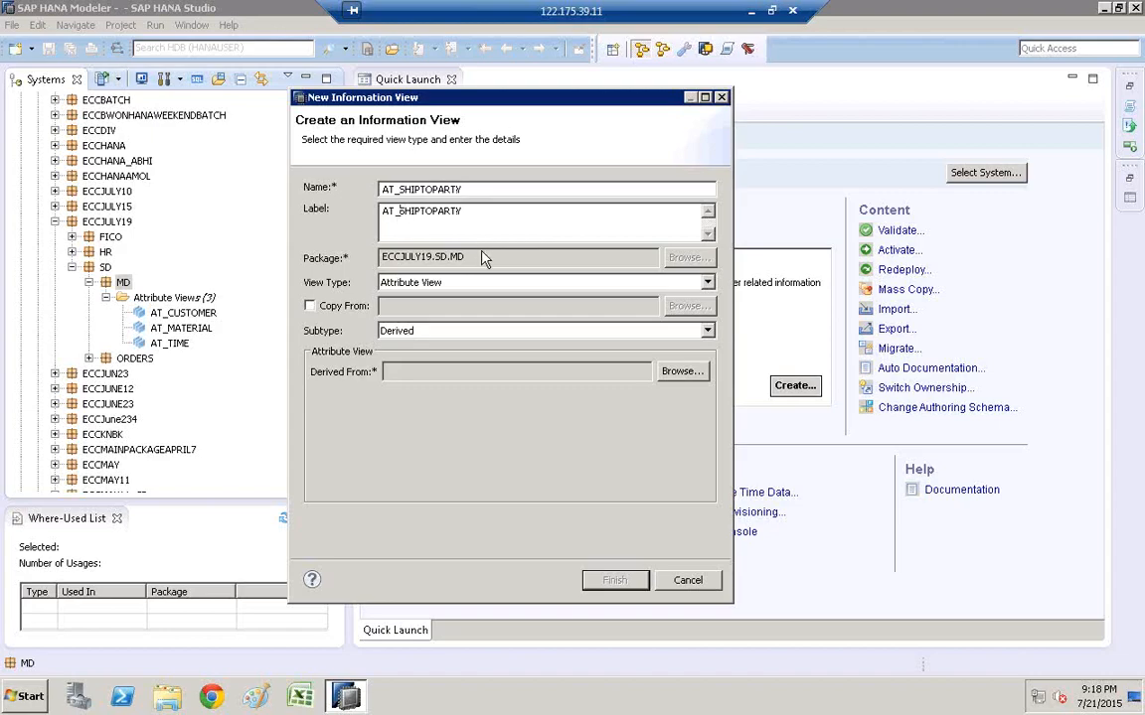
pyautogui.press('BackSpace')
pyautogui.press('BackSpace')
pyautogui.press('BackSpace')
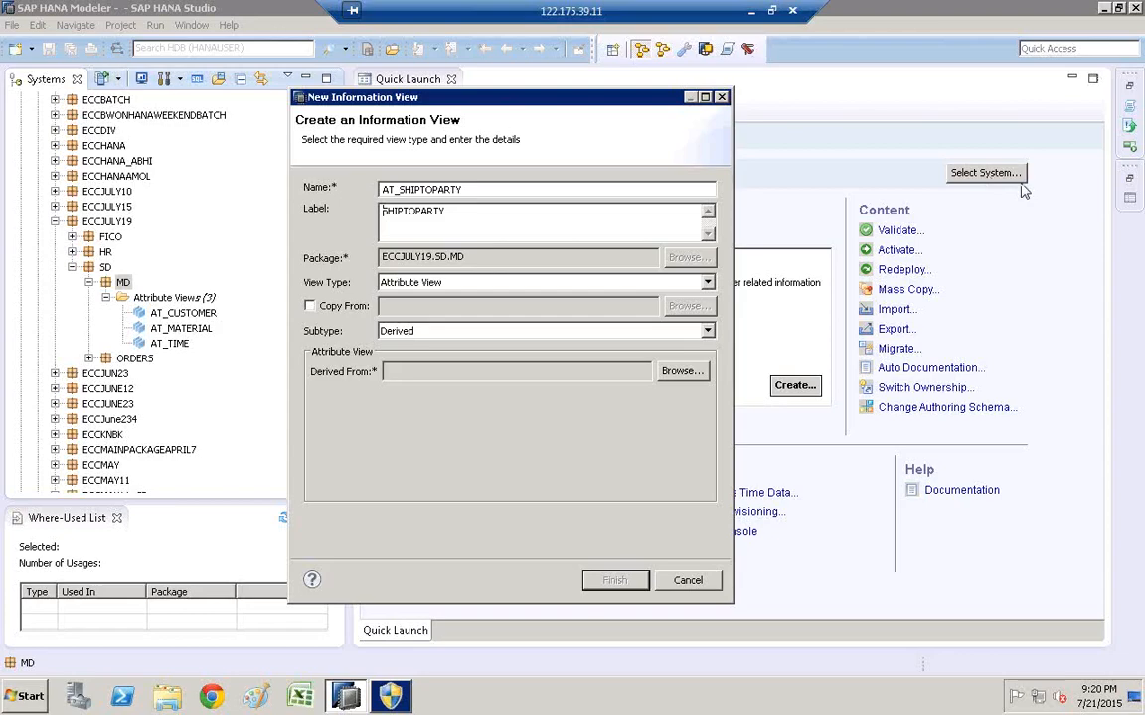
# - Switch to Paint and draw a rectangle about 267 × 63 px on the blank canvas
pyautogui.click(256, 698)
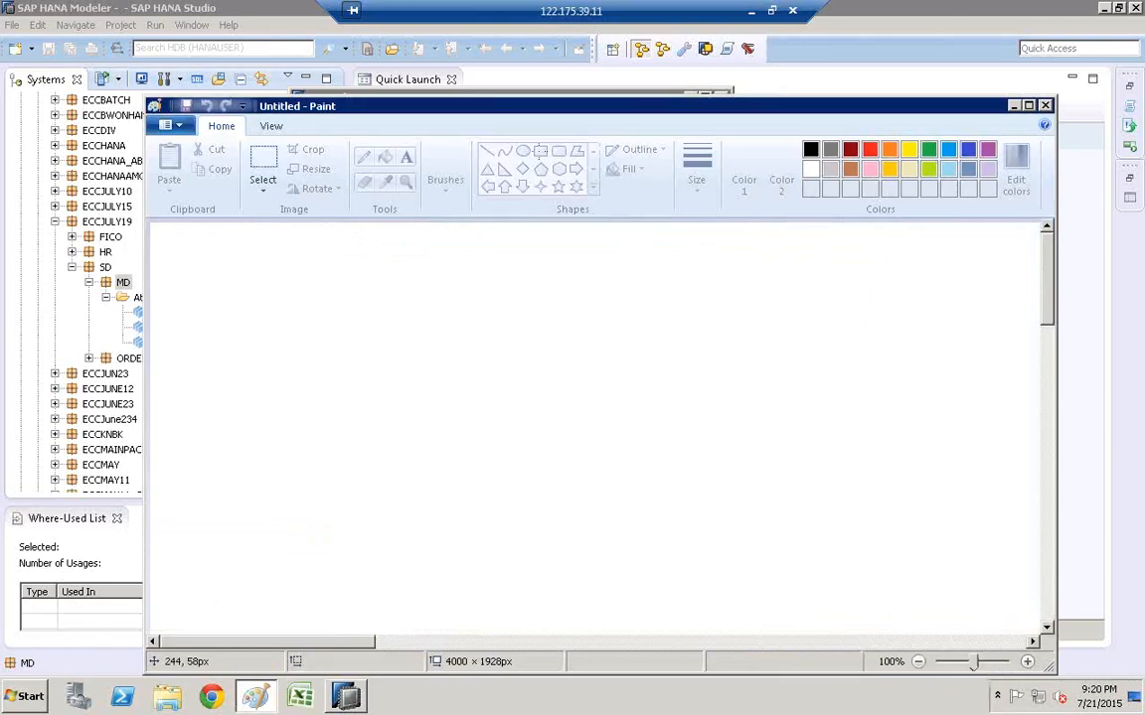
pyautogui.click(539, 152)
pyautogui.moveTo(265, 301); pyautogui.dragTo(267, 301)
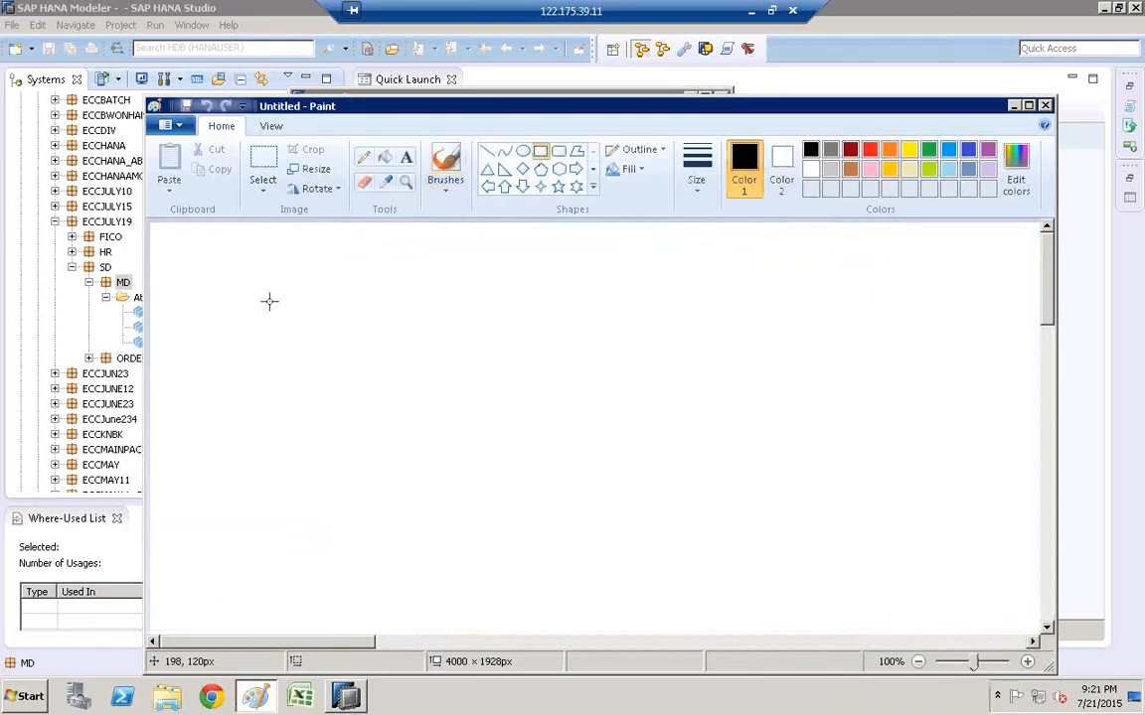
pyautogui.moveTo(504, 357); pyautogui.dragTo(506, 358)
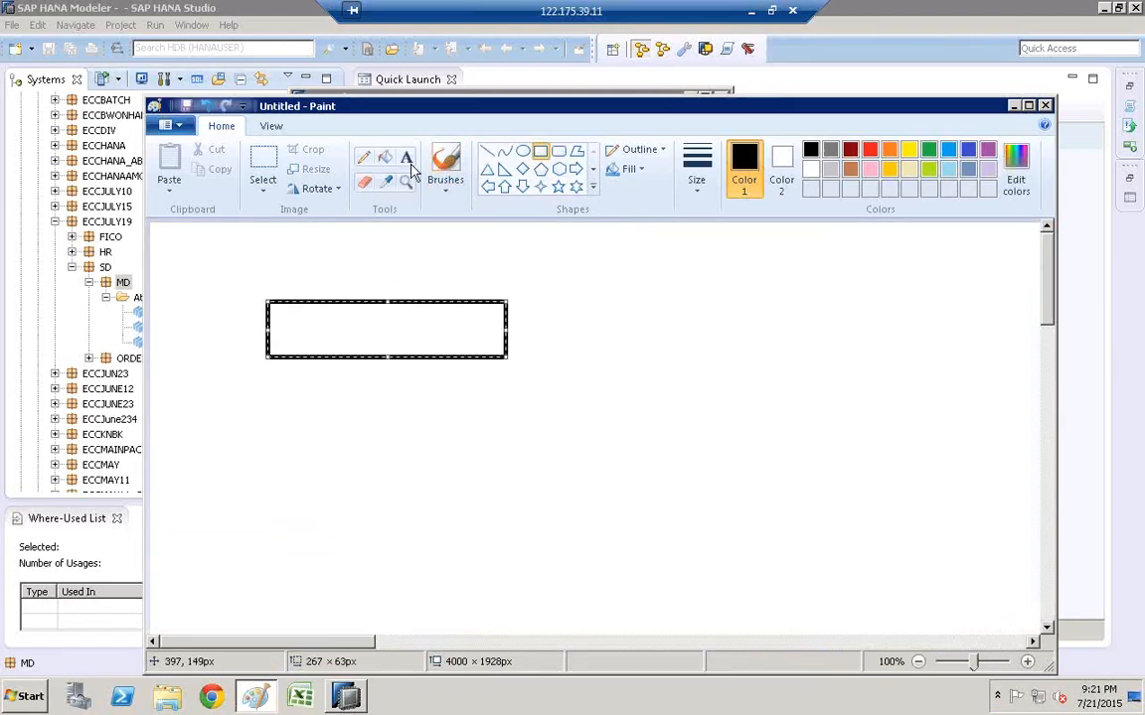
# - Label the rectangle with the example person's first name
pyautogui.click(406, 157)
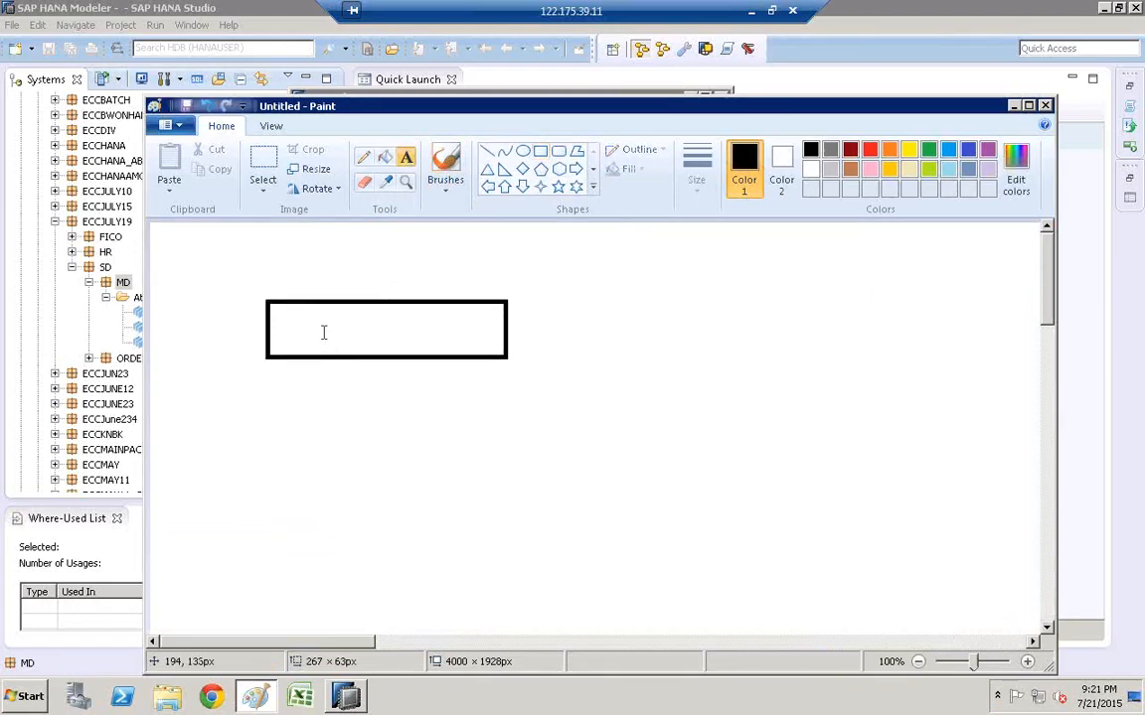
pyautogui.click(322, 331)
pyautogui.write('raju')
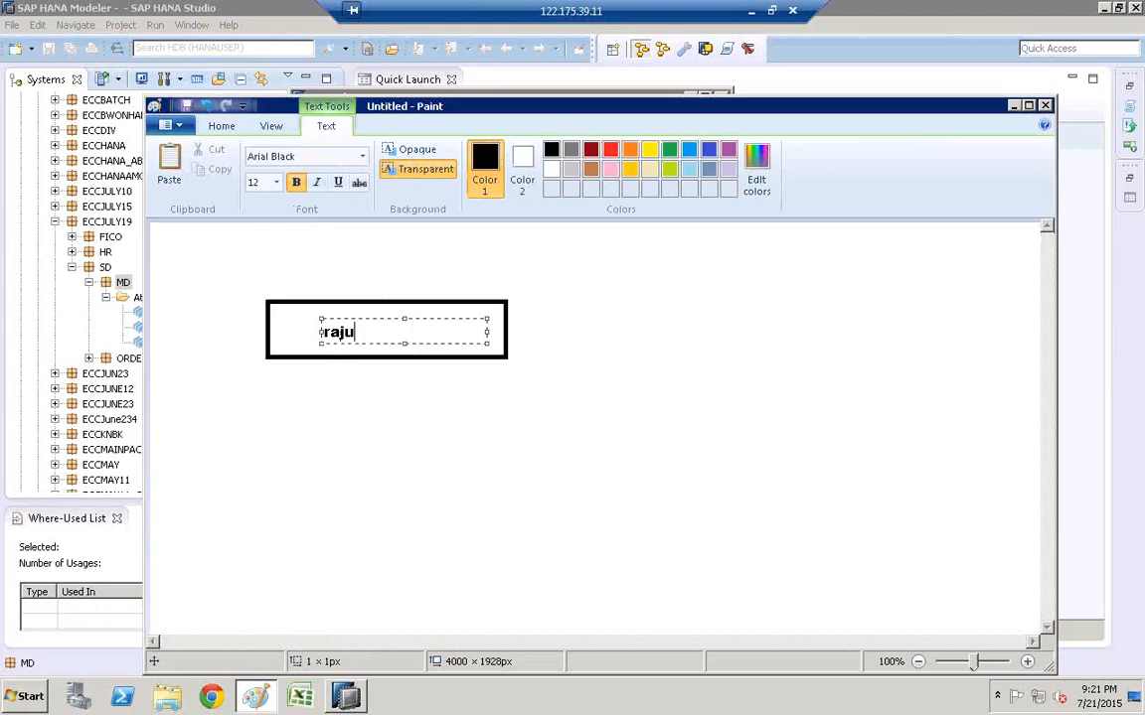
pyautogui.click(654, 319)
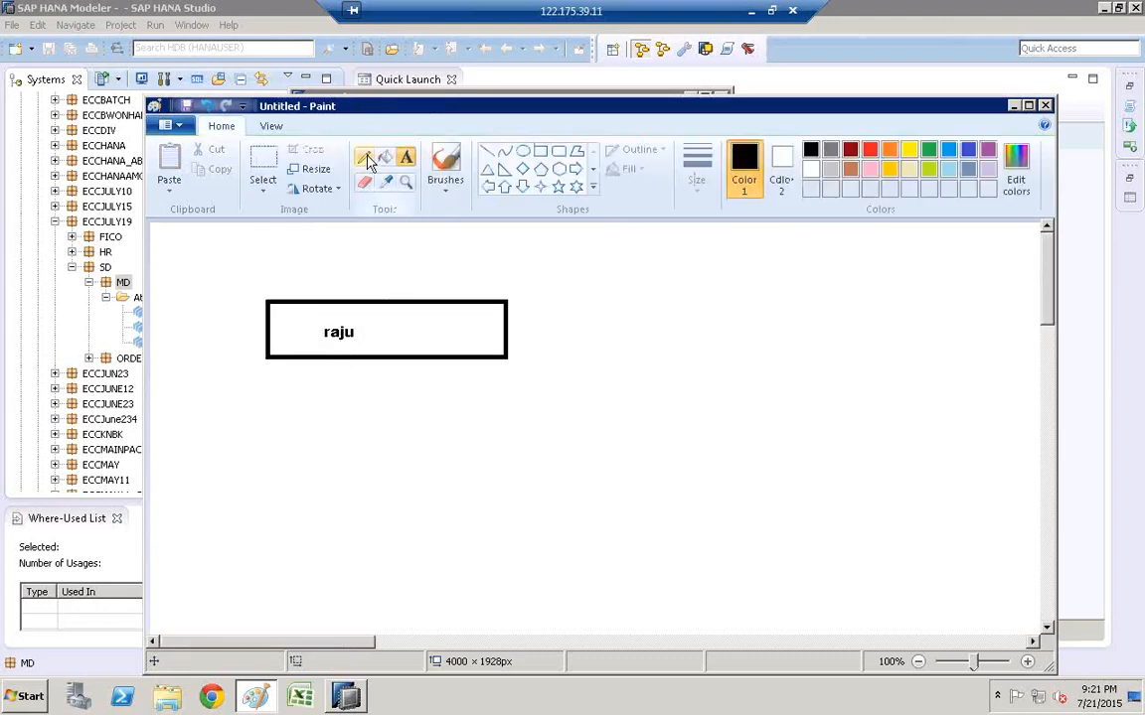
# - Draw a curved pencil line arching from the labelled rectangle to the empty area beside it
pyautogui.rightClick(366, 157)
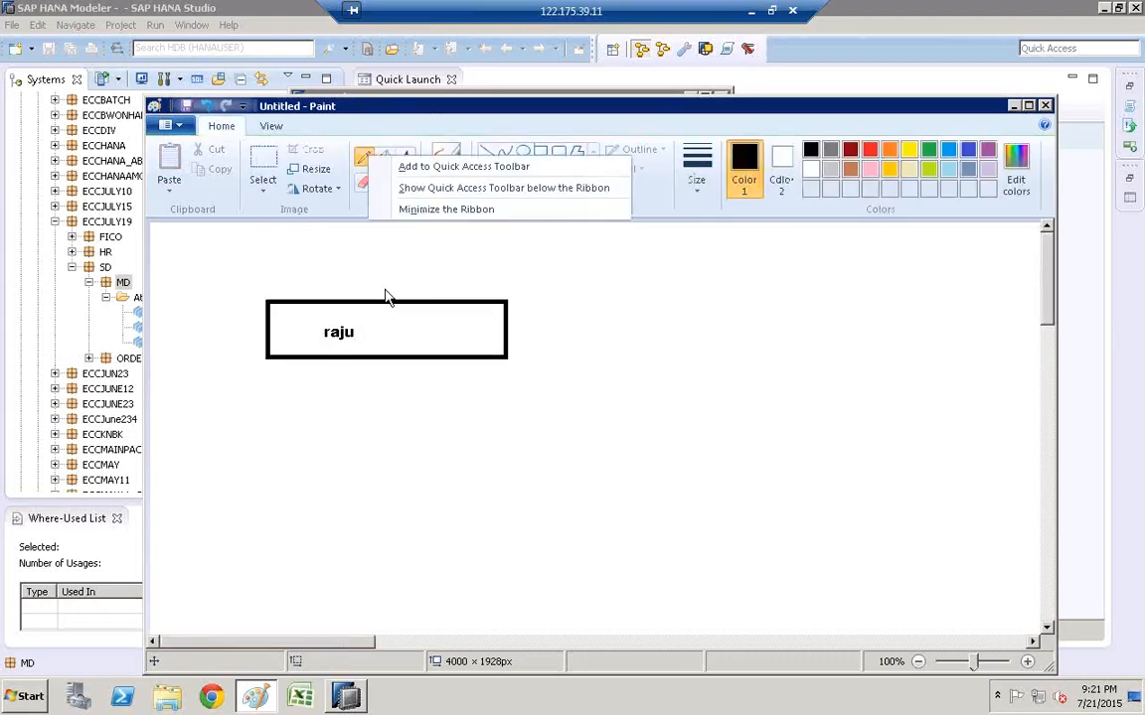
pyautogui.click(377, 328)
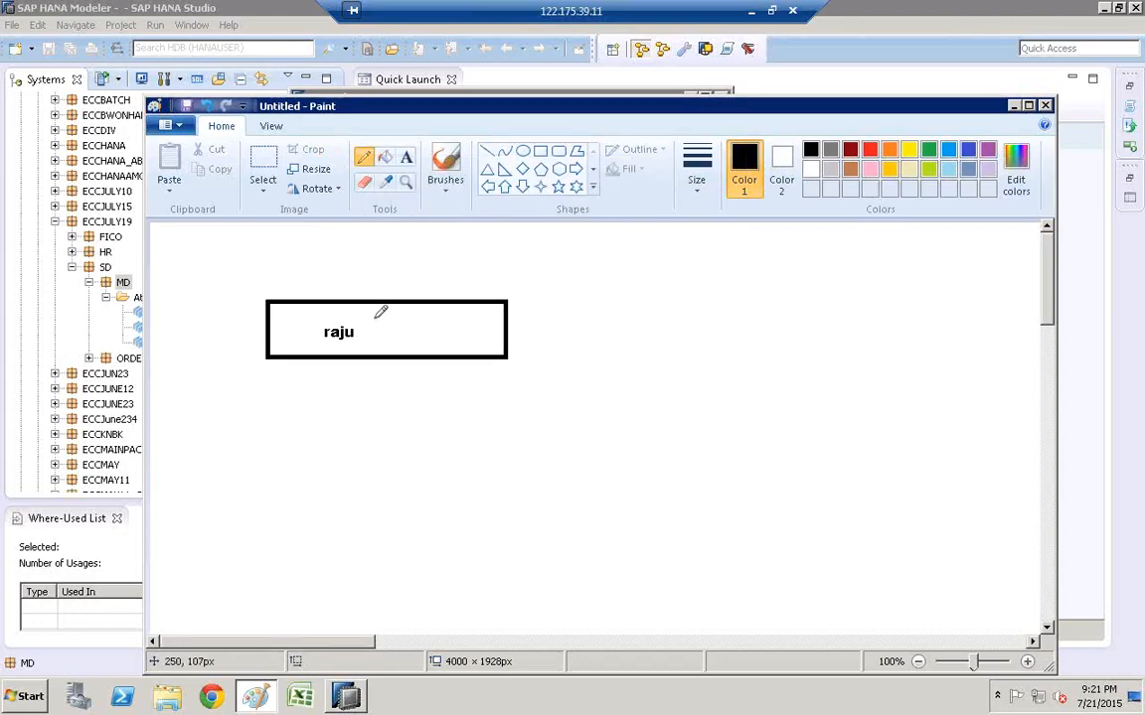
pyautogui.moveTo(374, 319); pyautogui.dragTo(378, 319)
pyautogui.moveTo(444, 260); pyautogui.dragTo(669, 312)
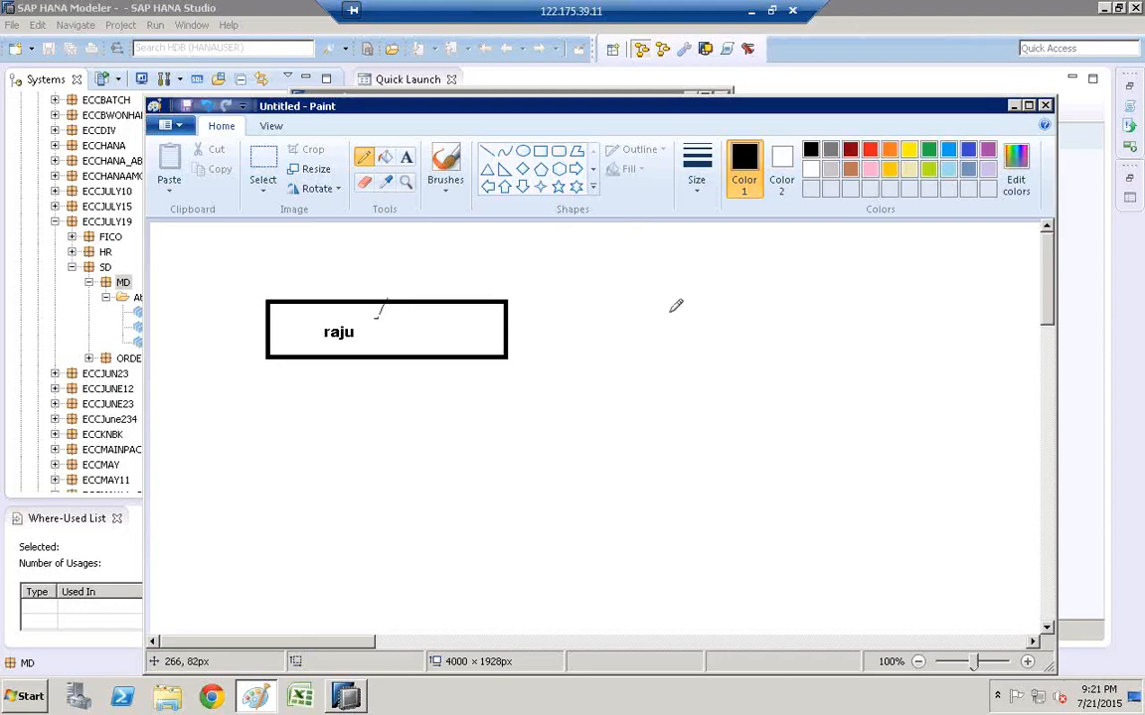
# - Draw a rectangle about 162 × 52 px at the curved line's free end and label it with a second person's first name
pyautogui.click(541, 152)
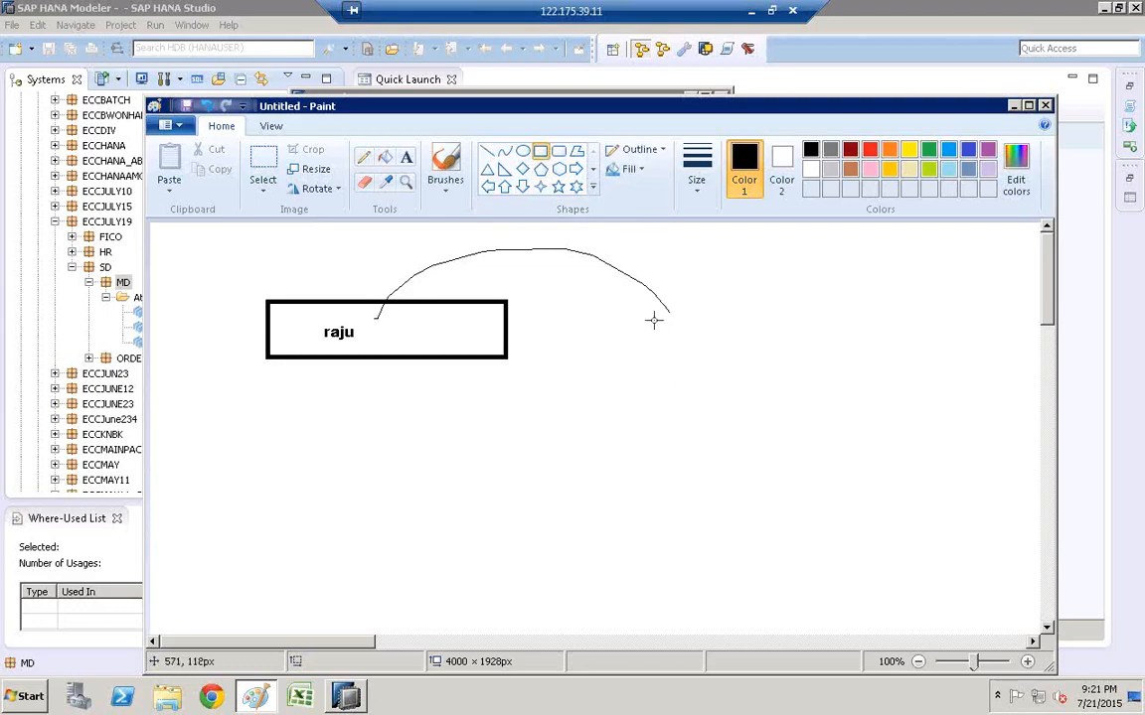
pyautogui.moveTo(654, 319); pyautogui.dragTo(799, 366)
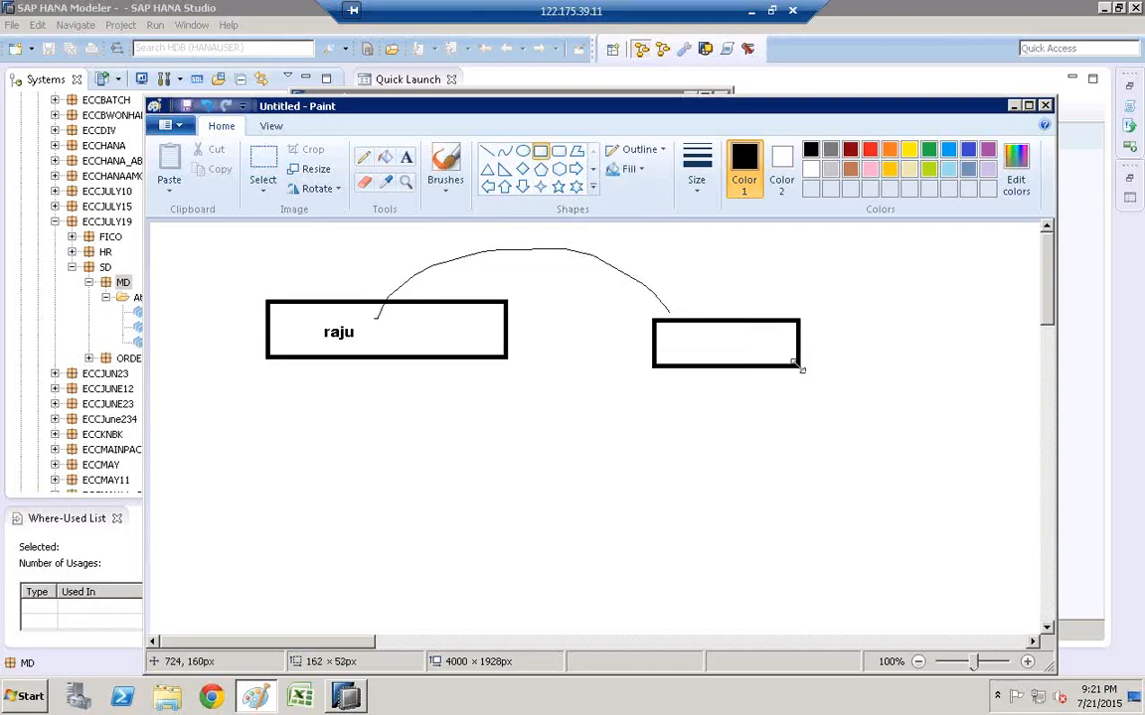
pyautogui.click(405, 157)
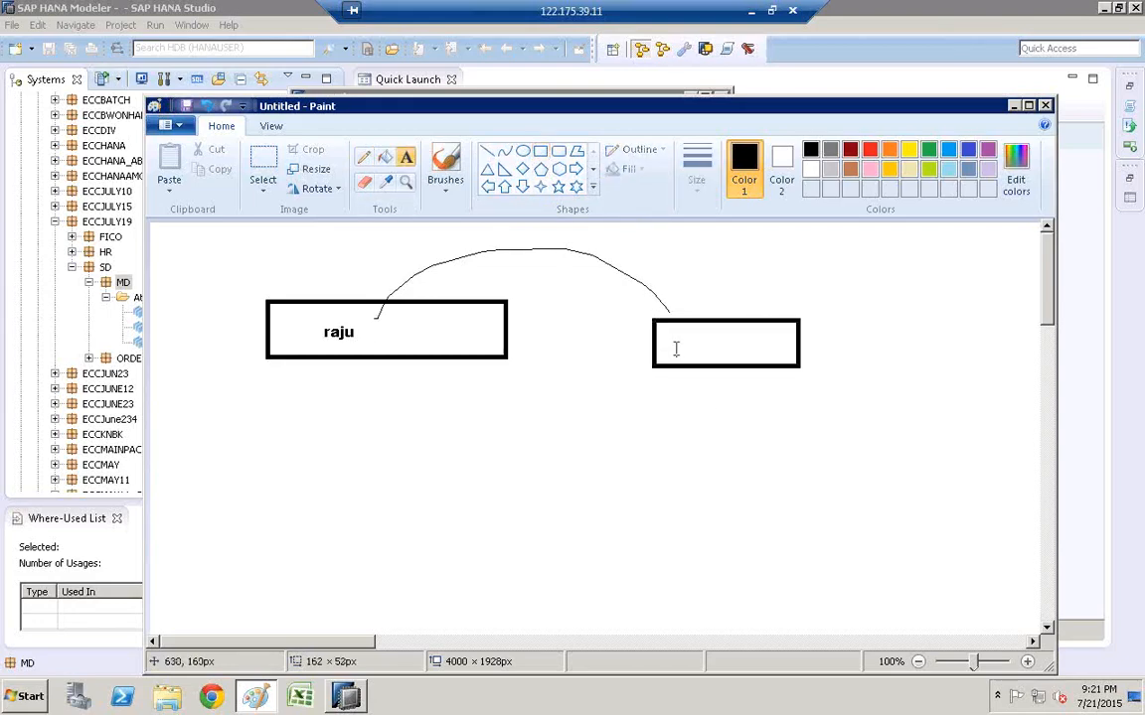
pyautogui.click(675, 347)
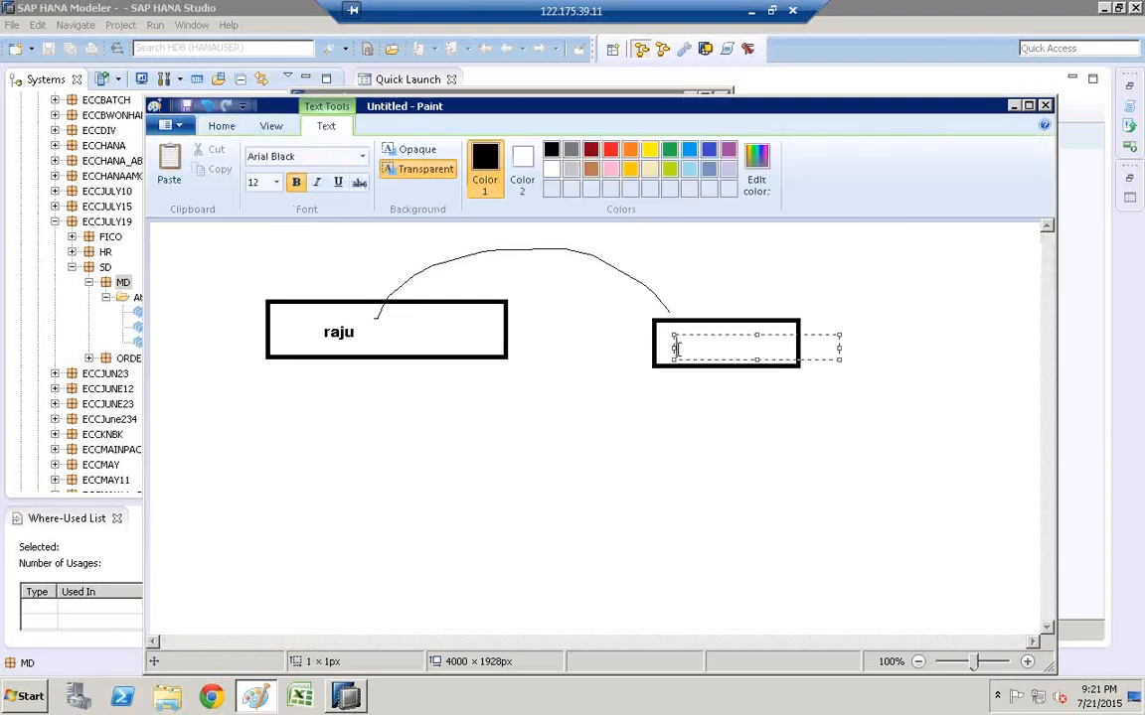
pyautogui.write('ram')
pyautogui.click(692, 467)
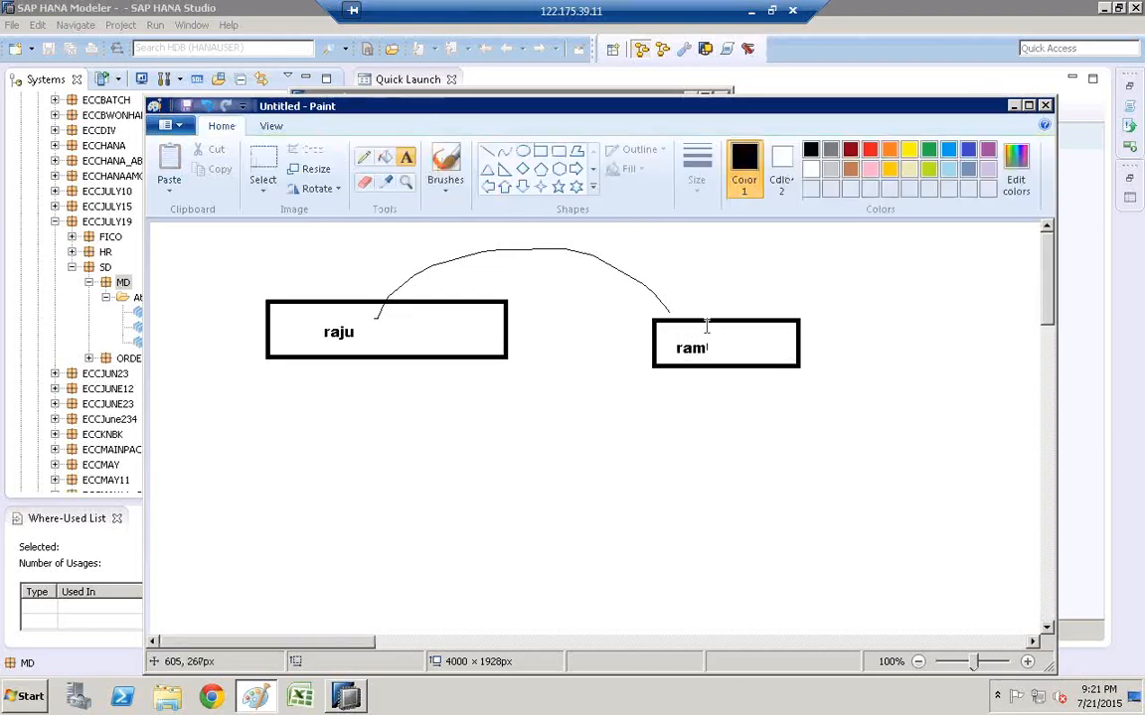
# - Draw a rectangle about 218 × 50 px below the first one and label it with a third example first name
pyautogui.click(539, 154)
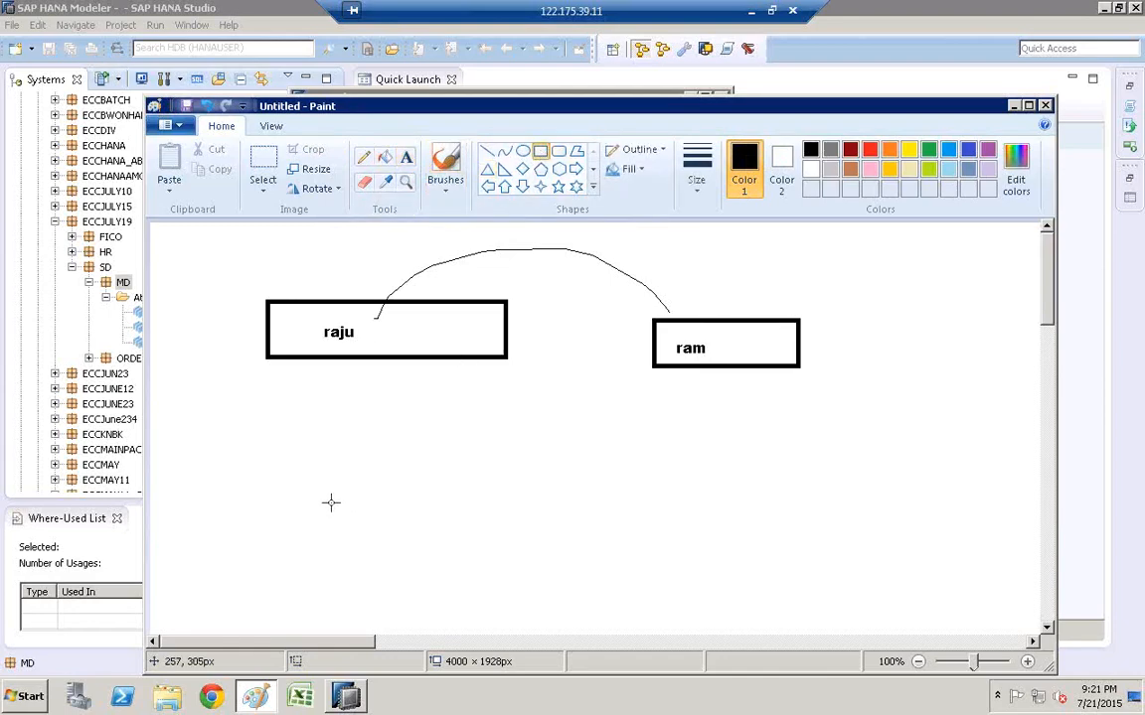
pyautogui.moveTo(330, 503); pyautogui.dragTo(526, 548)
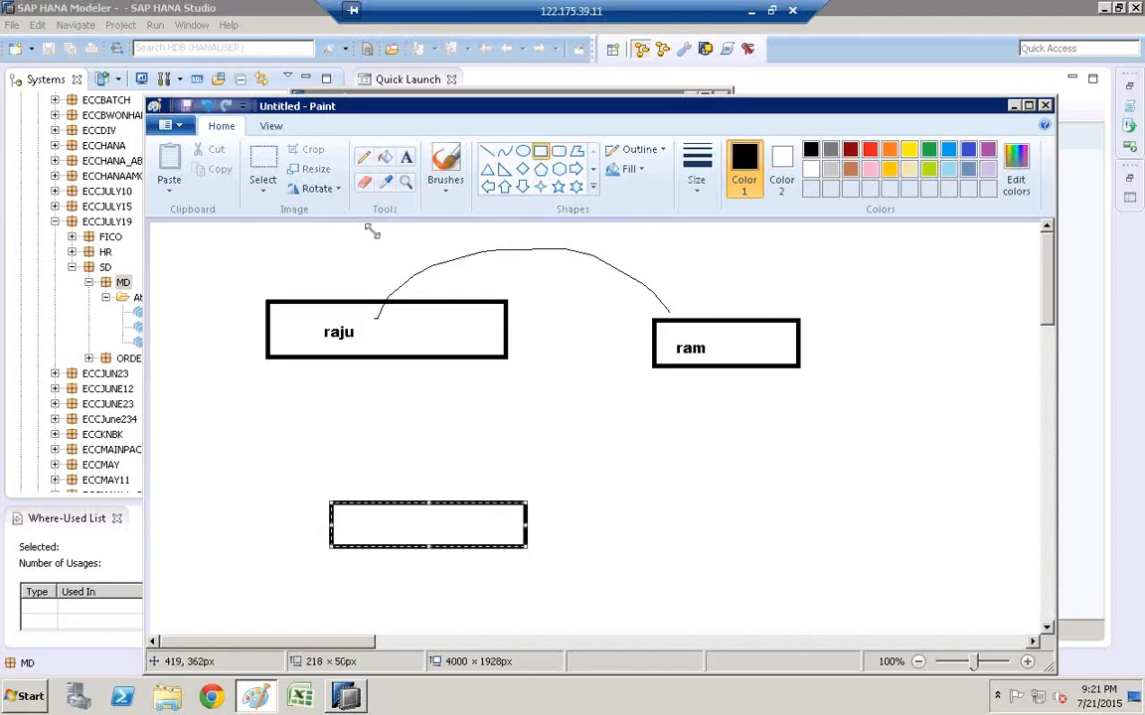
pyautogui.click(407, 159)
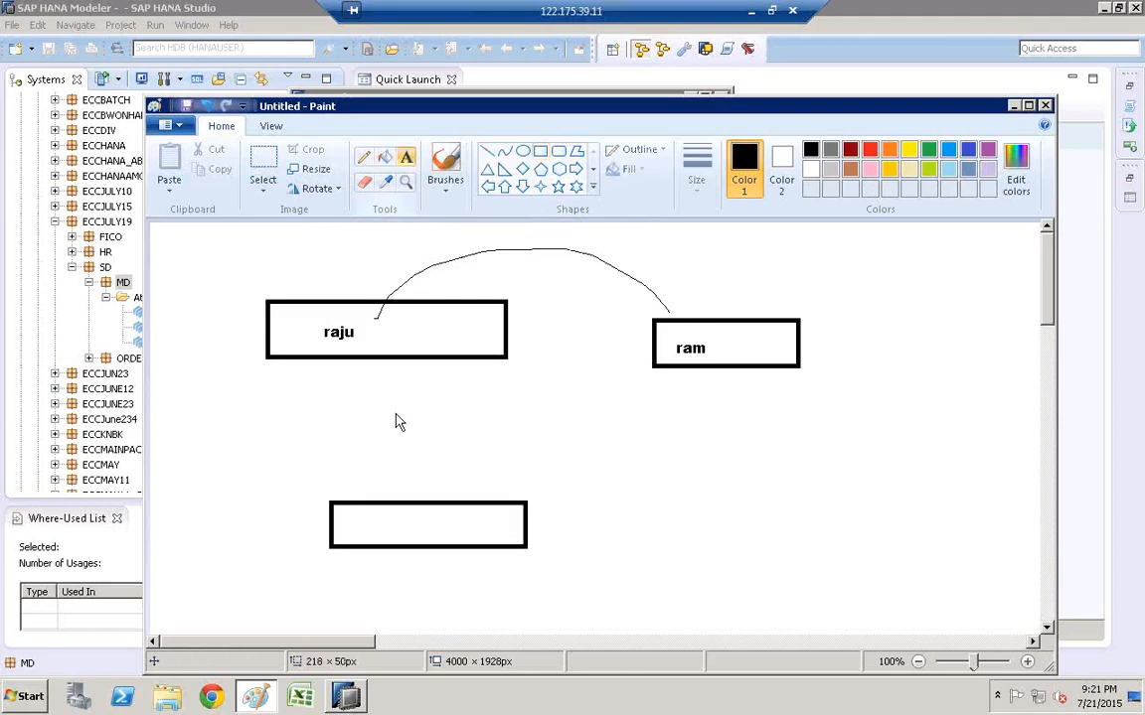
pyautogui.click(385, 521)
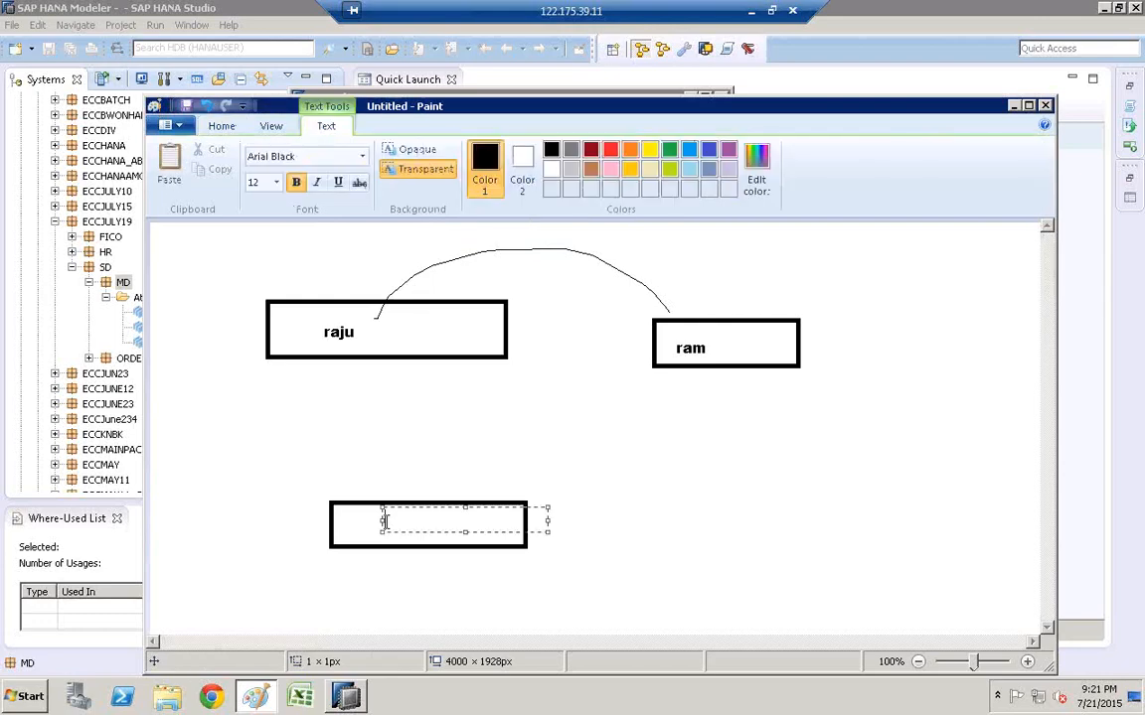
pyautogui.write('mac')
pyautogui.click(457, 456)
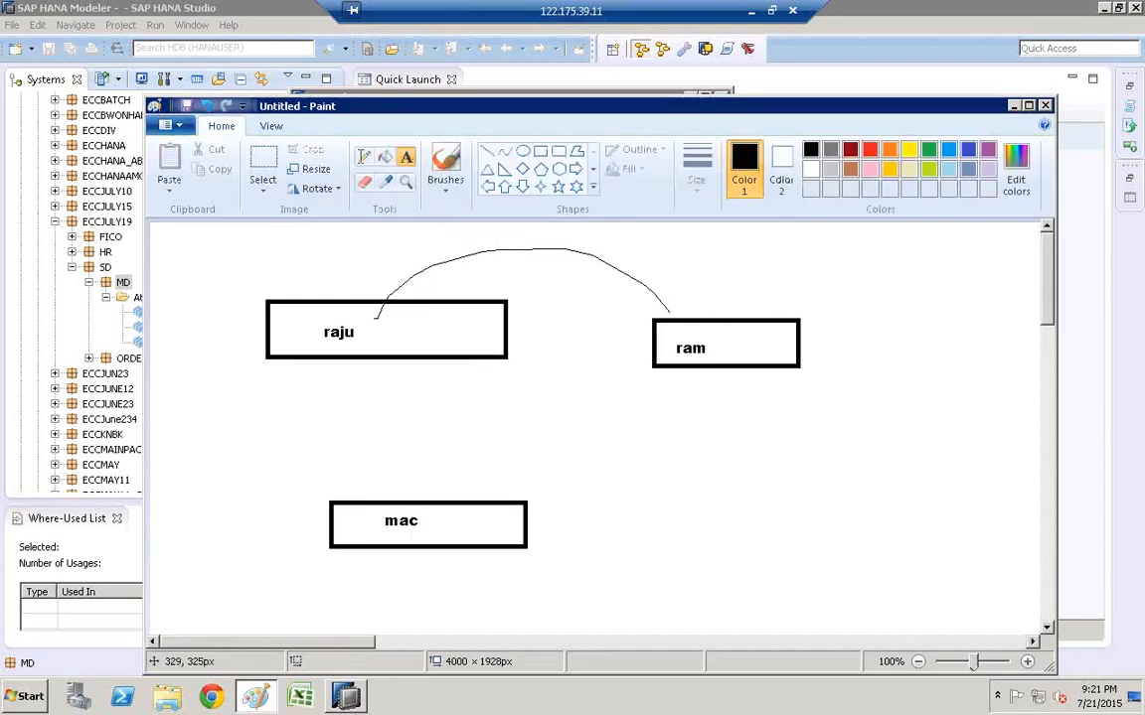
# - Connect the lower rectangle to each of the two upper rectangles with freehand pencil arrows
pyautogui.click(363, 157)
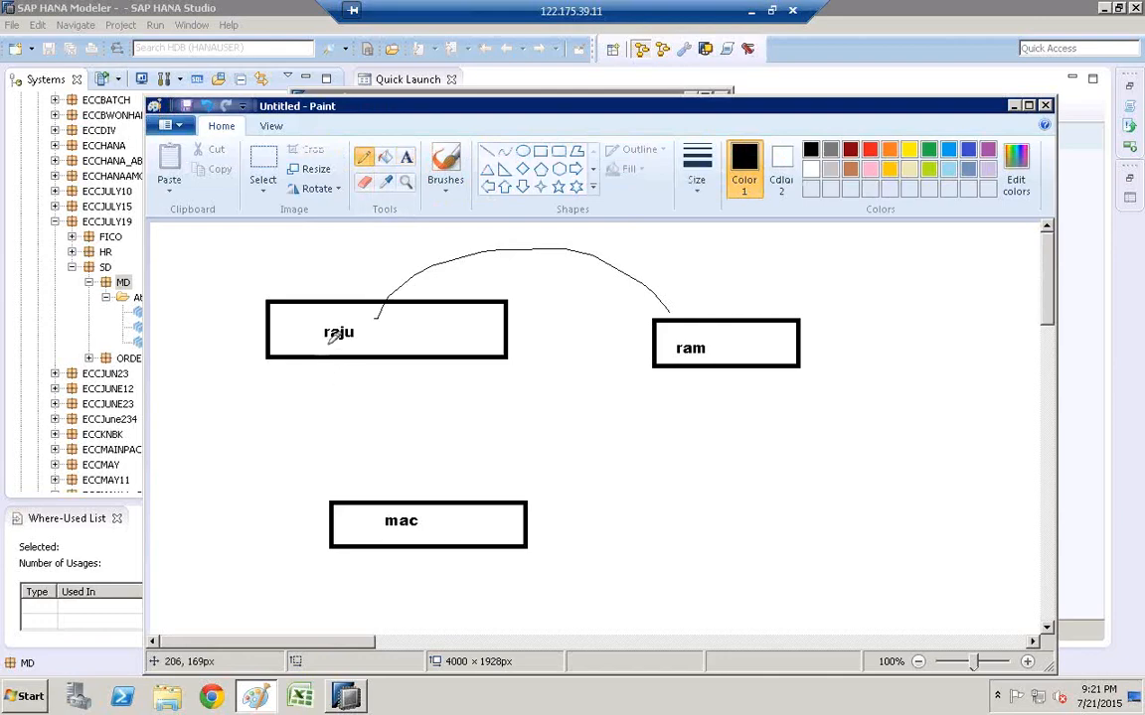
pyautogui.moveTo(322, 335)
pyautogui.mouseDown()
pyautogui.moveTo(344, 350)
pyautogui.moveTo(423, 505)
pyautogui.mouseUp()
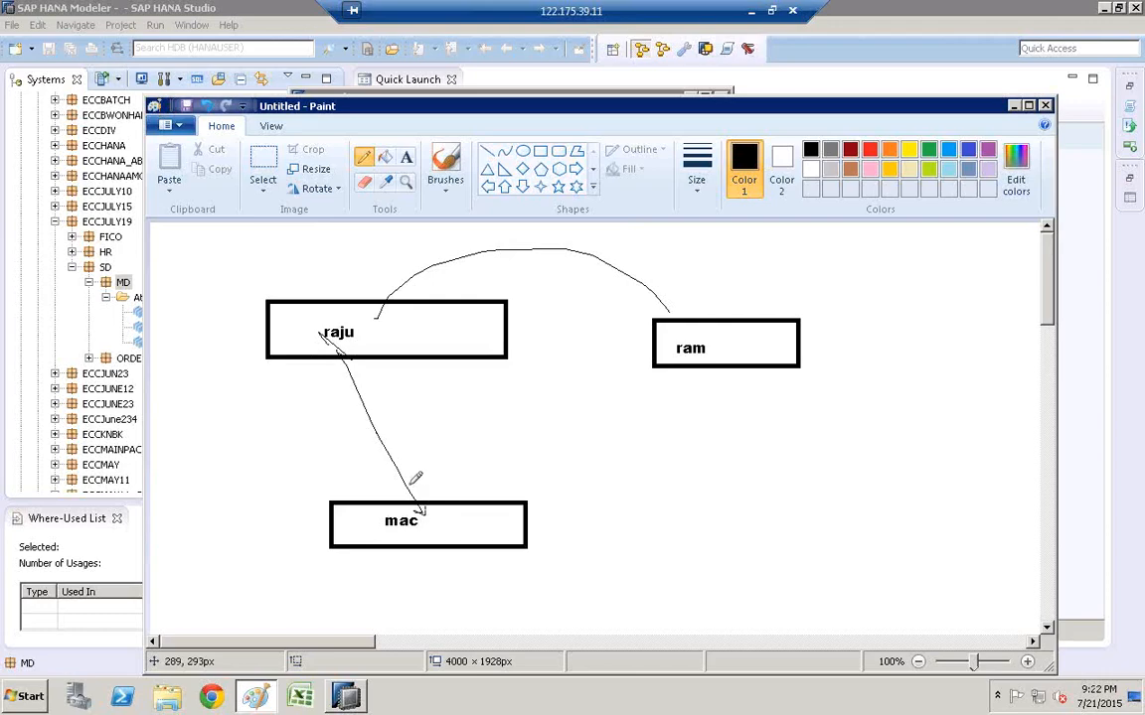
pyautogui.moveTo(409, 486)
pyautogui.mouseDown()
pyautogui.moveTo(460, 423)
pyautogui.moveTo(652, 339)
pyautogui.mouseUp()
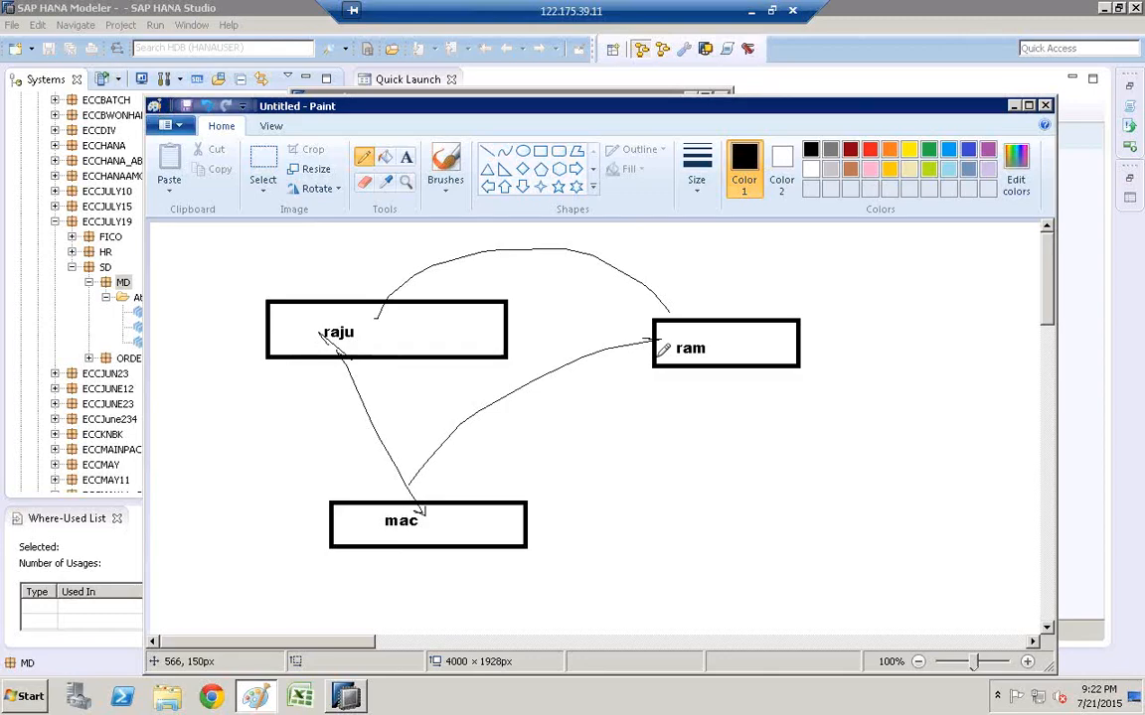
# - Draw a rectangle about 175 × 91 px below the second name's box and write "ord qty" and "bill qty" on two lines inside it
pyautogui.click(540, 151)
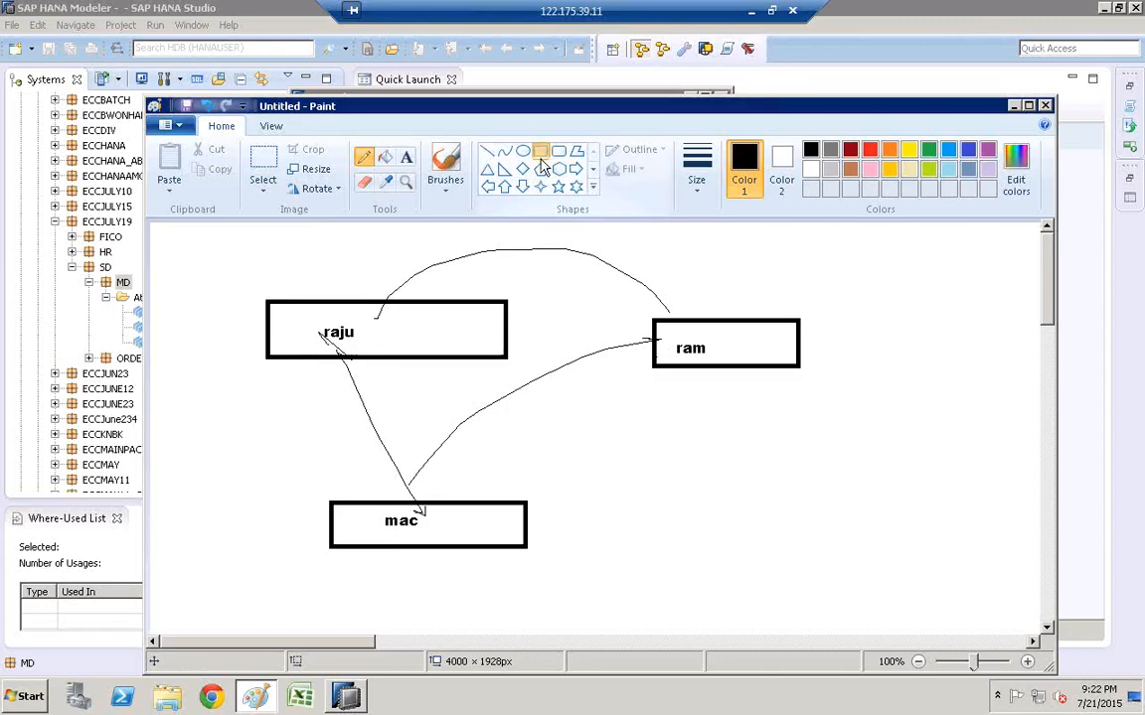
pyautogui.moveTo(615, 418); pyautogui.dragTo(773, 500)
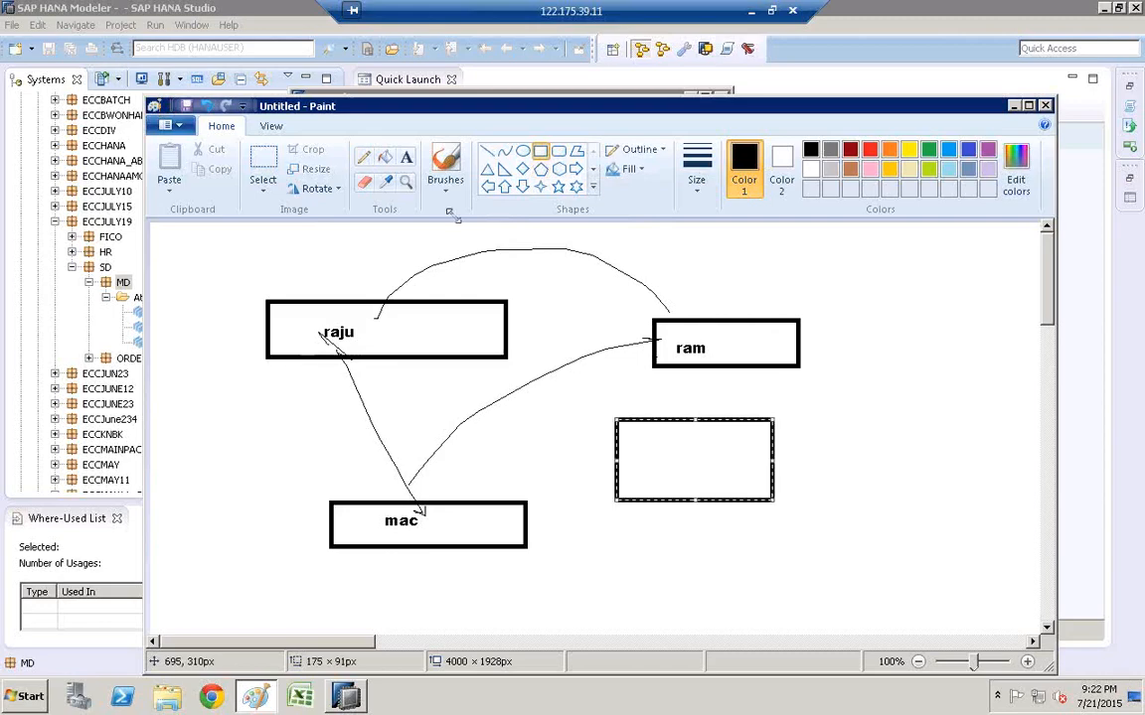
pyautogui.click(405, 157)
pyautogui.click(648, 434)
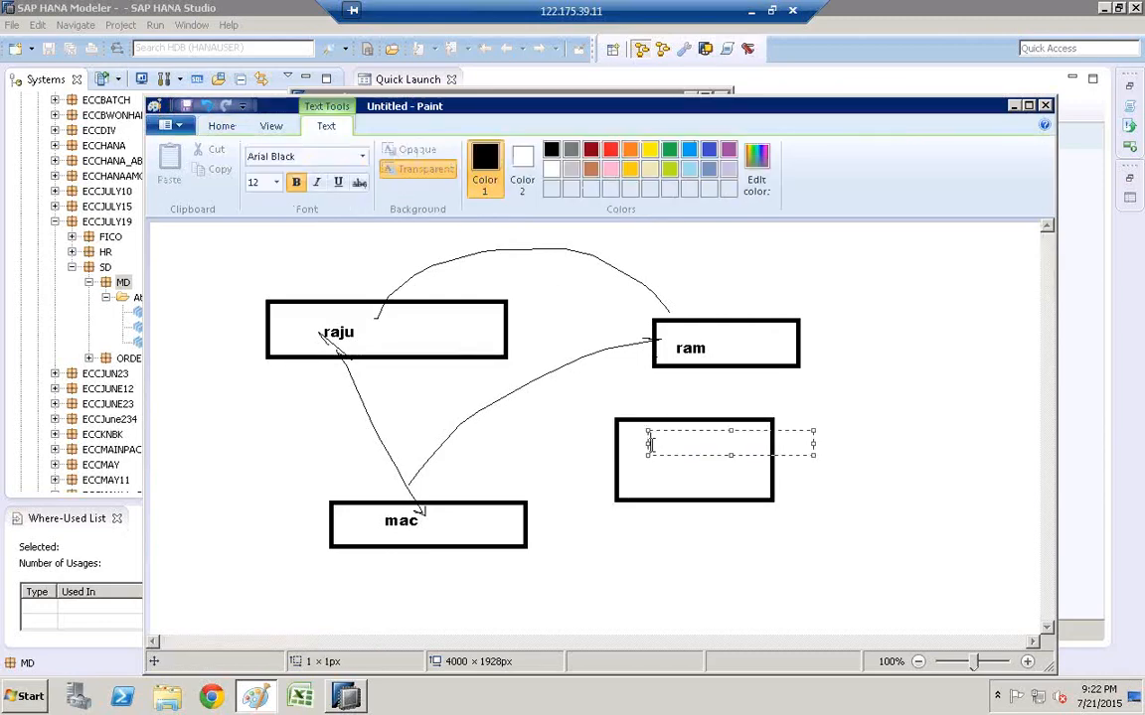
pyautogui.write('od')
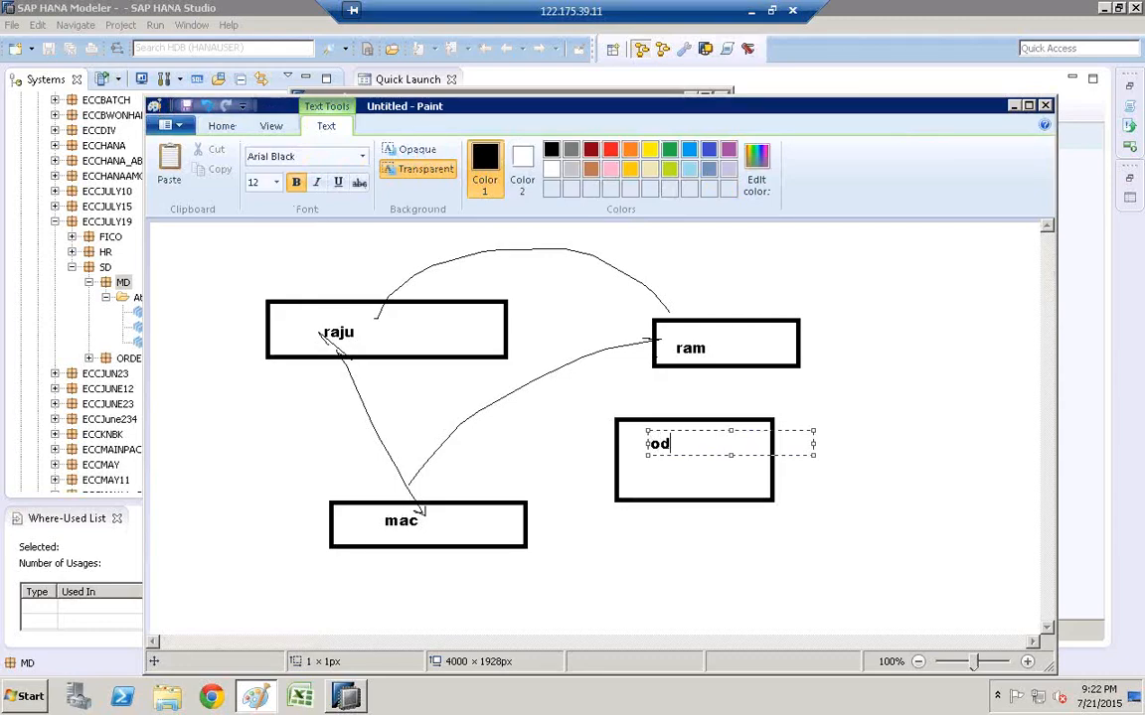
pyautogui.press('BackSpace')
pyautogui.press('BackSpace')
pyautogui.write('ord w')
pyautogui.write('wt')
pyautogui.press('BackSpace')
pyautogui.press('BackSpace')
pyautogui.press('BackSpace')
pyautogui.press('BackSpace')
pyautogui.write('qty')
pyautogui.press('Return')
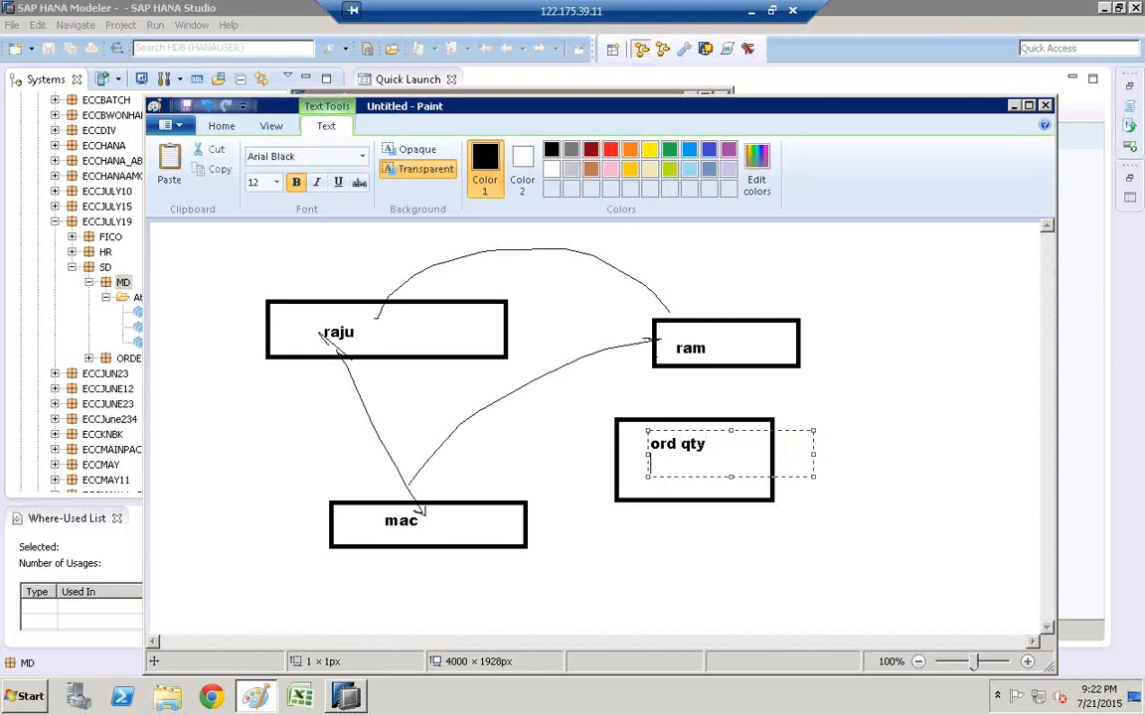
pyautogui.write('bill qty')
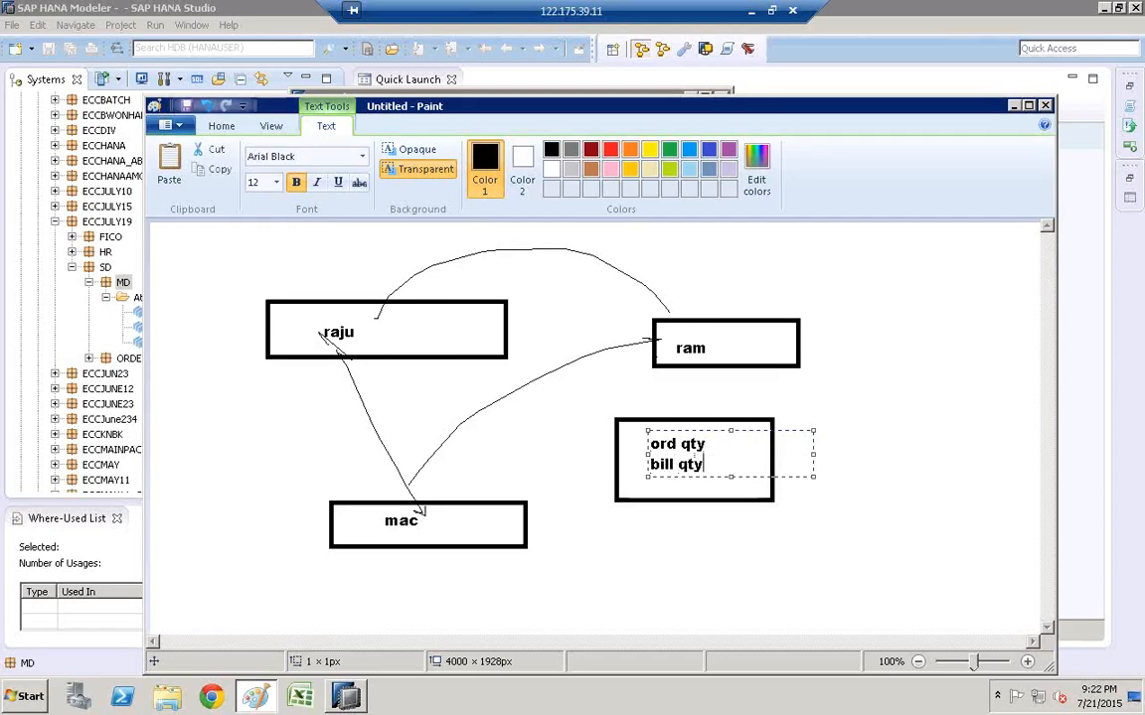
pyautogui.click(723, 607)
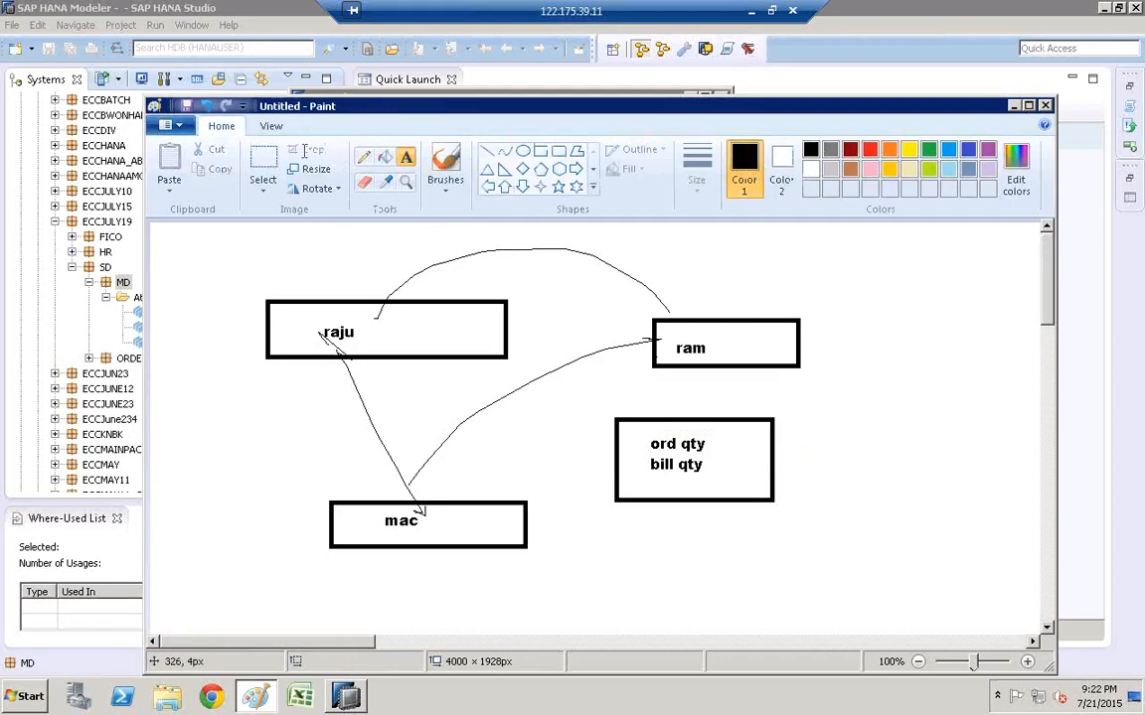
# - Circle each of the three name labels freehand with the pencil
pyautogui.click(364, 156)
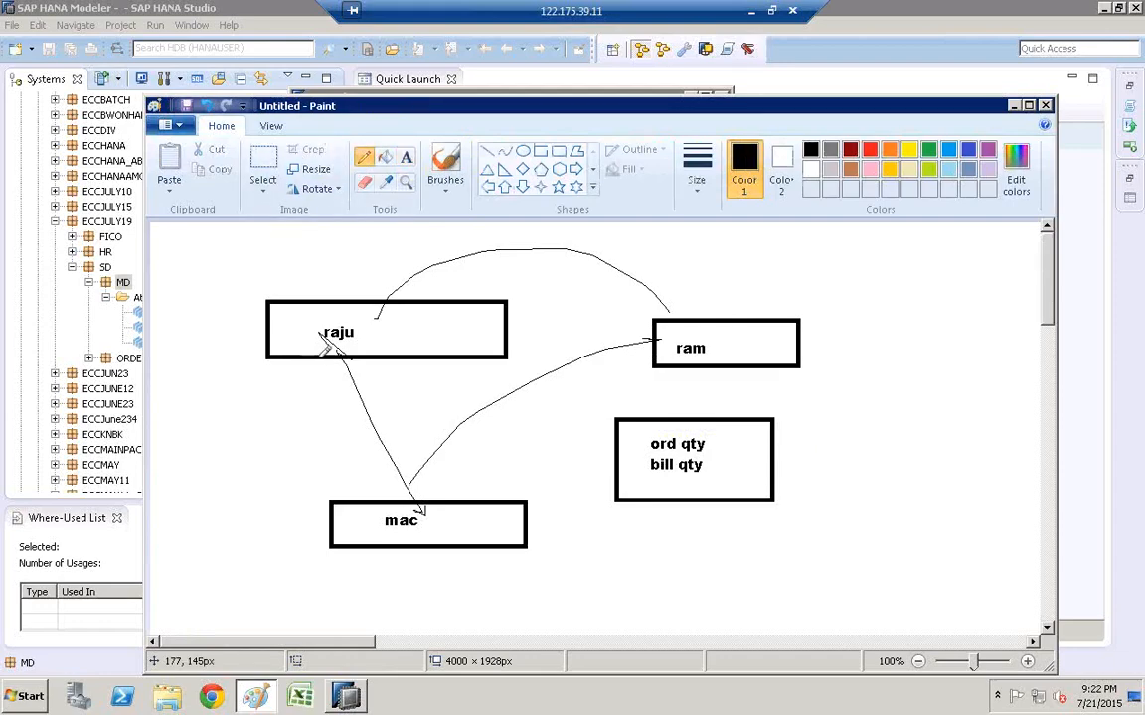
pyautogui.moveTo(323, 338)
pyautogui.mouseDown()
pyautogui.moveTo(321, 353)
pyautogui.moveTo(298, 328)
pyautogui.moveTo(353, 274)
pyautogui.moveTo(333, 336)
pyautogui.mouseUp()
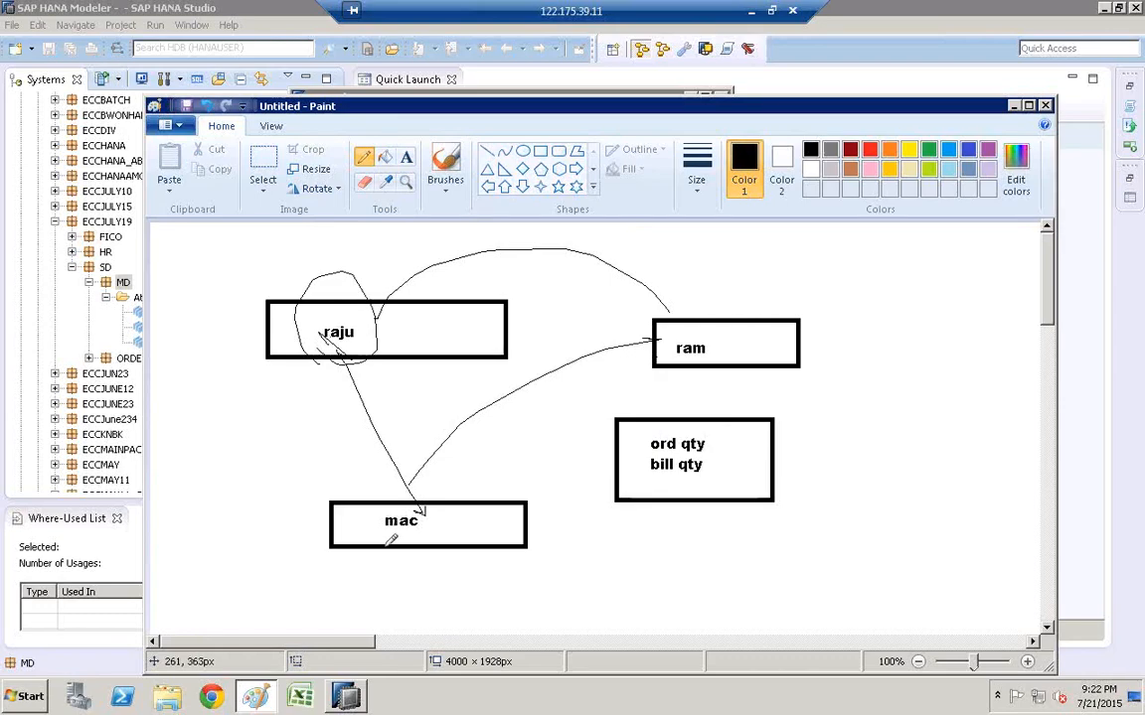
pyautogui.moveTo(380, 544)
pyautogui.mouseDown()
pyautogui.moveTo(371, 464)
pyautogui.moveTo(437, 540)
pyautogui.moveTo(387, 550)
pyautogui.mouseUp()
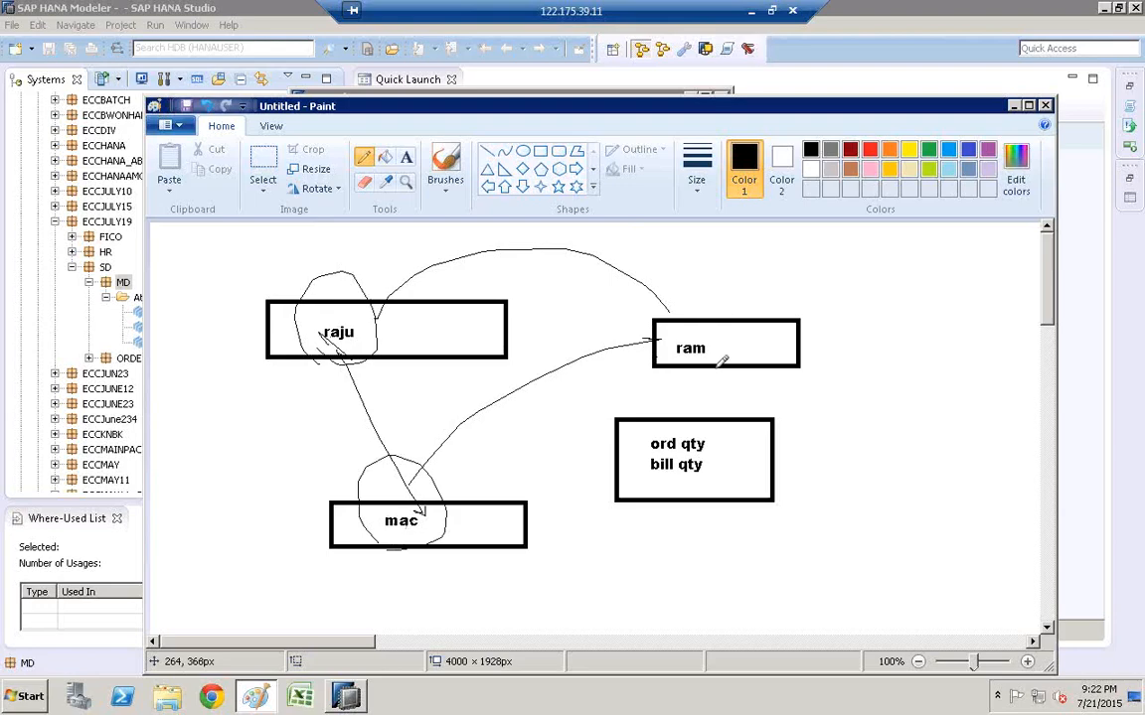
pyautogui.moveTo(665, 311)
pyautogui.mouseDown()
pyautogui.moveTo(700, 270)
pyautogui.moveTo(747, 332)
pyautogui.moveTo(695, 374)
pyautogui.mouseUp()
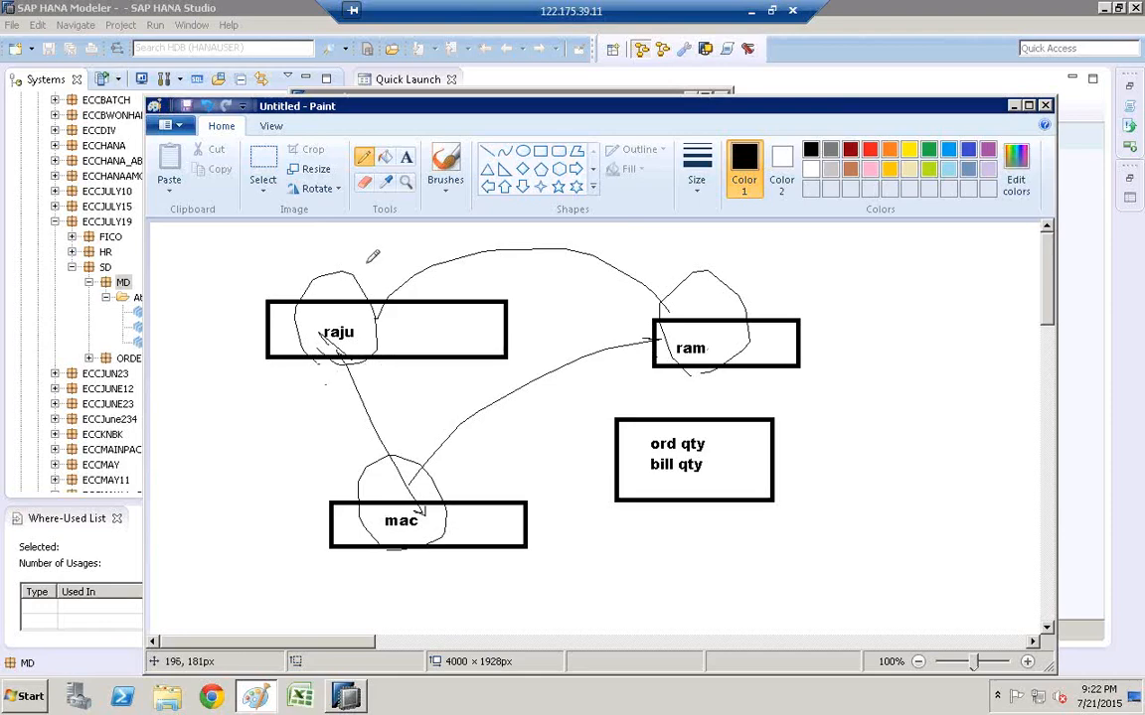
# - Circle the first name again and draw curved pencil lines from it to the second and third name boxes
pyautogui.moveTo(373, 257)
pyautogui.mouseDown()
pyautogui.moveTo(298, 264)
pyautogui.moveTo(344, 372)
pyautogui.mouseUp()
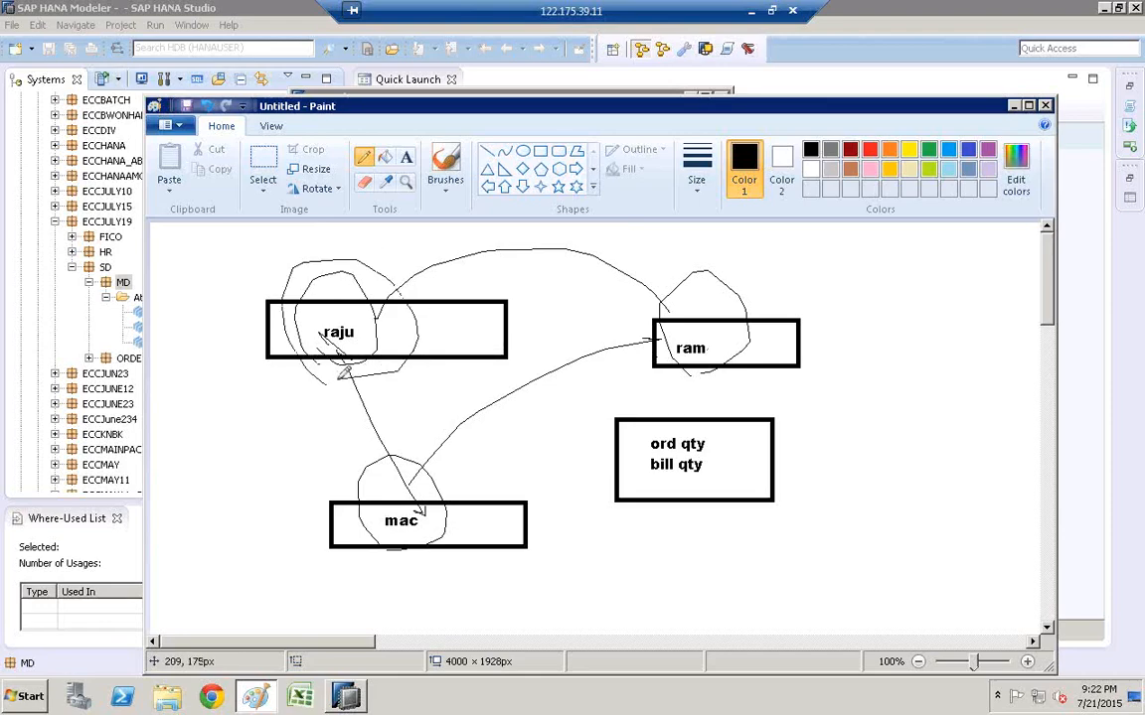
pyautogui.moveTo(392, 336)
pyautogui.mouseDown()
pyautogui.moveTo(435, 274)
pyautogui.moveTo(642, 291)
pyautogui.moveTo(649, 303)
pyautogui.moveTo(649, 290)
pyautogui.mouseUp()
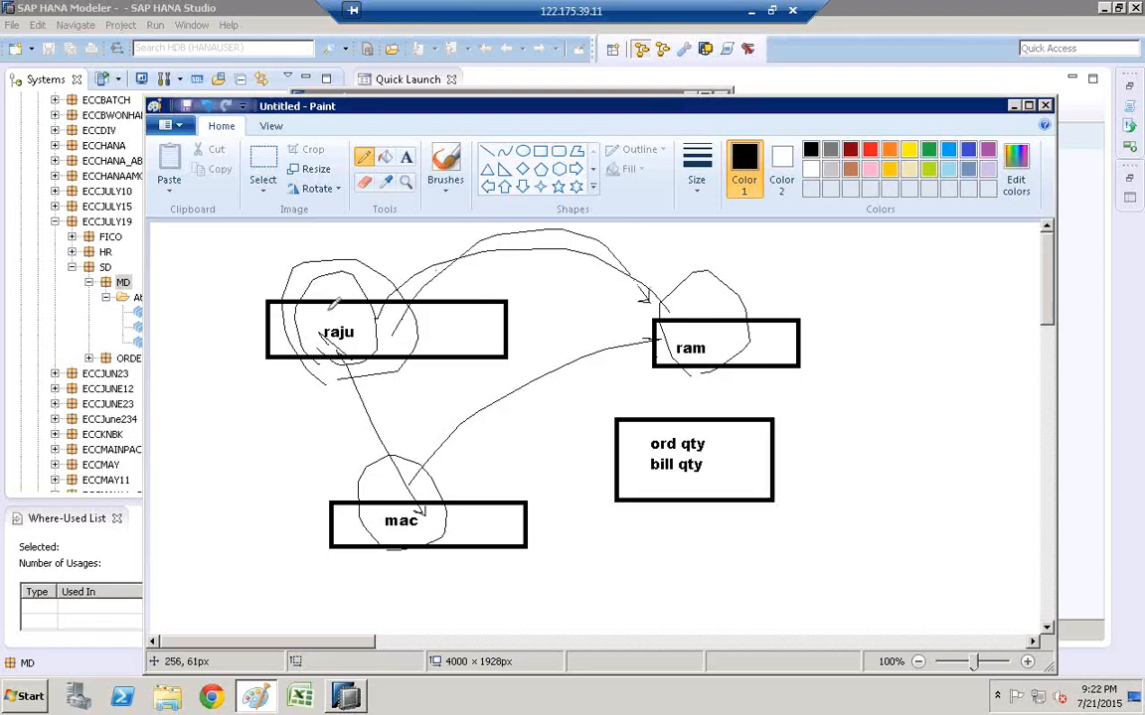
pyautogui.moveTo(290, 266)
pyautogui.mouseDown()
pyautogui.moveTo(389, 600)
pyautogui.moveTo(417, 554)
pyautogui.mouseUp()
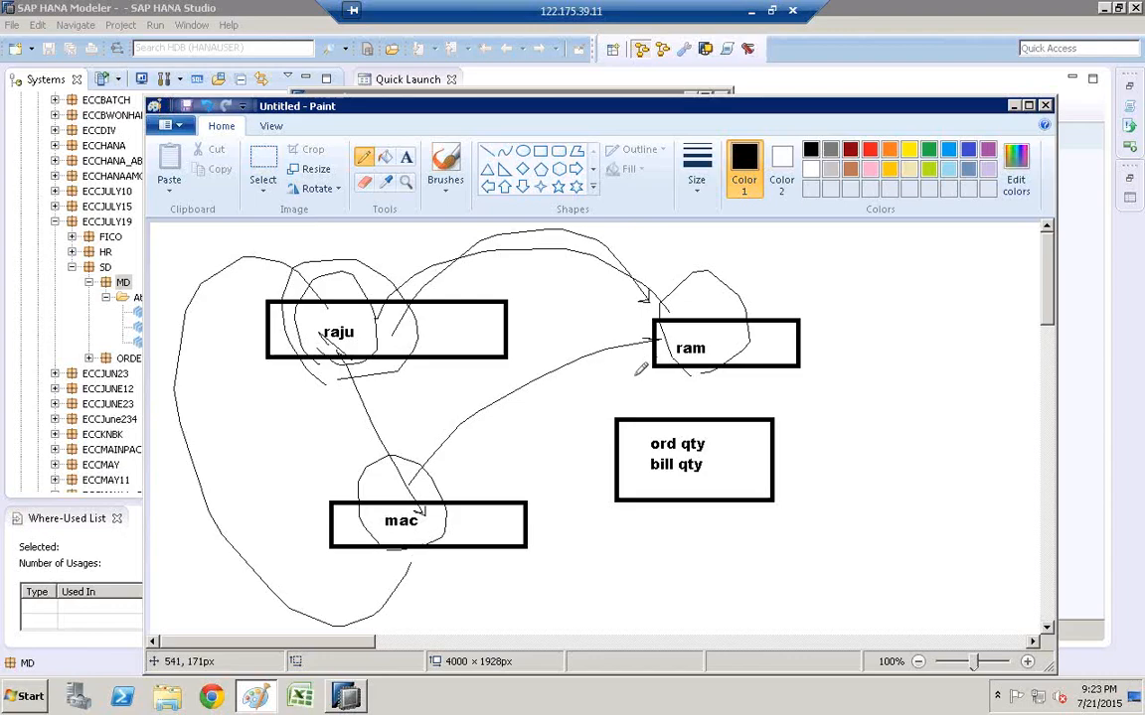
# - Draw a larger circle around the second name and pencil lines from the second and third boxes back to the first
pyautogui.moveTo(637, 373)
pyautogui.mouseDown()
pyautogui.moveTo(639, 327)
pyautogui.moveTo(748, 247)
pyautogui.moveTo(819, 317)
pyautogui.moveTo(806, 369)
pyautogui.moveTo(682, 401)
pyautogui.moveTo(656, 375)
pyautogui.mouseUp()
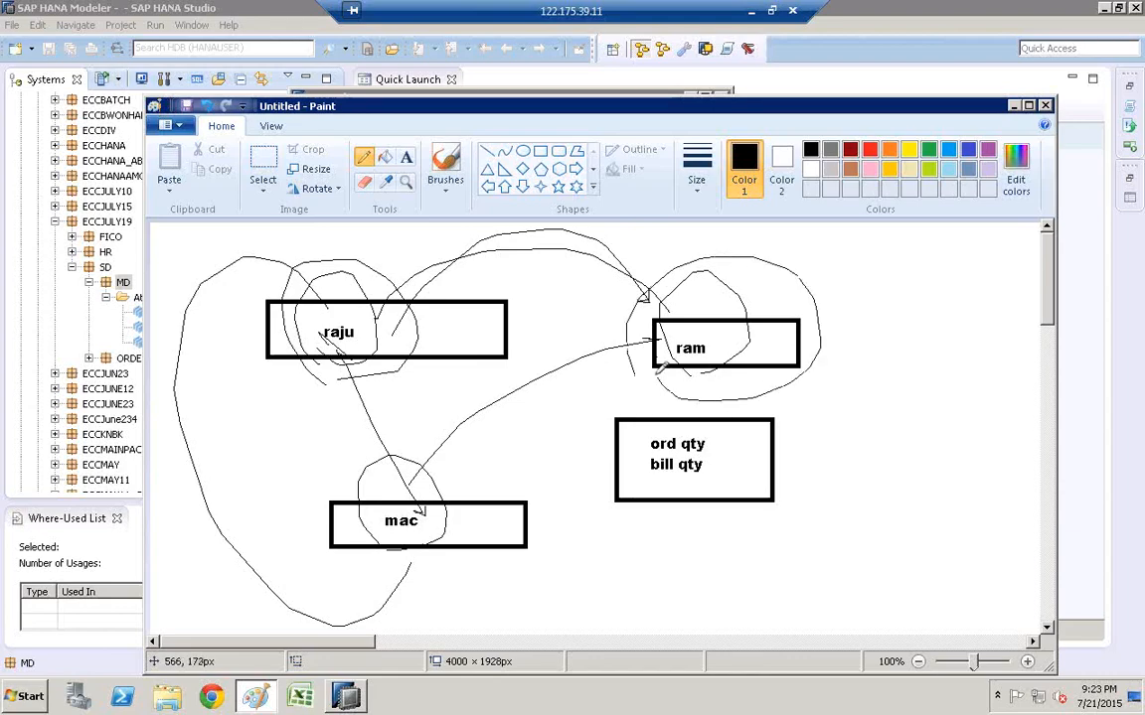
pyautogui.moveTo(631, 325)
pyautogui.mouseDown()
pyautogui.moveTo(473, 334)
pyautogui.moveTo(478, 323)
pyautogui.mouseUp()
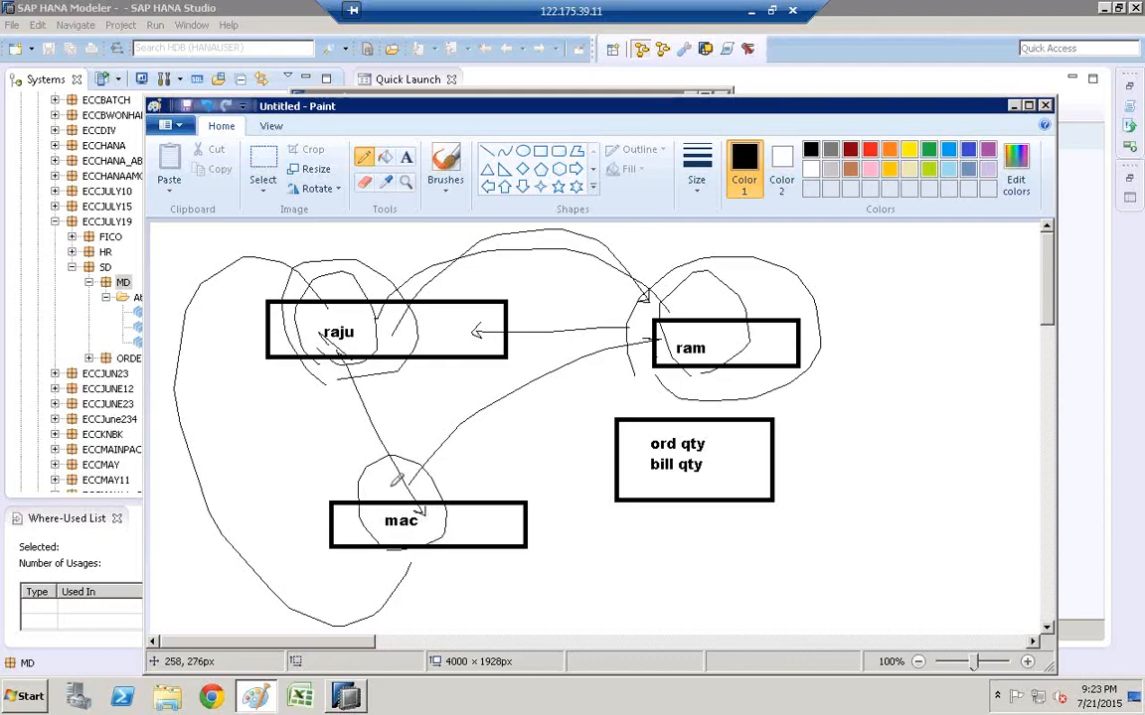
pyautogui.moveTo(344, 528)
pyautogui.mouseDown()
pyautogui.moveTo(303, 517)
pyautogui.moveTo(253, 327)
pyautogui.mouseUp()
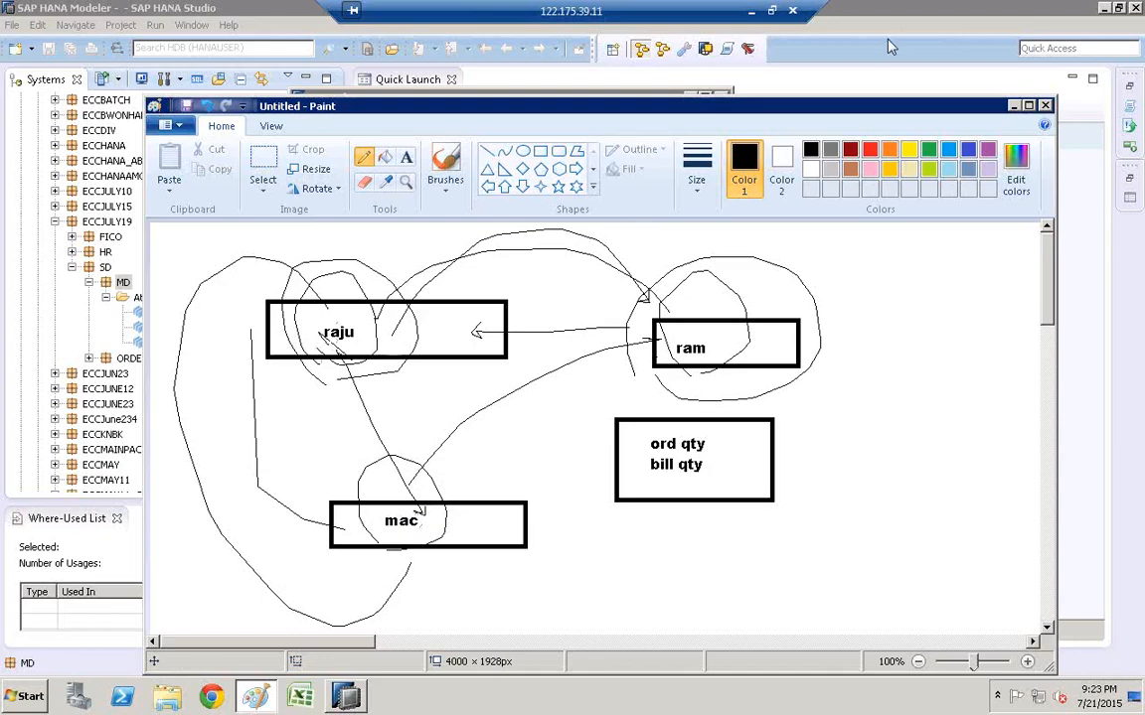
# - Switch back to SAP HANA Studio and browse for the derived view's base model, expanding the ECCJULY19 package
pyautogui.click(1010, 106)
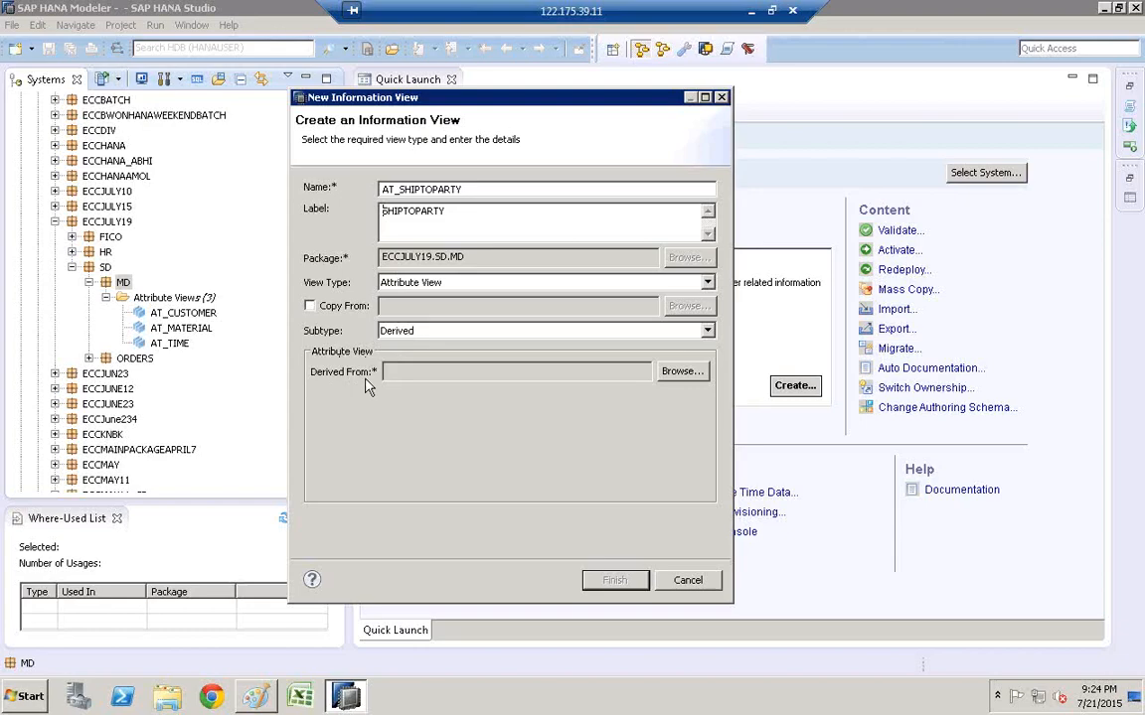
pyautogui.click(698, 380)
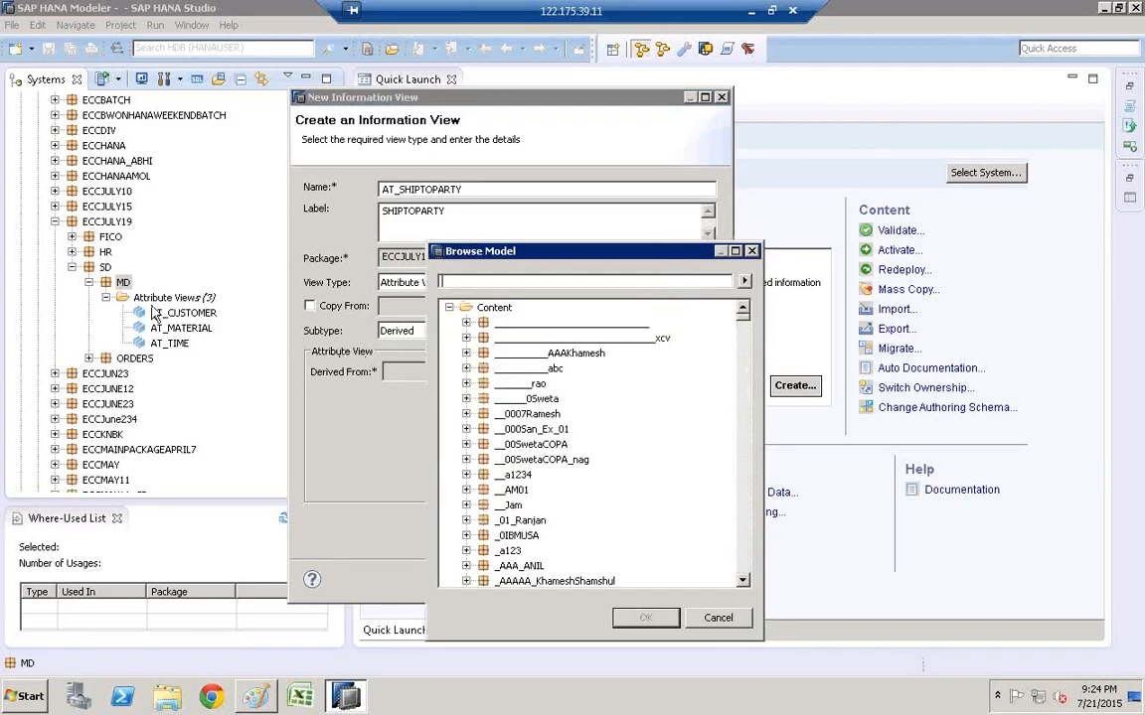
pyautogui.click(527, 446)
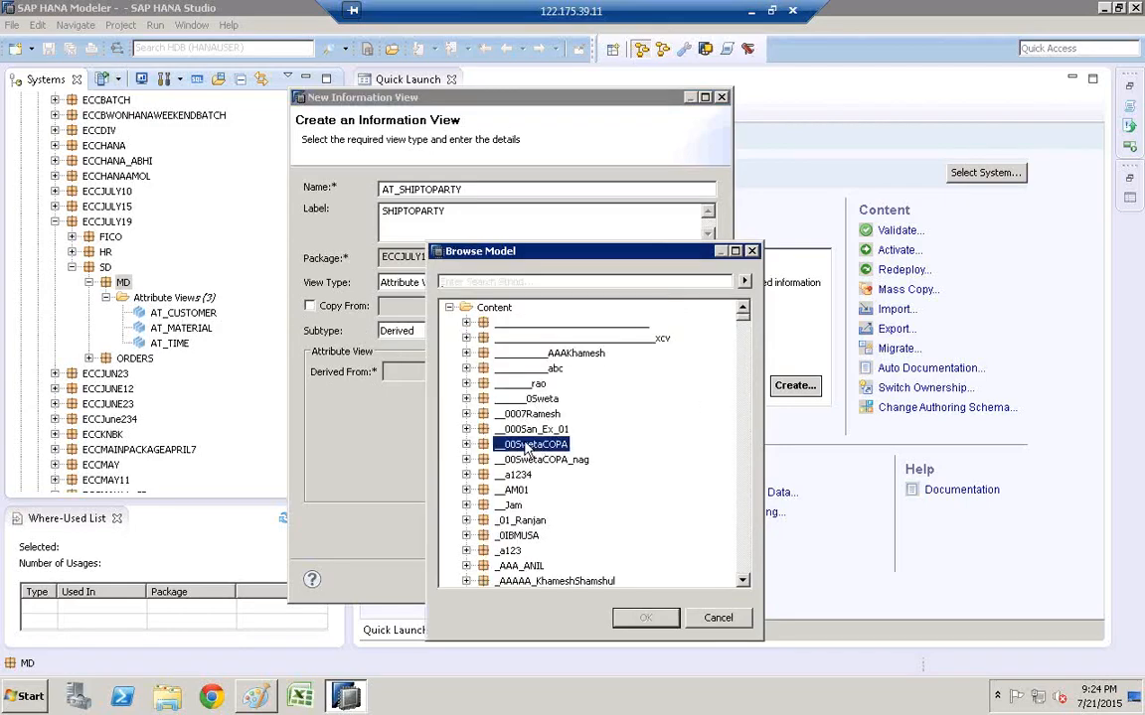
pyautogui.write('eccj')
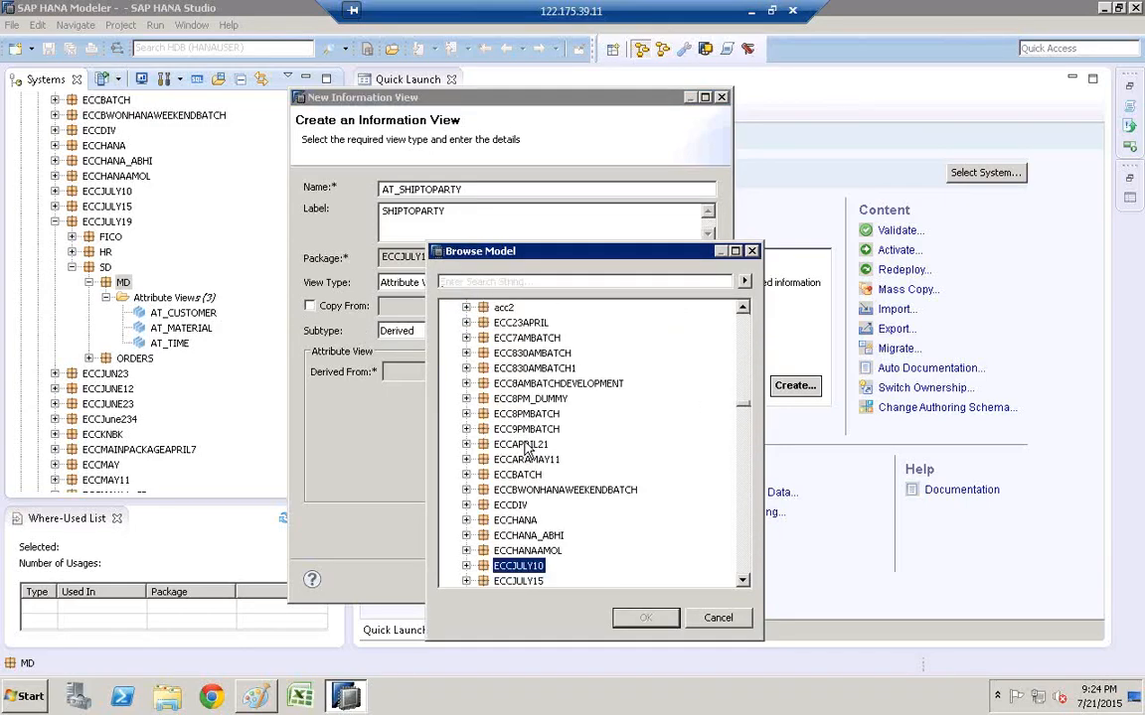
pyautogui.press('Down')
pyautogui.press('Down')
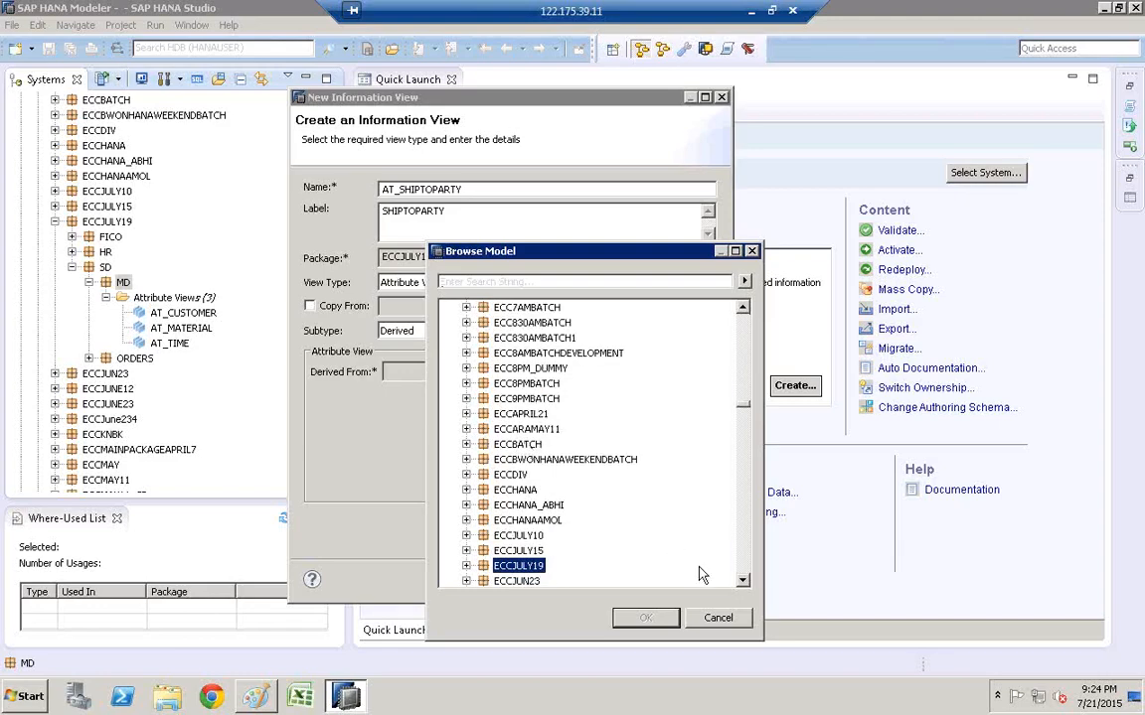
pyautogui.click(466, 565)
pyautogui.click(743, 583)
pyautogui.scroll(-3, 559, 496)
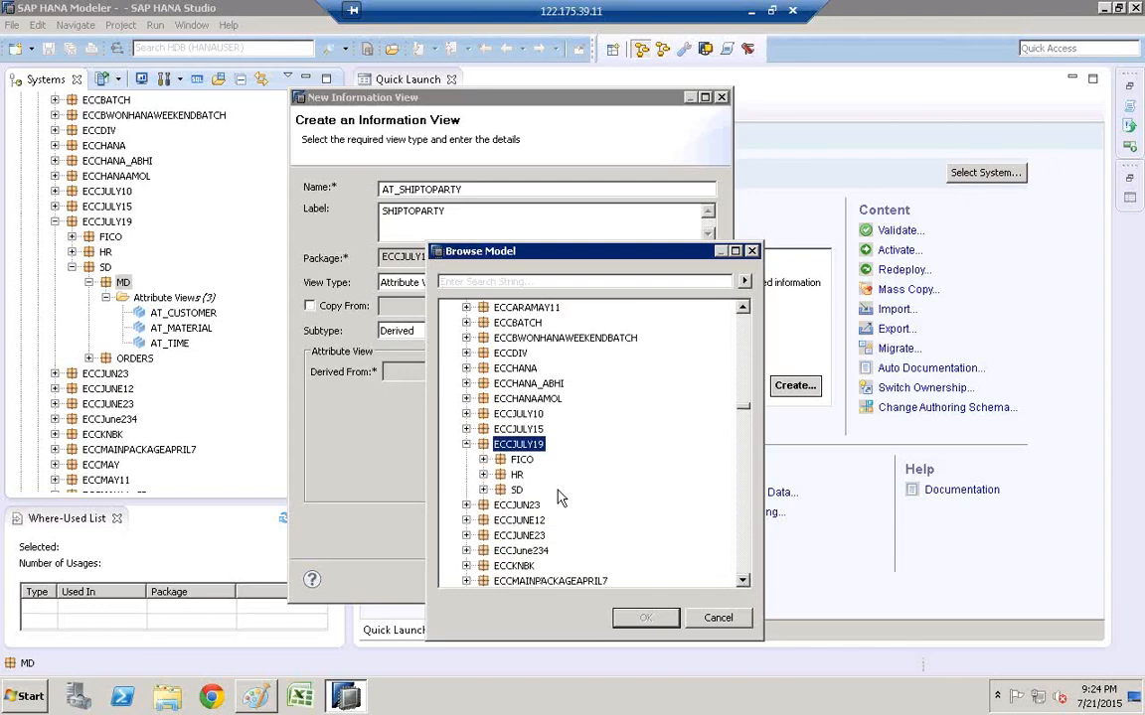
# - Choose AT_CUSTOMER from the attribute views in SD > MD as the base view and create the derived view
pyautogui.click(501, 492)
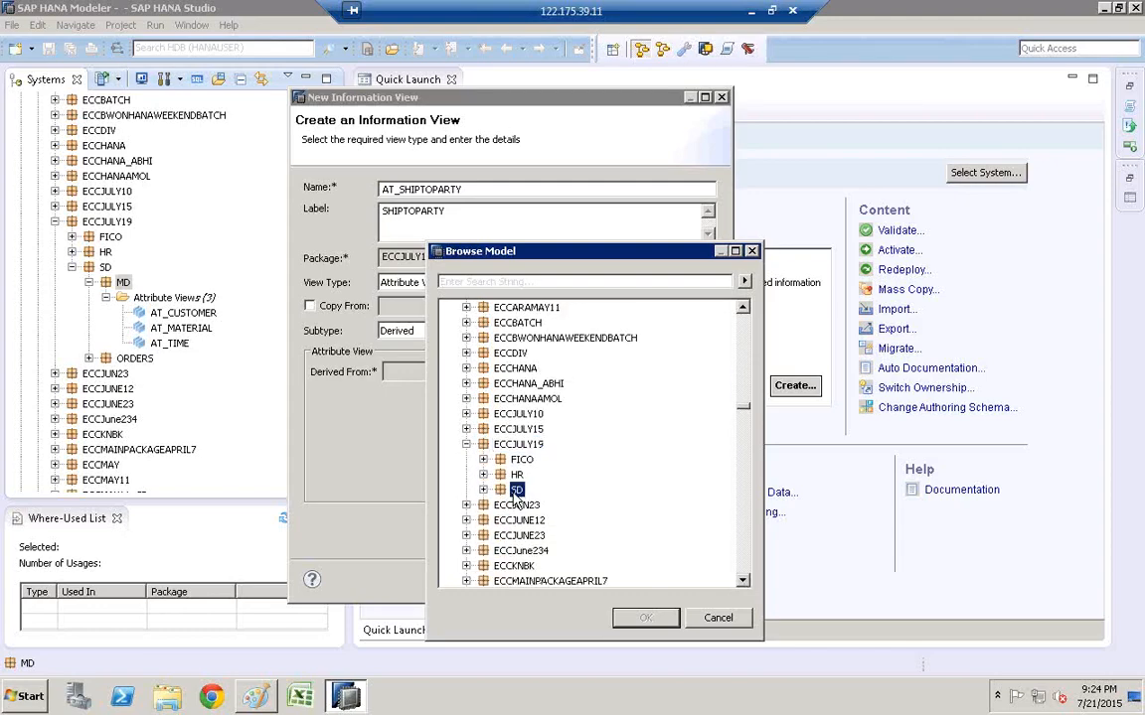
pyautogui.click(483, 491)
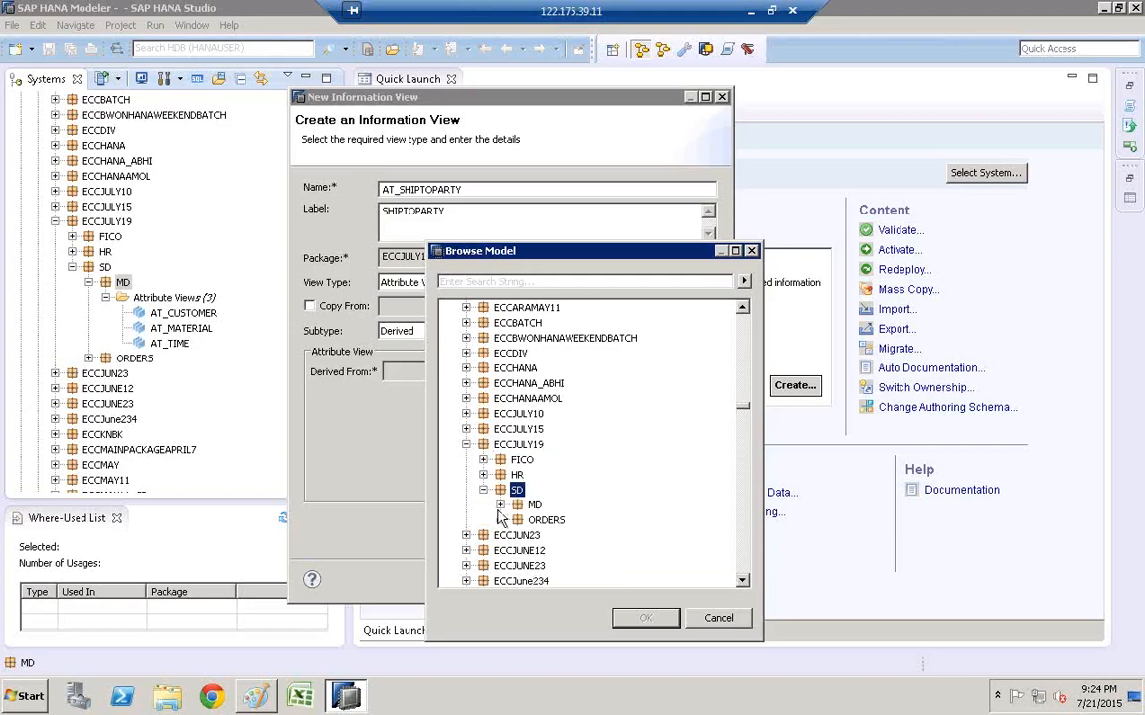
pyautogui.click(500, 505)
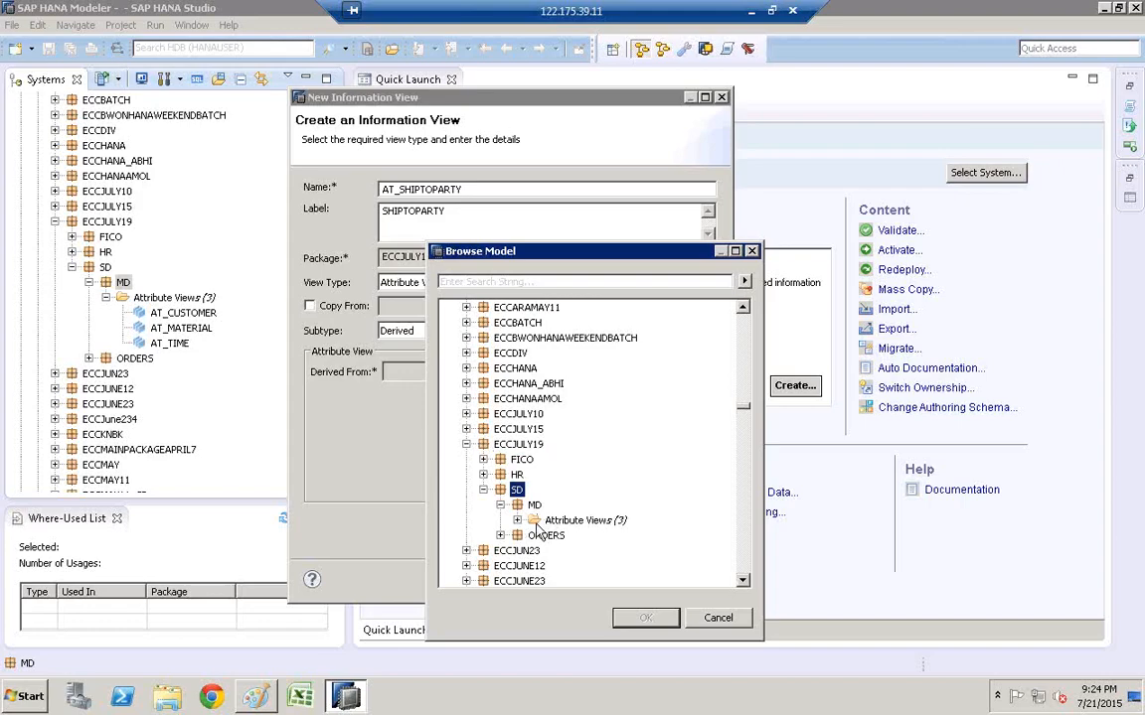
pyautogui.click(517, 521)
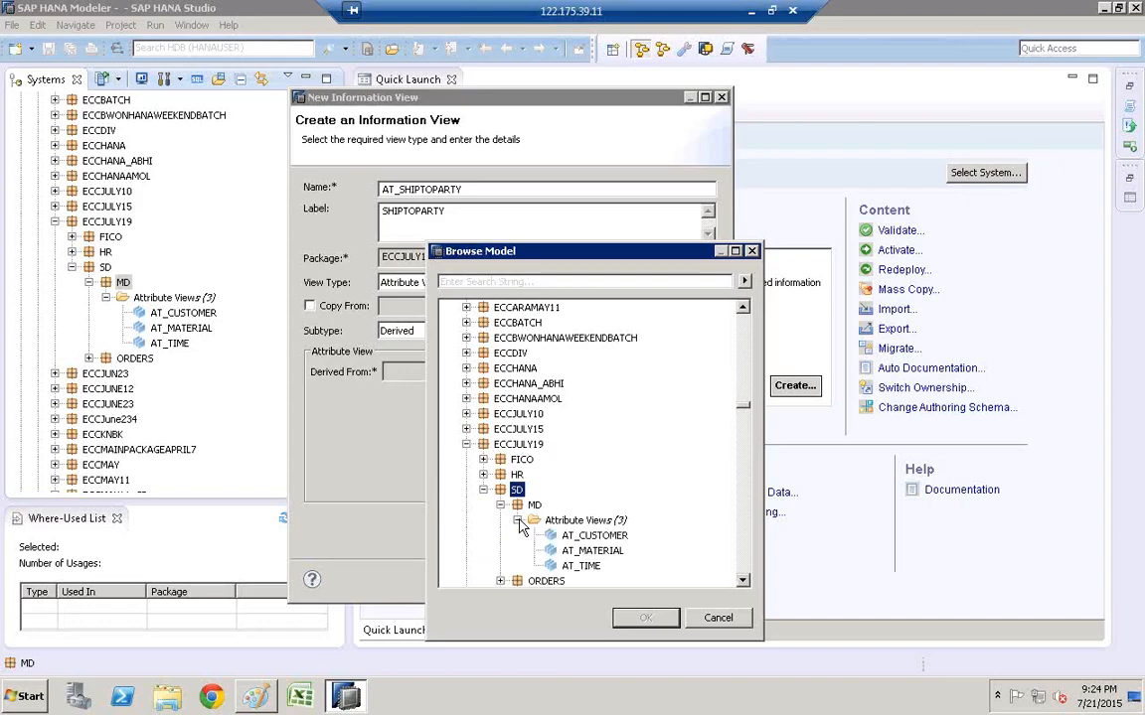
pyautogui.click(600, 536)
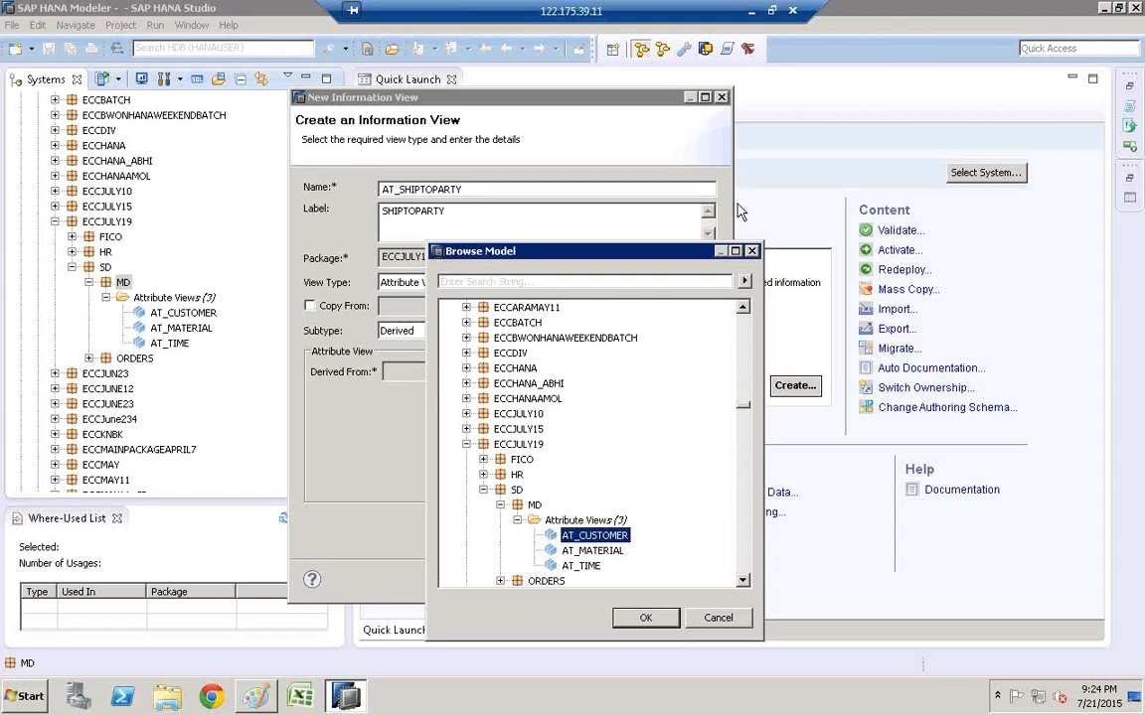
pyautogui.click(655, 620)
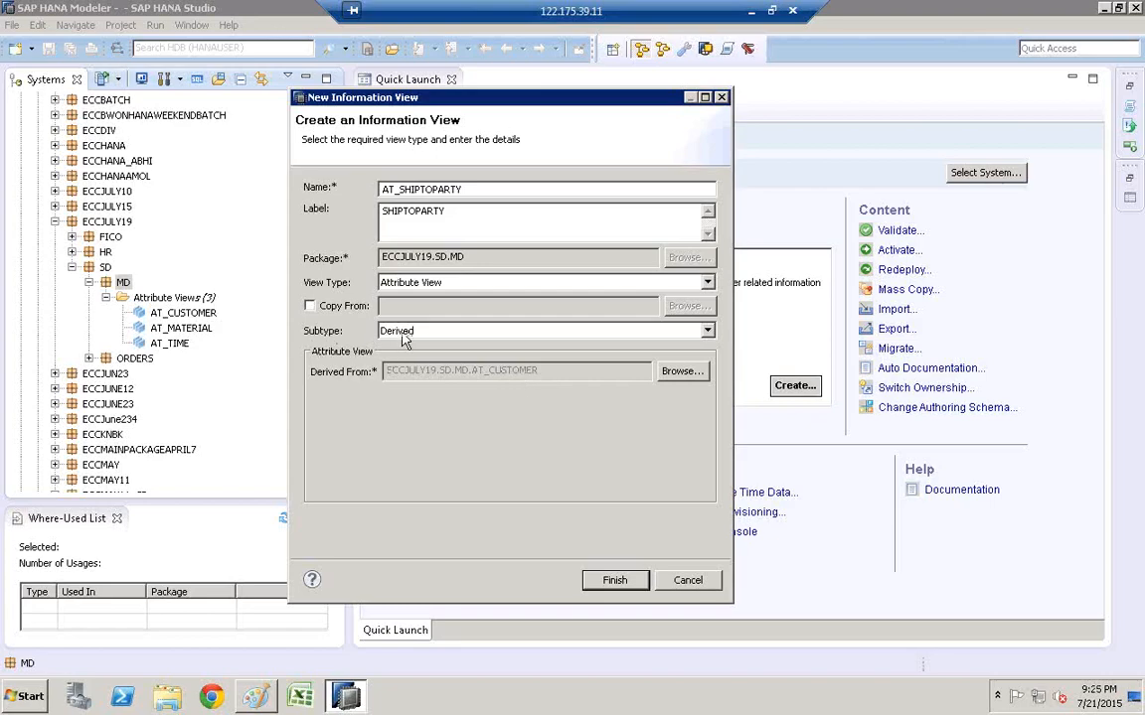
pyautogui.click(626, 588)
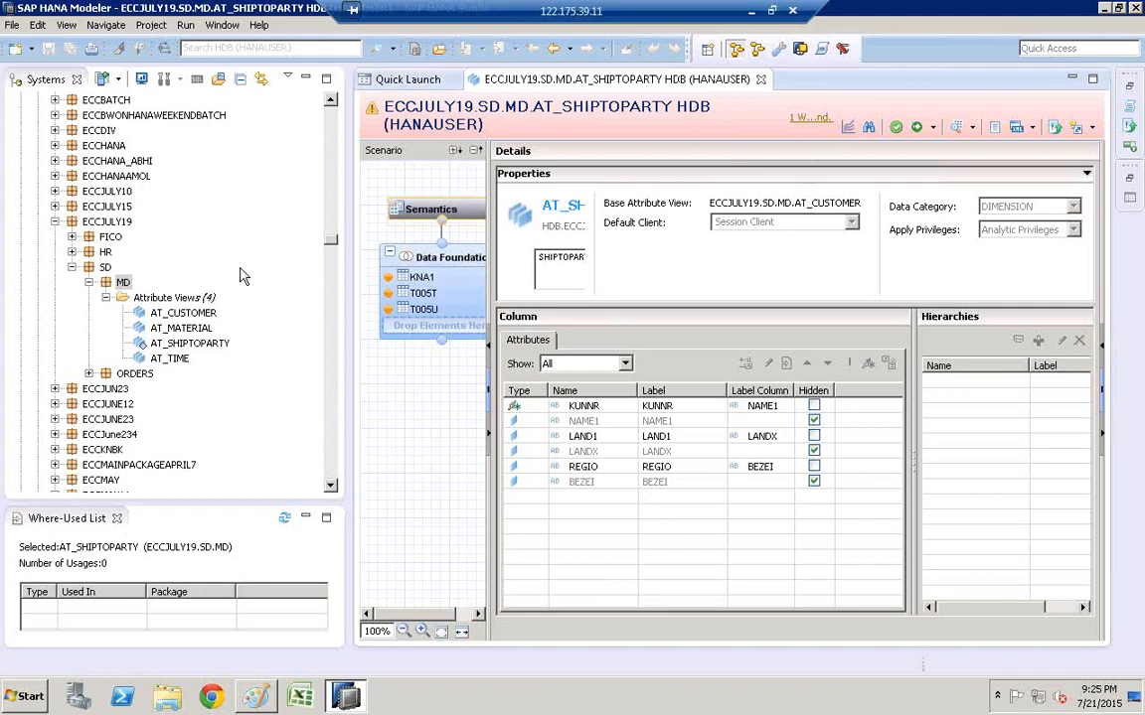
# - Open the AT_CUSTOMER base view and compare its semantics with those of AT_SHIPTOPARTY
pyautogui.click(183, 316)
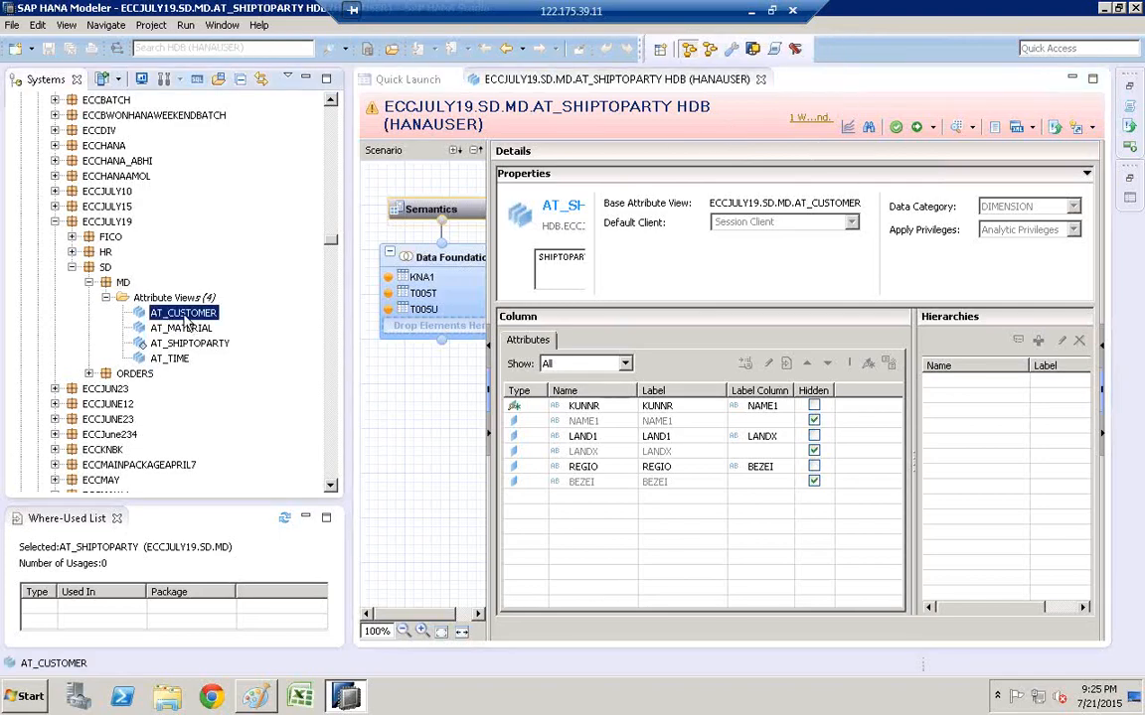
pyautogui.doubleClick(182, 314)
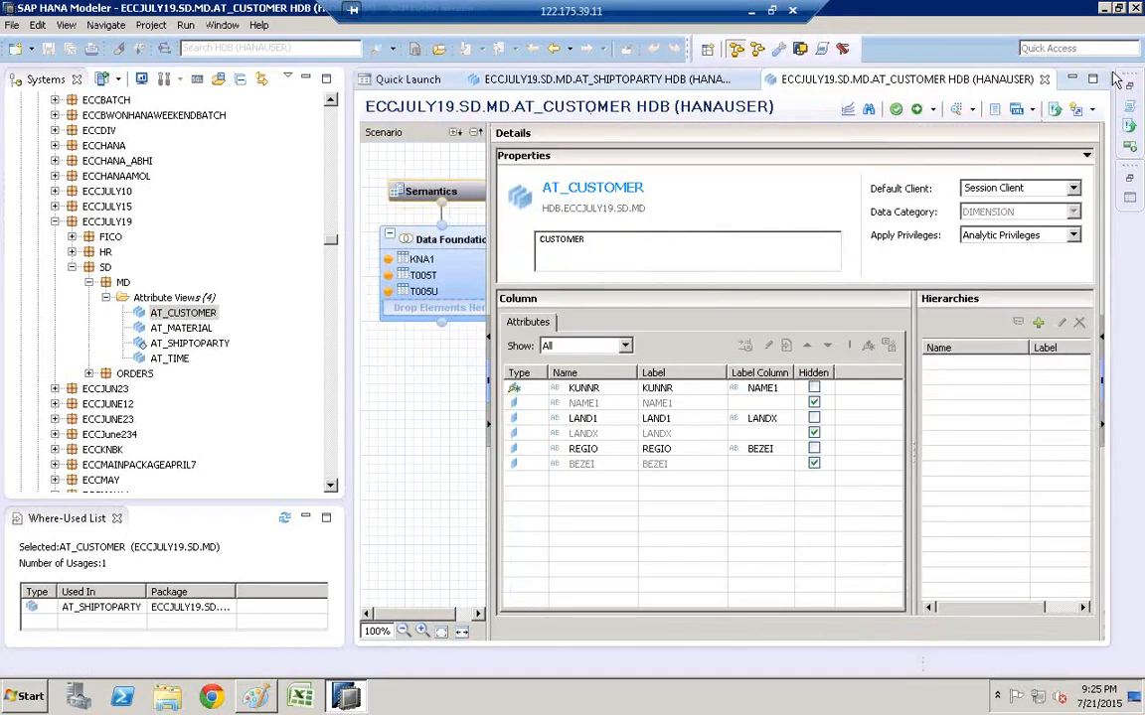
pyautogui.click(656, 84)
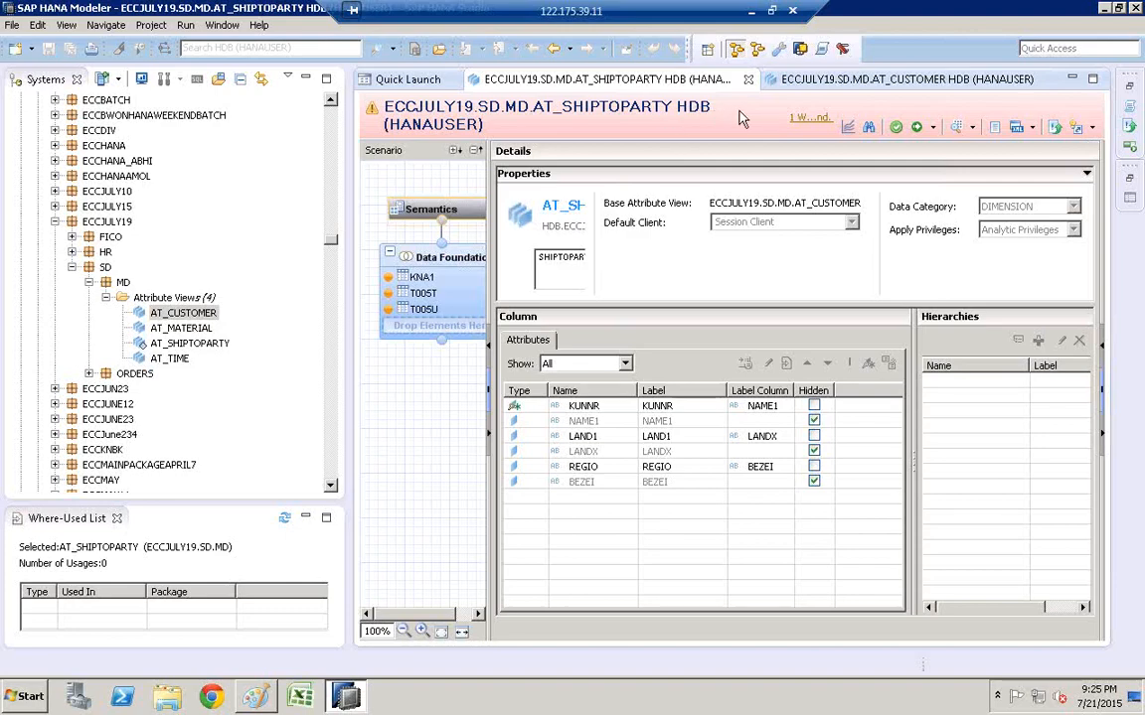
pyautogui.click(785, 80)
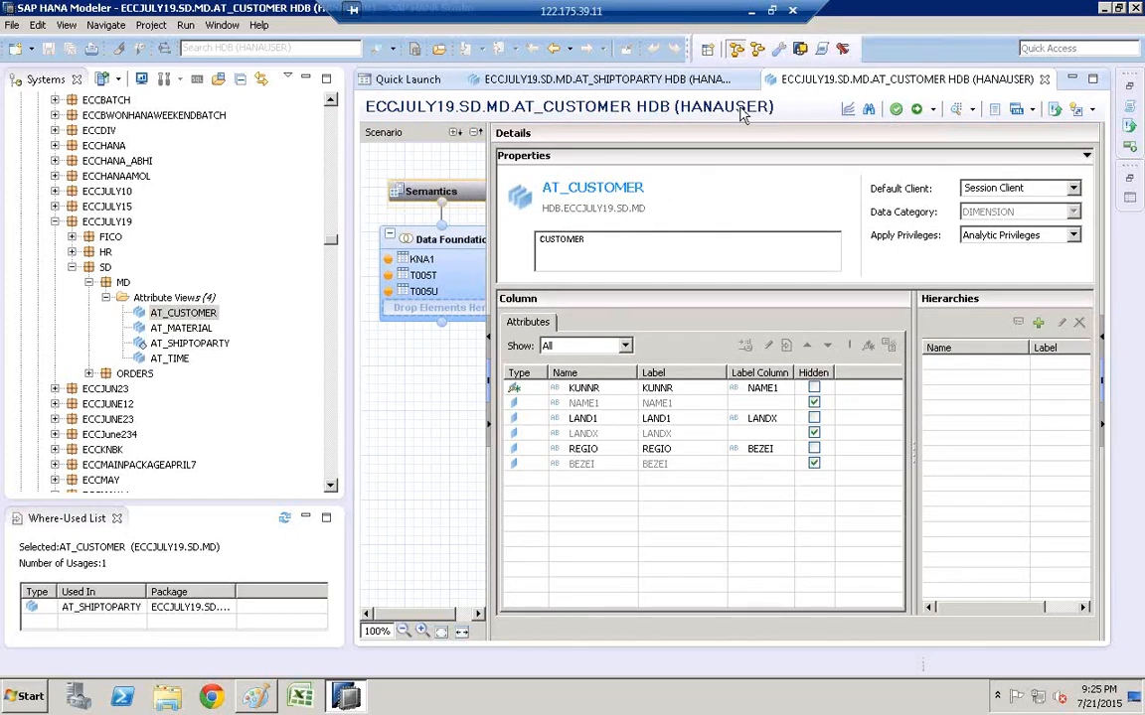
pyautogui.click(650, 87)
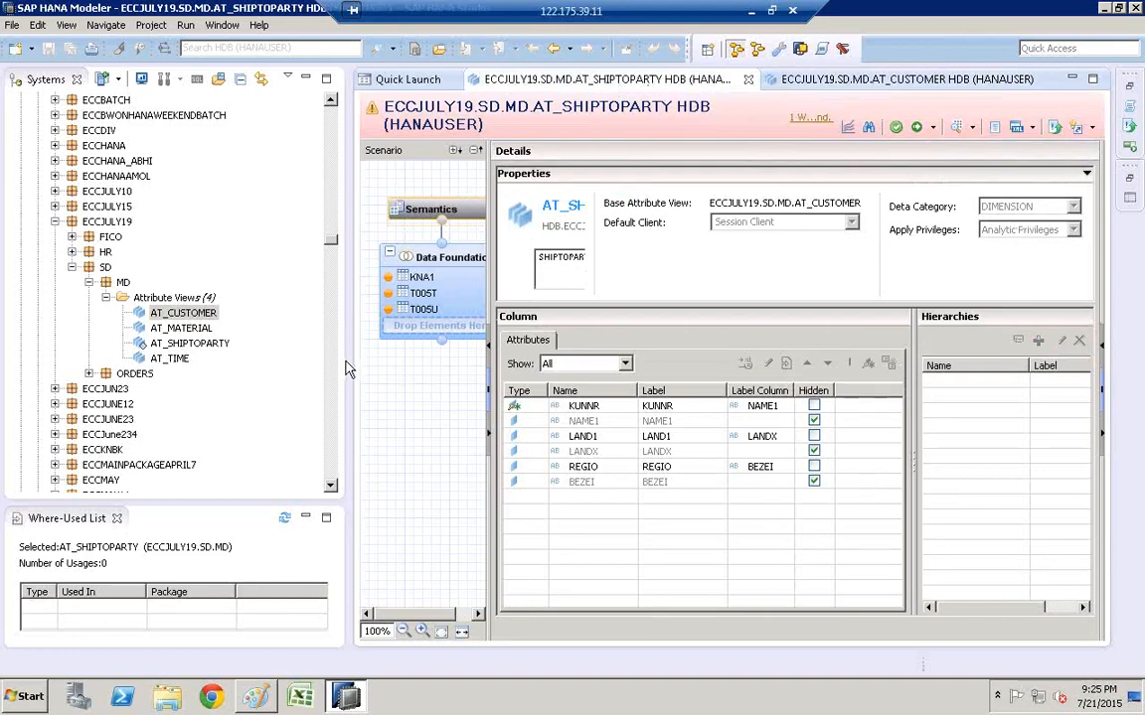
# - Try to add the KNA1 columns NAME2, ORT01 and PSTLZ to the output in AT_SHIPTOPARTY's data foundation
pyautogui.moveTo(321, 360); pyautogui.dragTo(199, 351)
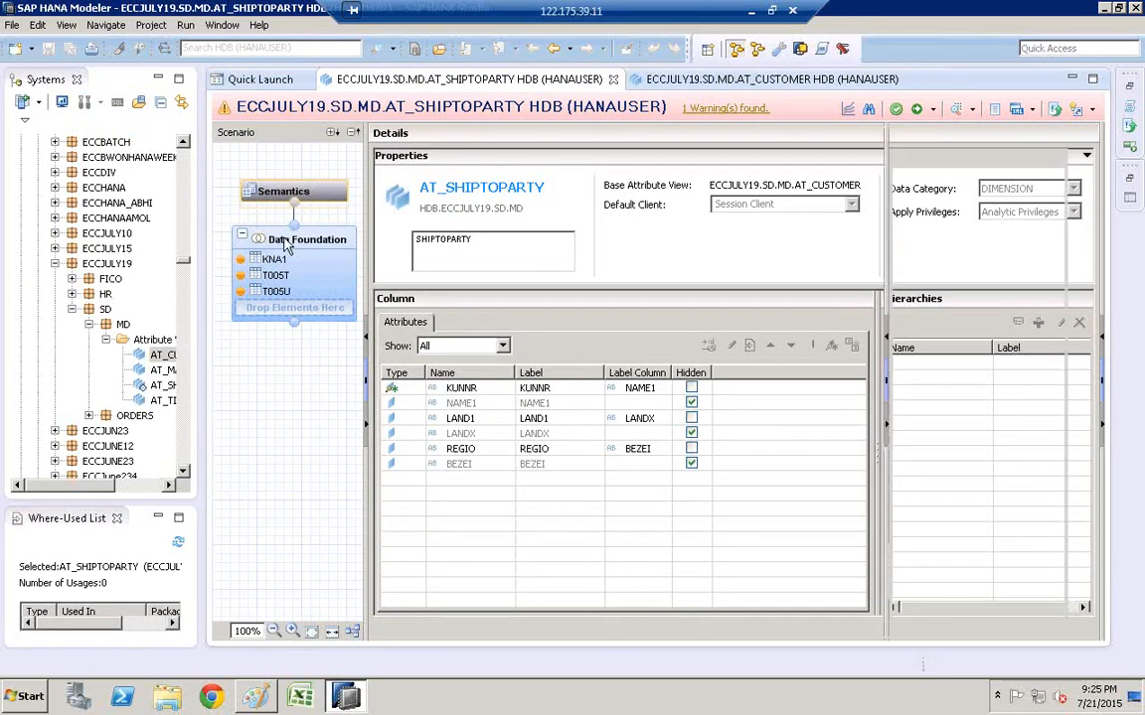
pyautogui.click(289, 248)
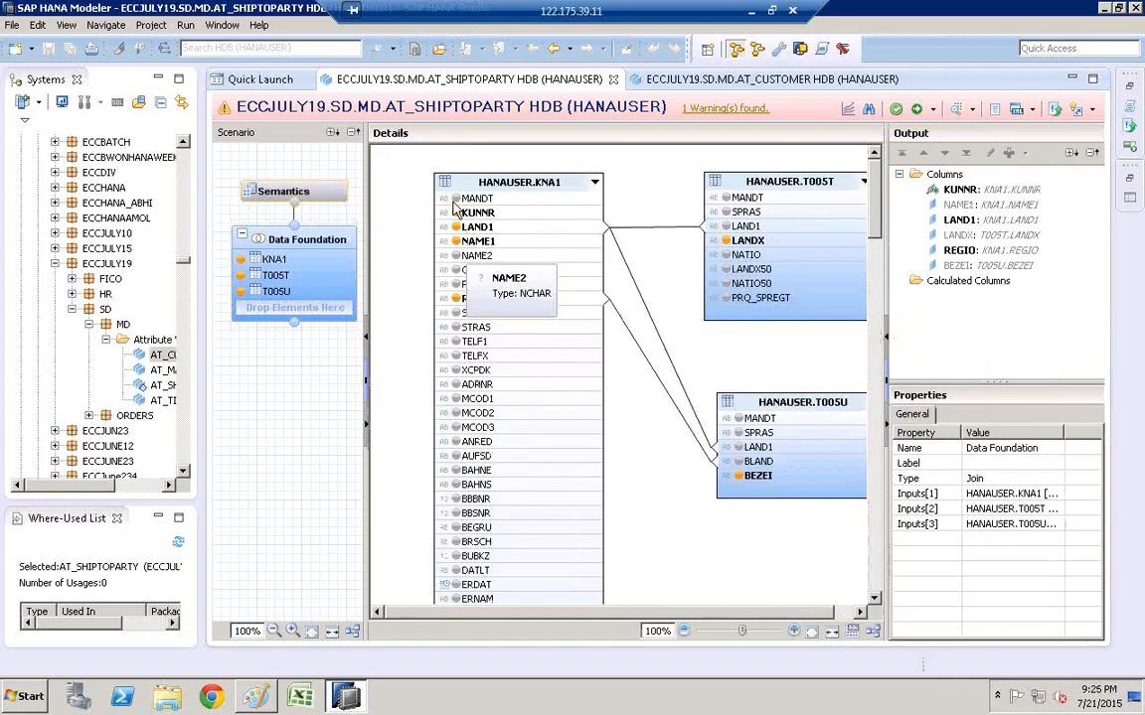
pyautogui.click(459, 258)
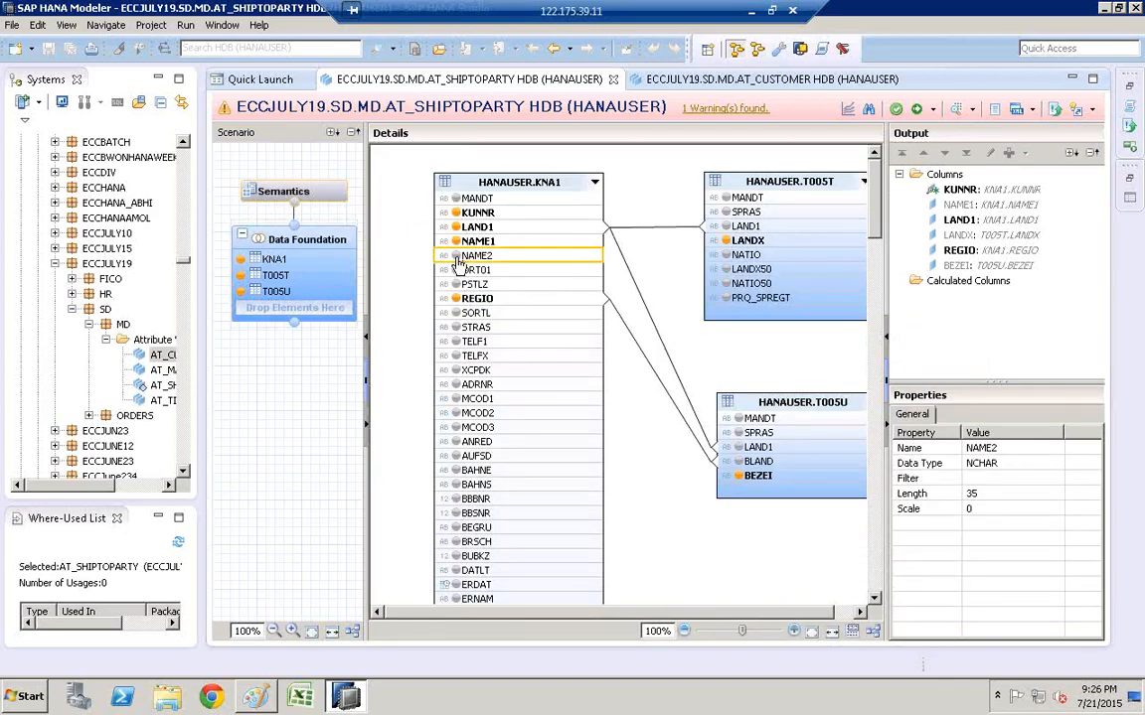
pyautogui.click(459, 270)
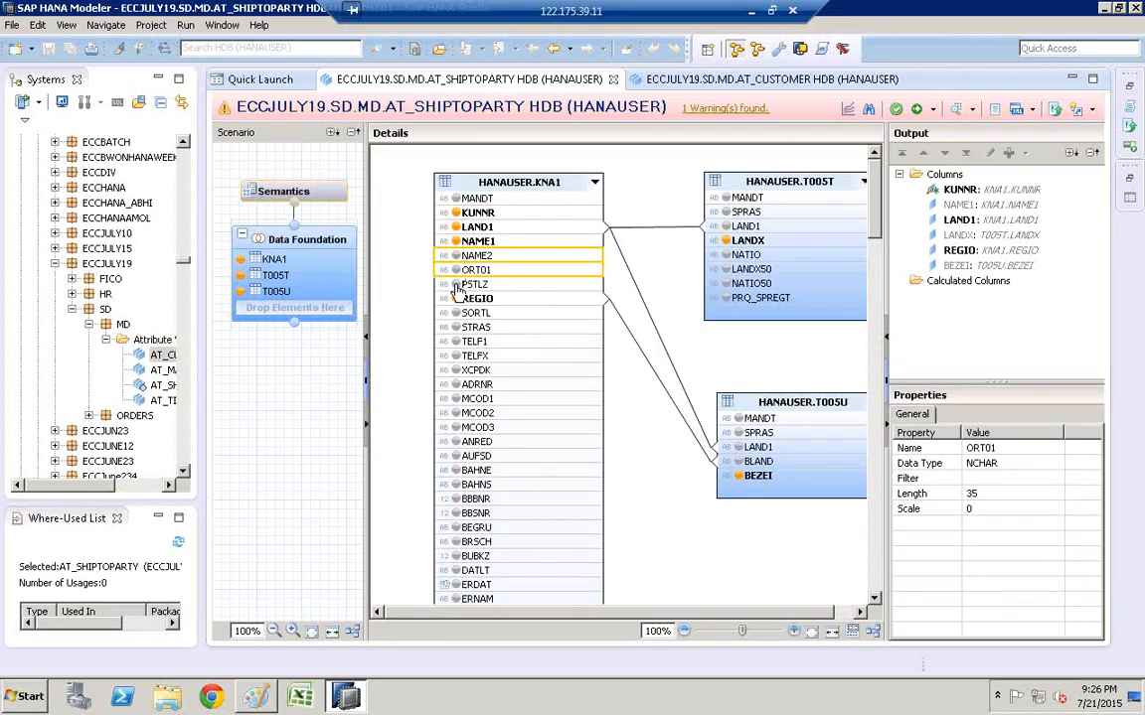
pyautogui.click(460, 284)
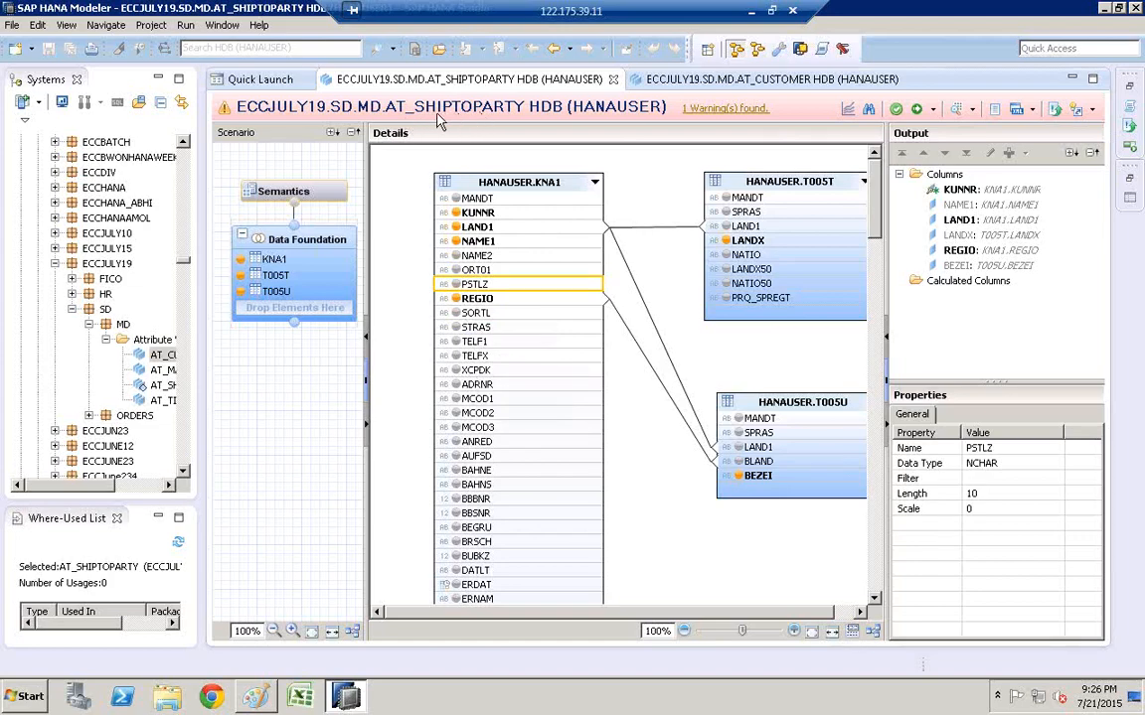
# - Check the join type of the KNA1–T005T join and the properties of the data foundation
pyautogui.click(645, 231)
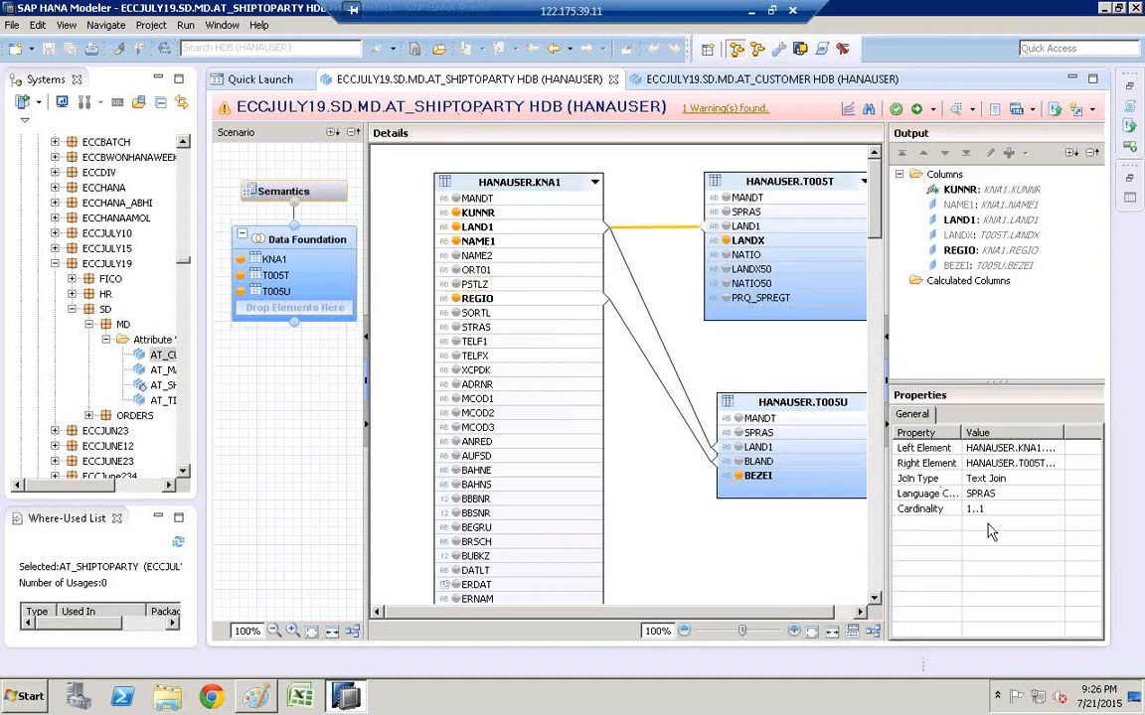
pyautogui.click(1038, 483)
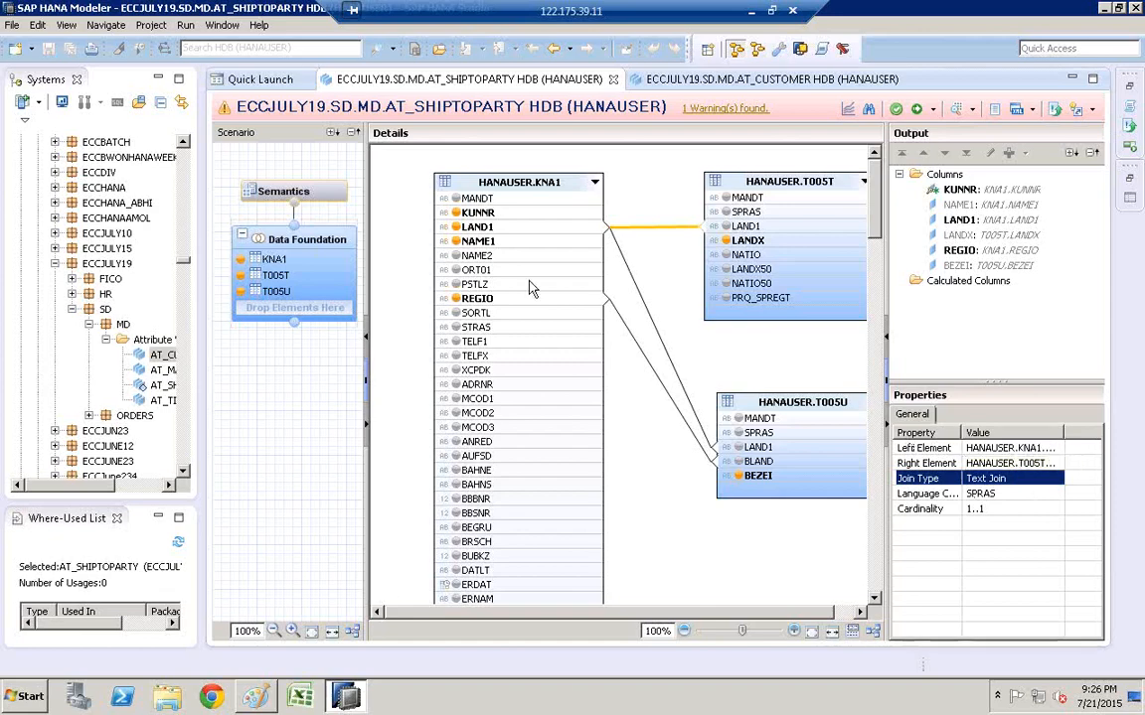
pyautogui.click(291, 244)
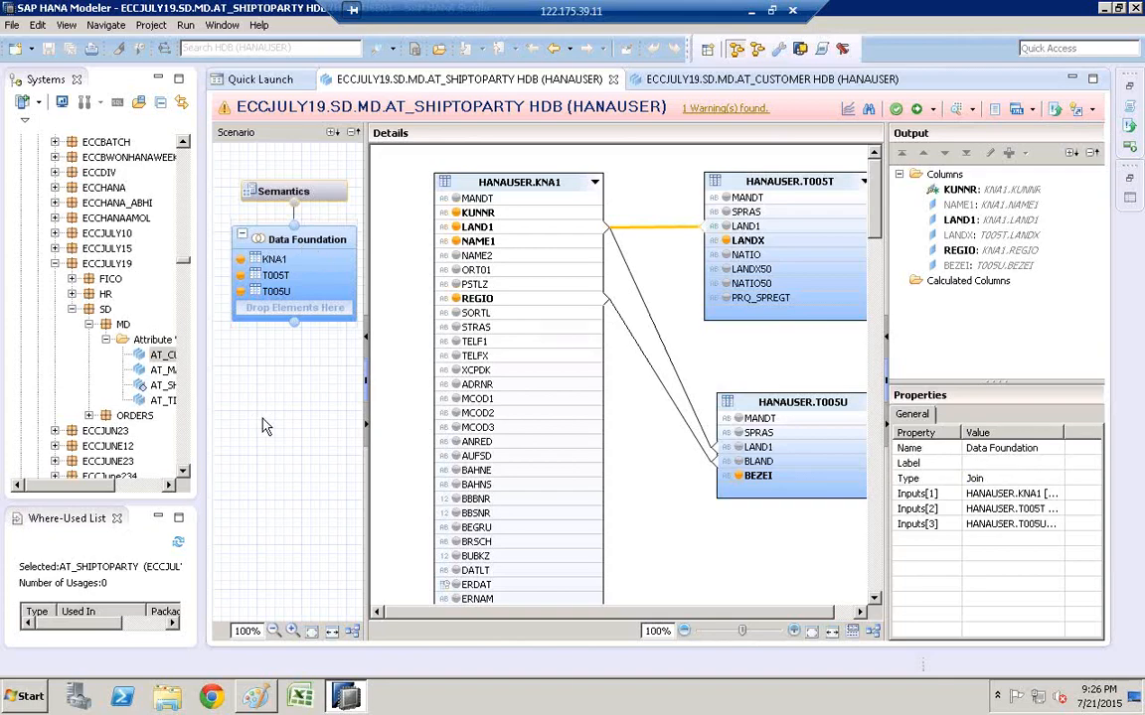
# - Display AT_SHIPTOPARTY's general properties with wider columns and examine its name, label, package, changed-by and column engine entries
pyautogui.click(220, 385)
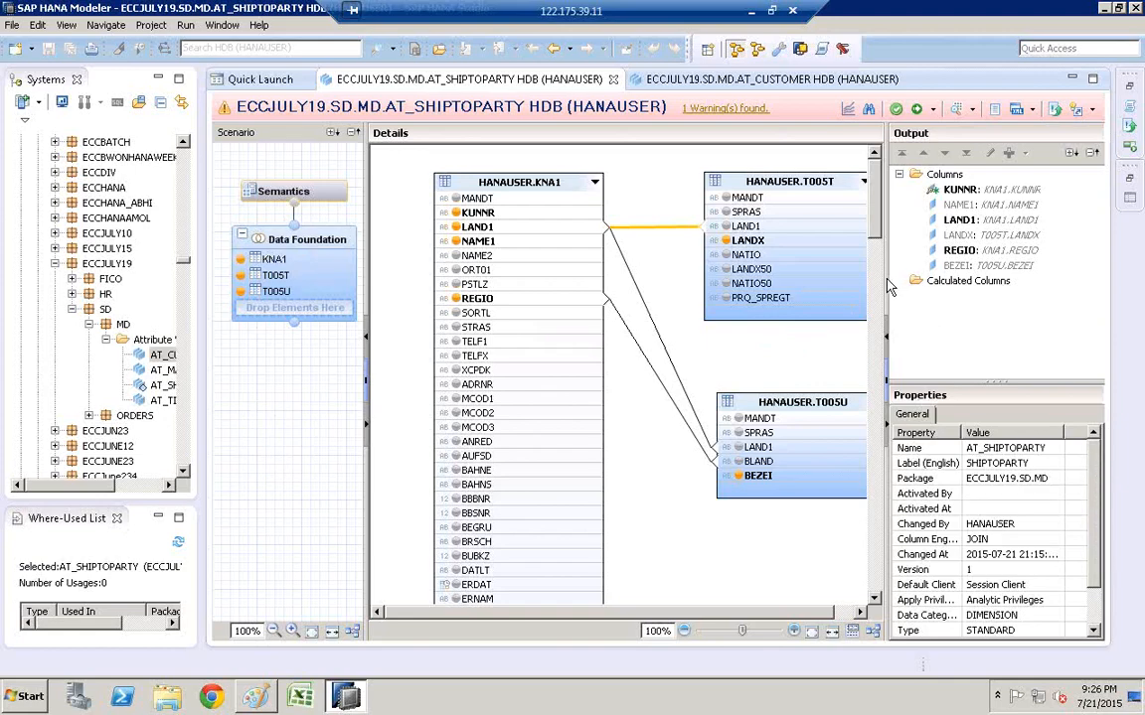
pyautogui.moveTo(883, 279); pyautogui.dragTo(802, 281)
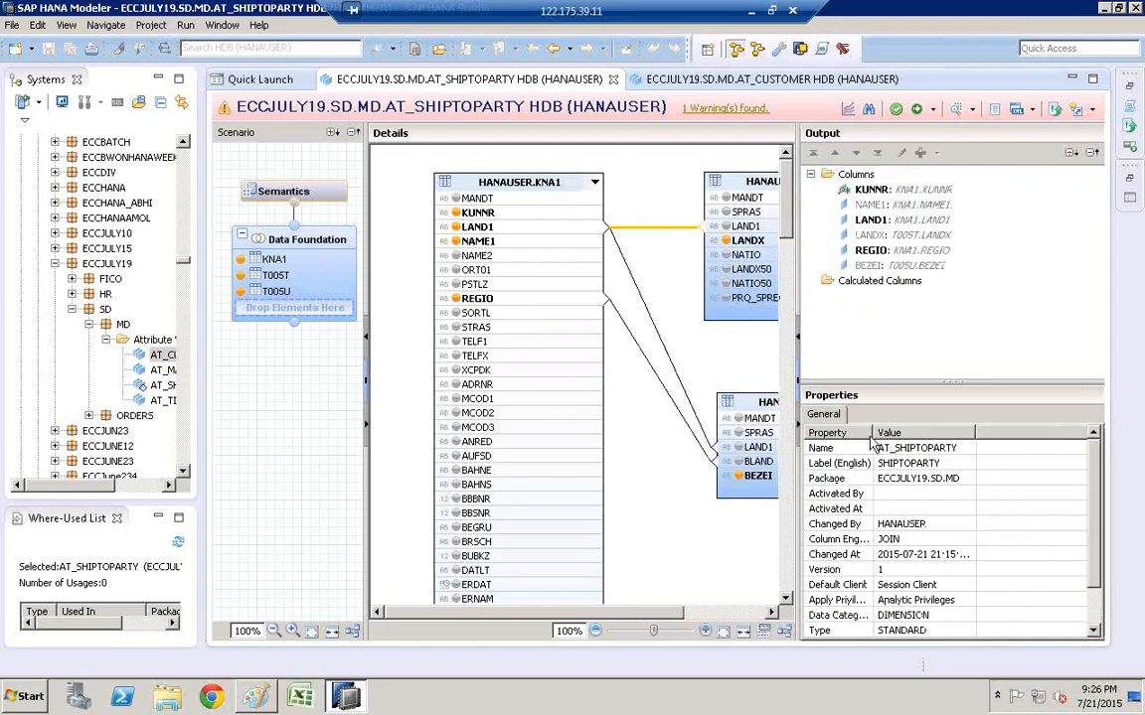
pyautogui.moveTo(870, 433); pyautogui.dragTo(894, 432)
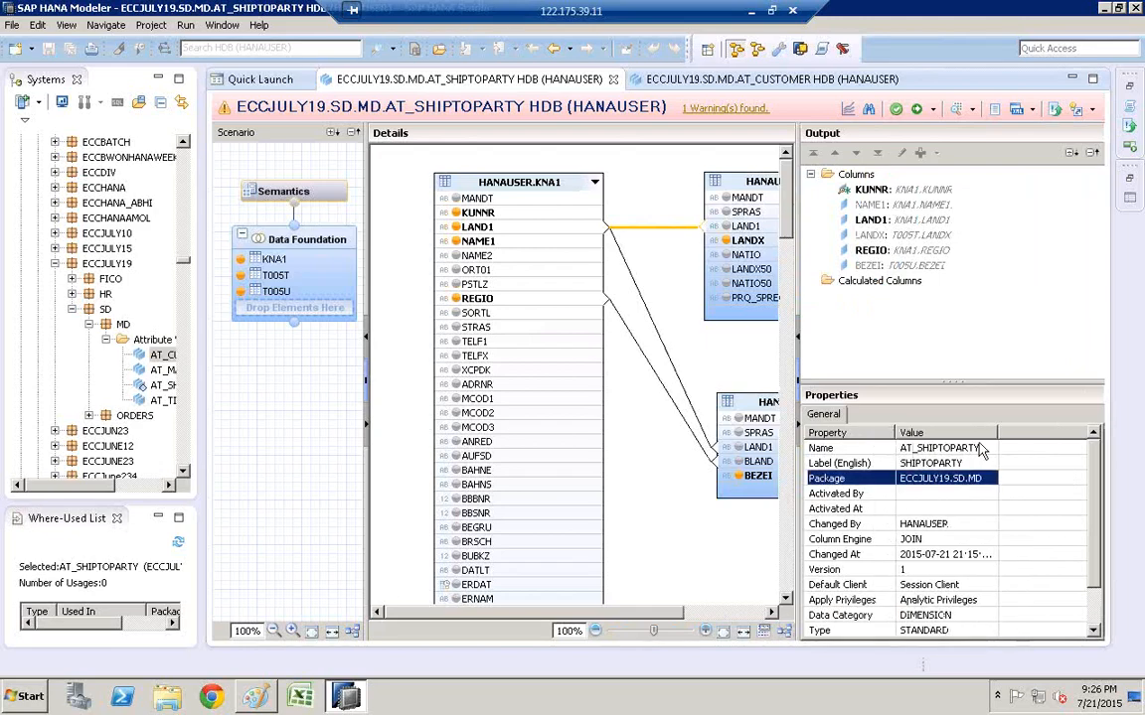
pyautogui.moveTo(996, 432); pyautogui.dragTo(1056, 433)
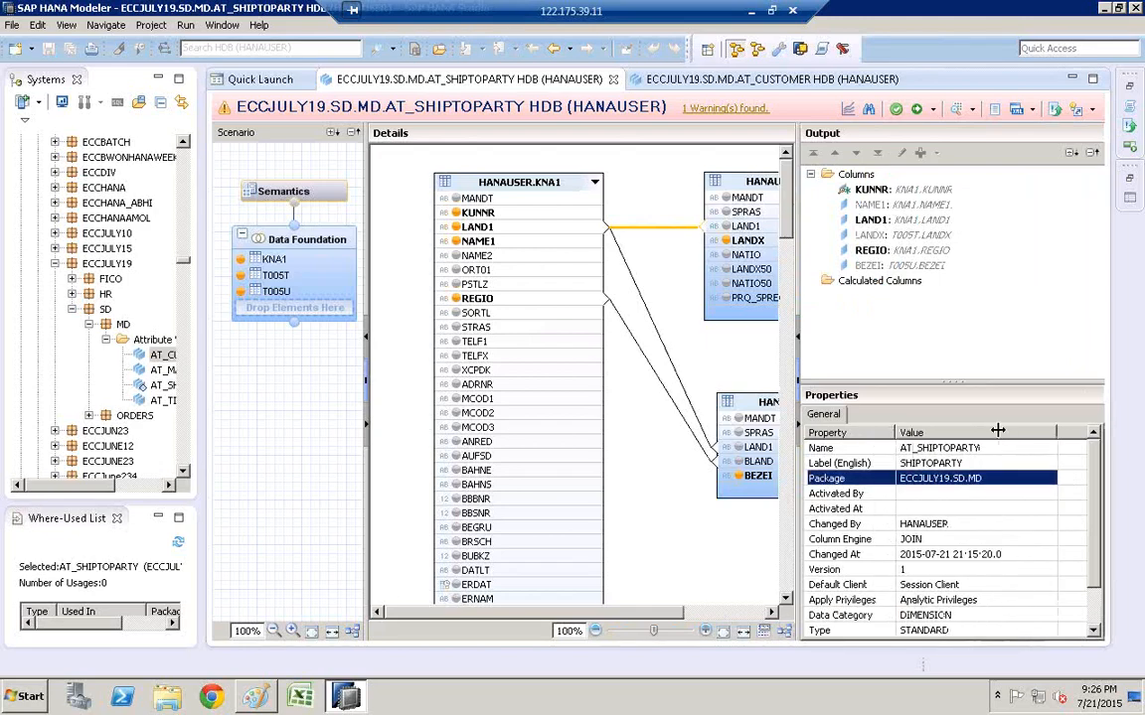
pyautogui.click(840, 448)
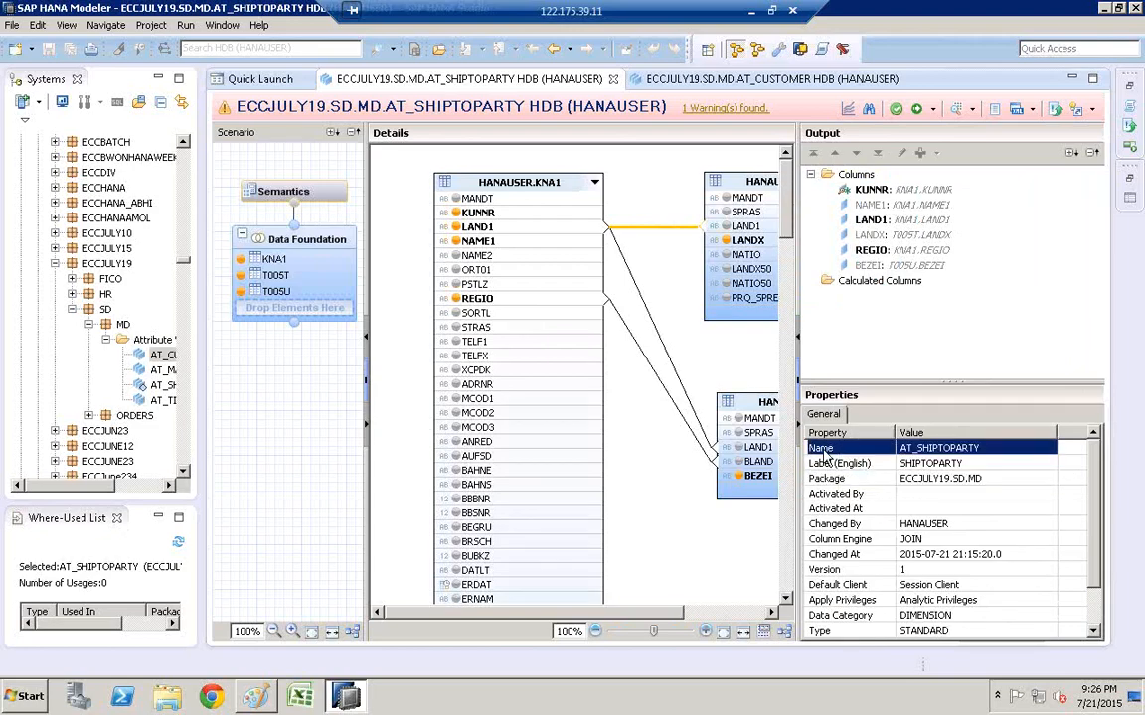
pyautogui.click(931, 464)
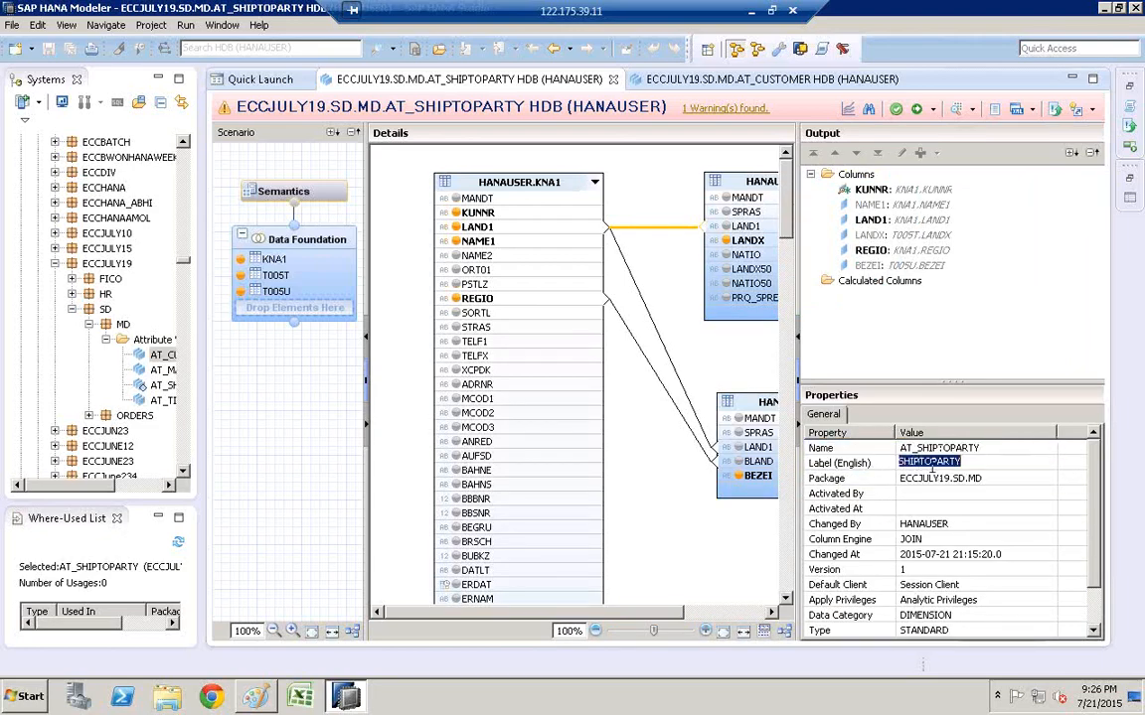
pyautogui.click(935, 481)
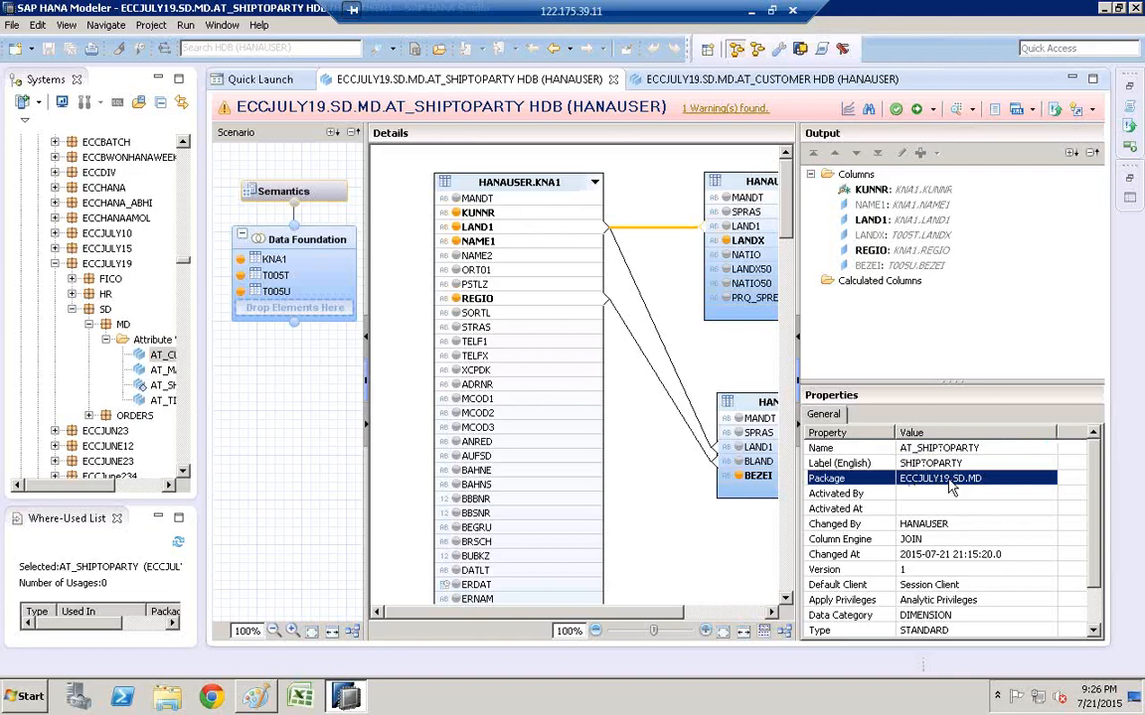
pyautogui.click(934, 525)
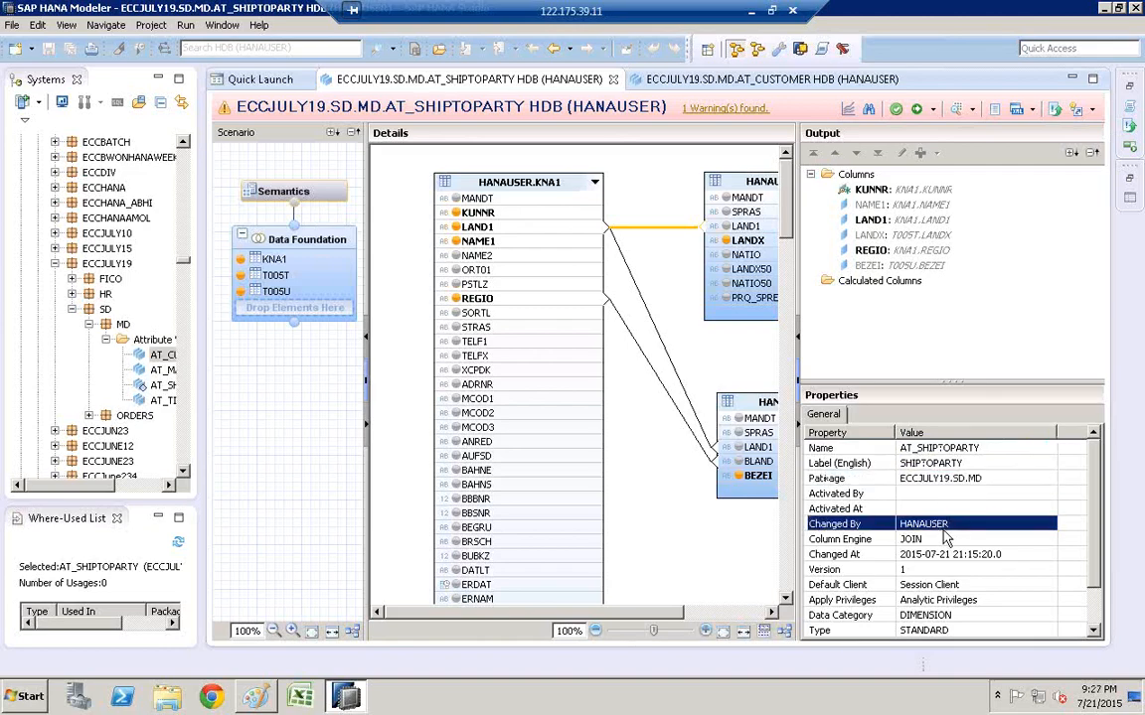
pyautogui.click(874, 539)
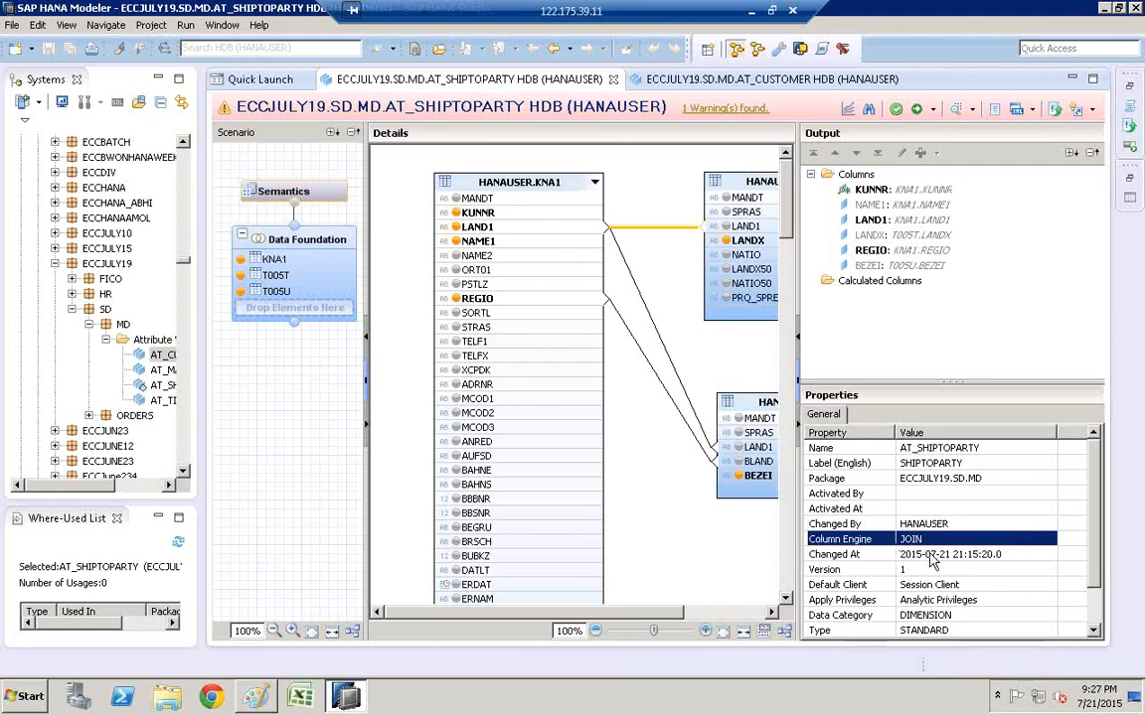
# - Examine AT_SHIPTOPARTY's remaining general properties, from the change time and version through client, privileges, derived flag and base attribute view
pyautogui.click(932, 558)
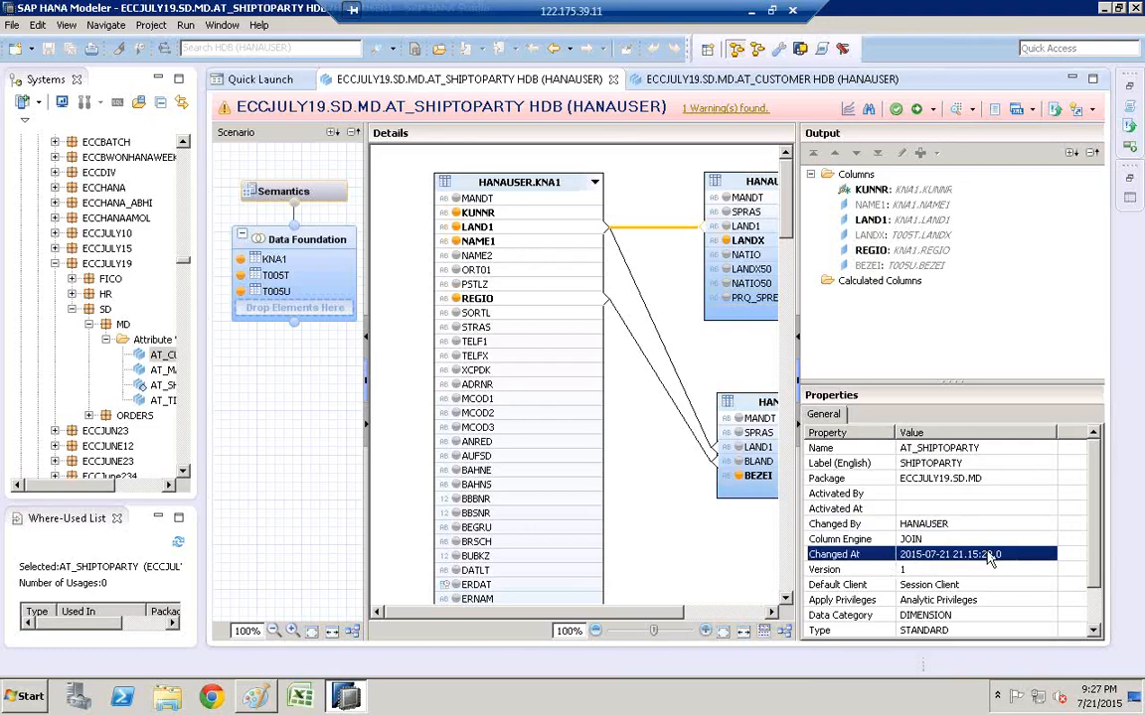
pyautogui.scroll(-1, 1098, 601)
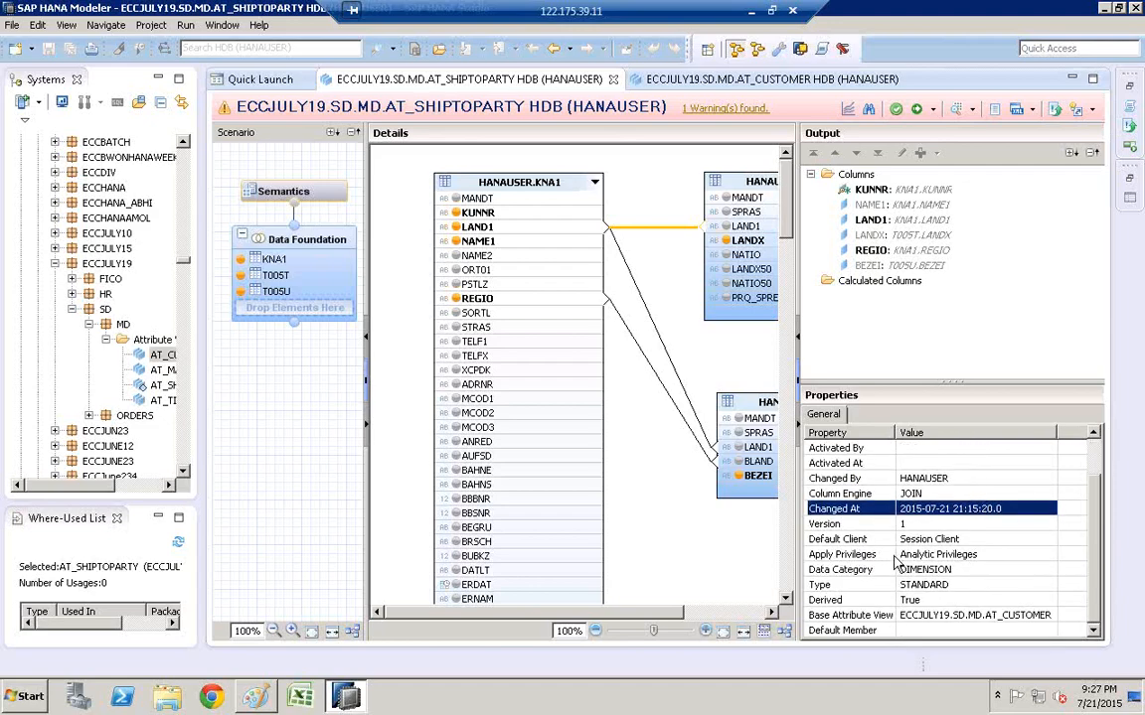
pyautogui.click(852, 525)
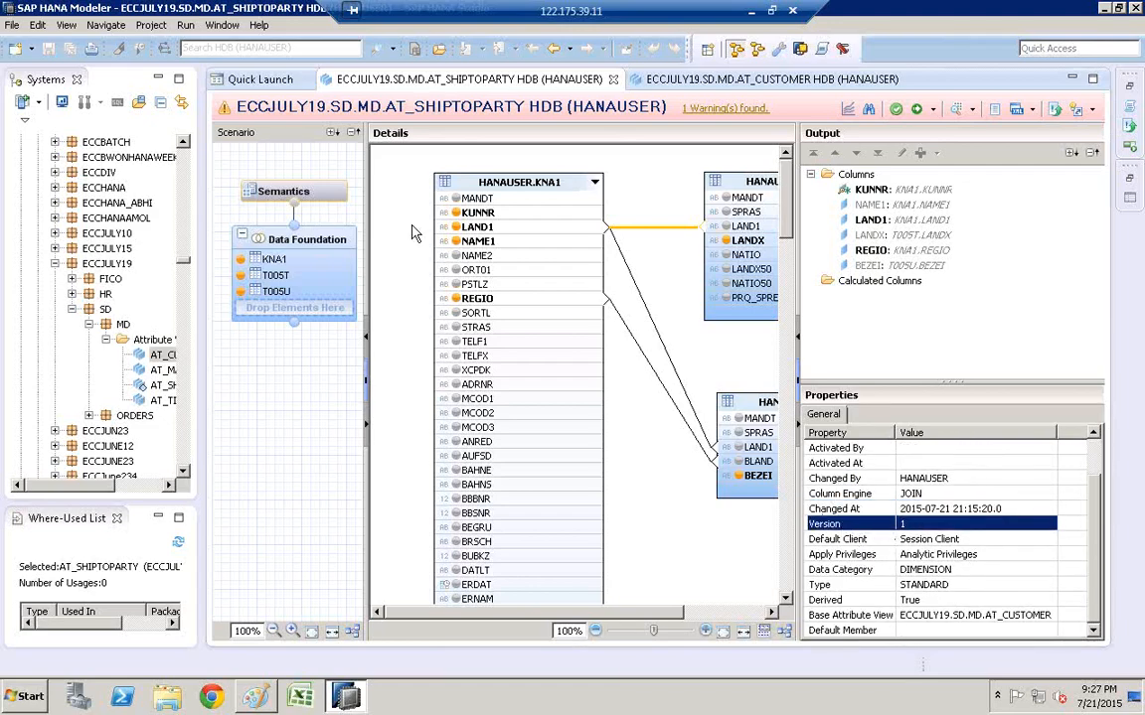
pyautogui.click(893, 538)
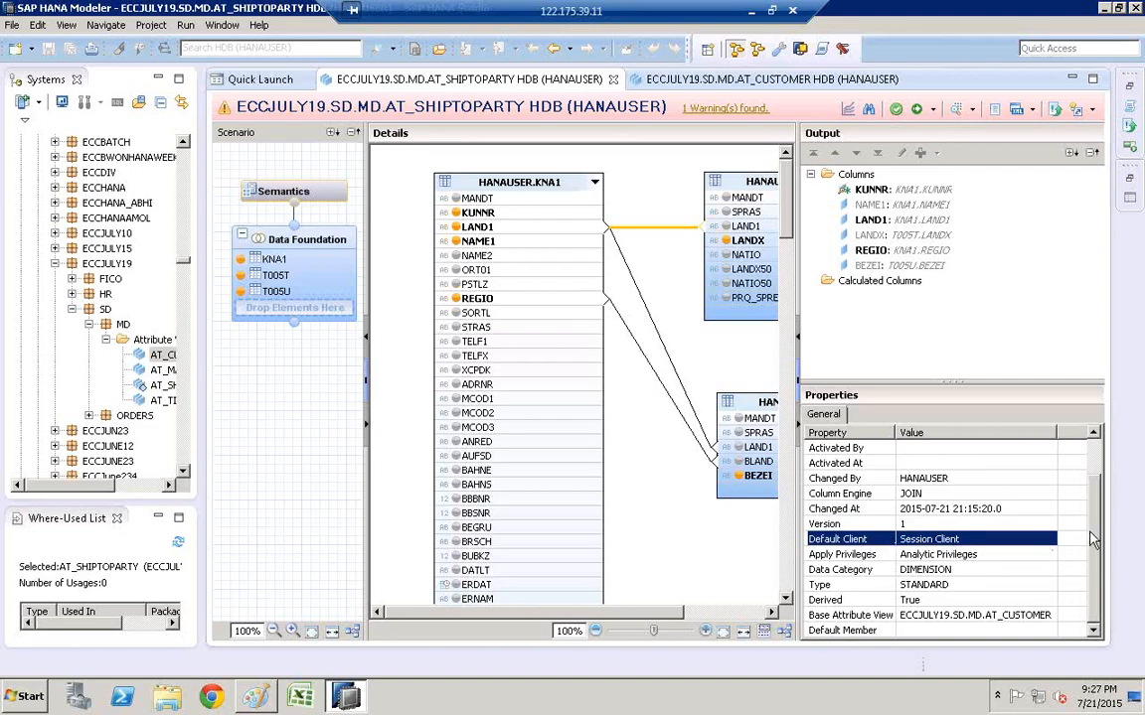
pyautogui.click(960, 555)
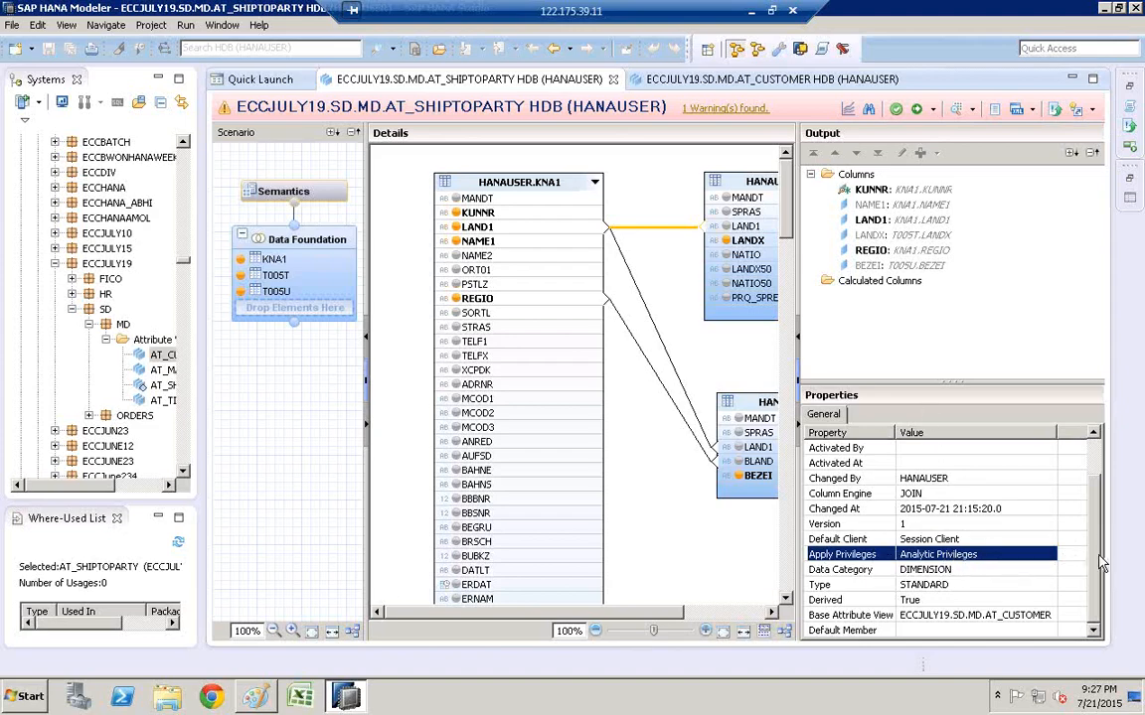
pyautogui.scroll(1, 1109, 455)
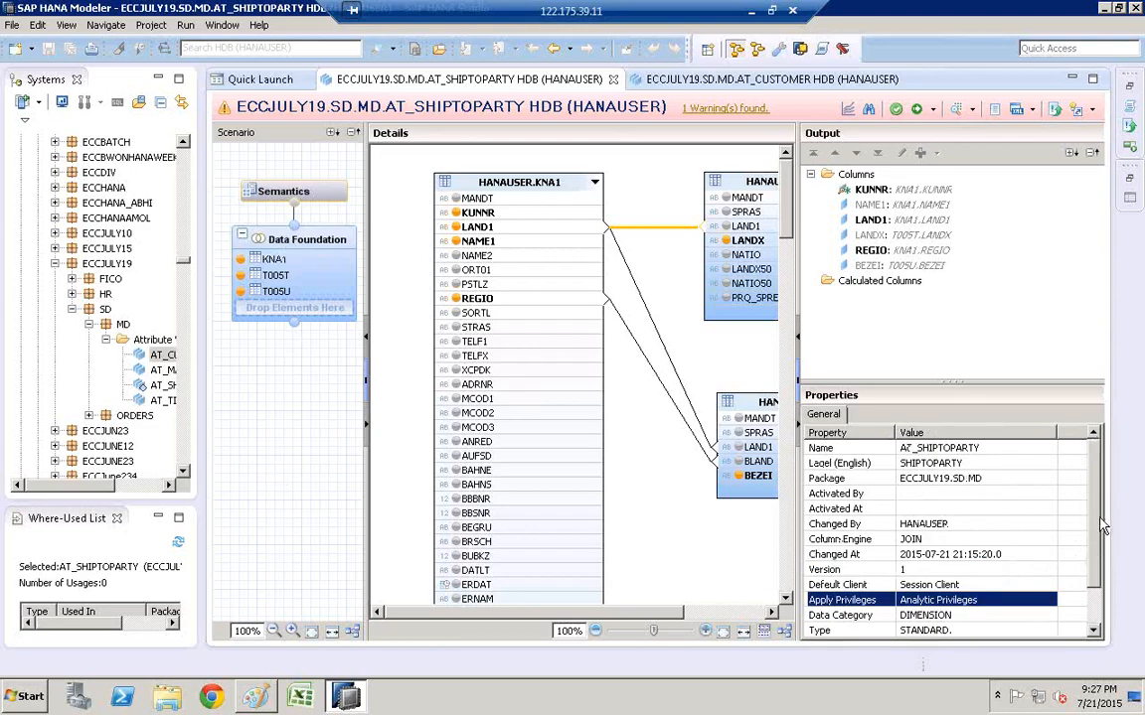
pyautogui.scroll(-1, 990, 545)
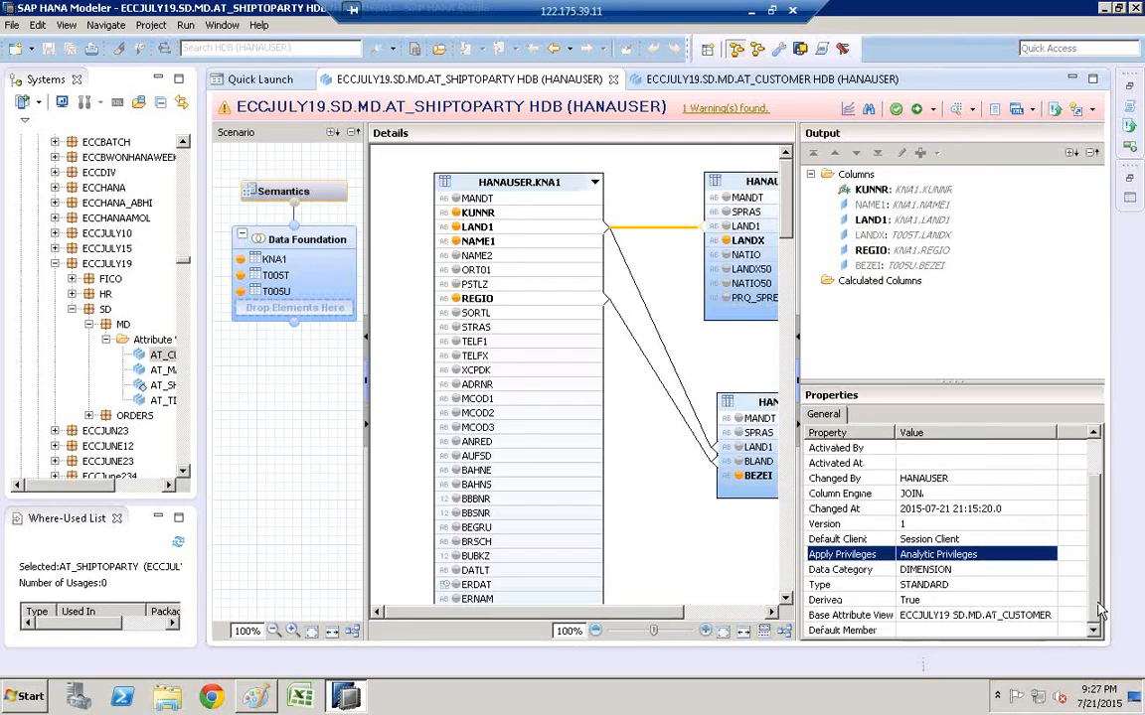
pyautogui.click(840, 601)
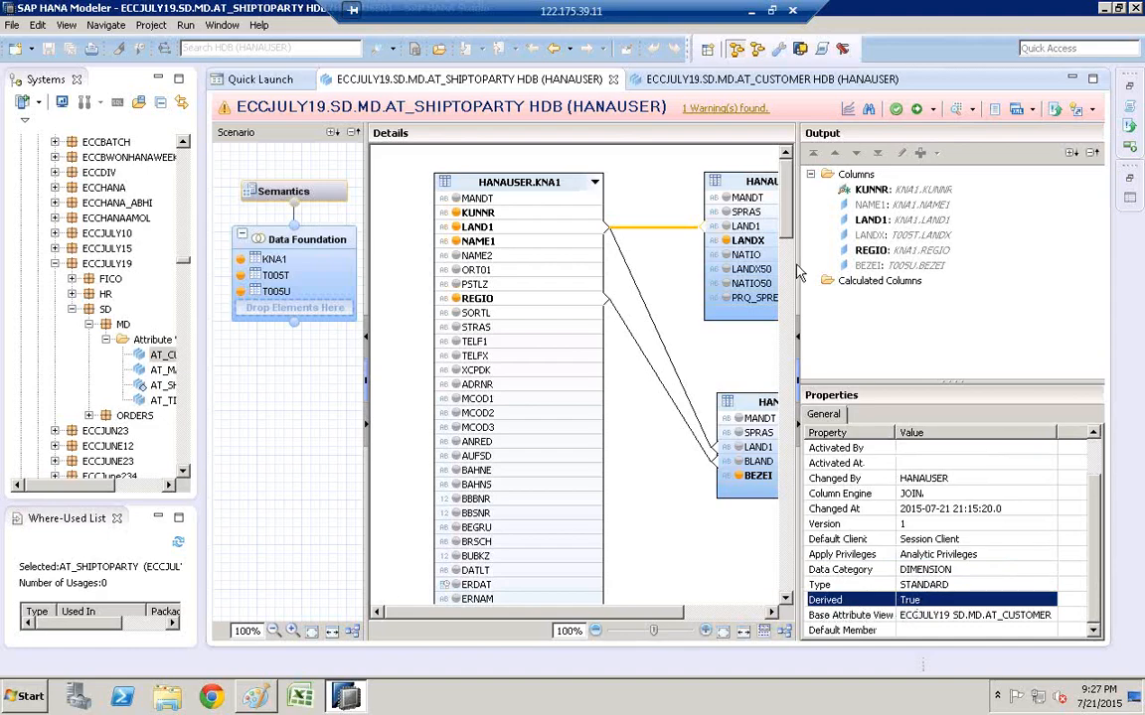
pyautogui.click(866, 616)
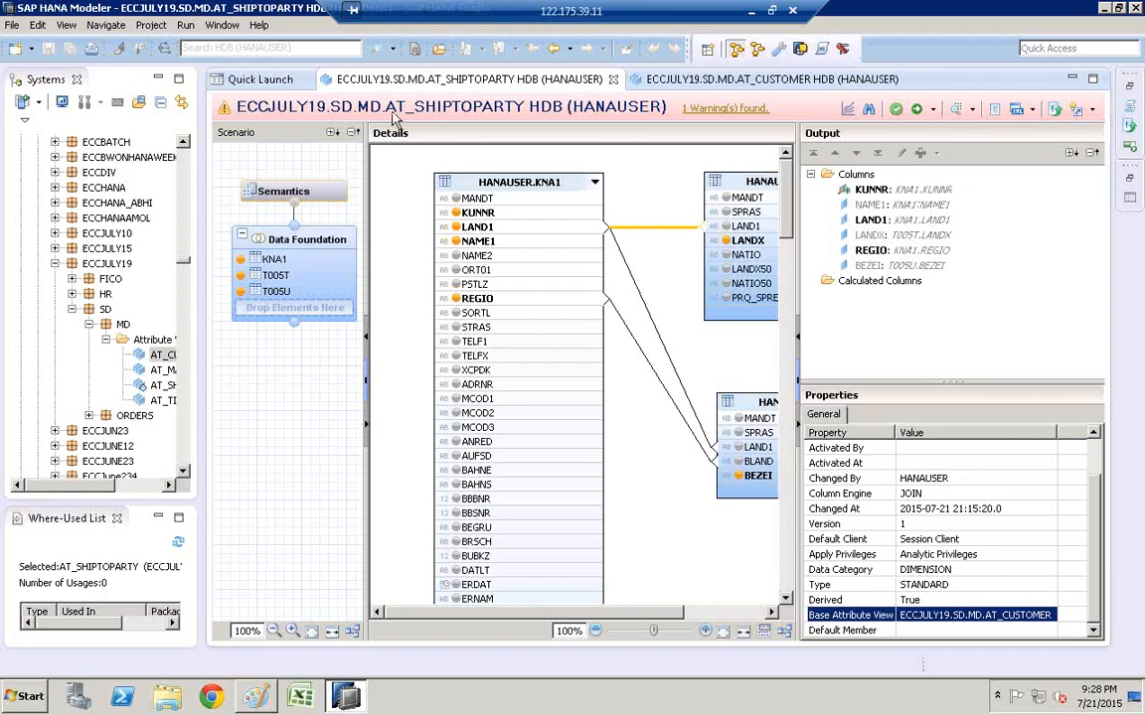
# - Validate and activate AT_SHIPTOPARTY, and check both jobs in the restored job log
pyautogui.click(896, 111)
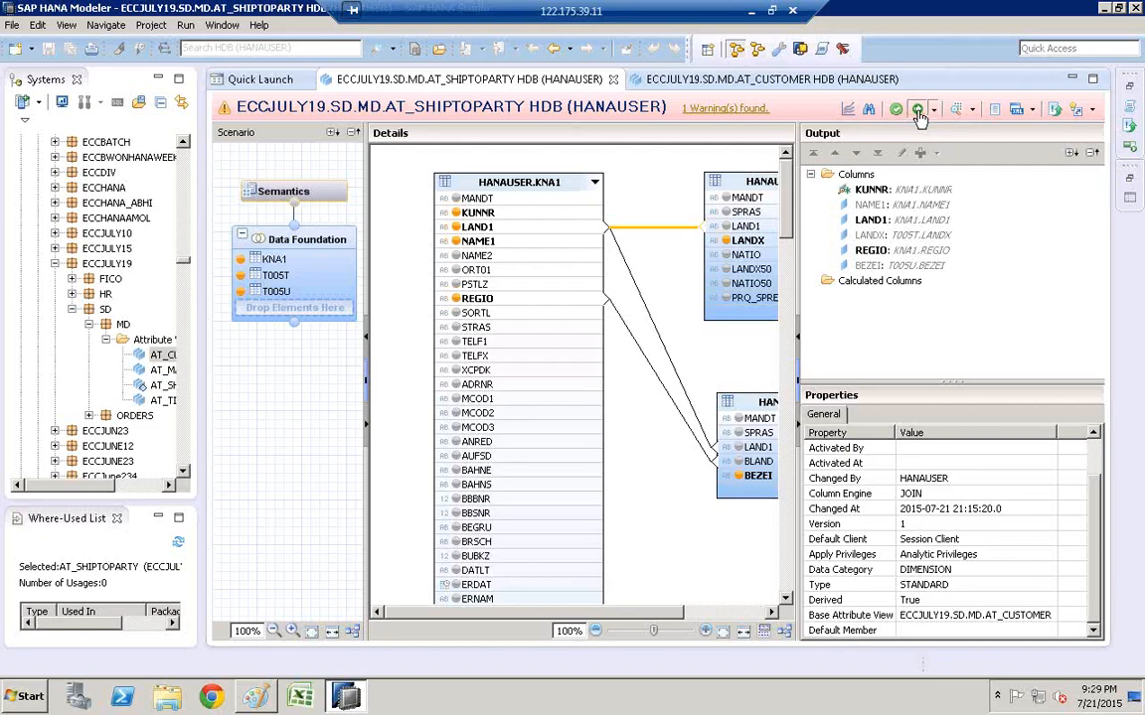
pyautogui.click(918, 112)
pyautogui.click(1136, 191)
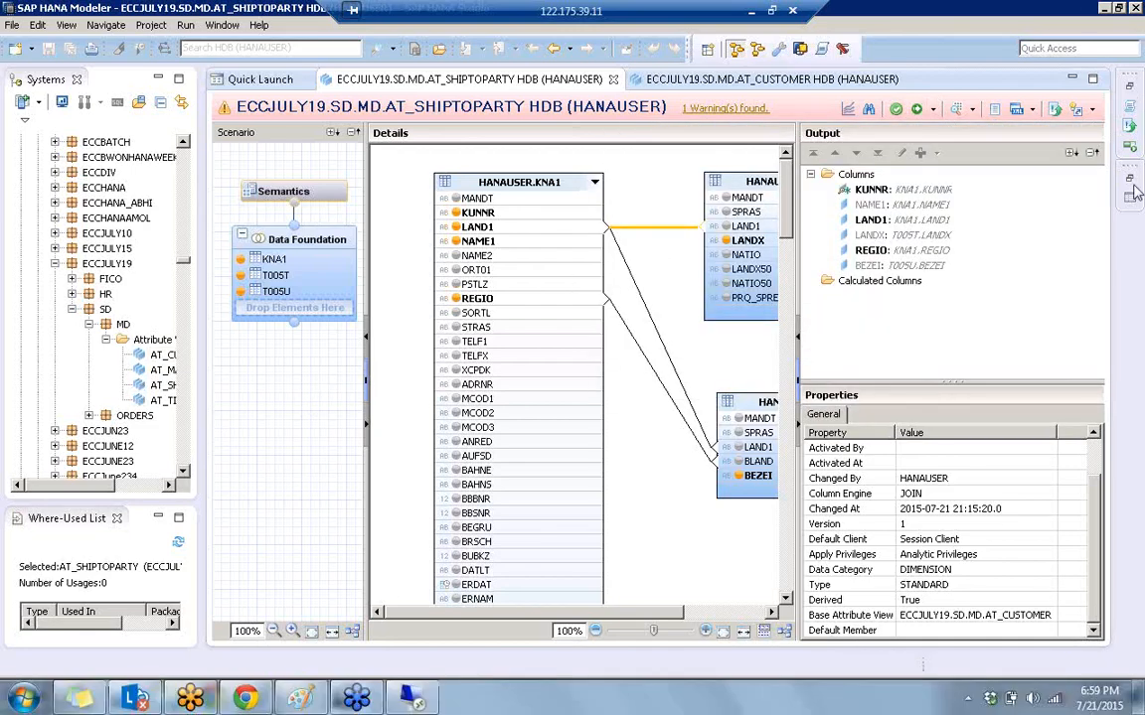
pyautogui.click(1130, 92)
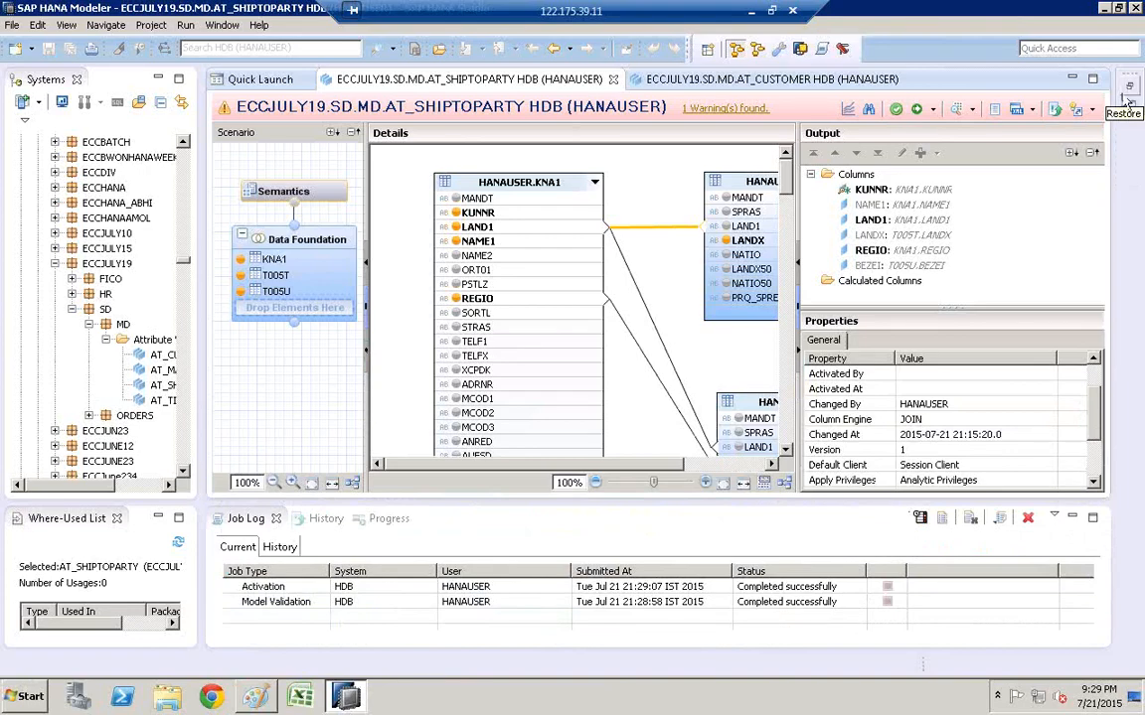
pyautogui.click(275, 594)
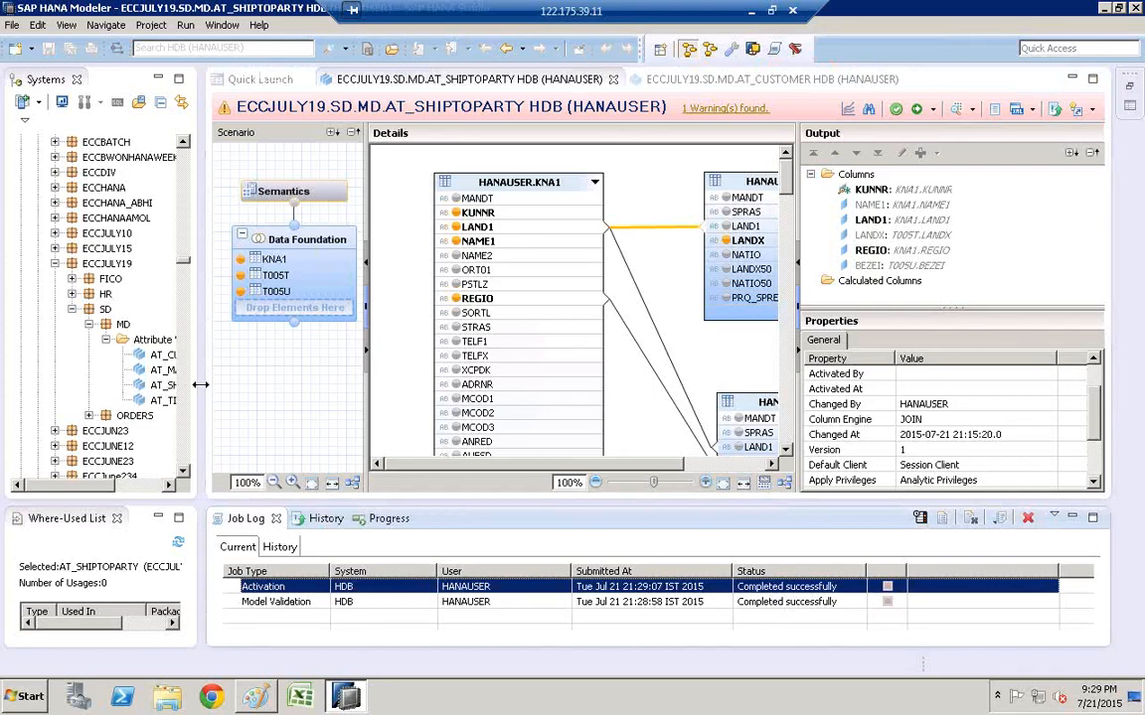
# - Preview the raw data of AT_SHIPTOPARTY with a wider Systems tree and the job log minimized
pyautogui.moveTo(199, 385); pyautogui.dragTo(288, 375)
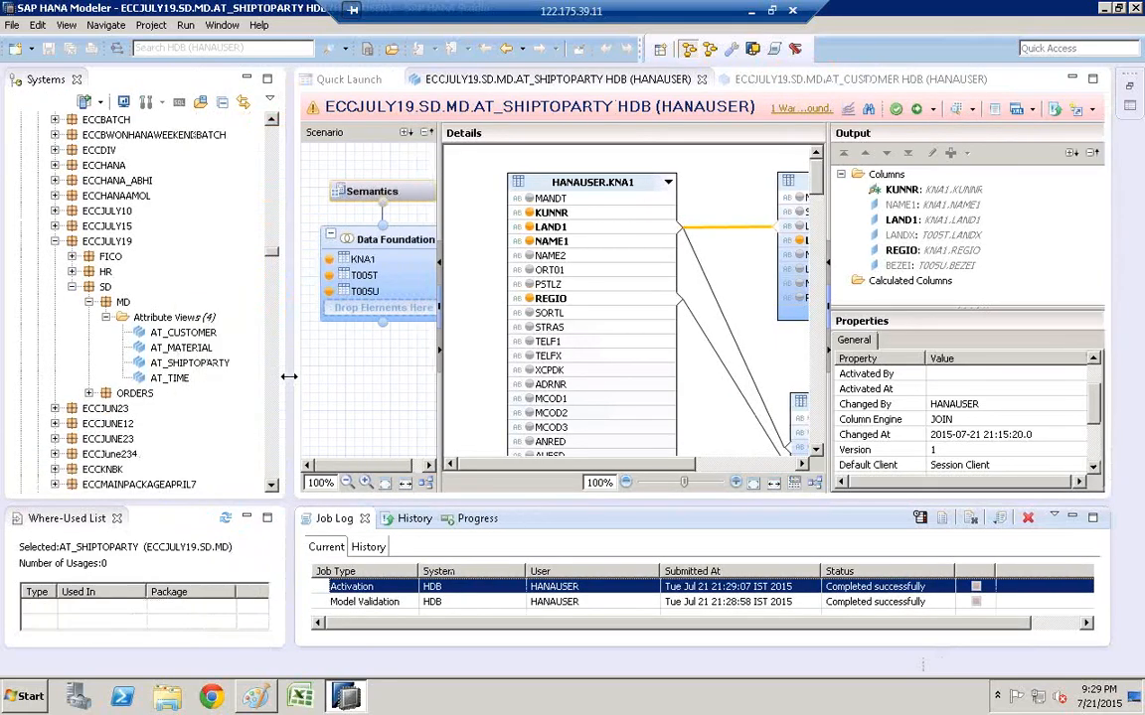
pyautogui.moveTo(289, 376); pyautogui.dragTo(301, 376)
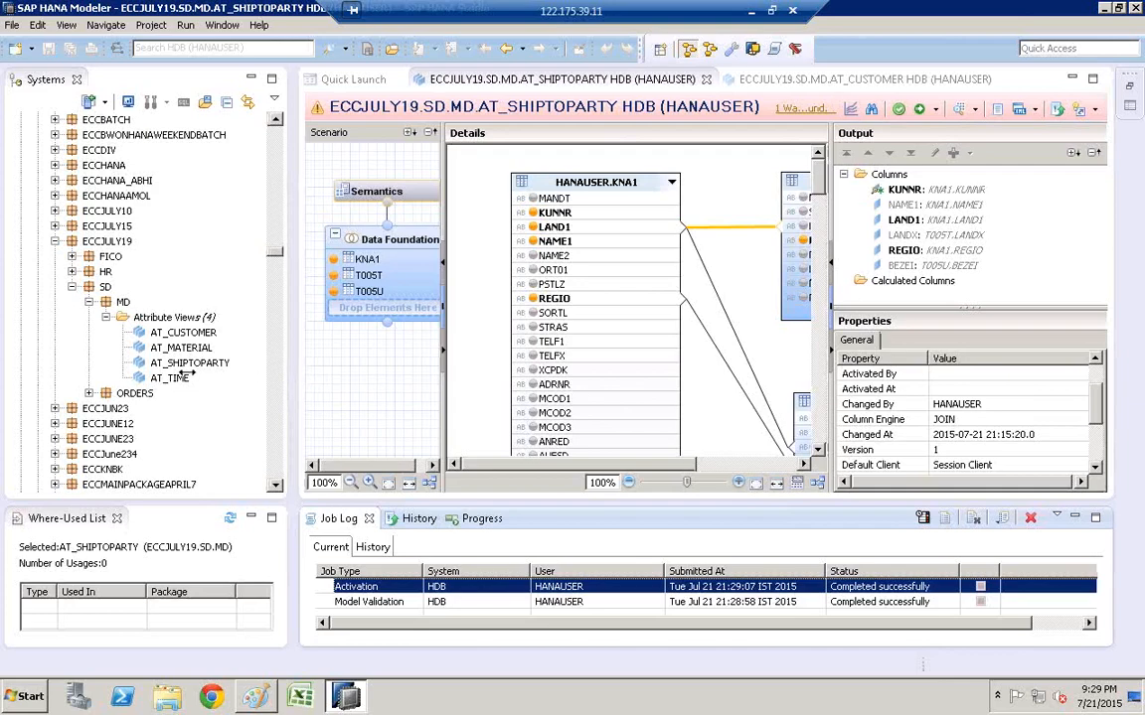
pyautogui.click(185, 364)
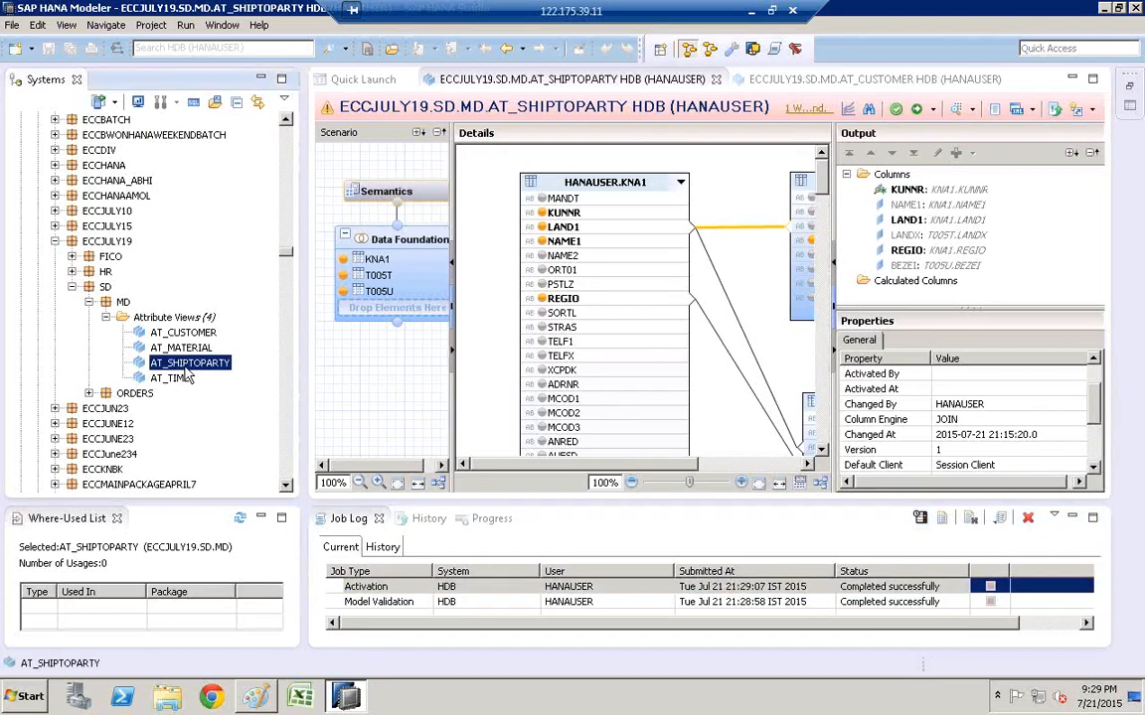
pyautogui.rightClick(185, 373)
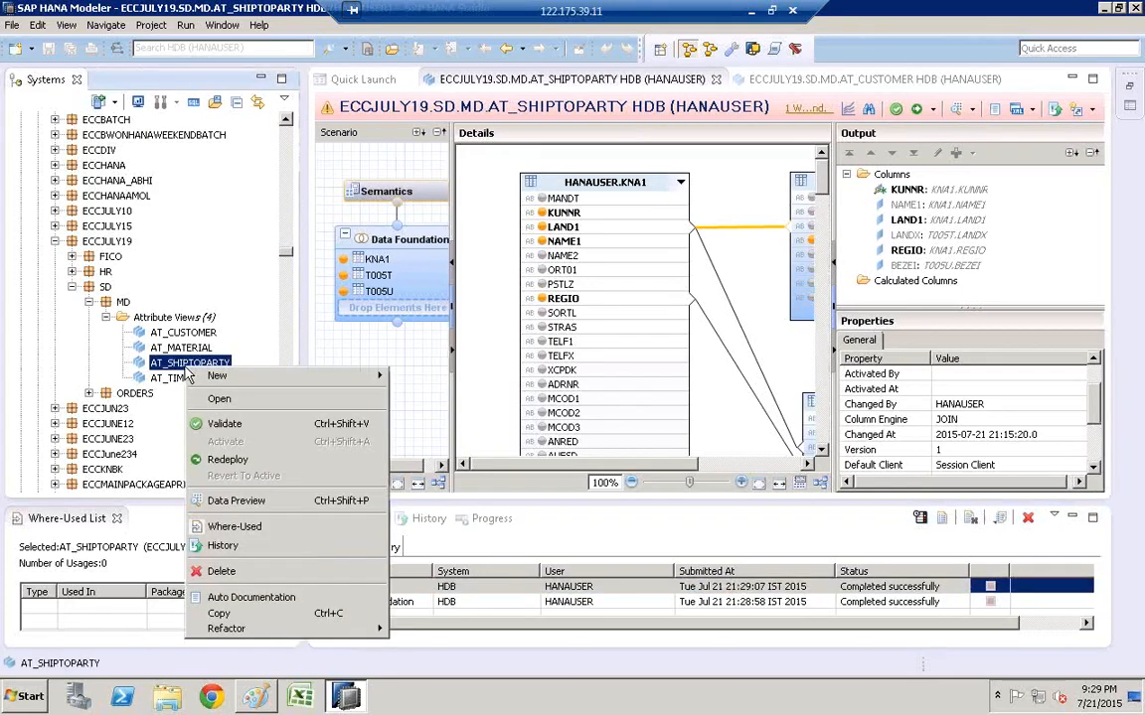
pyautogui.click(279, 506)
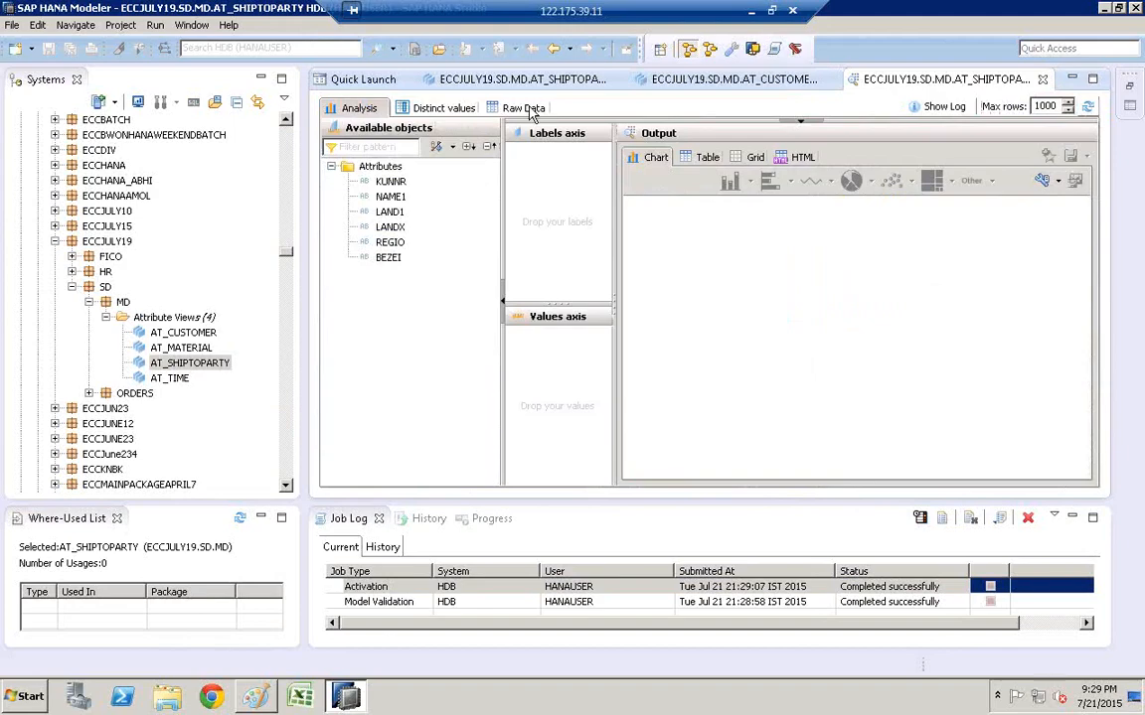
pyautogui.click(527, 110)
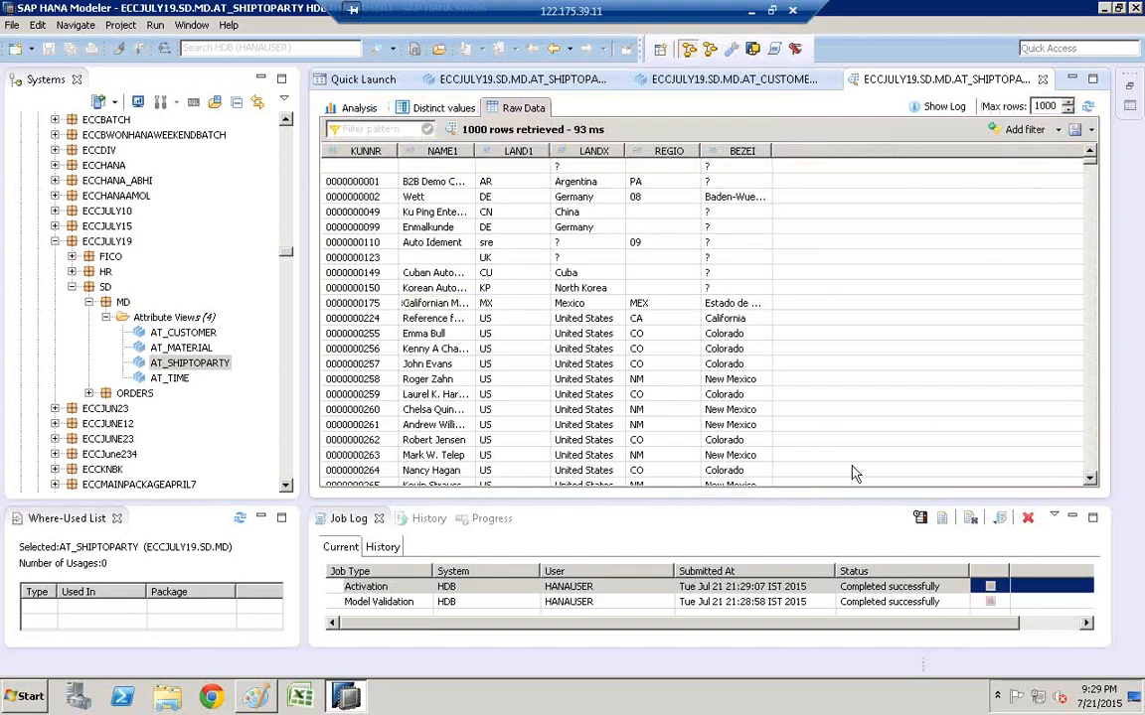
pyautogui.click(1074, 519)
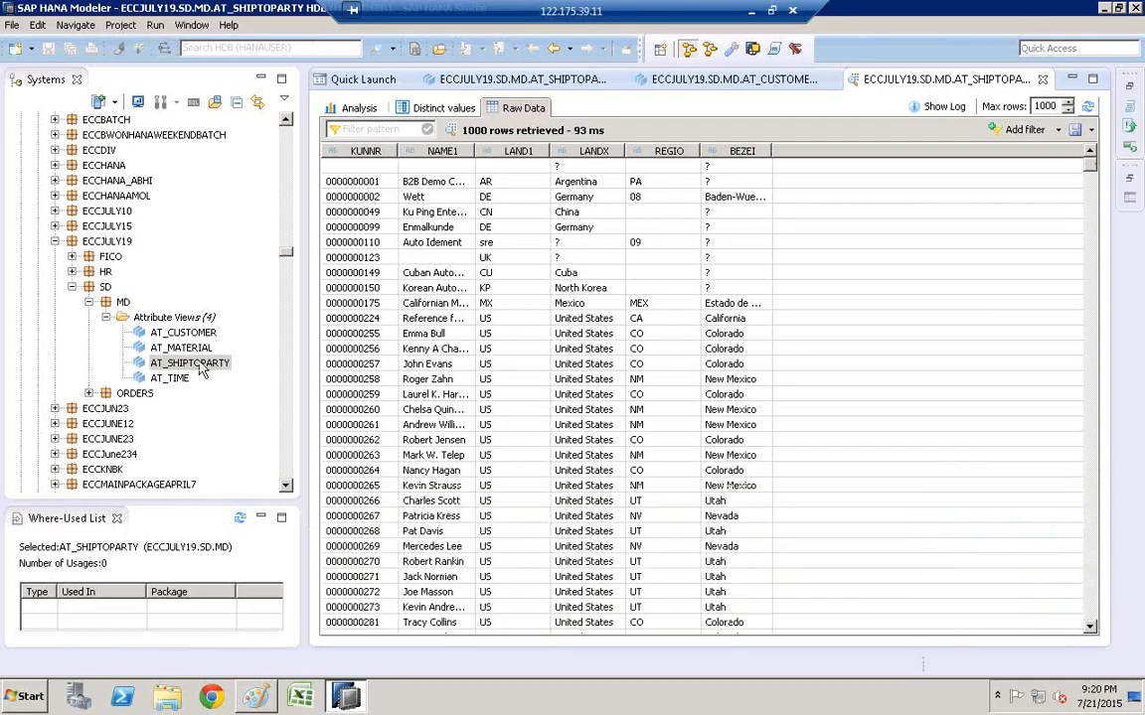
# - Start a new attribute view in ECCJULY19.SD.MD, try the Derived subtype, and switch to copying from an existing view
pyautogui.click(191, 363)
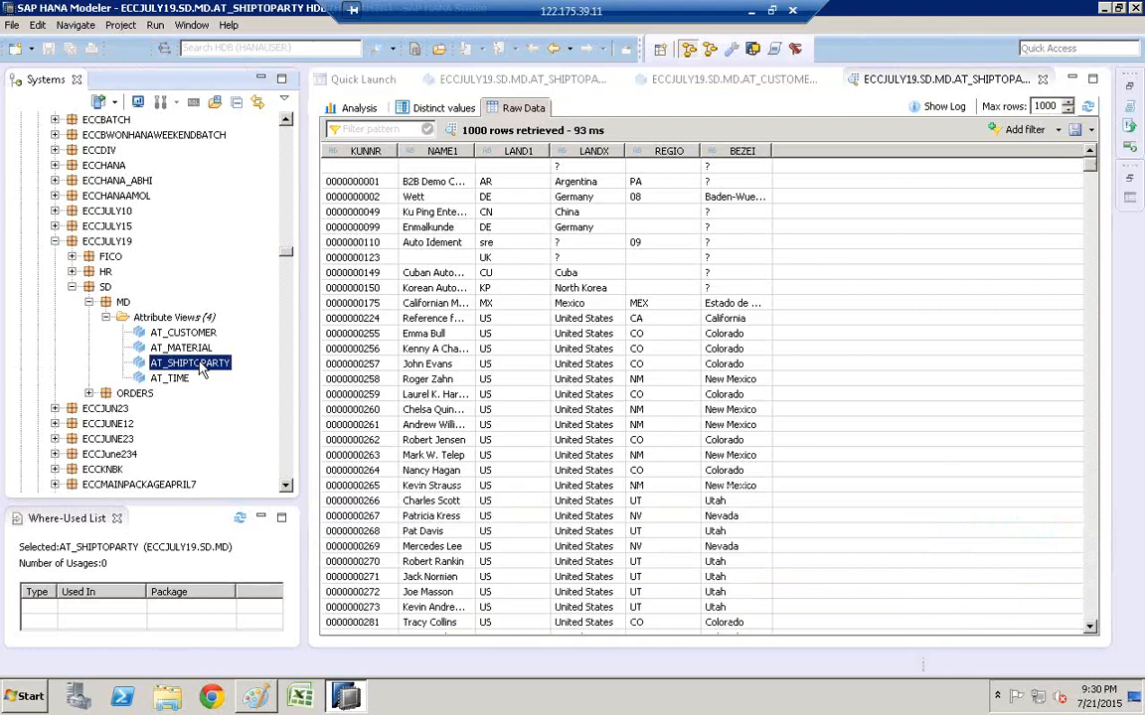
pyautogui.click(180, 320)
pyautogui.rightClick(180, 324)
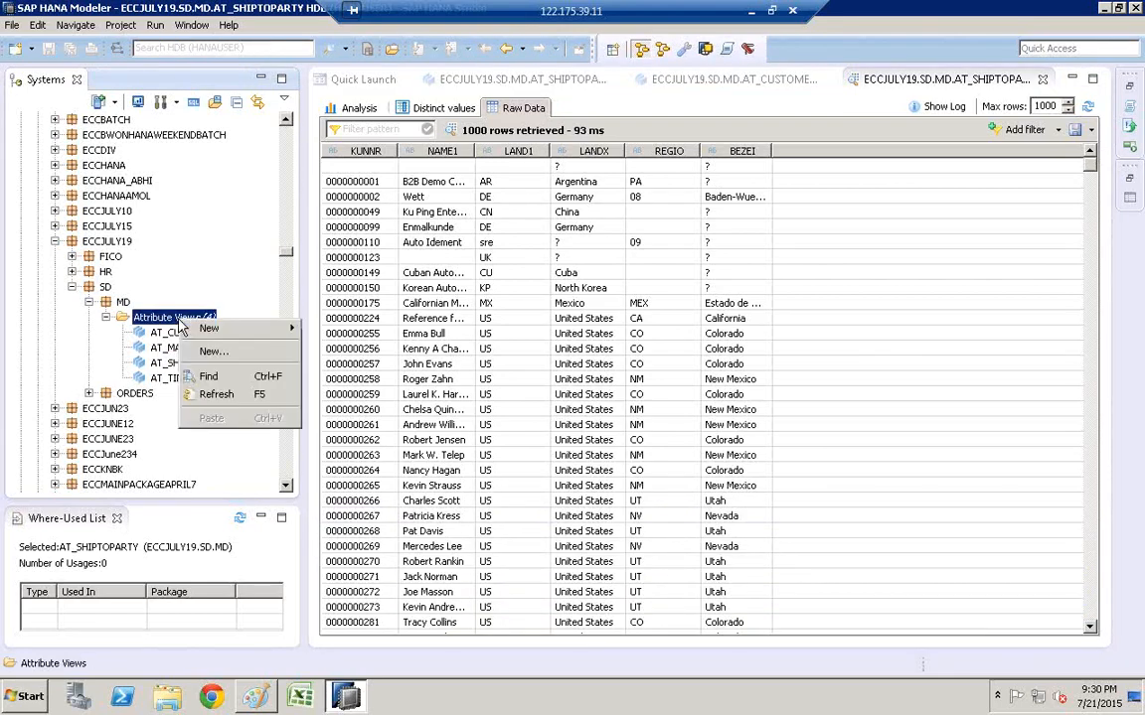
pyautogui.click(223, 355)
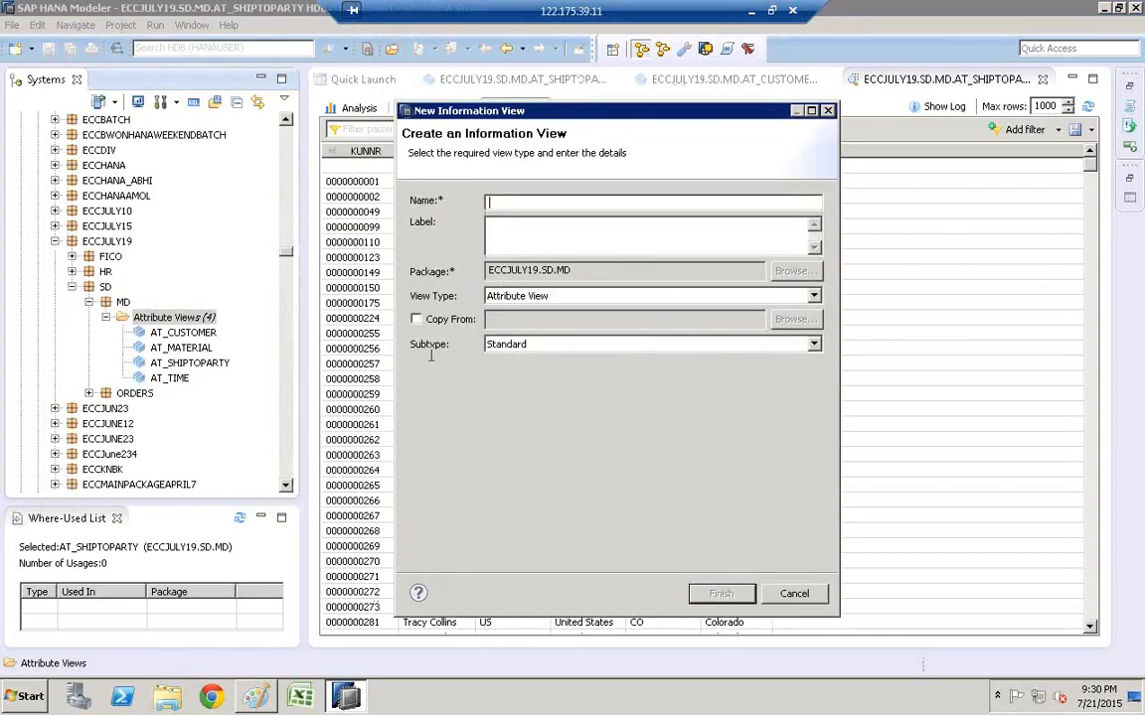
pyautogui.click(517, 348)
pyautogui.click(523, 381)
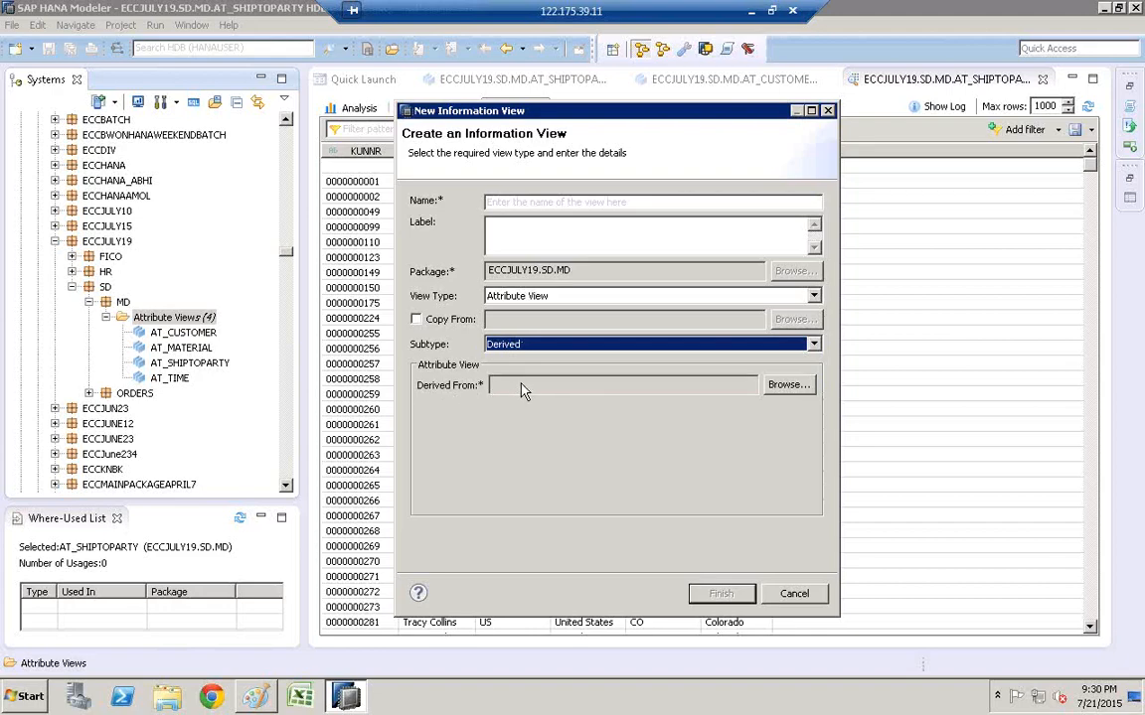
pyautogui.click(416, 320)
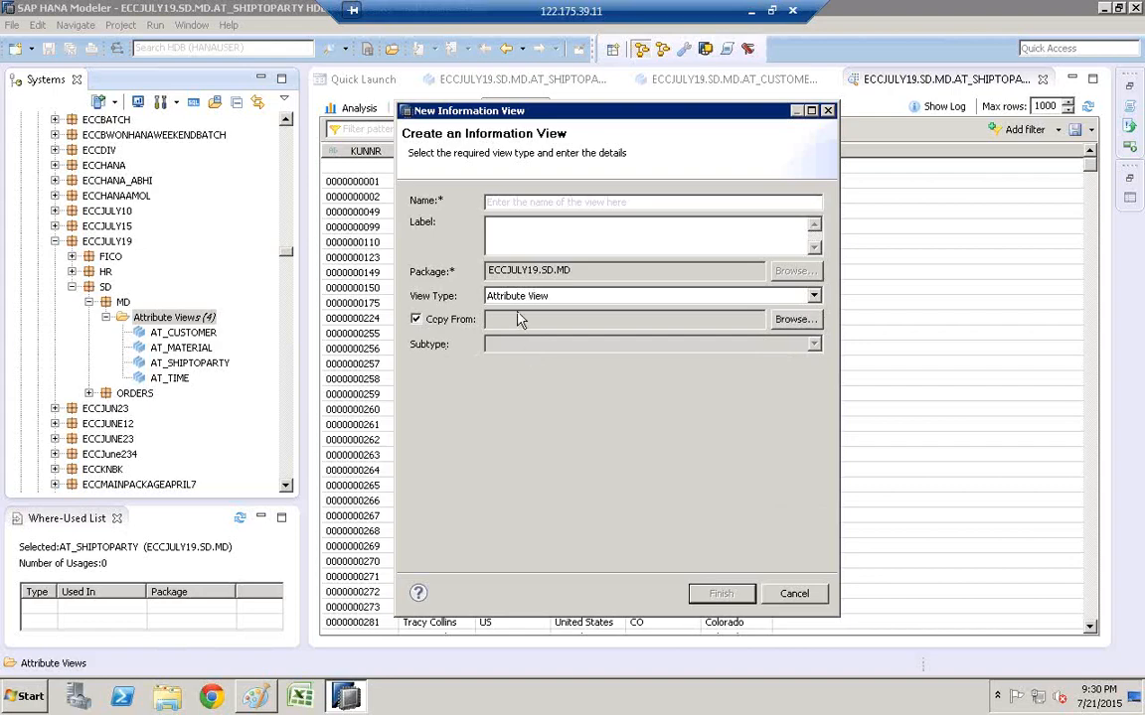
# - Name the new view AT_BILLTOPARTY and label it BILLTOPARTY
pyautogui.click(505, 204)
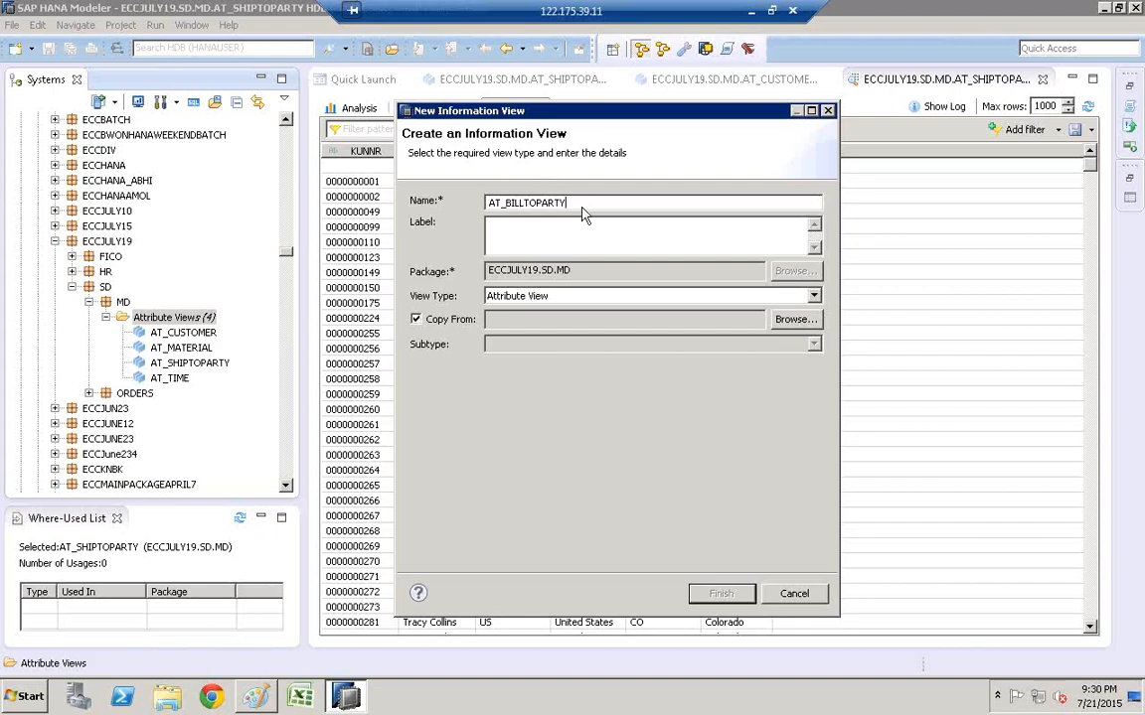
pyautogui.moveTo(582, 201); pyautogui.dragTo(515, 203)
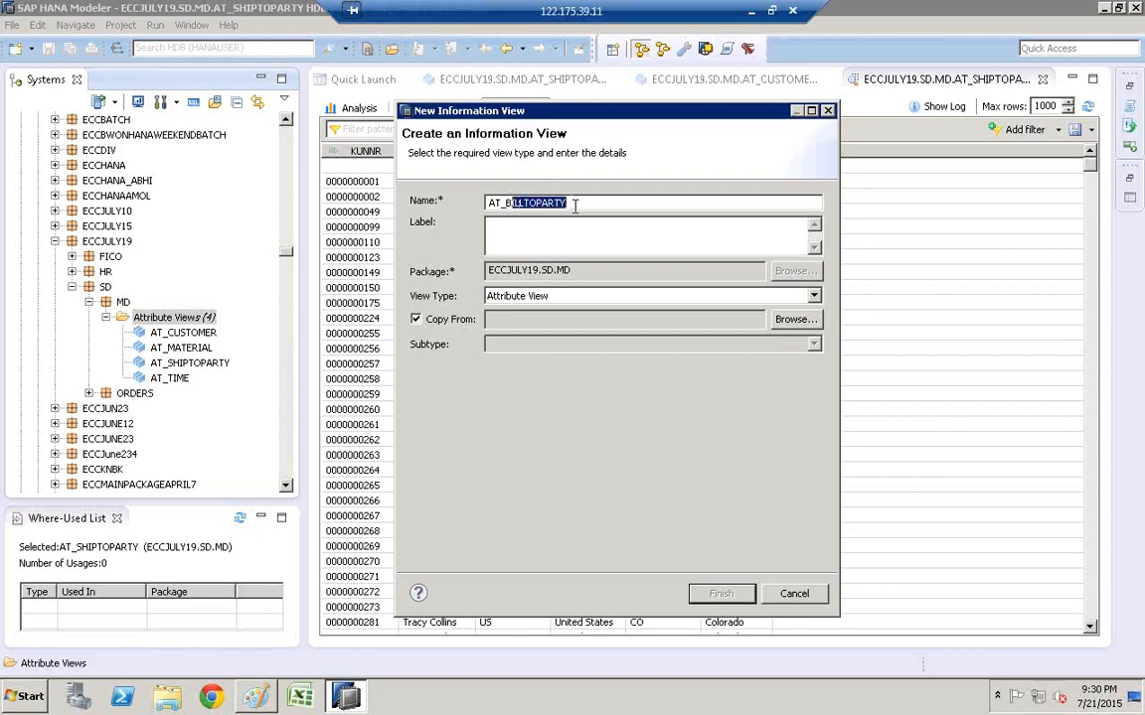
pyautogui.moveTo(586, 203); pyautogui.dragTo(510, 203)
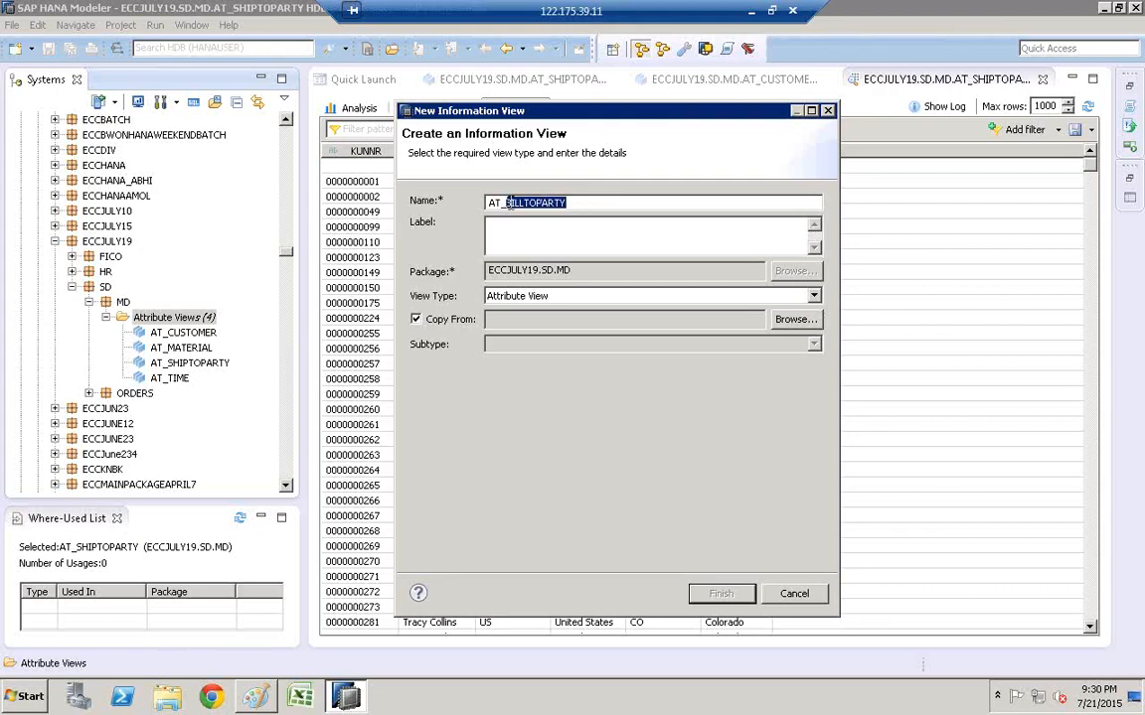
pyautogui.click(554, 229)
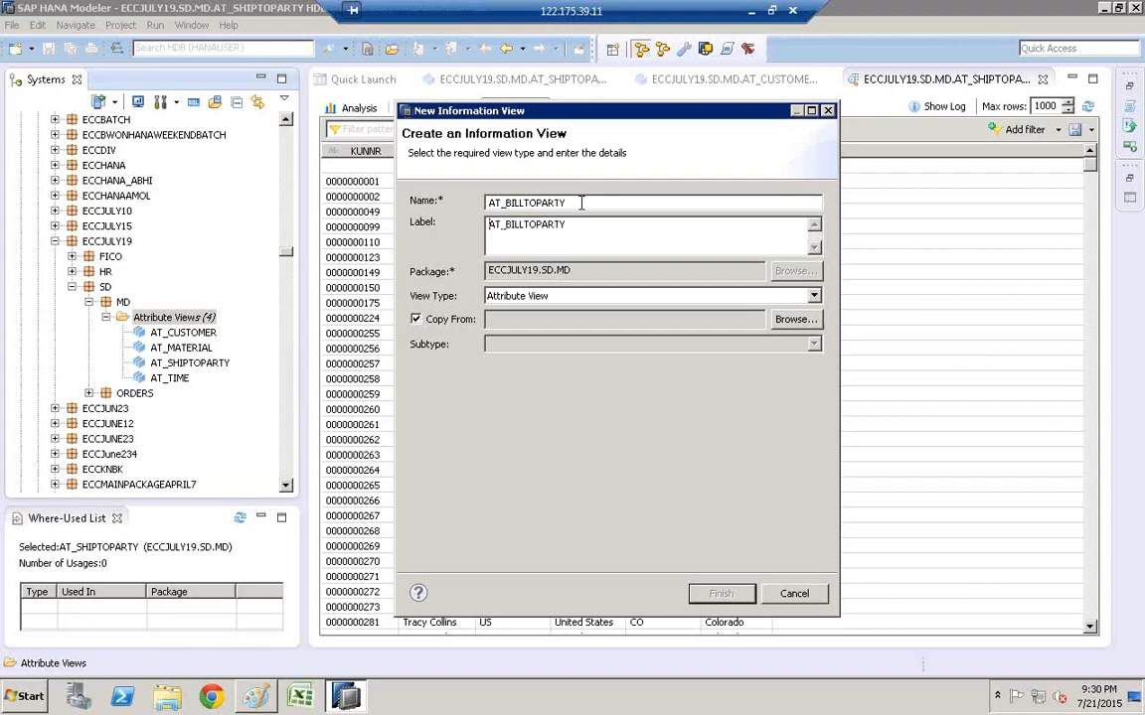
pyautogui.click(505, 225)
pyautogui.press('BackSpace')
pyautogui.press('BackSpace')
pyautogui.press('BackSpace')
# - Browse for the source view to copy and expand the ECCJULY19 package in the model browser
pyautogui.click(783, 319)
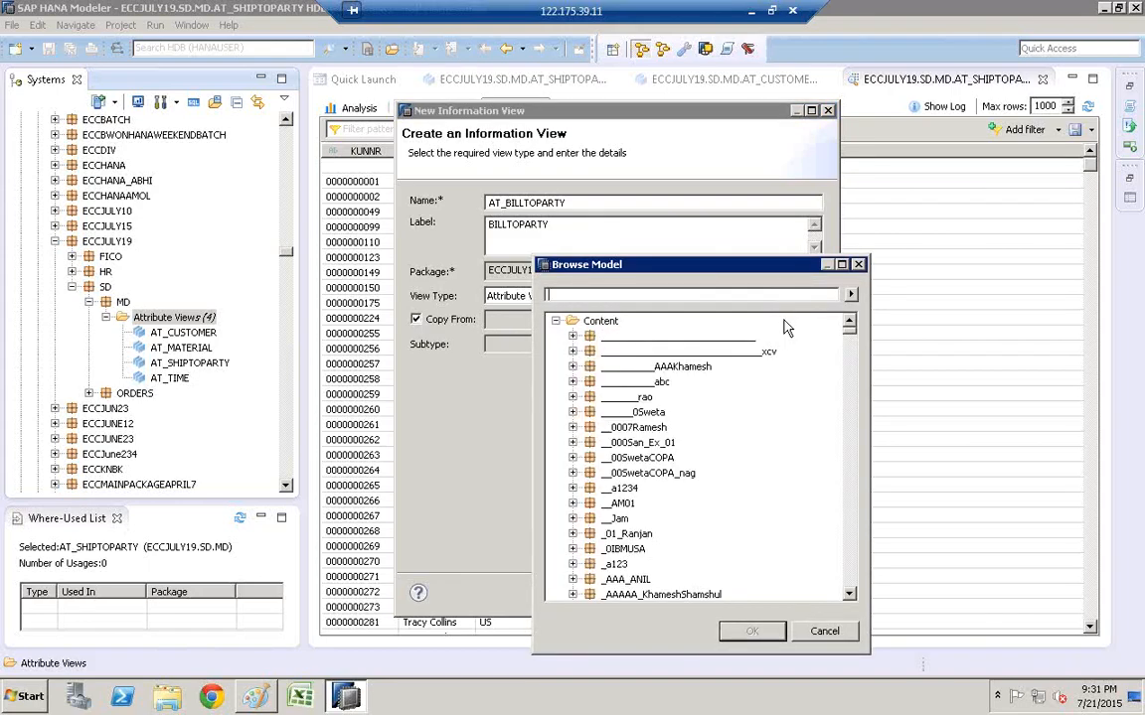
pyautogui.click(617, 429)
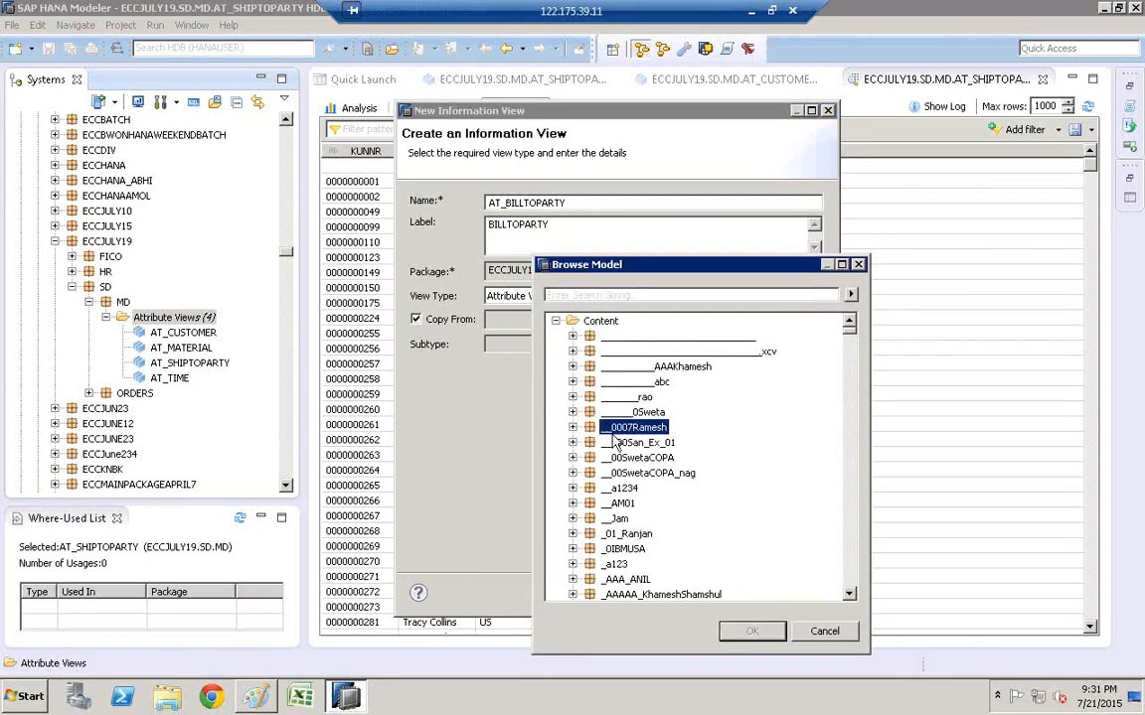
pyautogui.press('e')
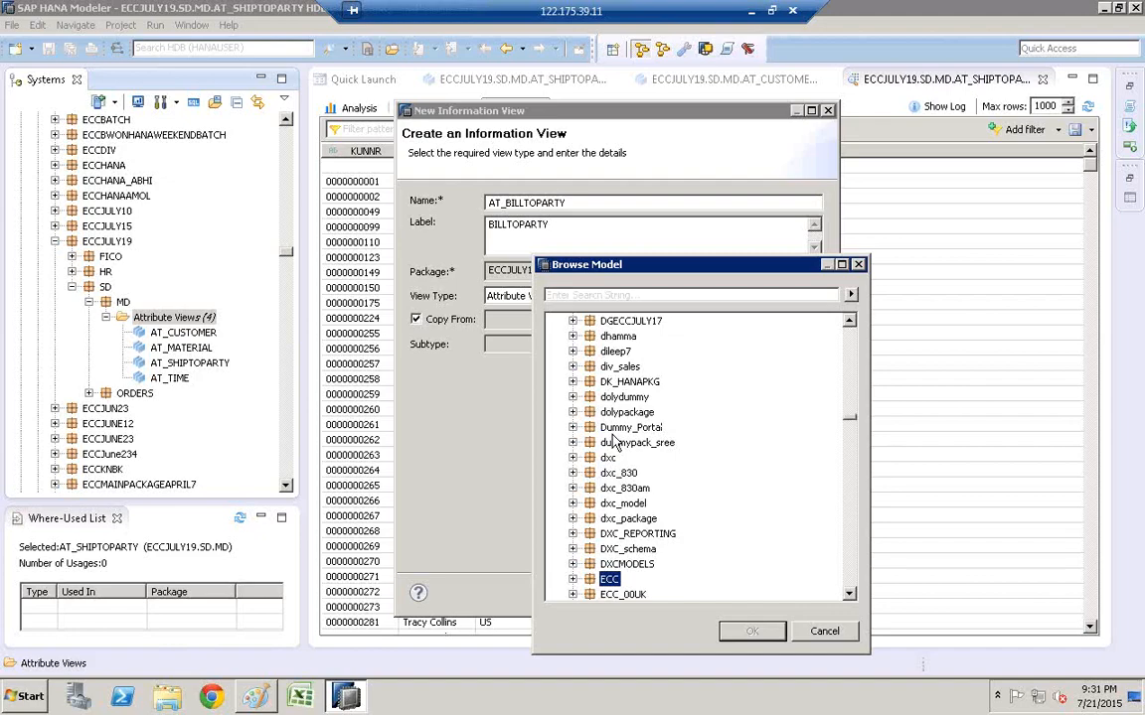
pyautogui.press('j')
pyautogui.press('u')
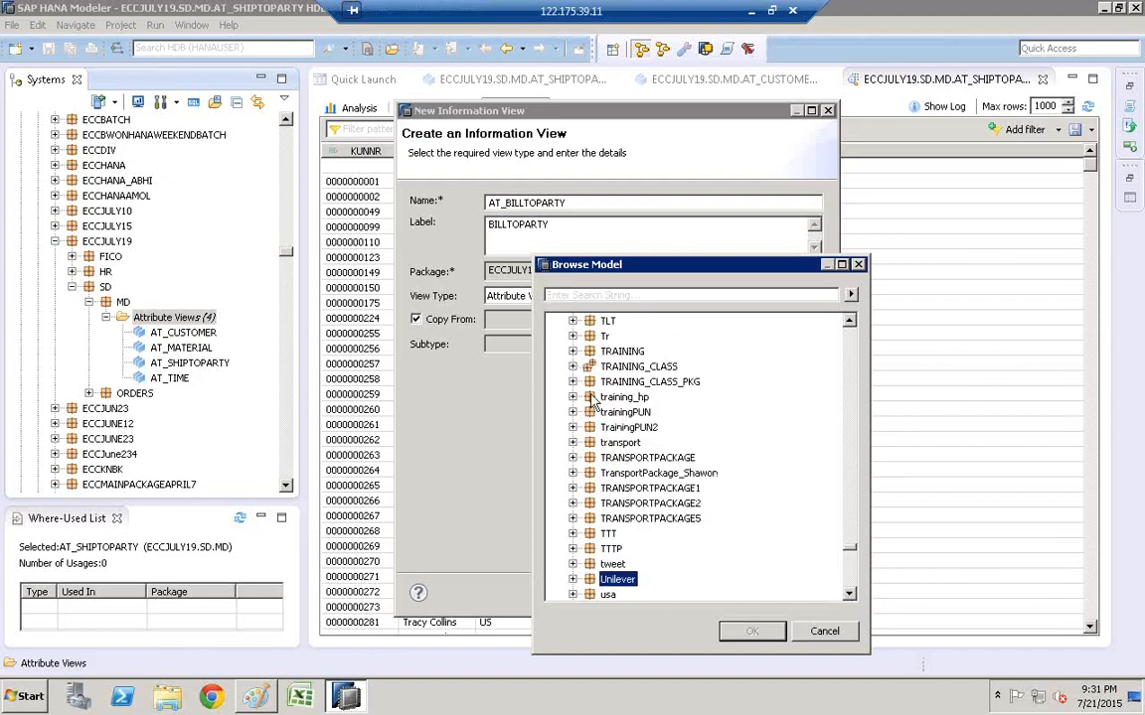
pyautogui.press('t')
pyautogui.press('e')
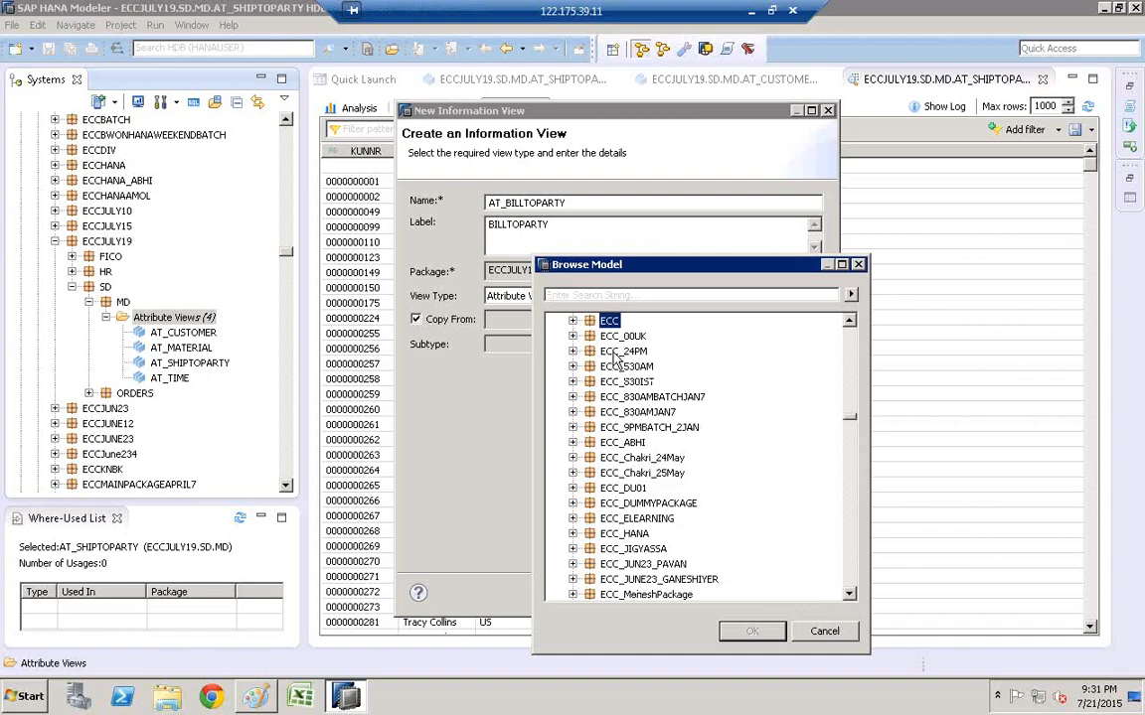
pyautogui.press('j')
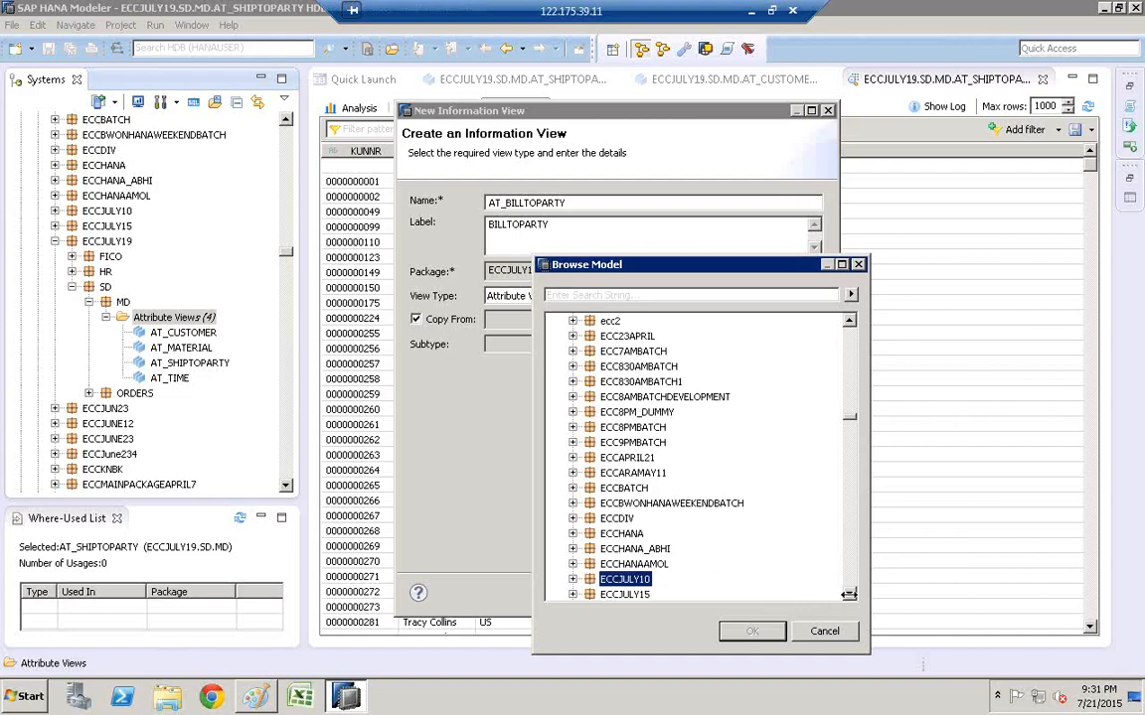
pyautogui.scroll(-3, 765, 537)
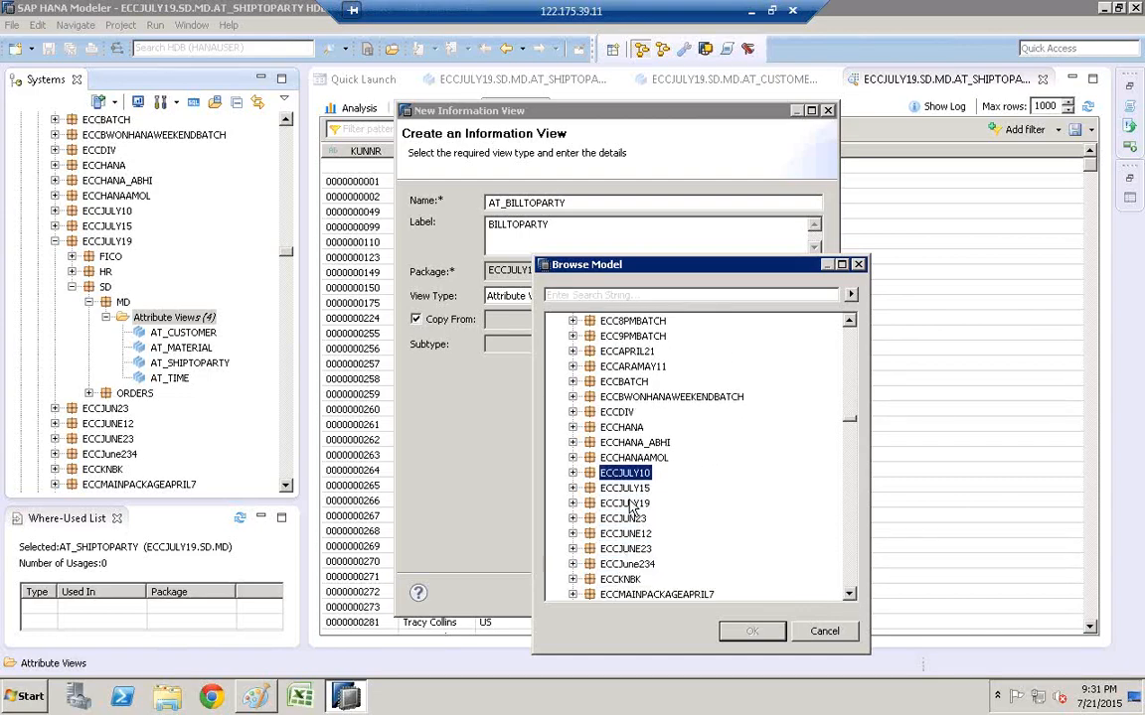
pyautogui.click(627, 504)
pyautogui.click(573, 504)
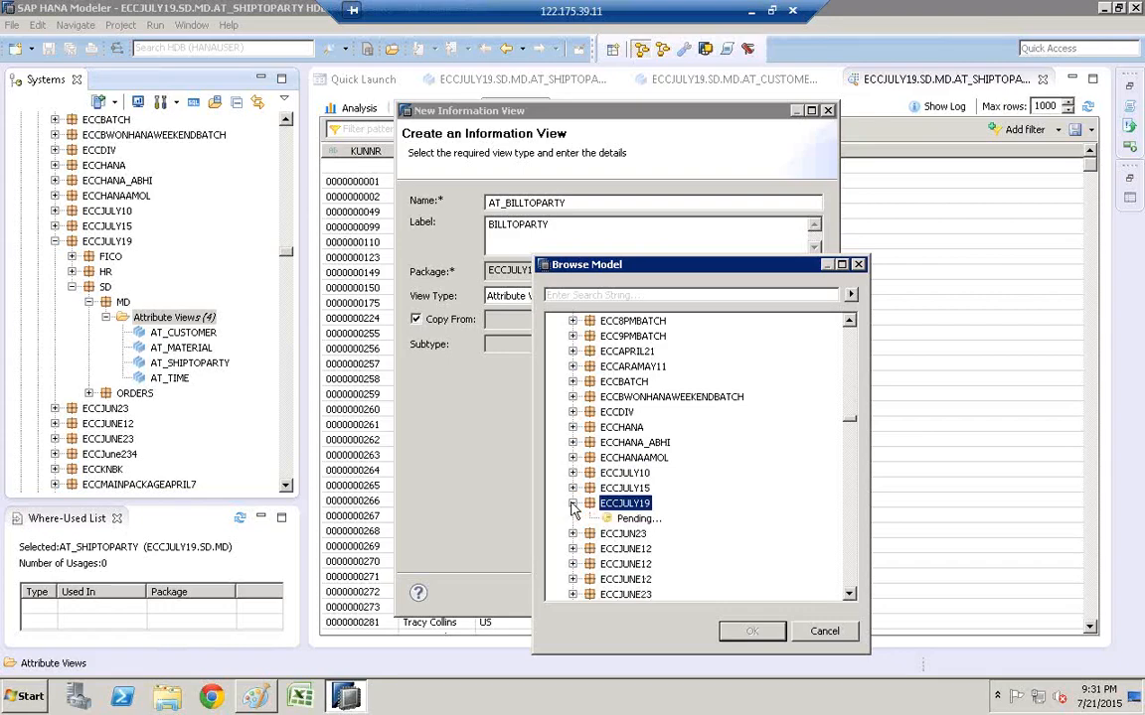
# - Choose AT_CUSTOMER from ECCJULY19.SD.MD as the copy source and finish creating the AT_BILLTOPARTY view
pyautogui.click(591, 549)
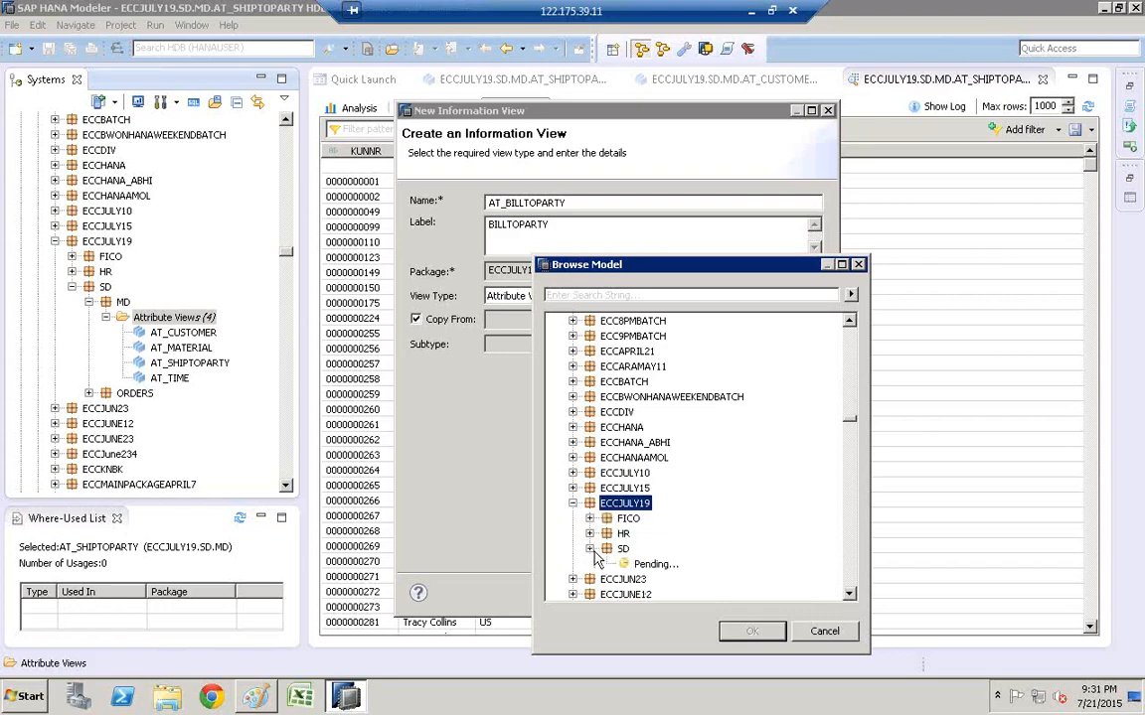
pyautogui.click(606, 564)
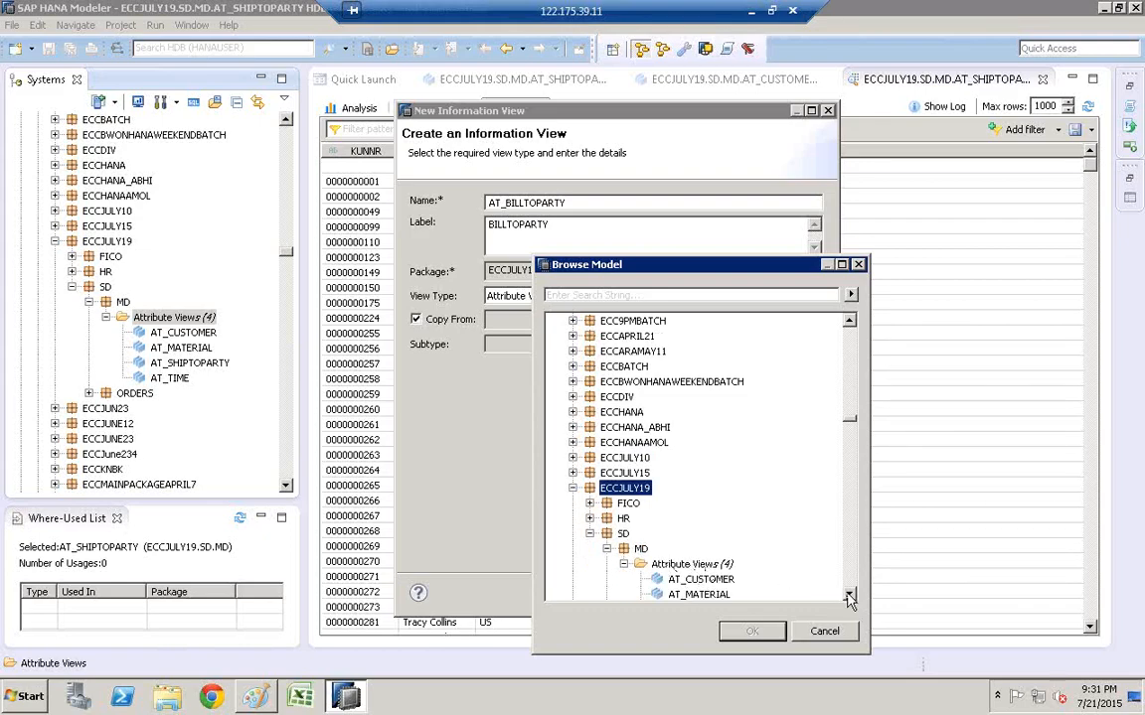
pyautogui.scroll(-2, 659, 566)
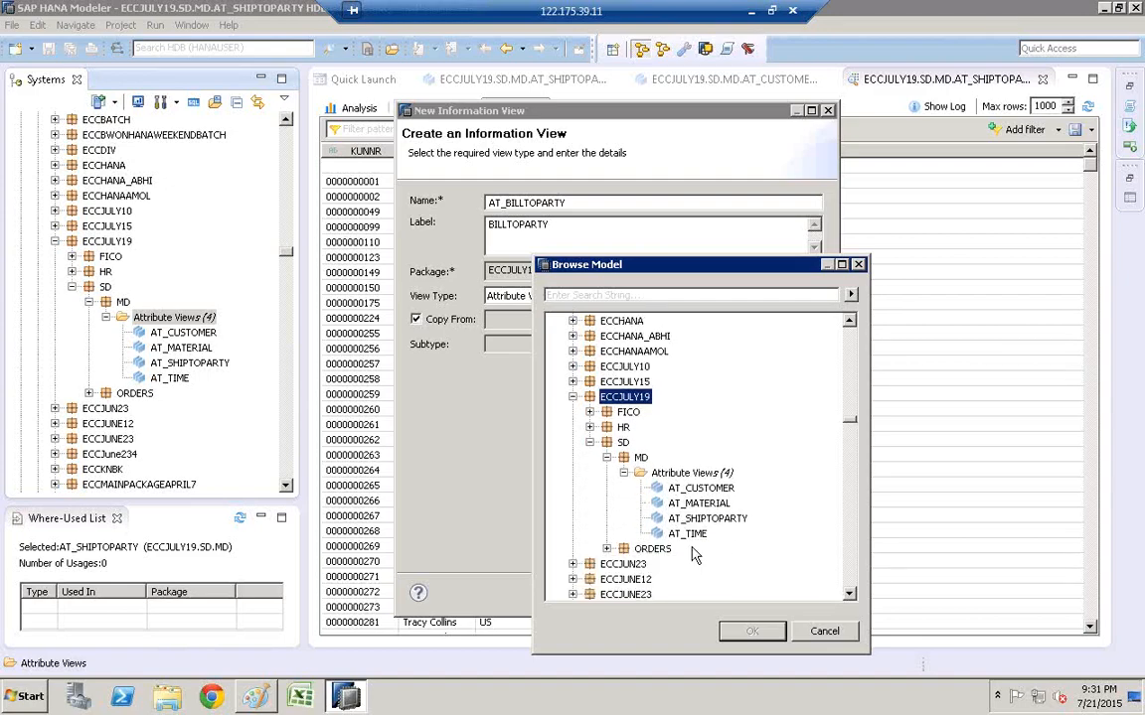
pyautogui.click(695, 489)
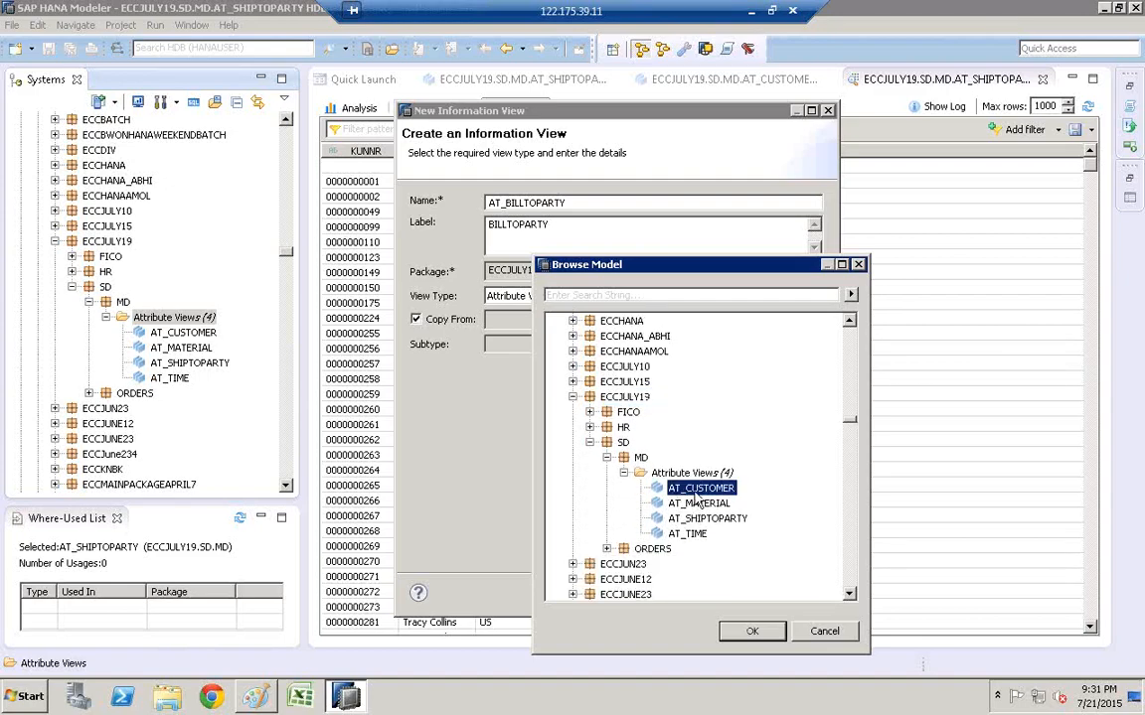
pyautogui.click(752, 632)
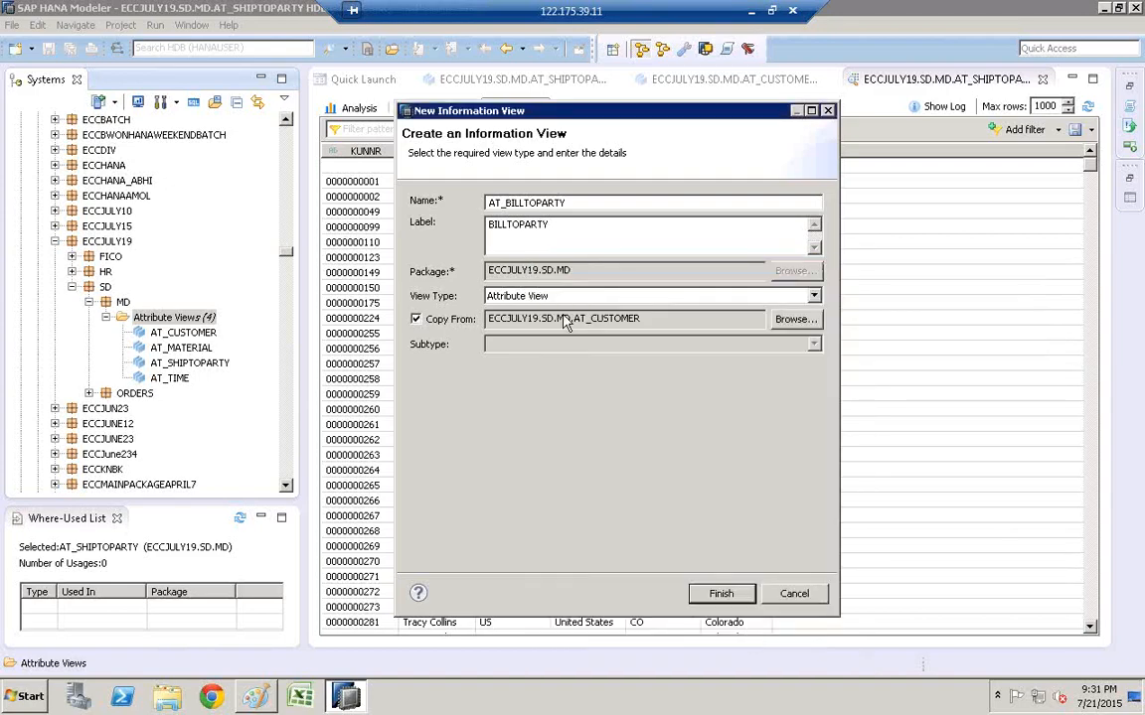
pyautogui.click(723, 594)
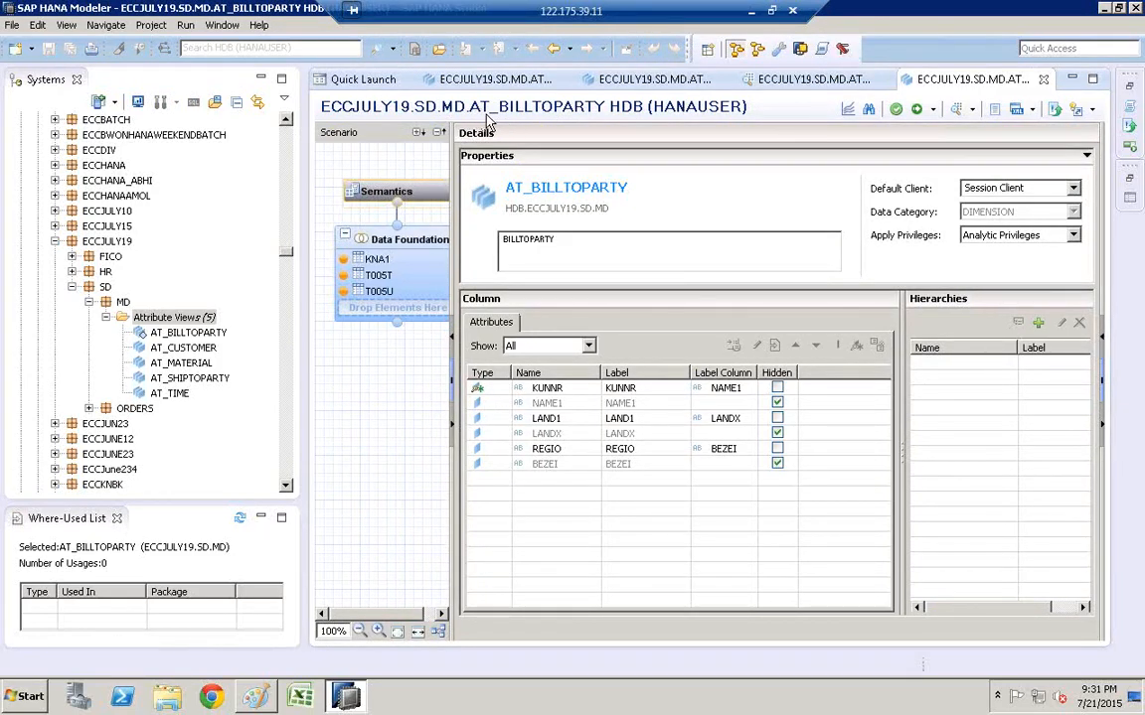
# - Open the data foundation of AT_BILLTOPARTY and examine the view's type, derived and base attribute view properties
pyautogui.click(385, 248)
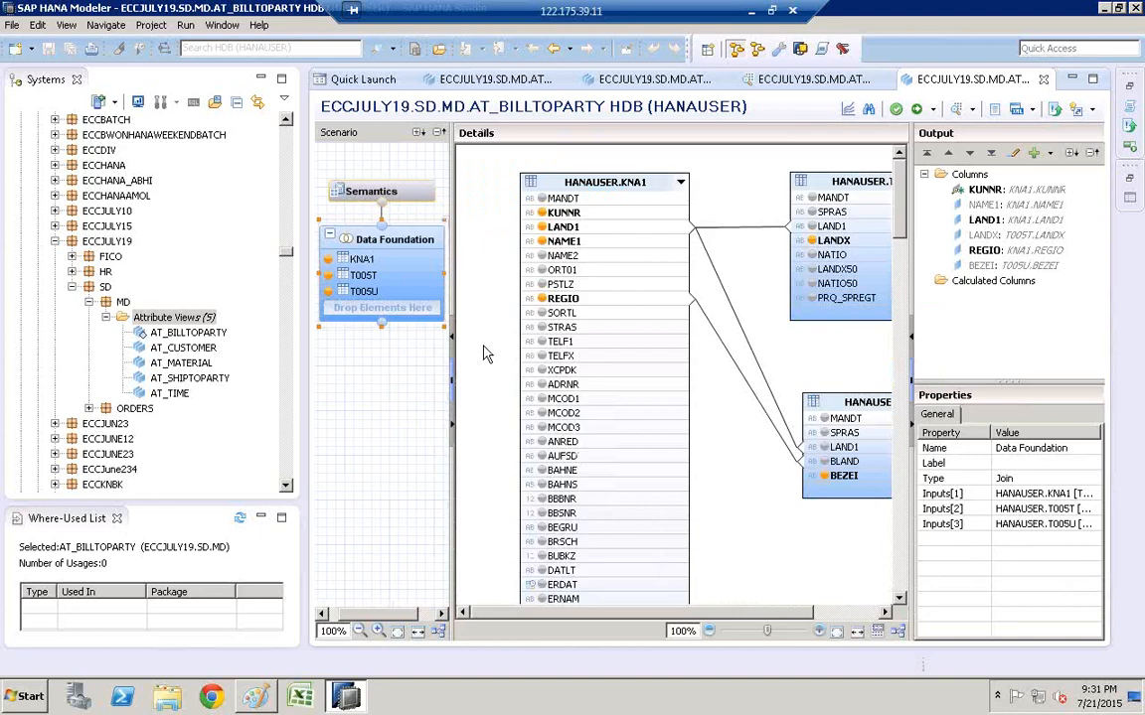
pyautogui.click(367, 419)
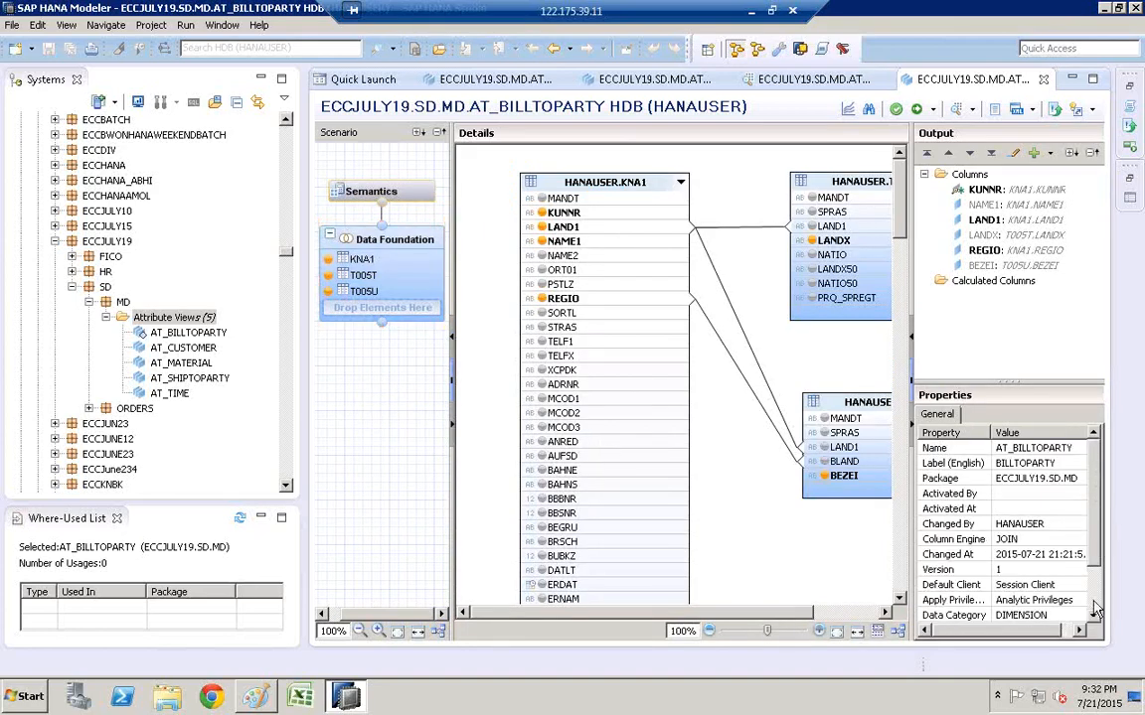
pyautogui.scroll(-2, 988, 549)
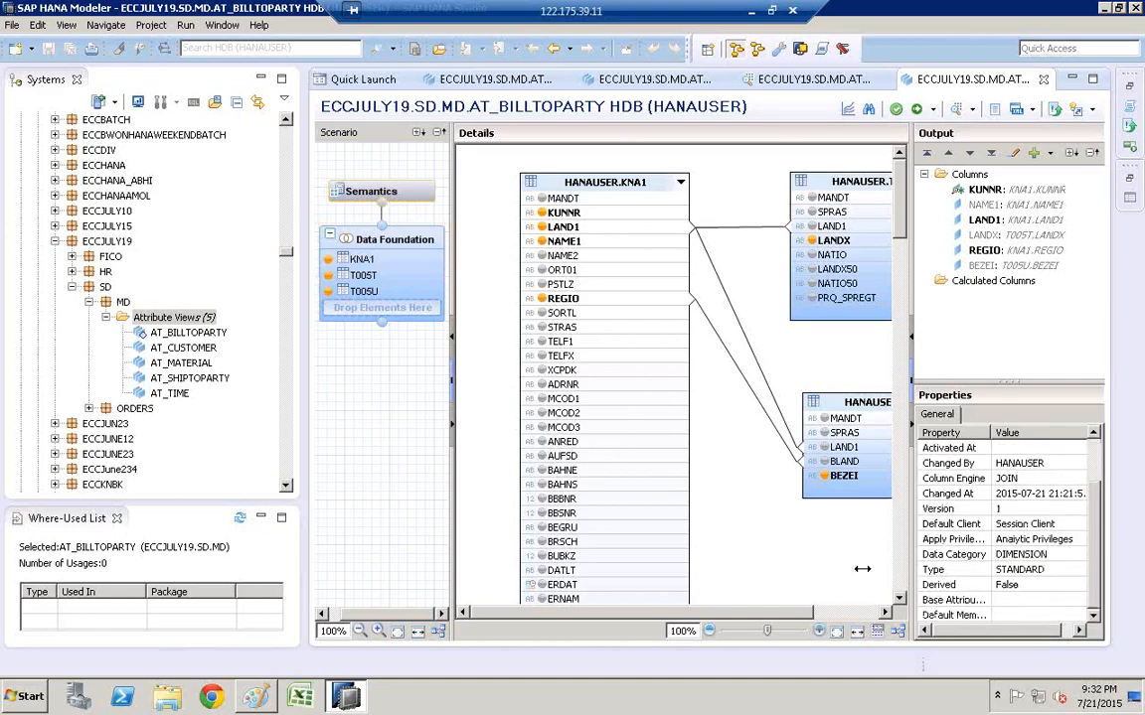
pyautogui.moveTo(862, 568); pyautogui.dragTo(842, 554)
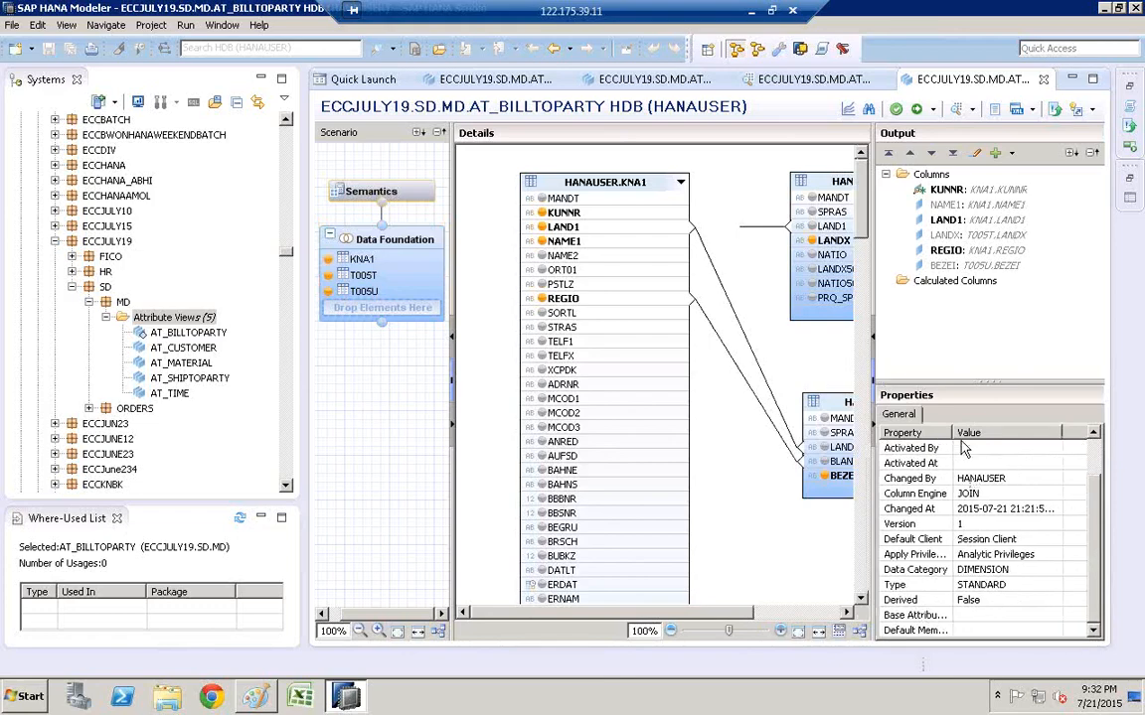
pyautogui.moveTo(951, 433); pyautogui.dragTo(970, 434)
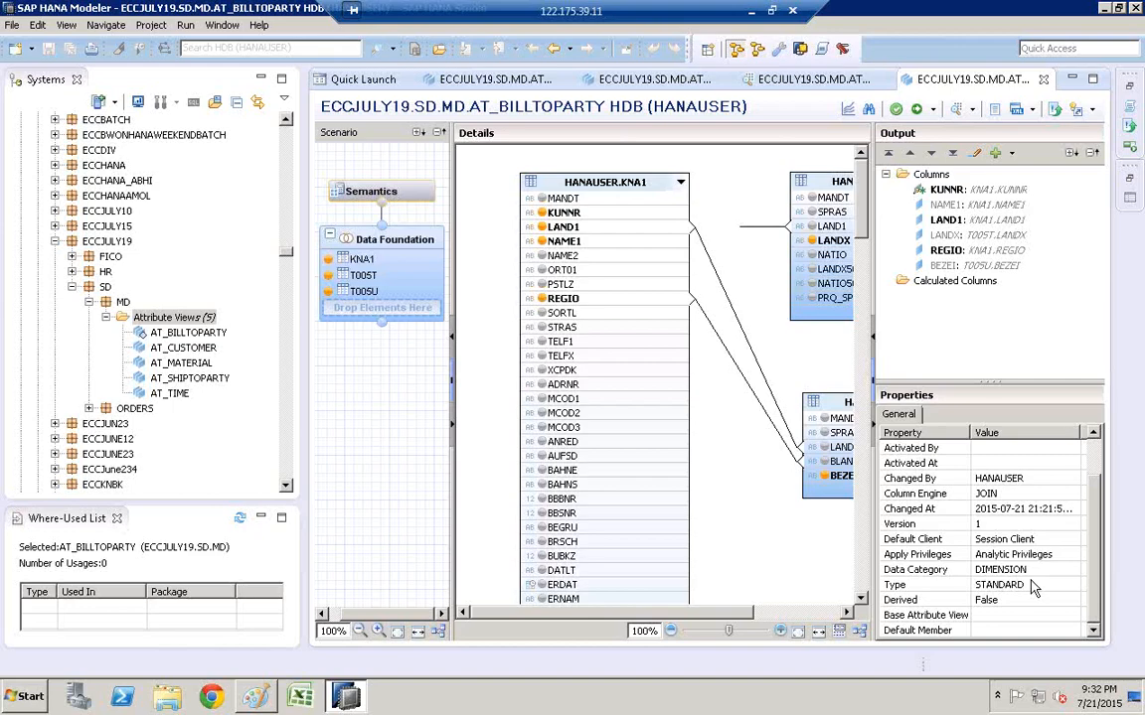
# - Add NAME2 from KNA1 to the output and set the join type between KNA1 and T005T to Inner
pyautogui.click(542, 257)
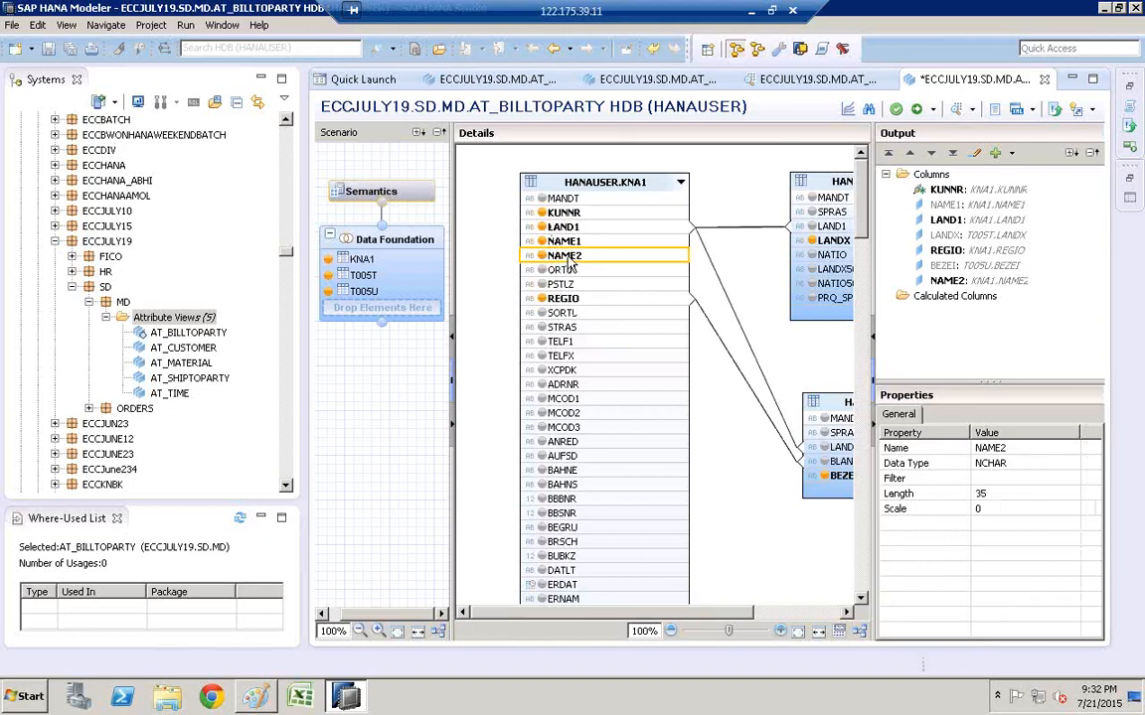
pyautogui.click(721, 230)
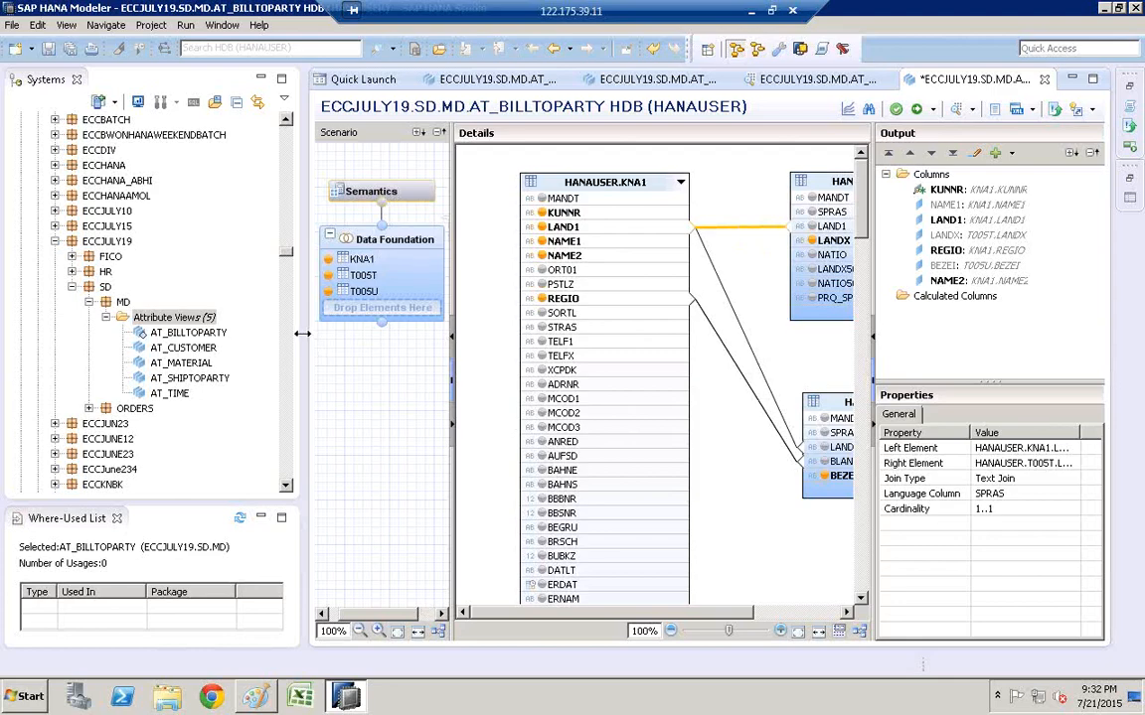
pyautogui.moveTo(303, 333); pyautogui.dragTo(245, 328)
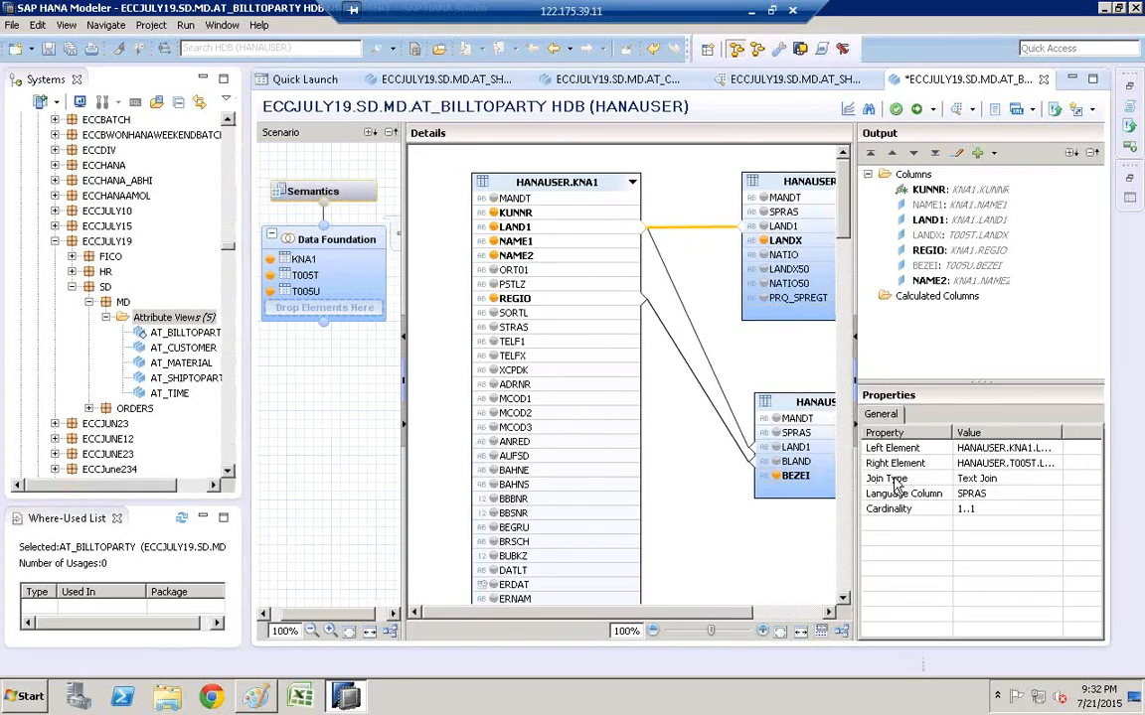
pyautogui.click(992, 476)
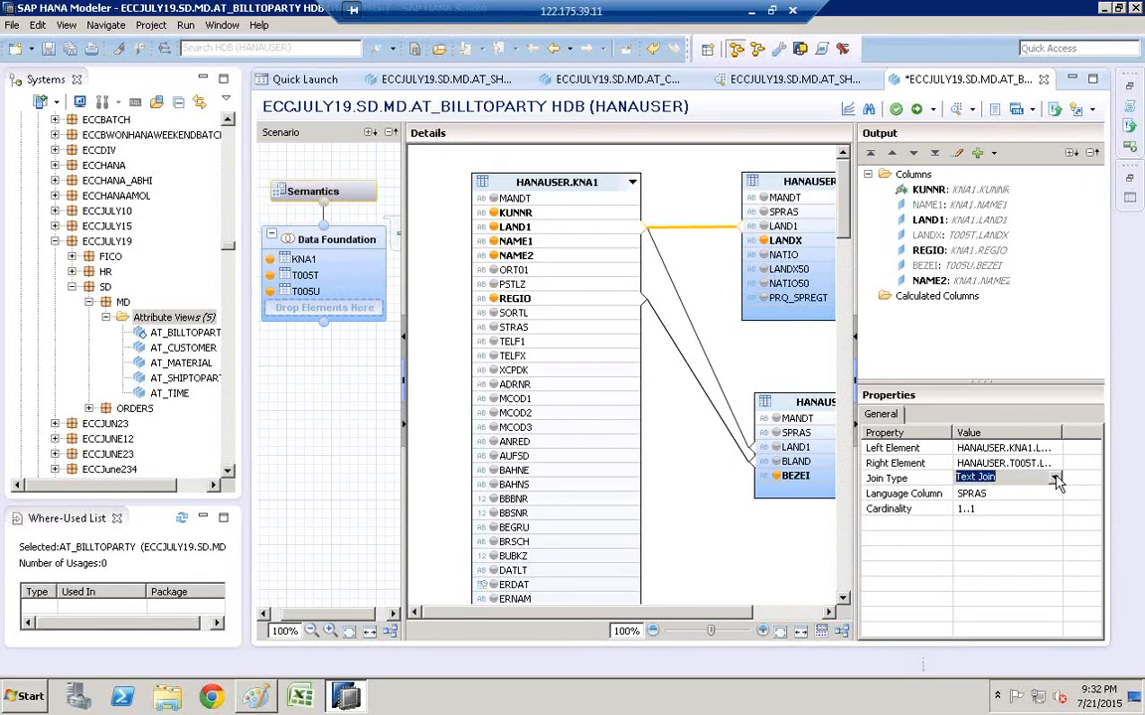
pyautogui.click(1055, 479)
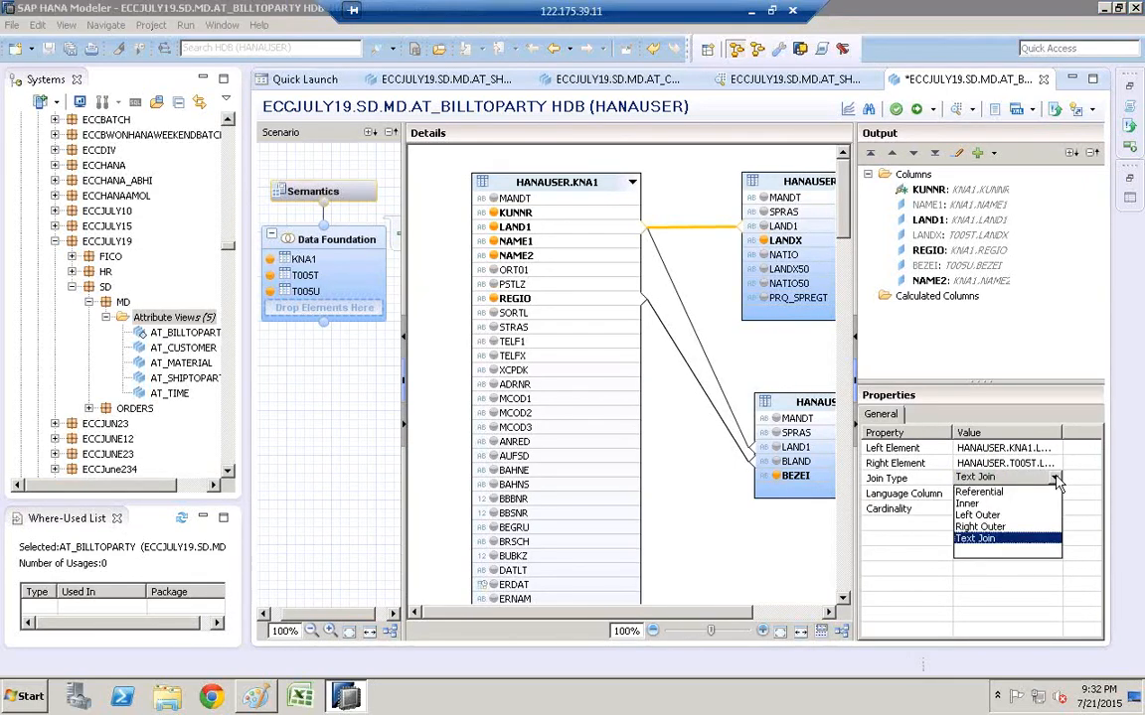
pyautogui.click(967, 504)
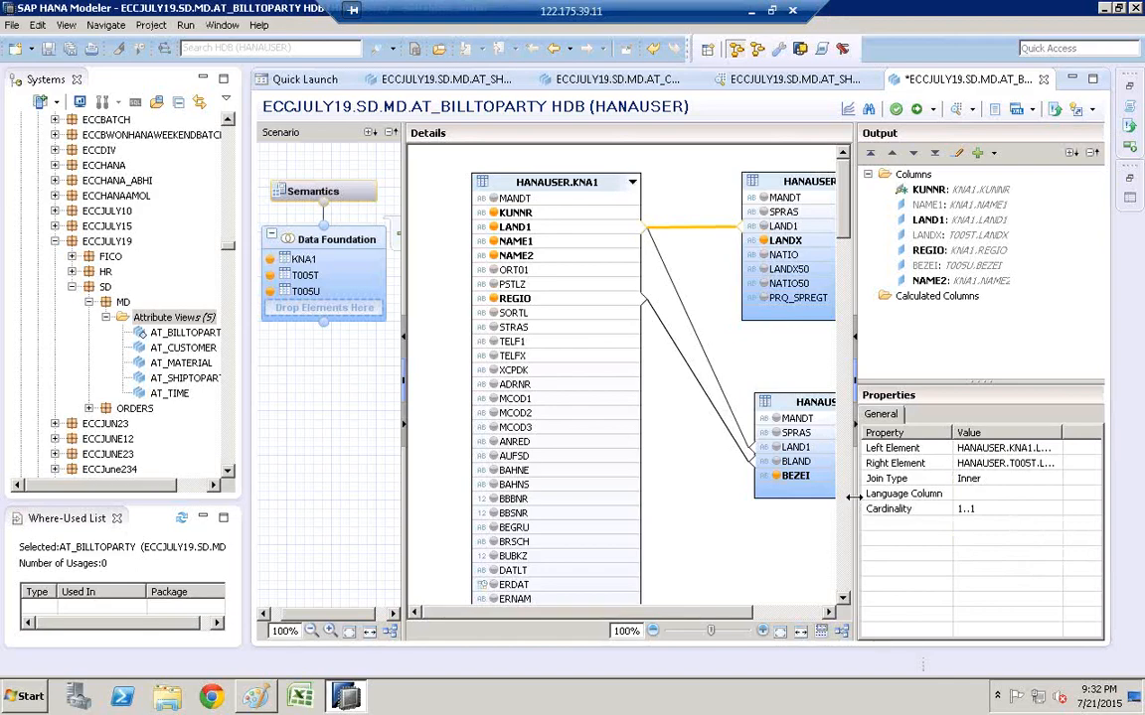
# - Widen the join diagram and apply a filter to SPRAS in T005T with operator Equal and value E
pyautogui.moveTo(856, 478); pyautogui.dragTo(981, 478)
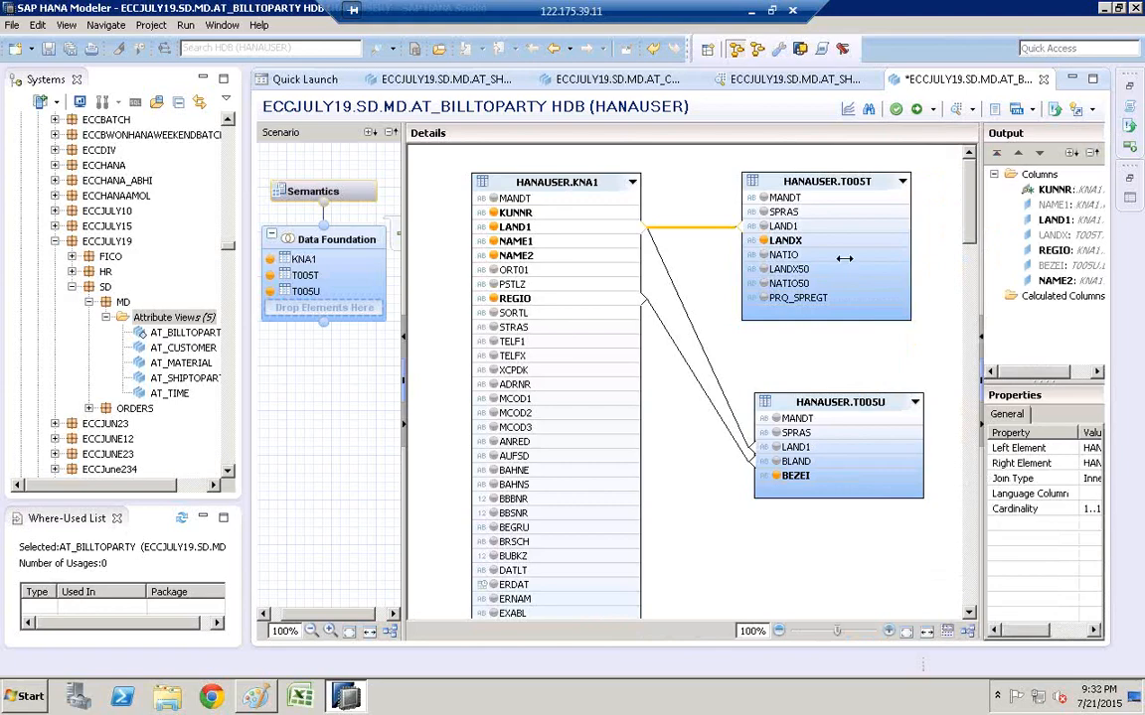
pyautogui.rightClick(784, 212)
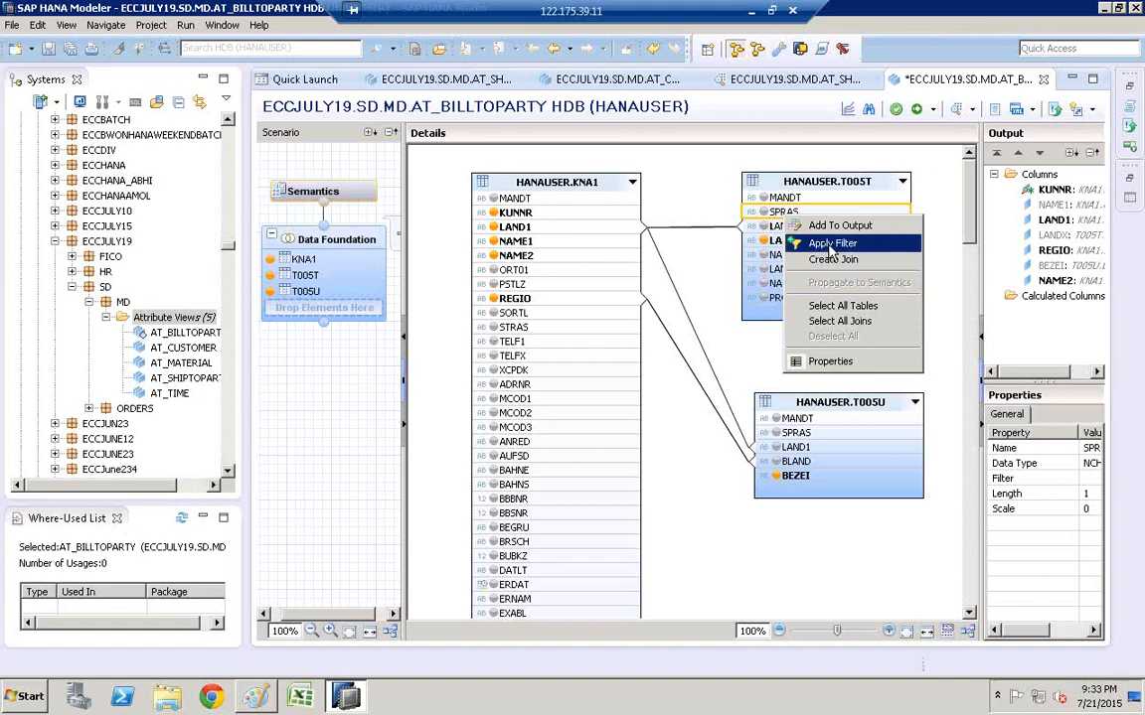
pyautogui.click(829, 247)
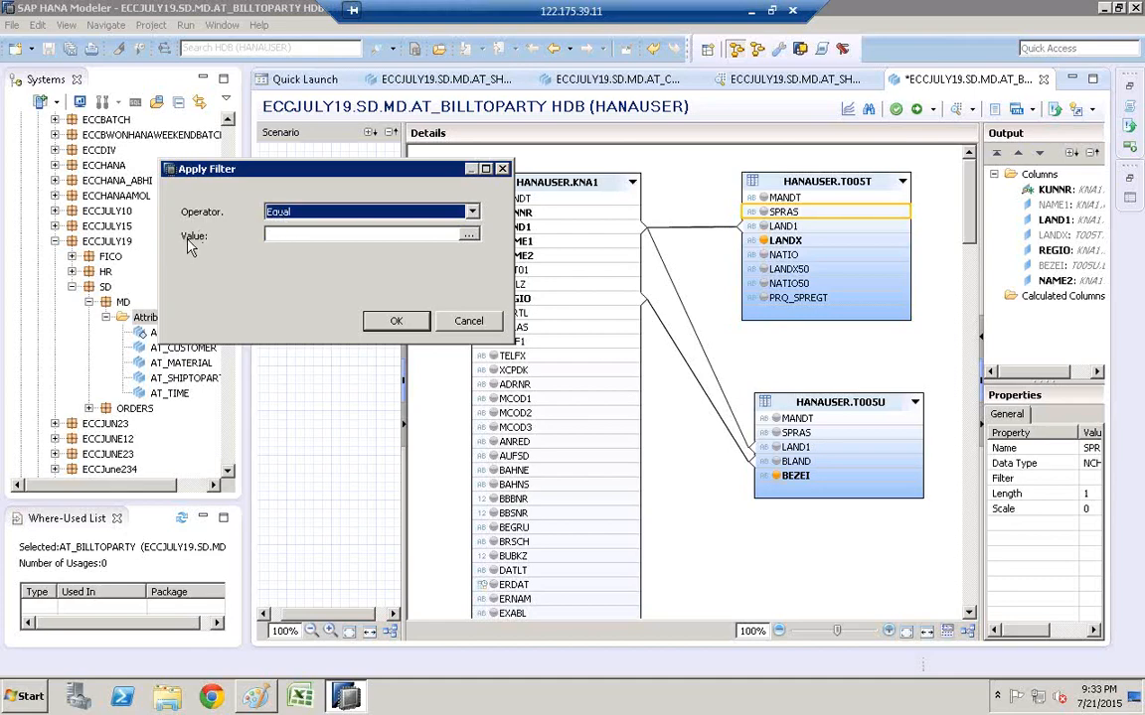
pyautogui.click(282, 236)
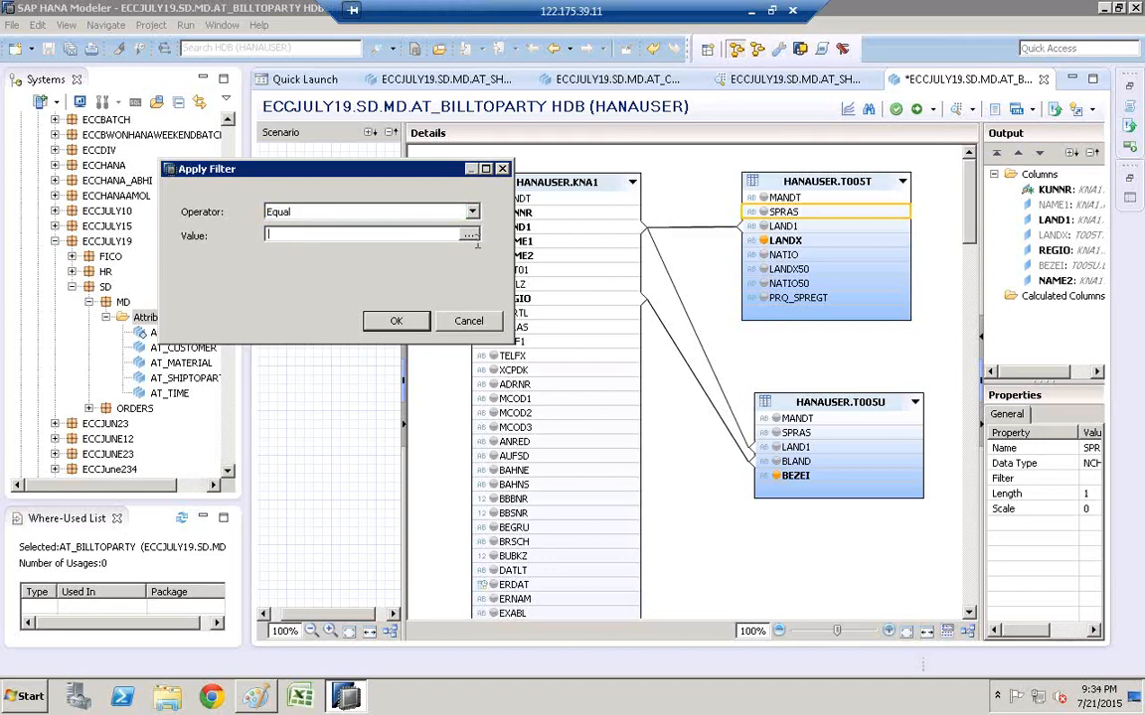
pyautogui.click(469, 234)
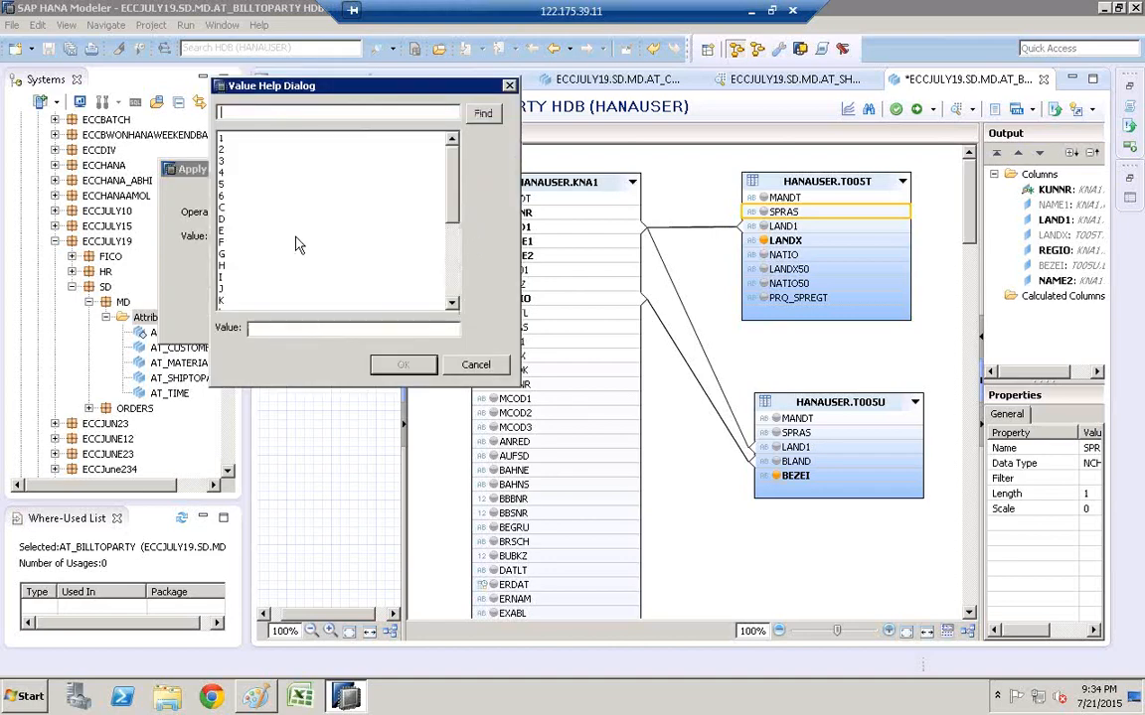
pyautogui.click(236, 232)
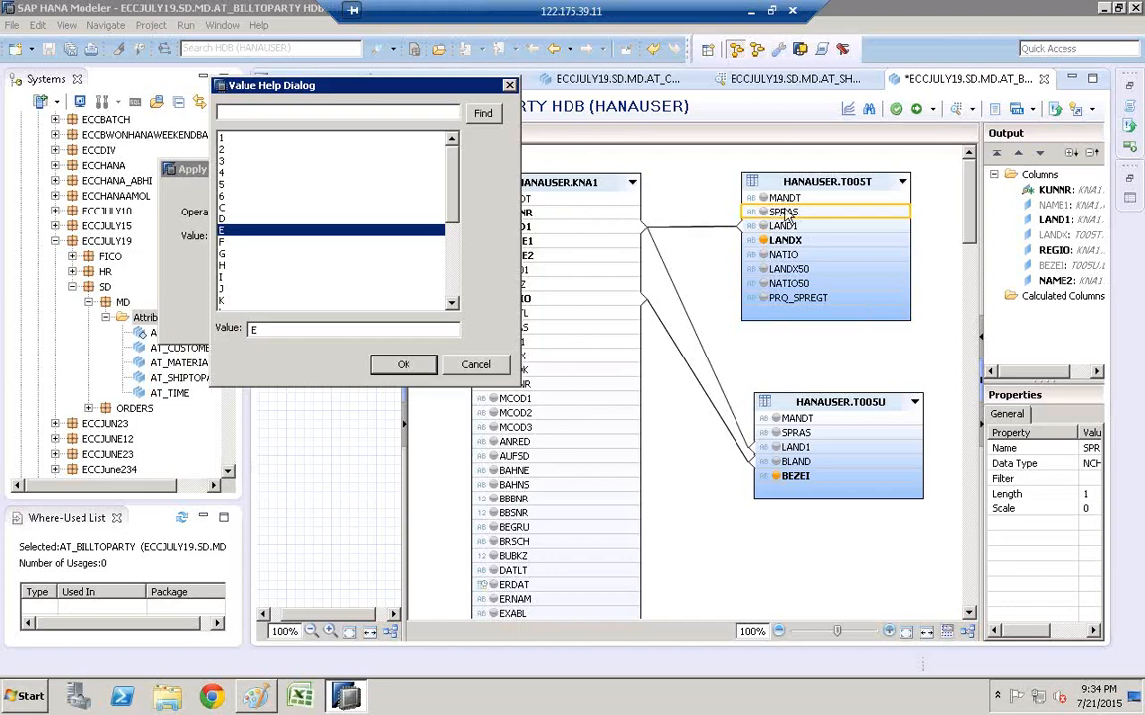
pyautogui.click(400, 366)
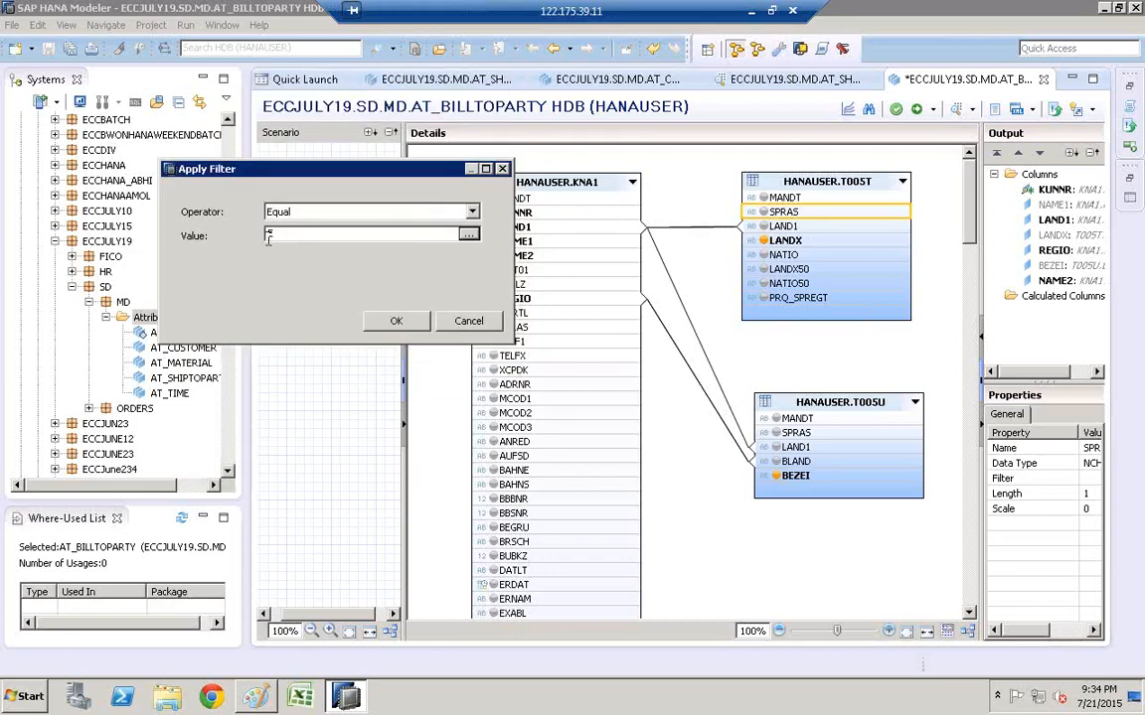
pyautogui.click(396, 321)
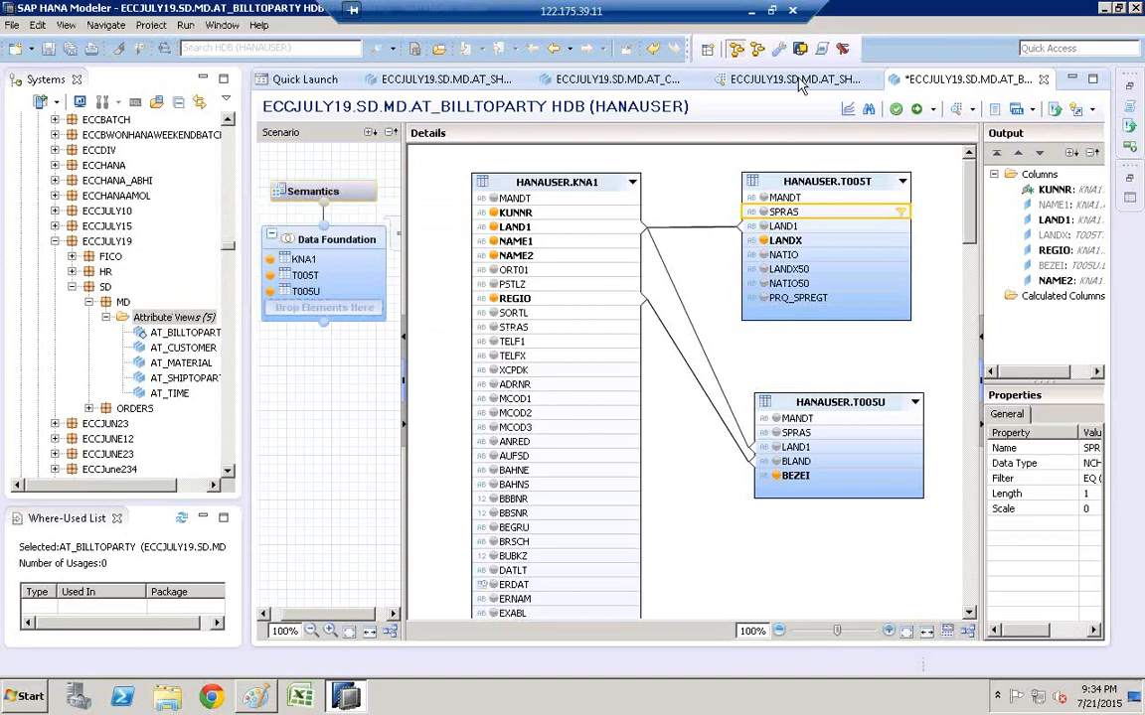
# - Validate and activate the AT_BILLTOPARTY attribute view
pyautogui.click(897, 111)
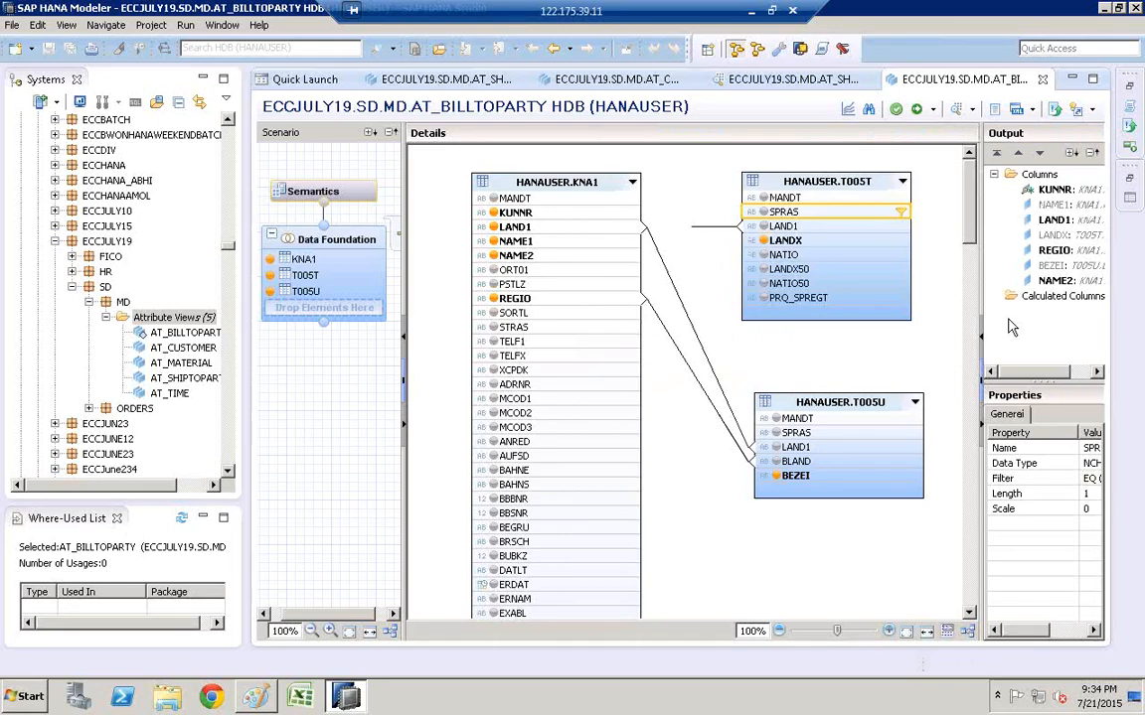
pyautogui.click(917, 110)
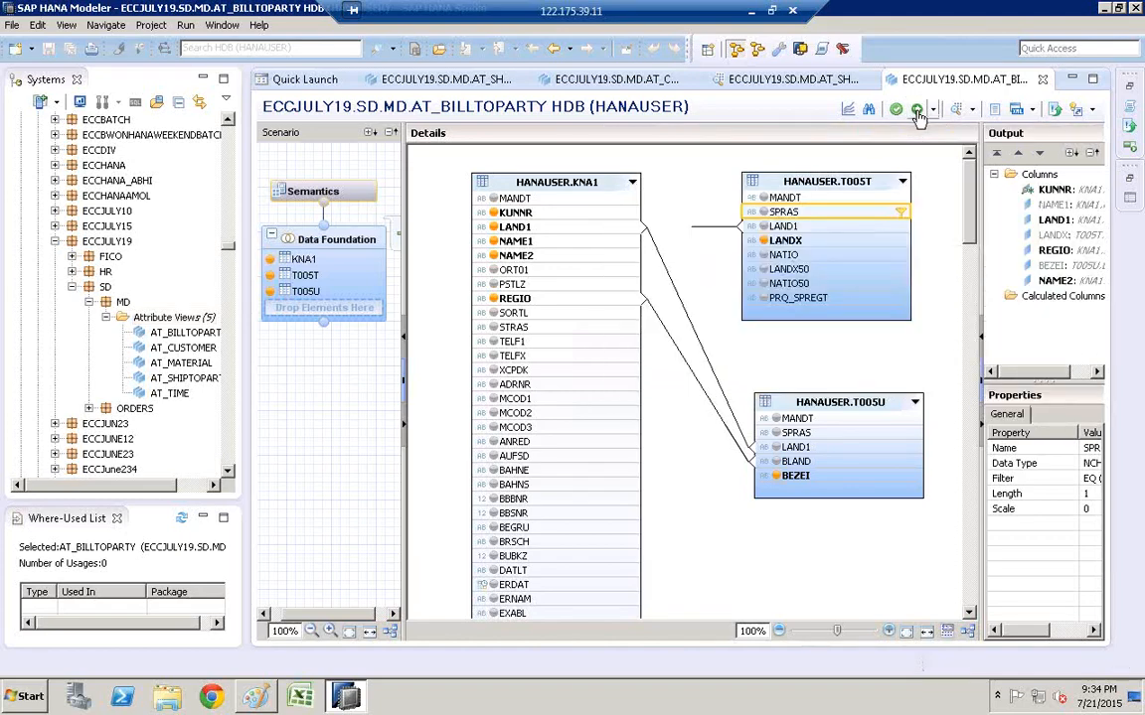
# - Check the latest activation entry in the job log and open the data preview of AT_BILLTOPARTY
pyautogui.click(1134, 89)
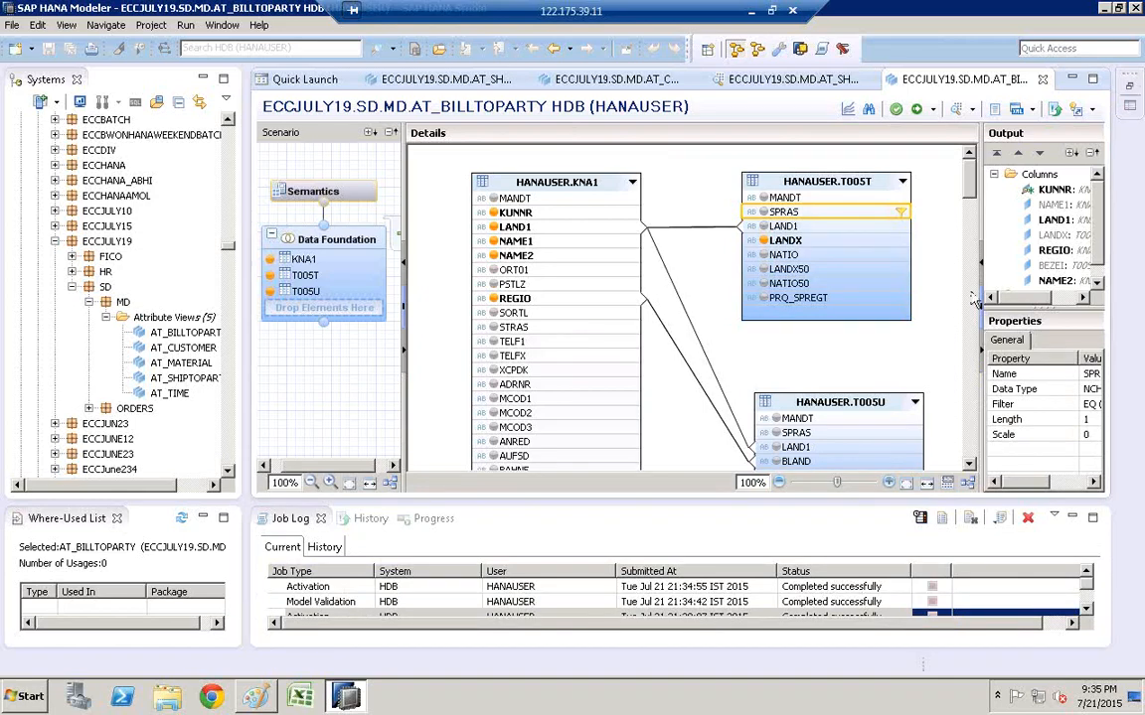
pyautogui.click(811, 589)
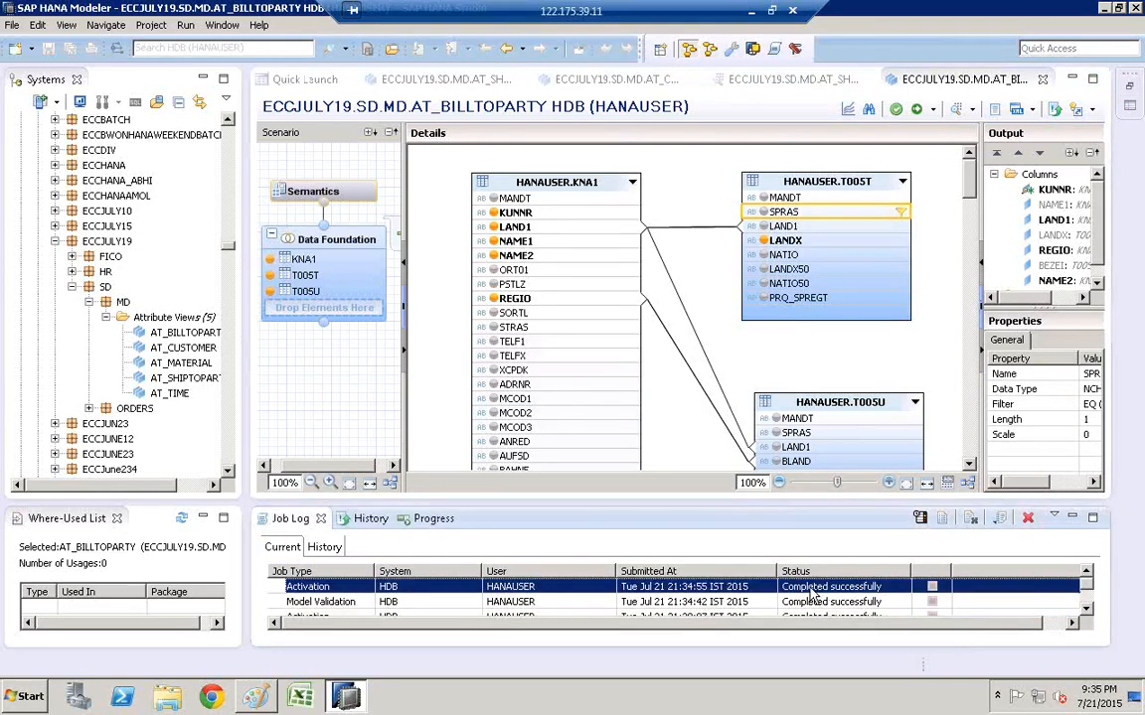
pyautogui.click(956, 110)
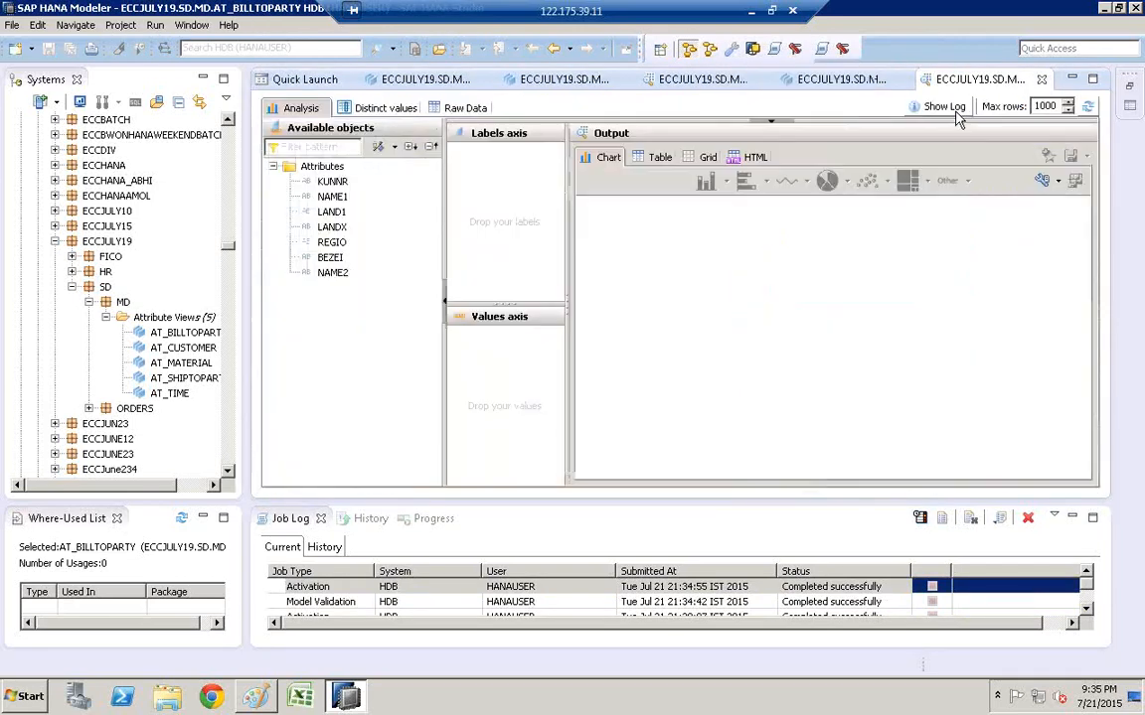
pyautogui.click(1073, 525)
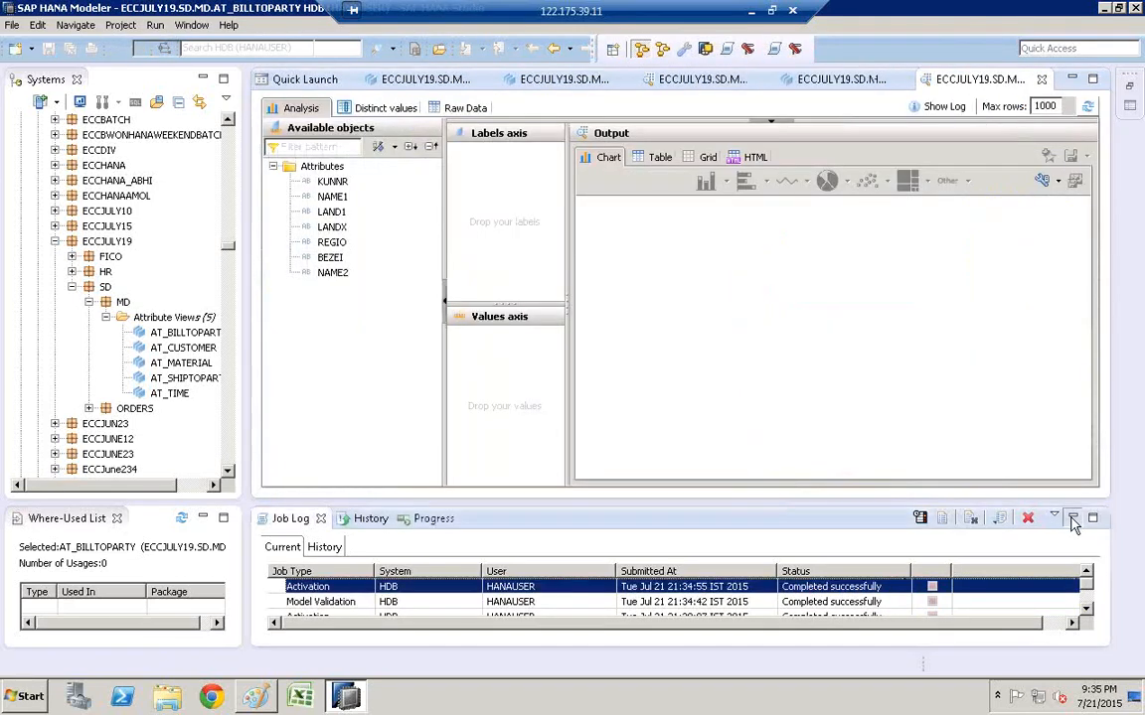
pyautogui.click(1073, 522)
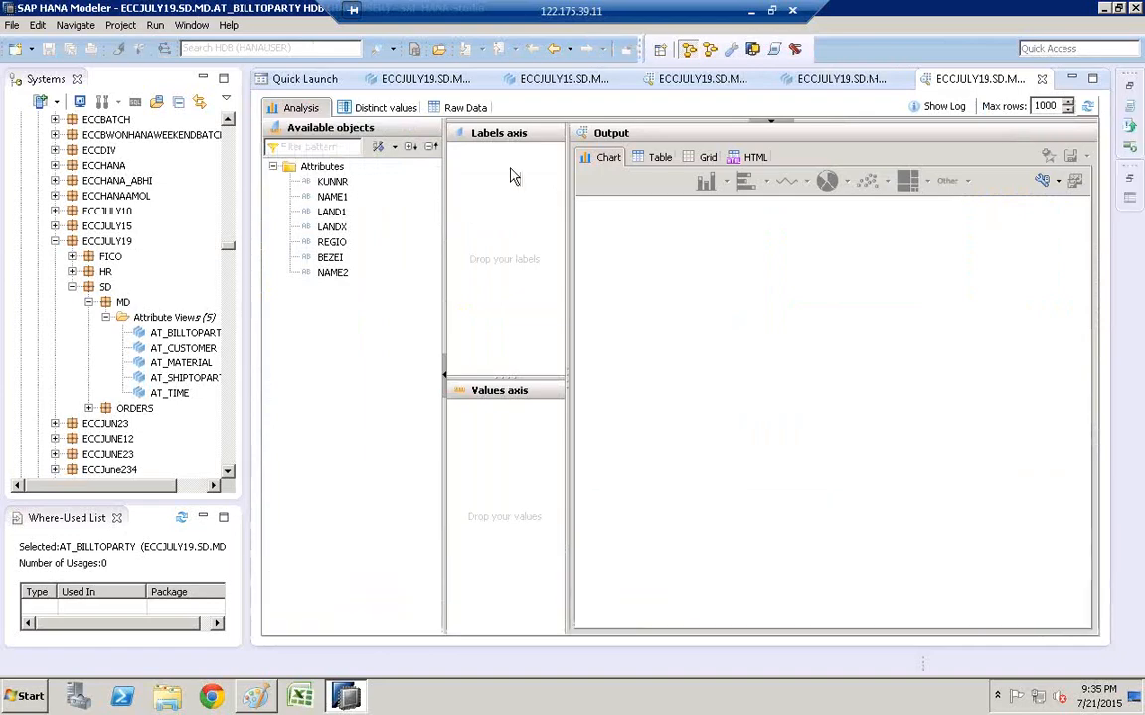
# - Show the raw data of AT_BILLTOPARTY and fit the NAME2 and BEZEI columns to their contents
pyautogui.click(462, 111)
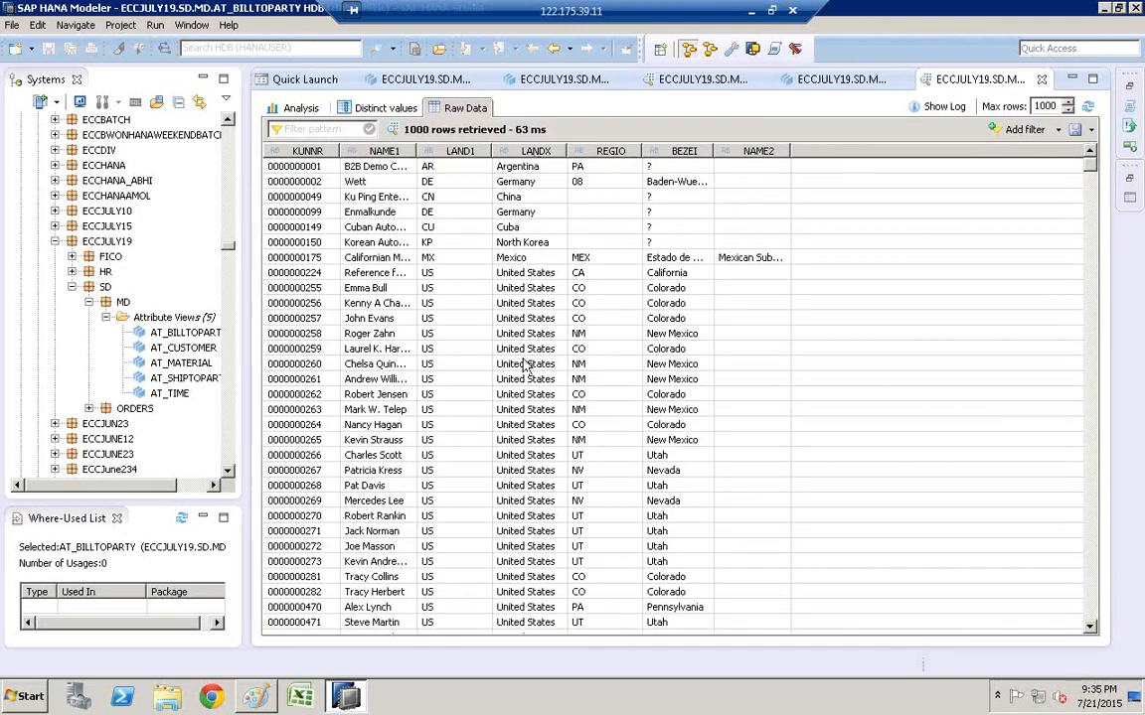
pyautogui.doubleClick(789, 151)
pyautogui.doubleClick(711, 151)
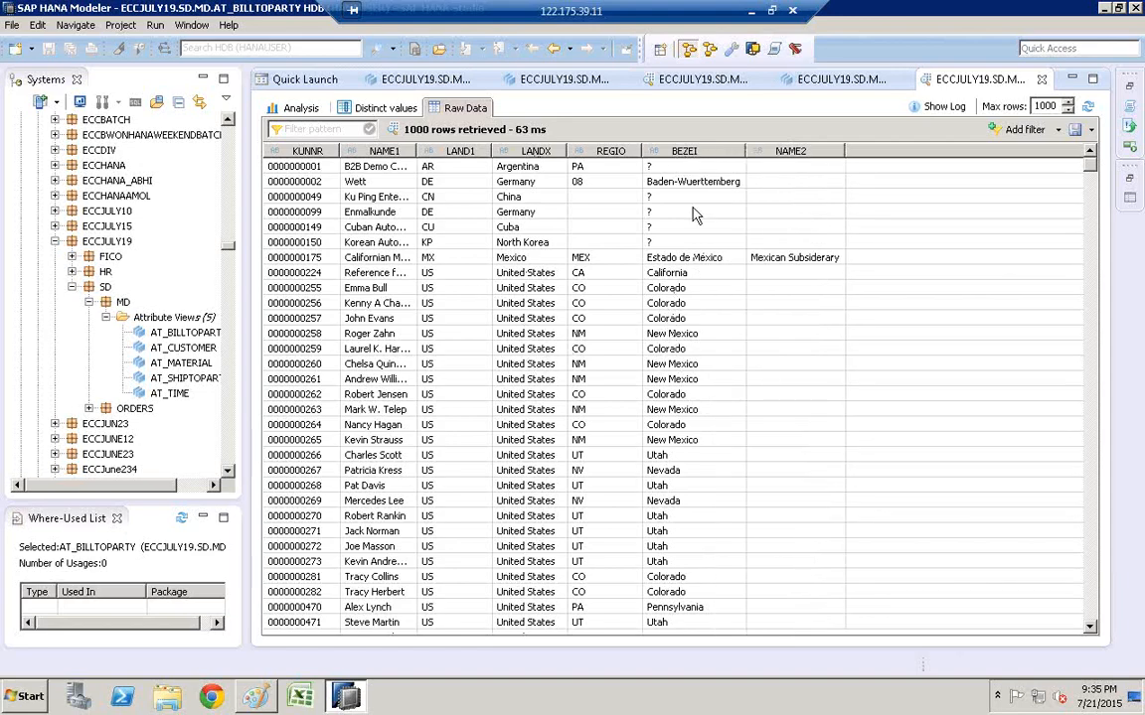
# - Return to the AT_BILLTOPARTY model and compare the properties of the LAND1 joins from KNA1 to T005T and T005U
pyautogui.doubleClick(196, 337)
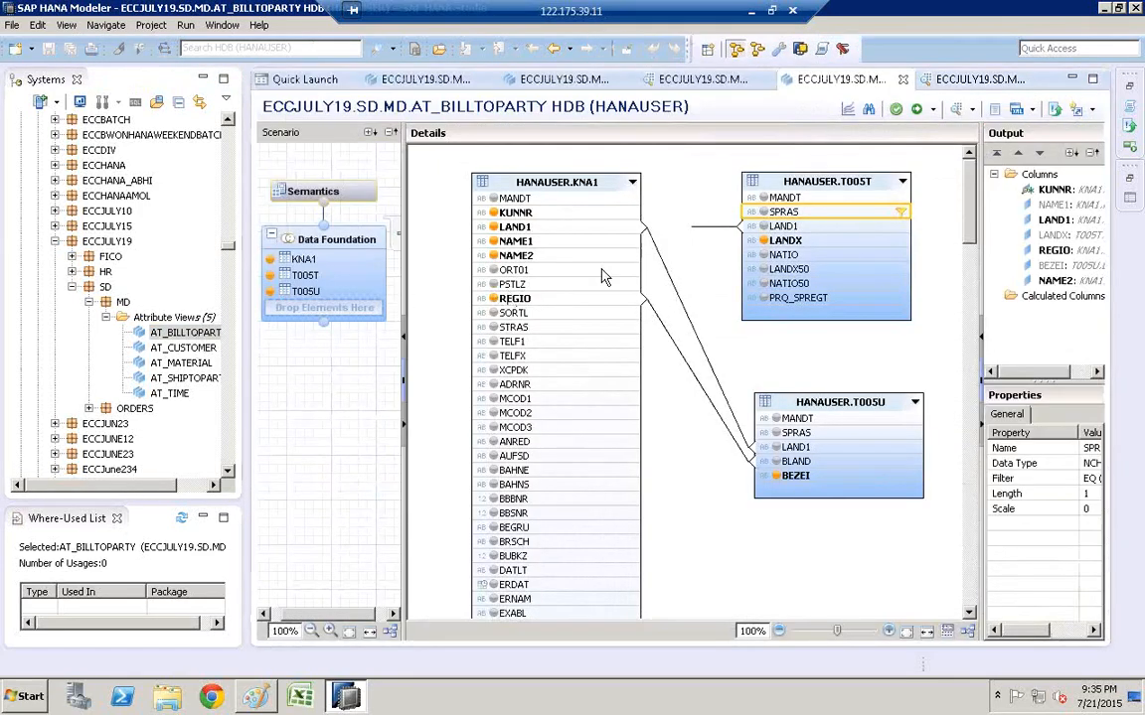
pyautogui.click(699, 228)
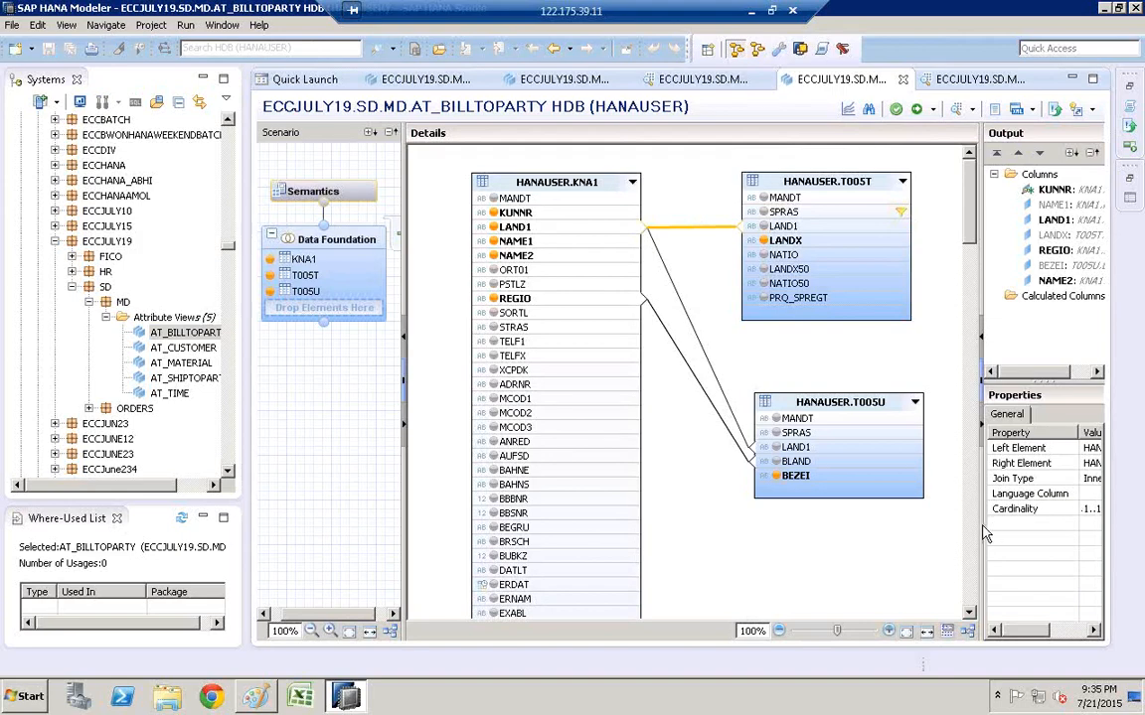
pyautogui.moveTo(981, 534); pyautogui.dragTo(880, 518)
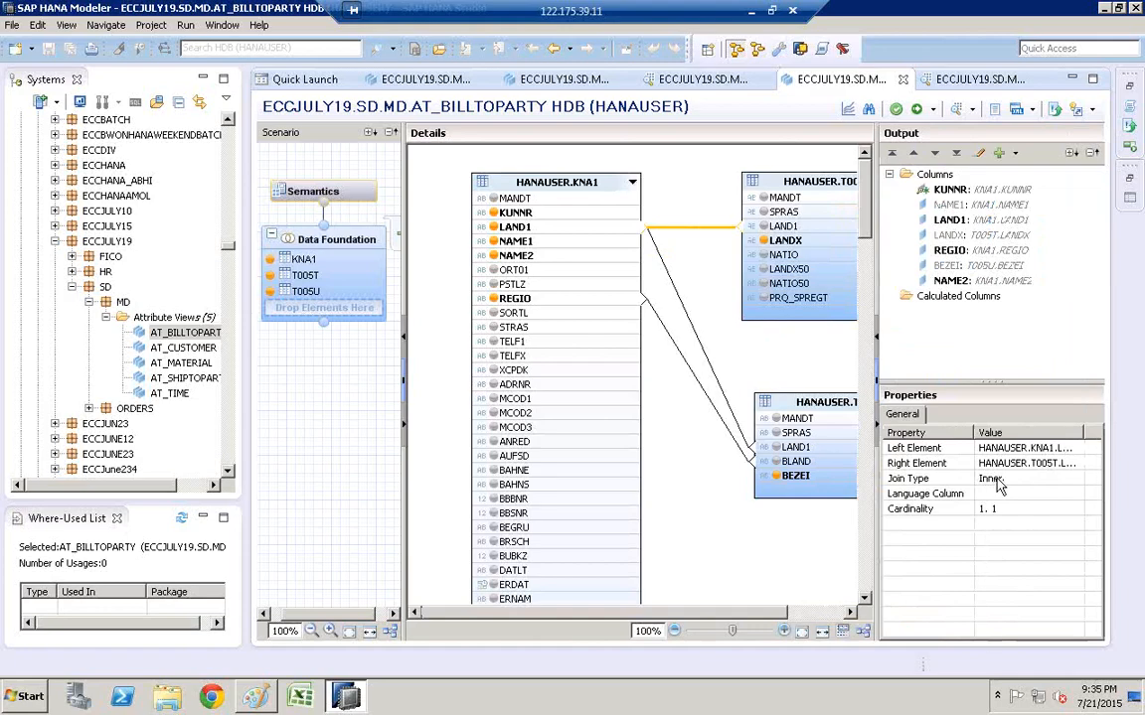
pyautogui.click(709, 369)
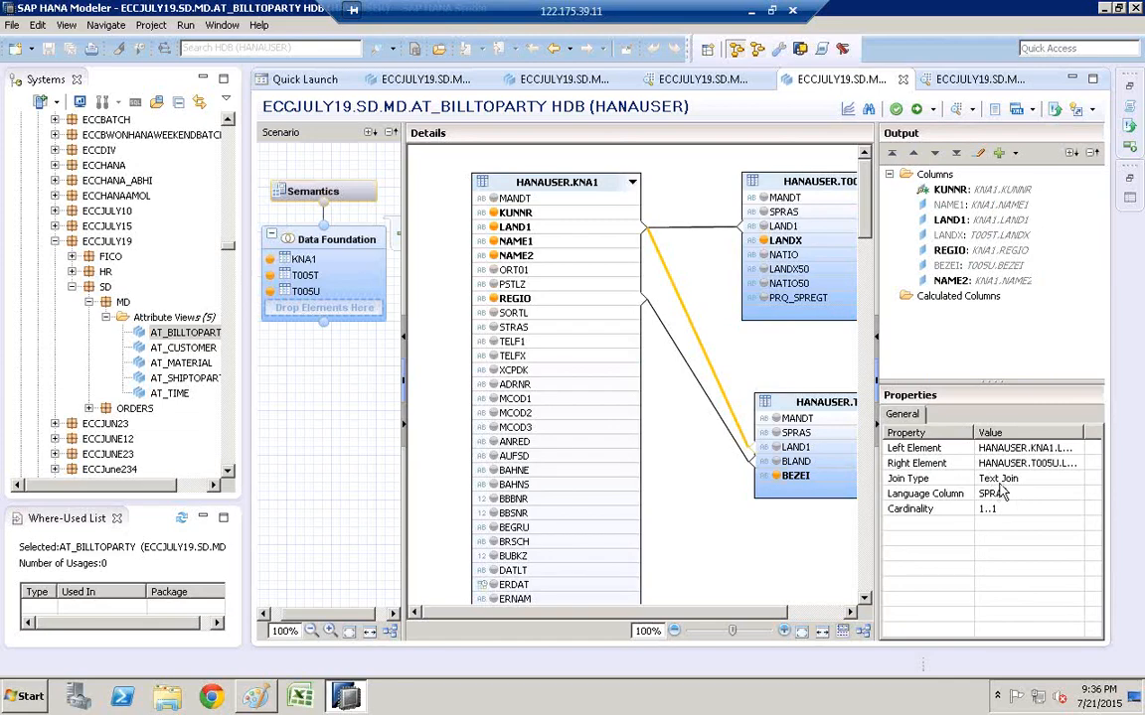
pyautogui.click(710, 235)
pyautogui.click(710, 233)
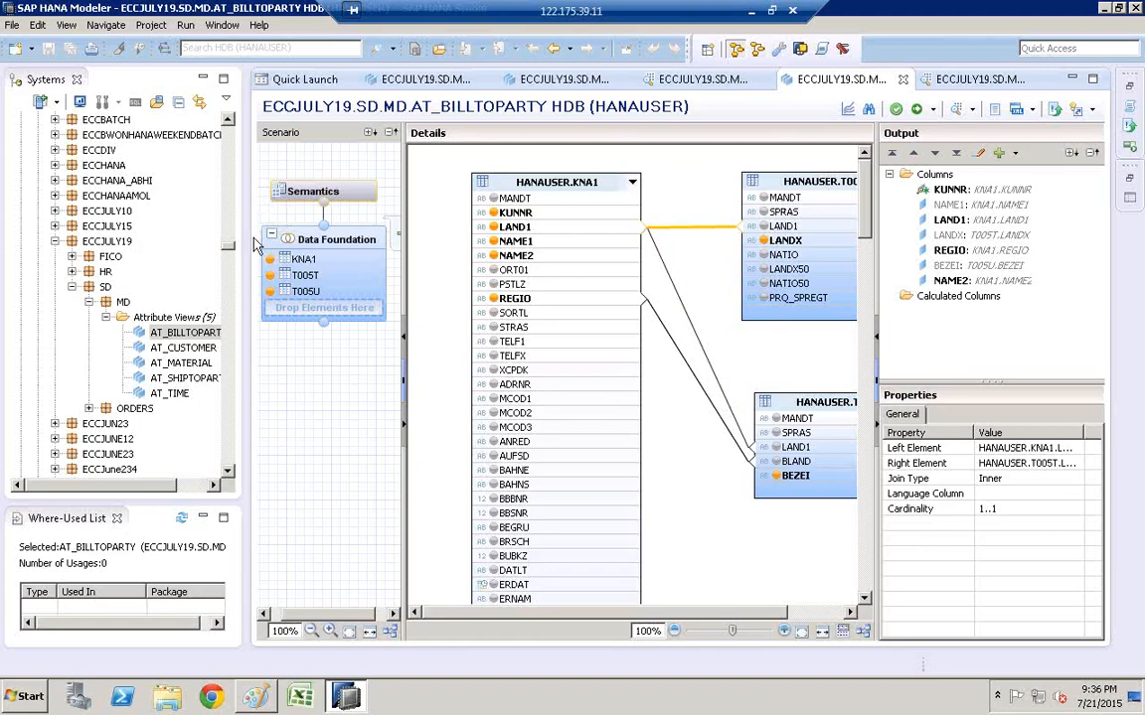
# - Set the locale in the HDB system's additional database logon properties to Chinese and save the change
pyautogui.moveTo(226, 246); pyautogui.dragTo(230, 129)
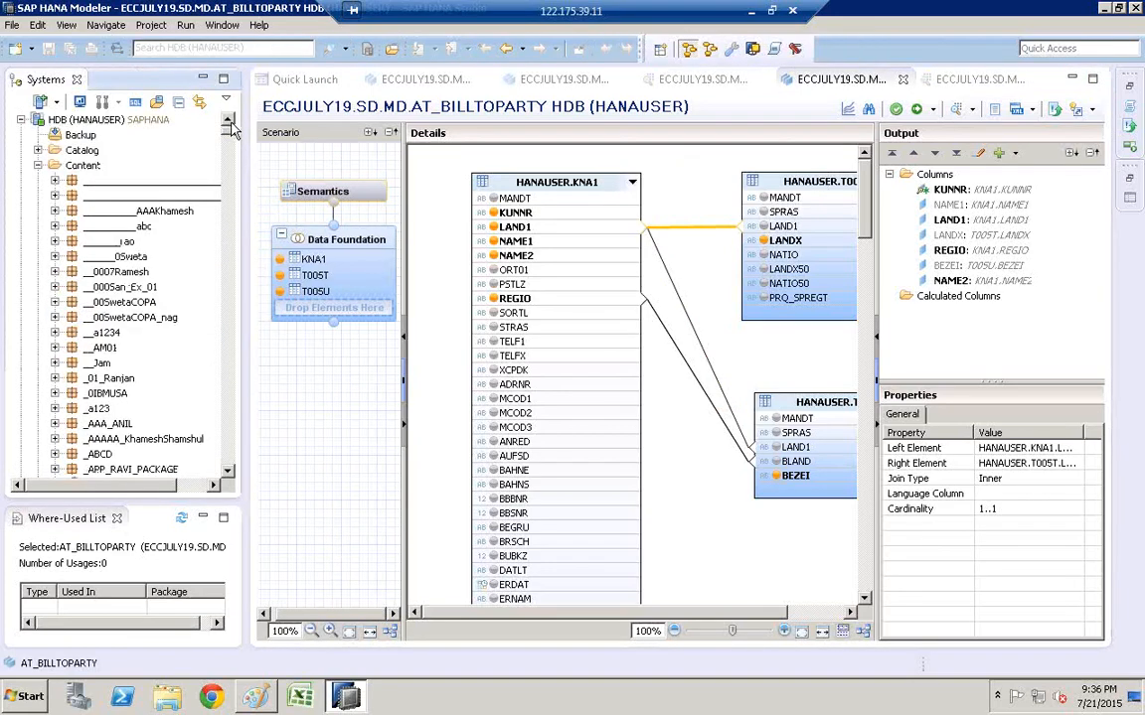
pyautogui.click(121, 121)
pyautogui.rightClick(121, 122)
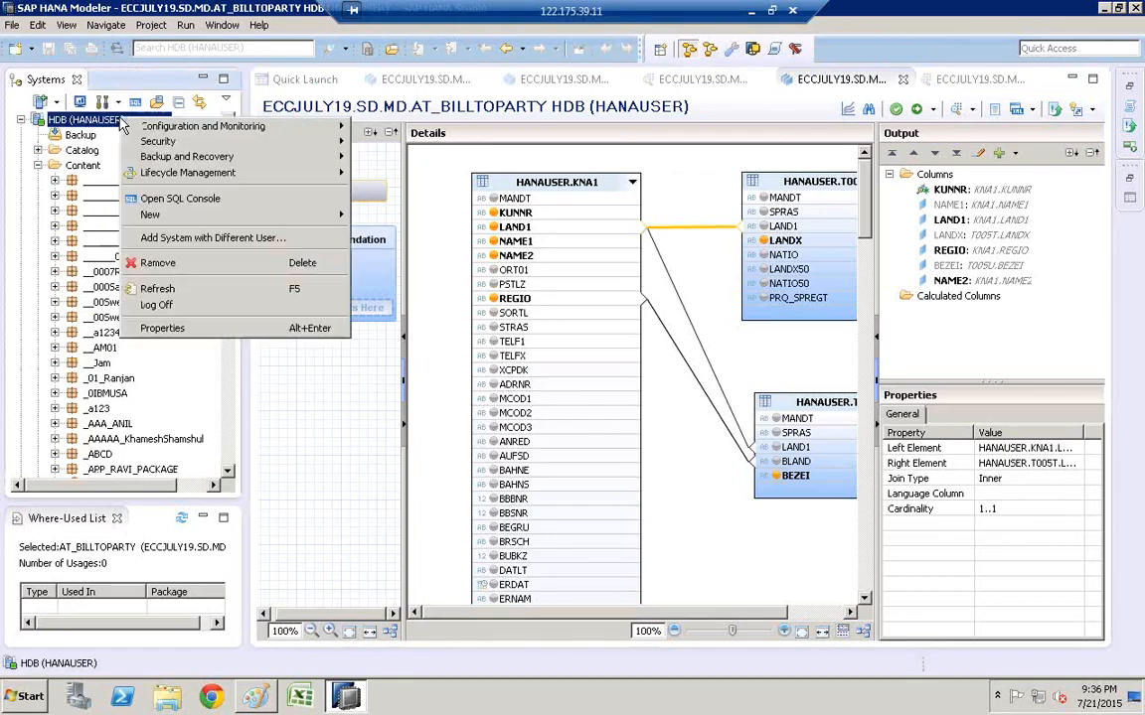
pyautogui.click(187, 328)
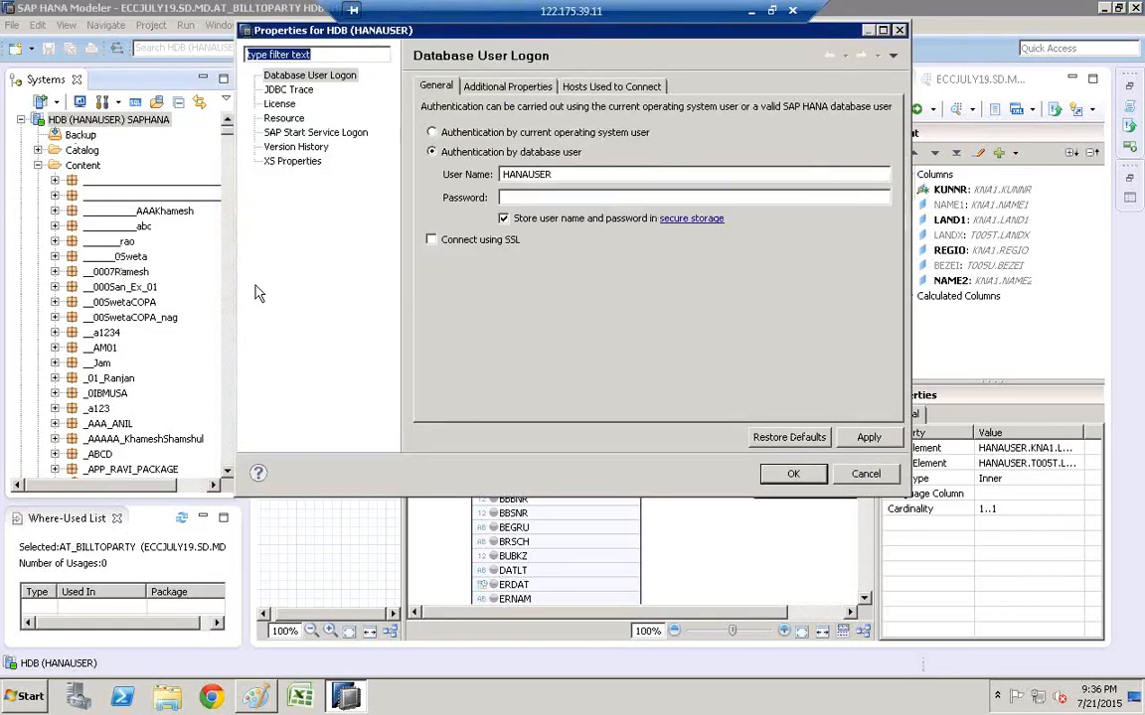
pyautogui.click(505, 89)
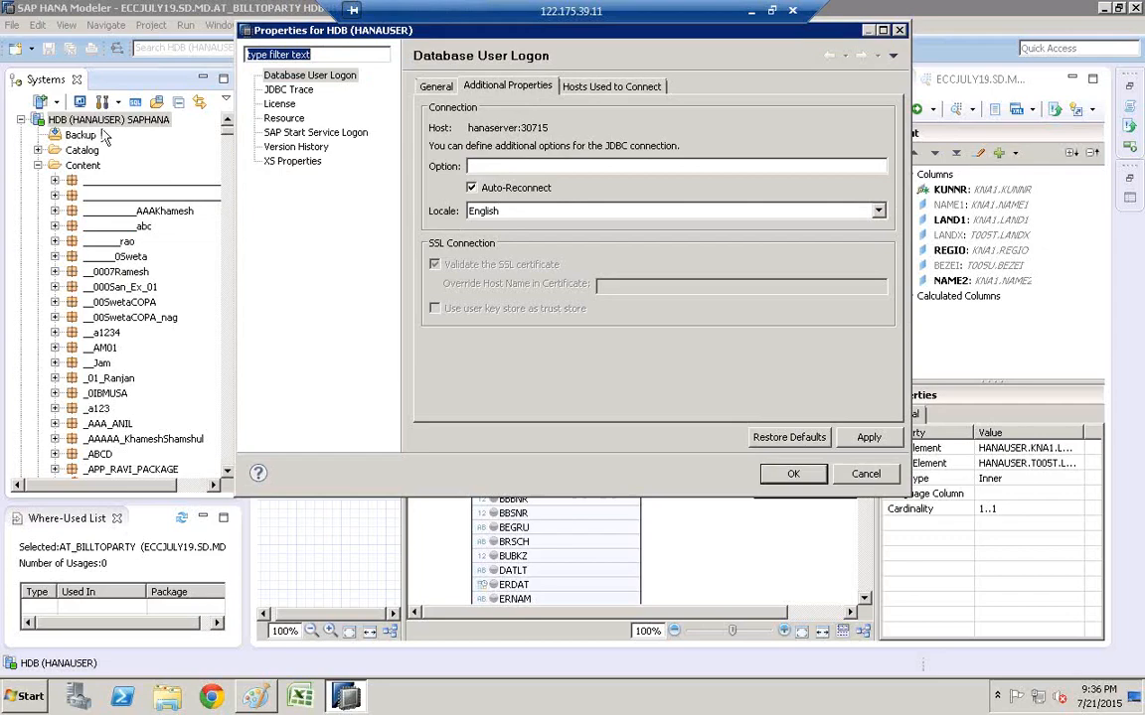
pyautogui.click(499, 221)
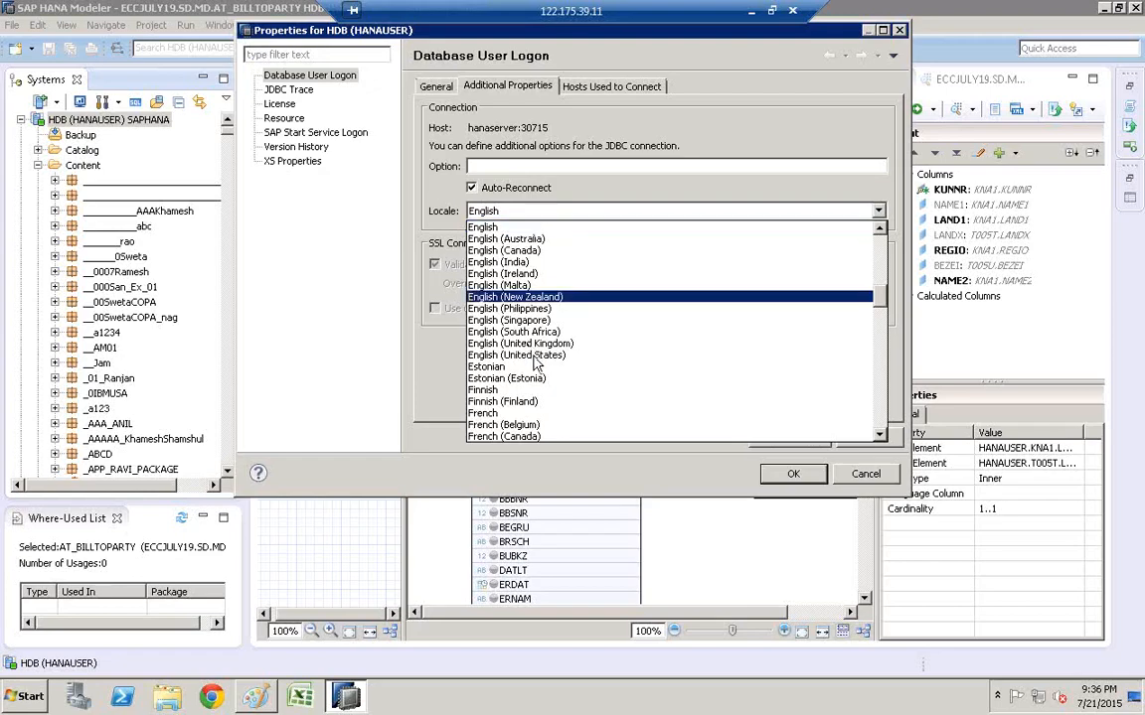
pyautogui.press('c')
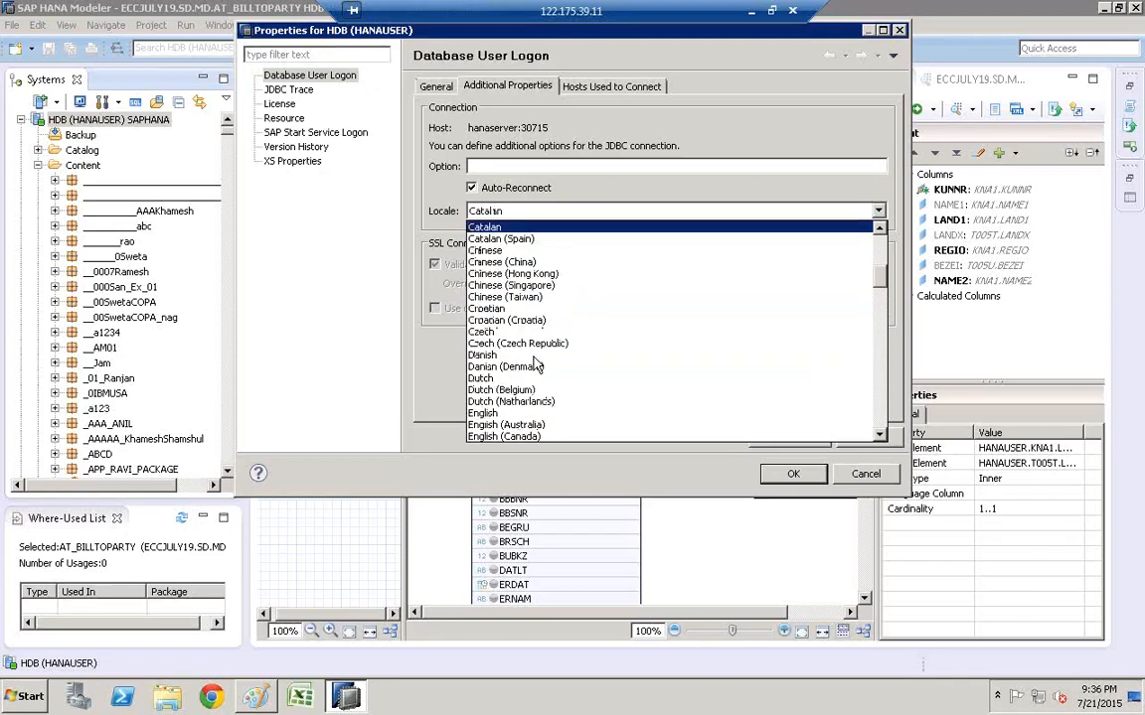
pyautogui.click(500, 251)
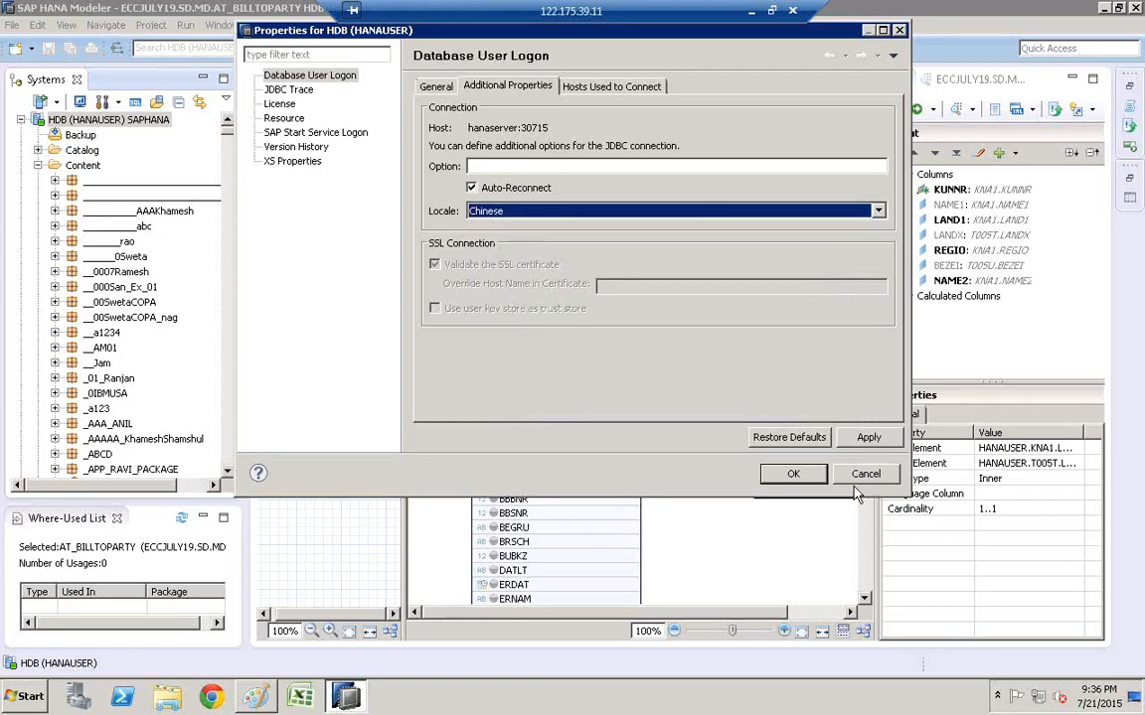
pyautogui.click(881, 449)
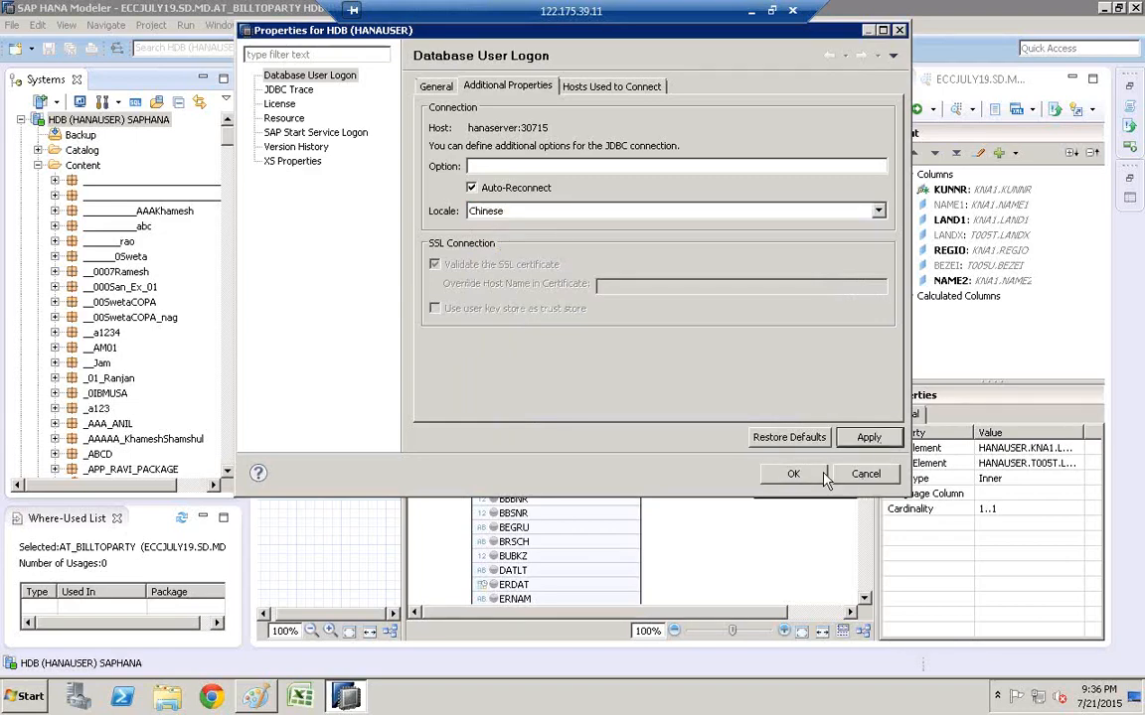
pyautogui.click(793, 476)
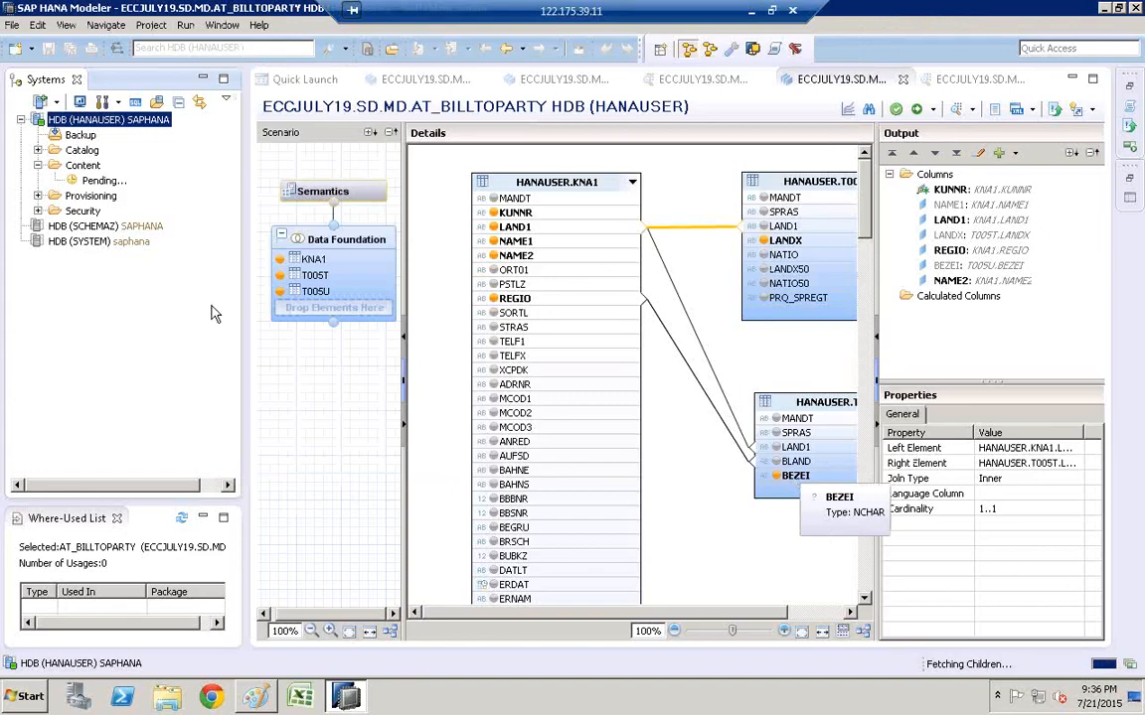
# - Locate the ECCJULY19 package in the reloaded content of the HDB system
pyautogui.click(96, 185)
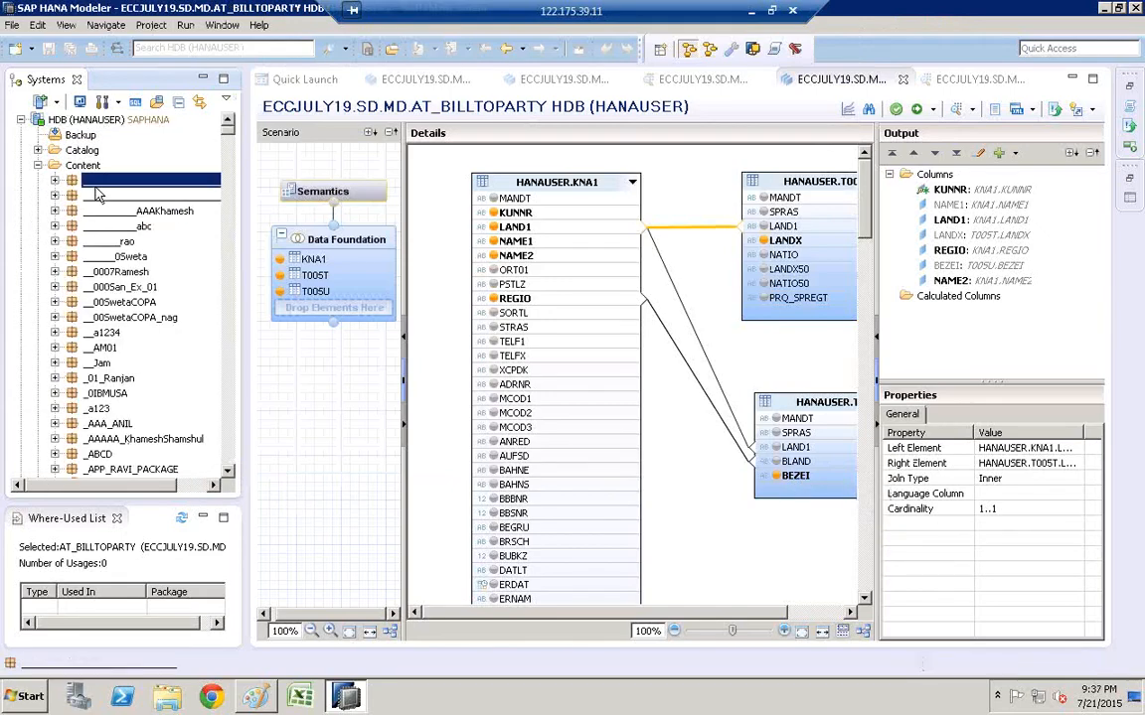
pyautogui.write('eccj')
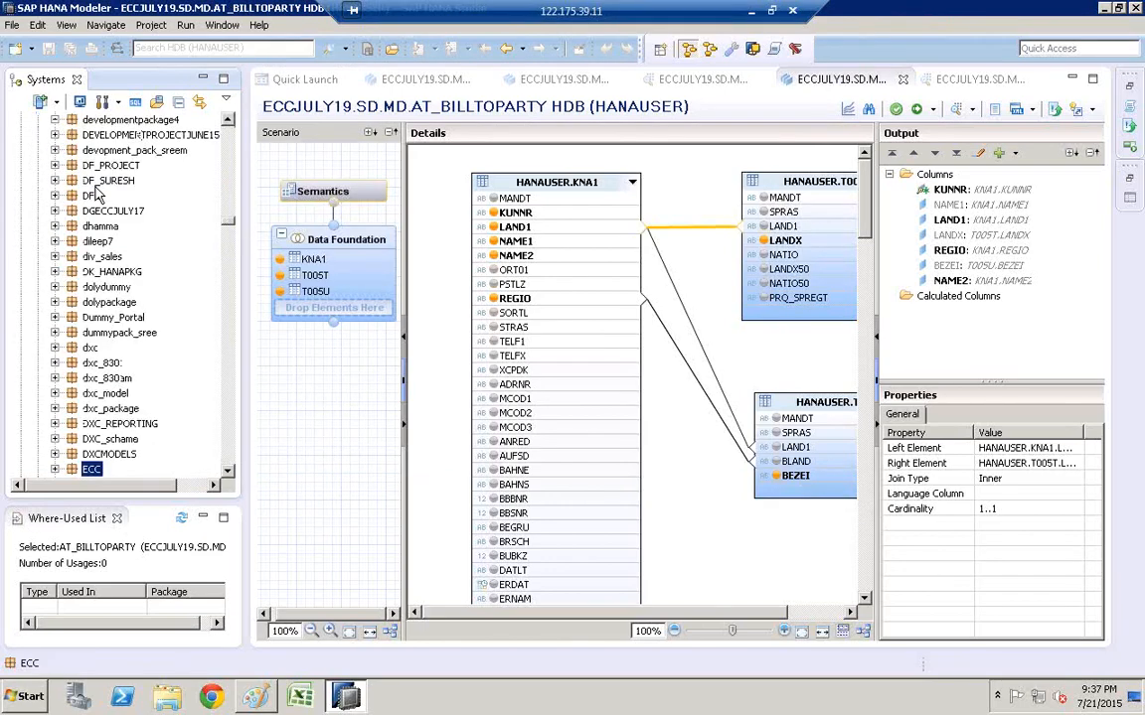
pyautogui.click(228, 473)
pyautogui.click(227, 473)
pyautogui.click(228, 473)
pyautogui.click(227, 473)
pyautogui.click(228, 473)
pyautogui.click(227, 473)
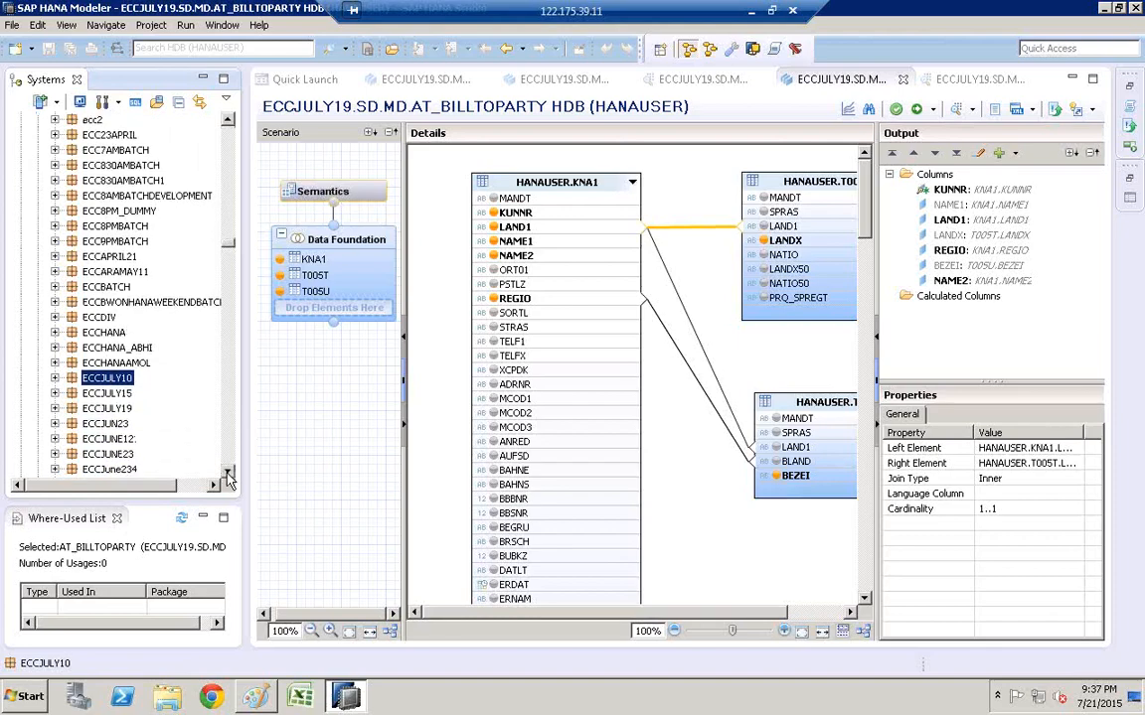
pyautogui.click(228, 473)
pyautogui.click(228, 473)
pyautogui.click(227, 473)
pyautogui.click(228, 472)
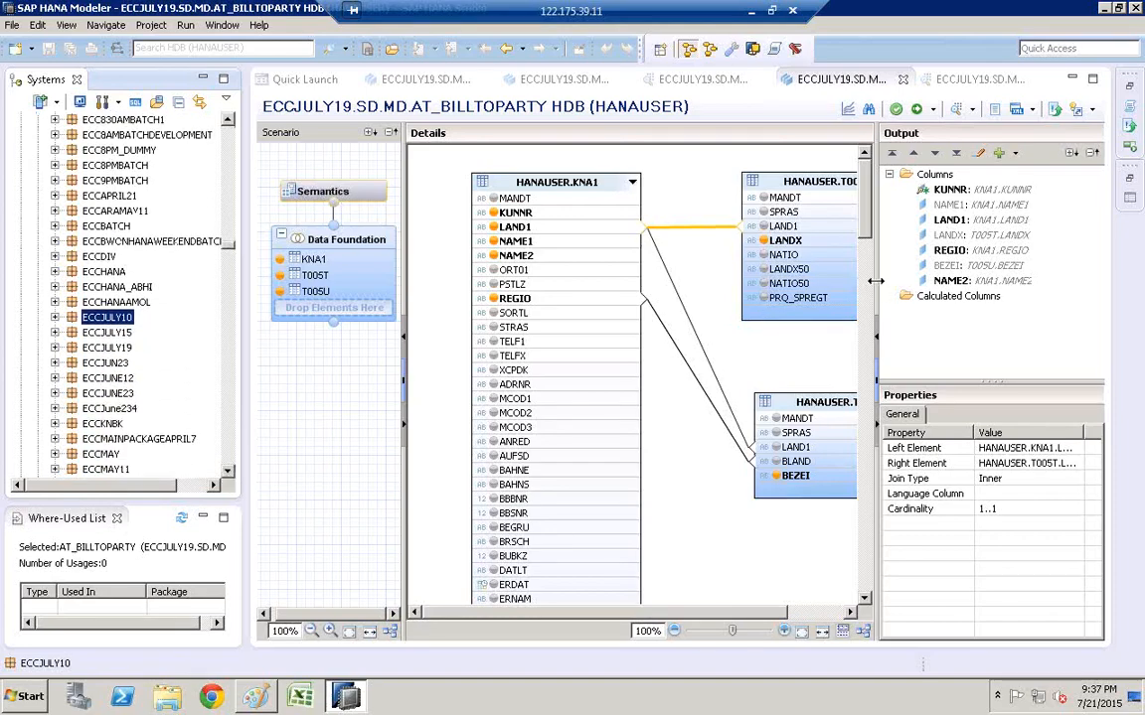
# - Review the SPRAS filter in T005T and the properties of the LAND1 join between KNA1 and T005U
pyautogui.moveTo(876, 281); pyautogui.dragTo(966, 280)
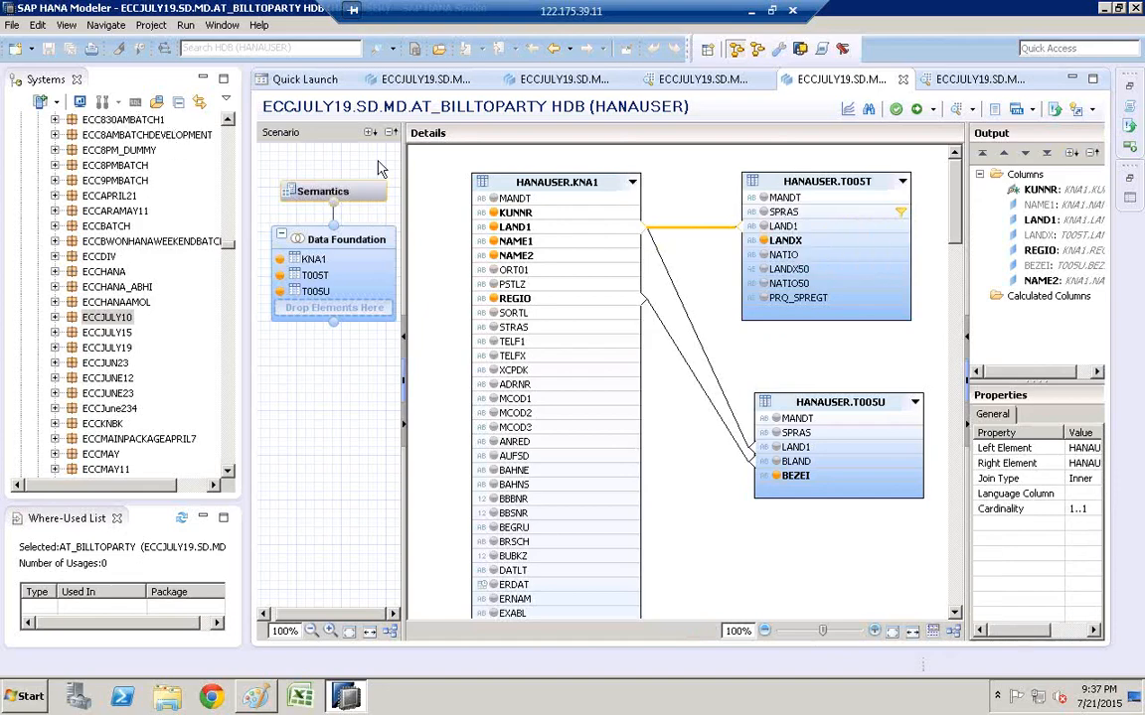
pyautogui.rightClick(904, 219)
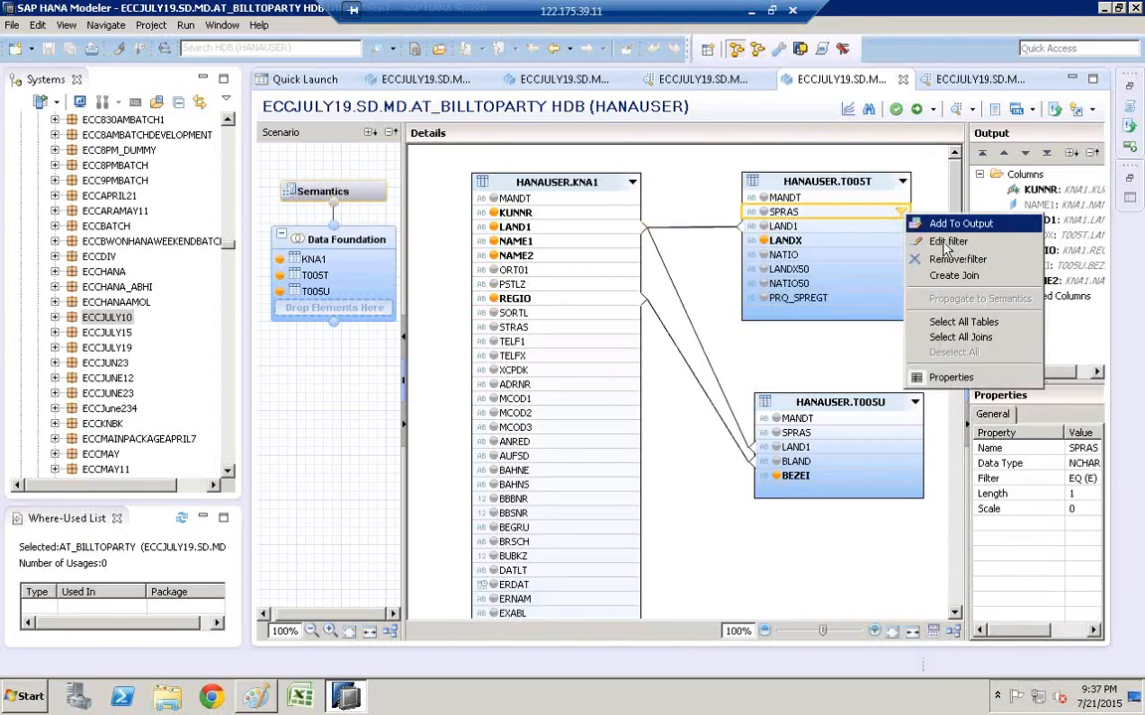
pyautogui.click(949, 241)
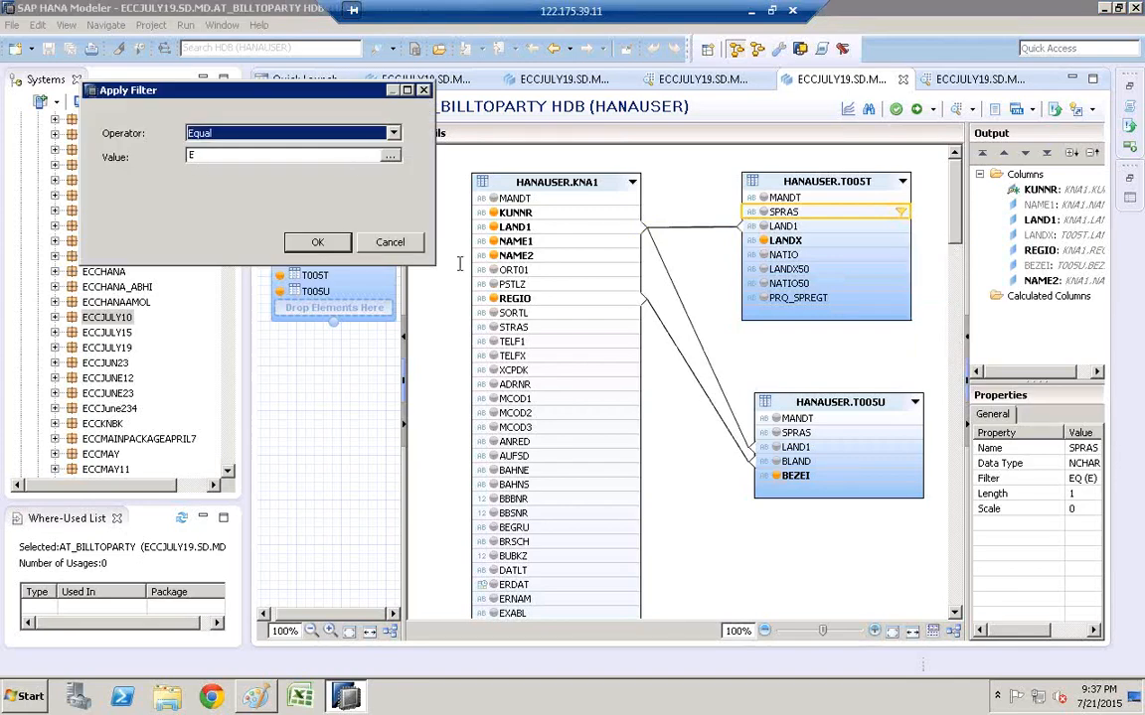
pyautogui.click(384, 240)
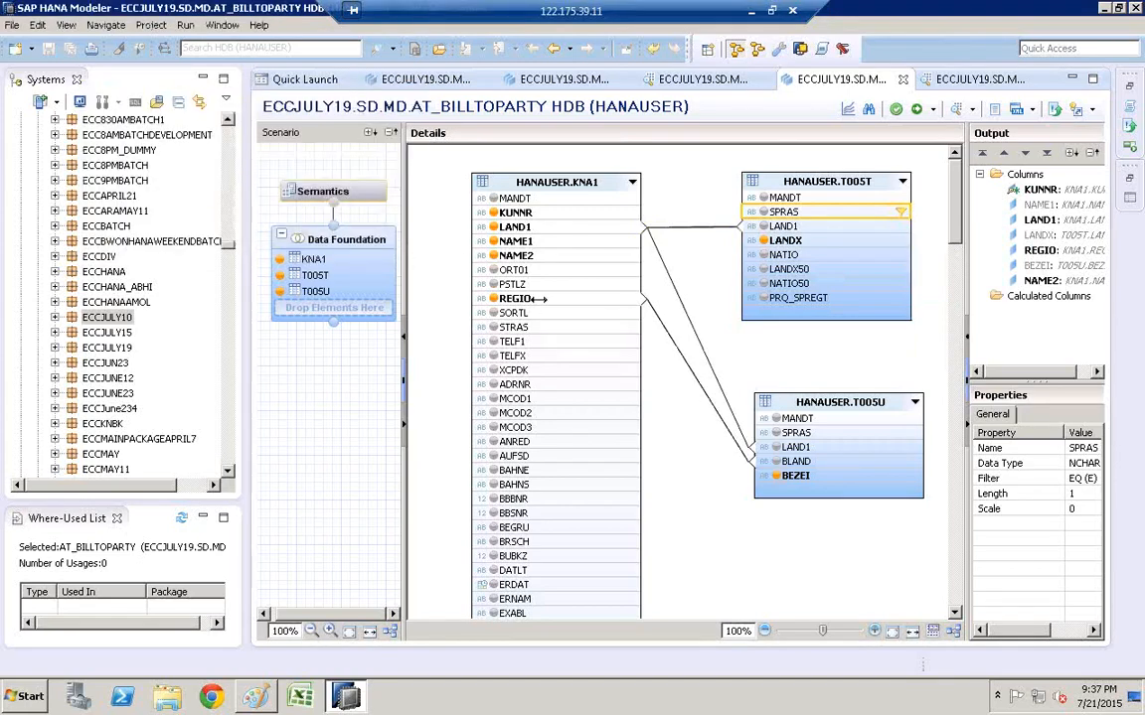
pyautogui.click(712, 364)
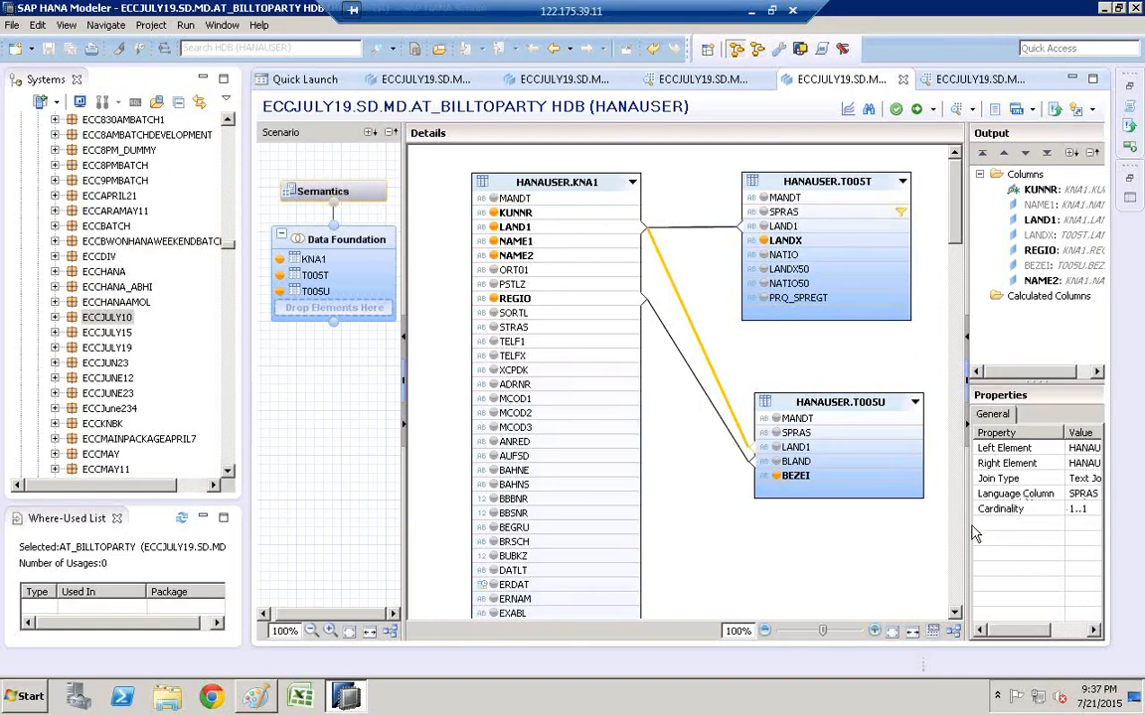
pyautogui.moveTo(947, 523); pyautogui.dragTo(891, 424)
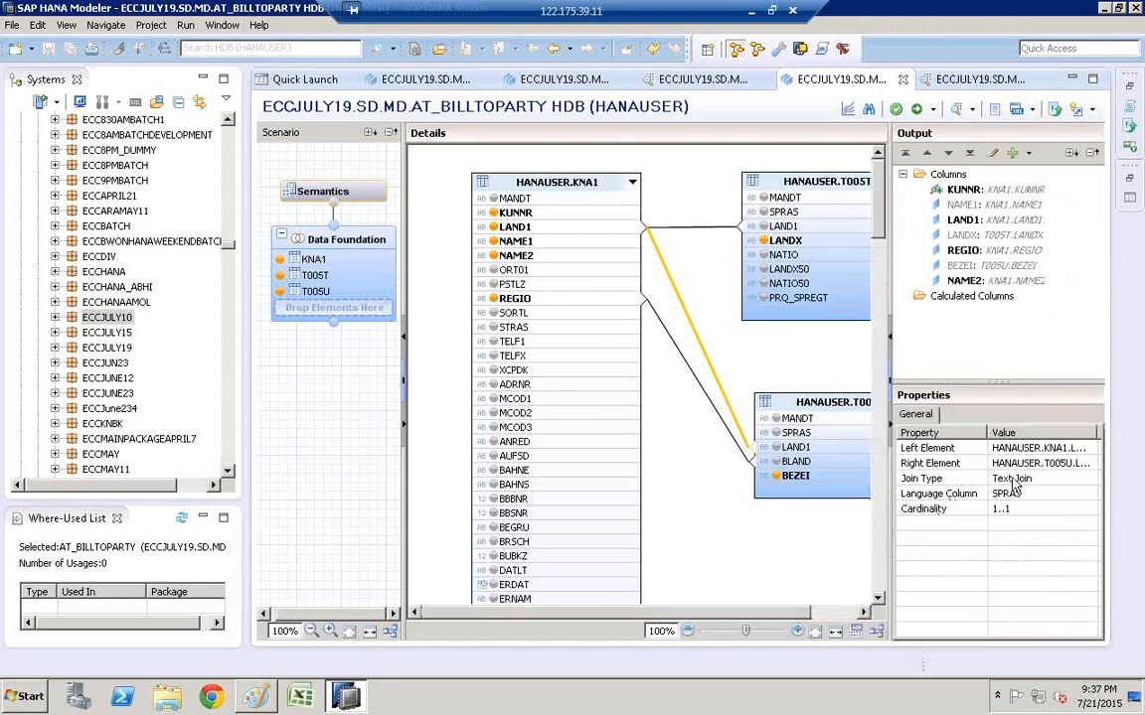
# - Expand the ECCJULY19 package through SD and MD to list its attribute views
pyautogui.click(107, 332)
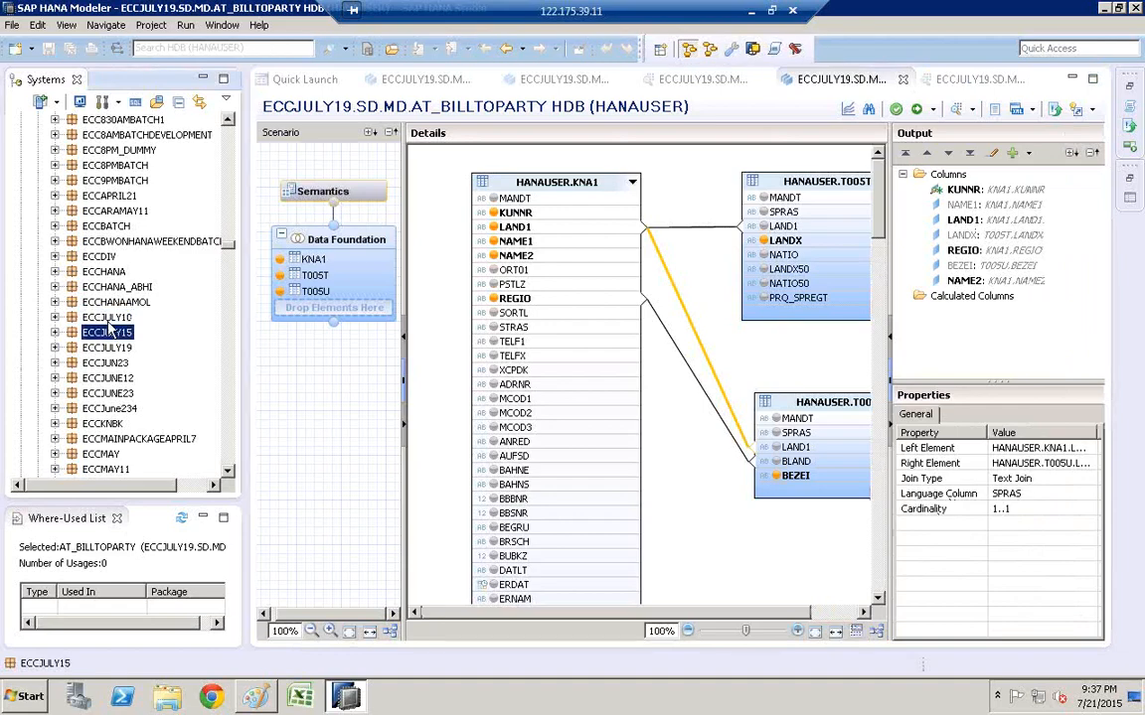
pyautogui.click(55, 347)
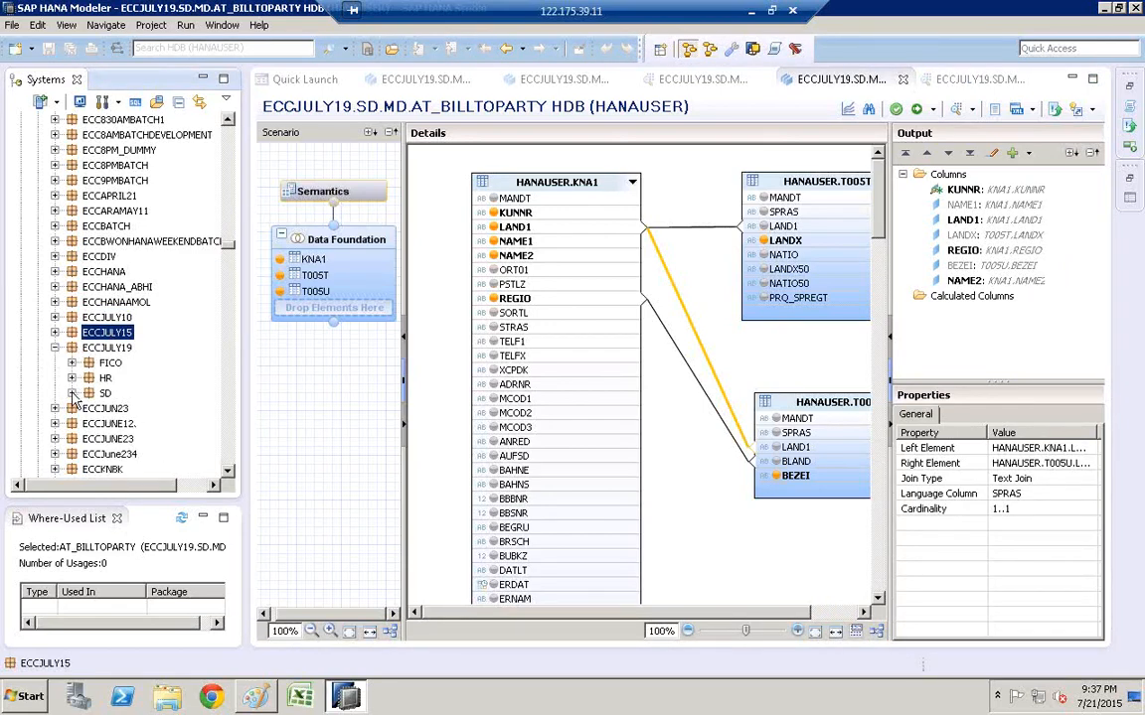
pyautogui.click(72, 394)
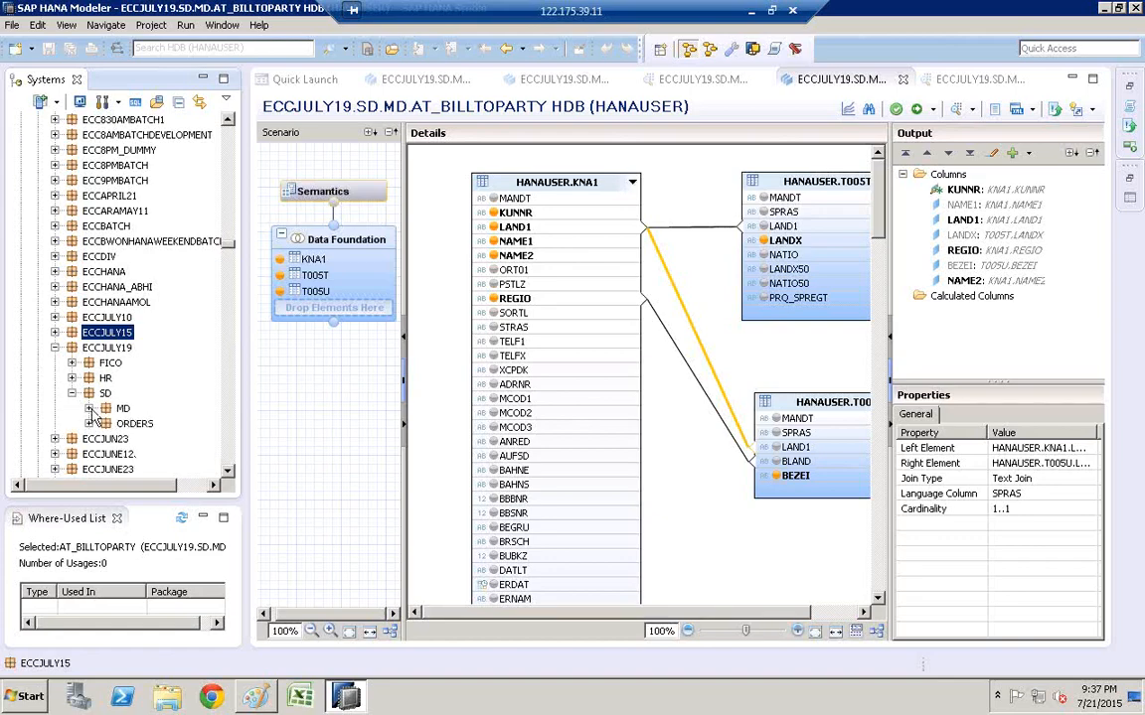
pyautogui.click(89, 408)
pyautogui.click(105, 423)
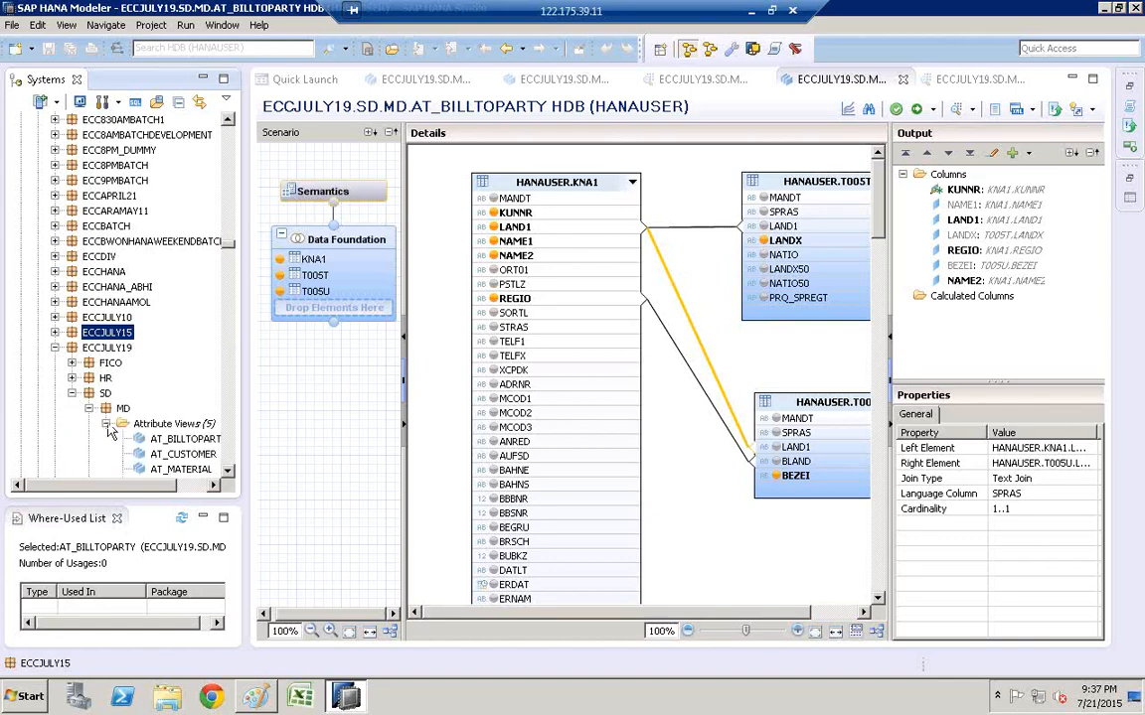
# - Preview the raw data of AT_BILLTOPARTY and compare its LANDX and BEZEI columns with the earlier preview
pyautogui.click(165, 440)
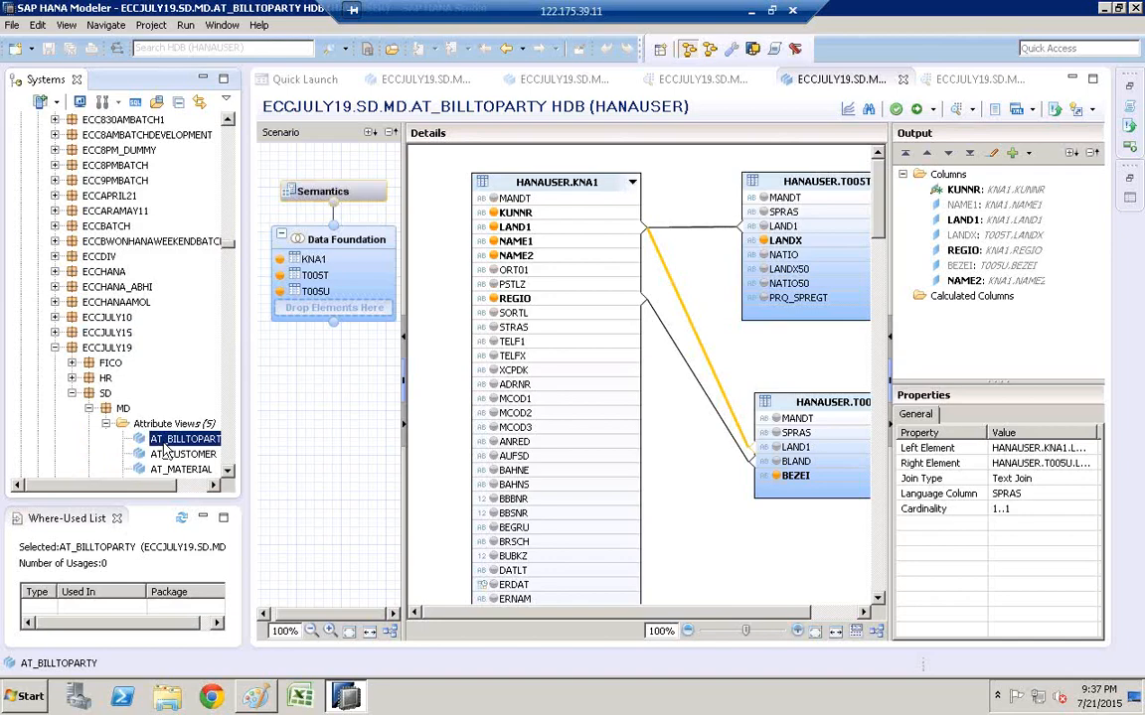
pyautogui.rightClick(163, 446)
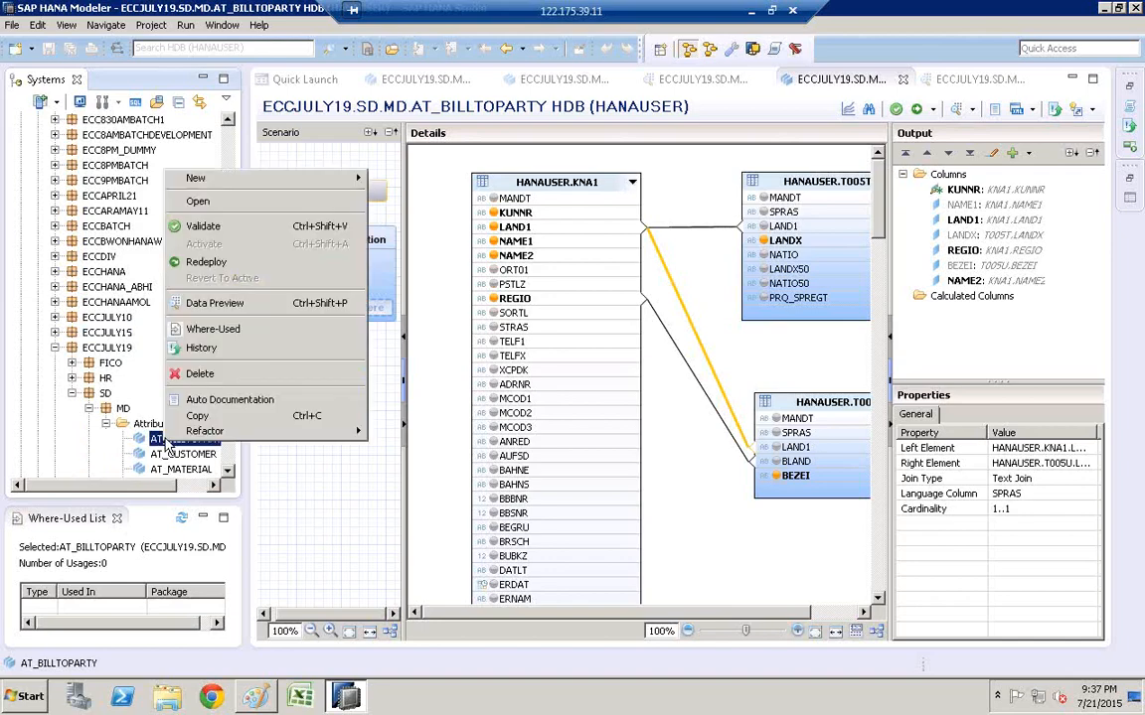
pyautogui.click(254, 304)
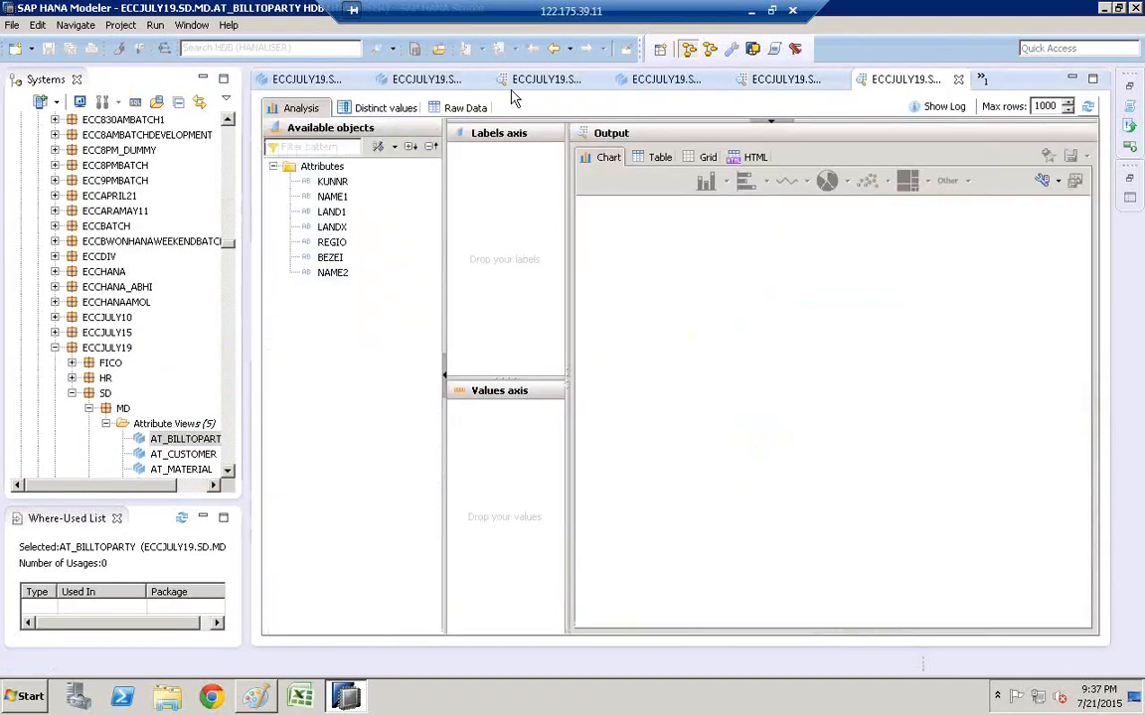
pyautogui.click(460, 112)
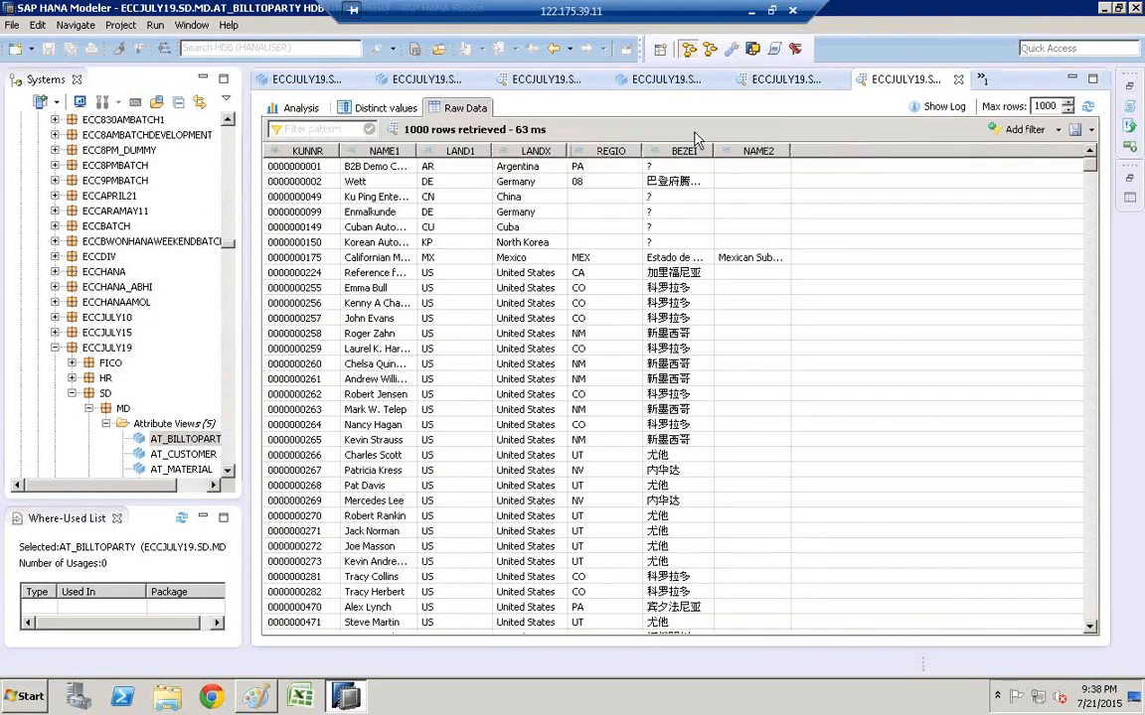
pyautogui.click(787, 85)
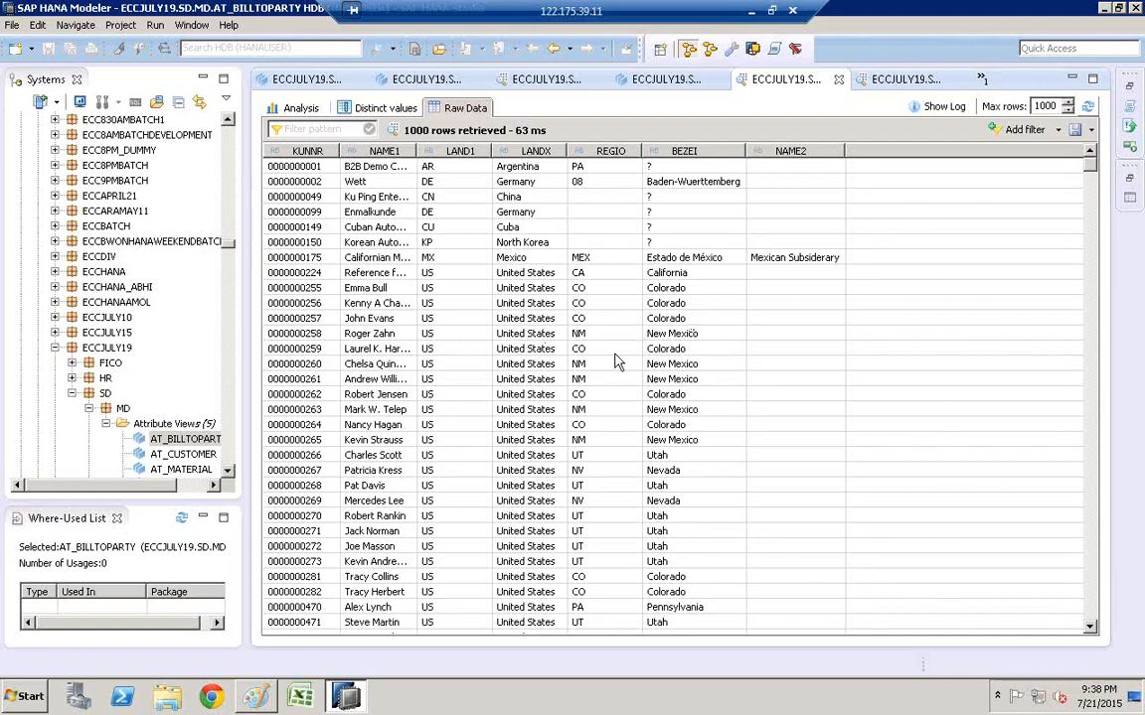
pyautogui.click(900, 87)
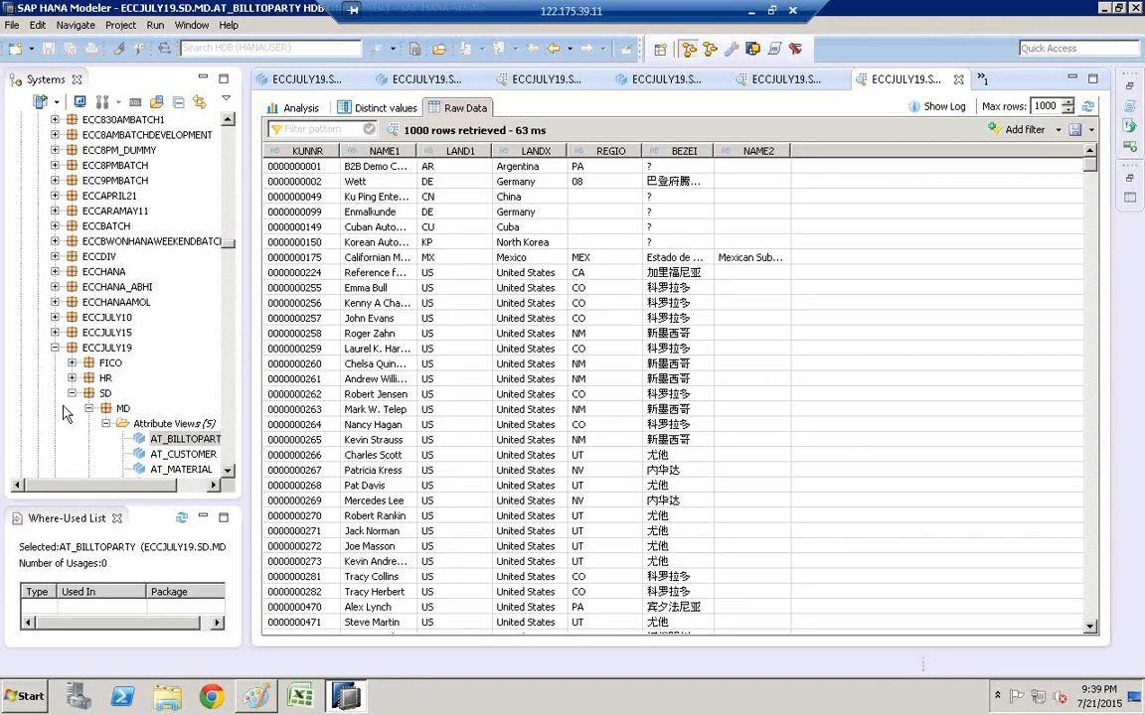
# - In the AT_BILLTOPARTY data foundation, edit the SPRAS filter in T005T to Equal $$language$$ and recheck the entry
pyautogui.click(175, 442)
pyautogui.doubleClick(176, 442)
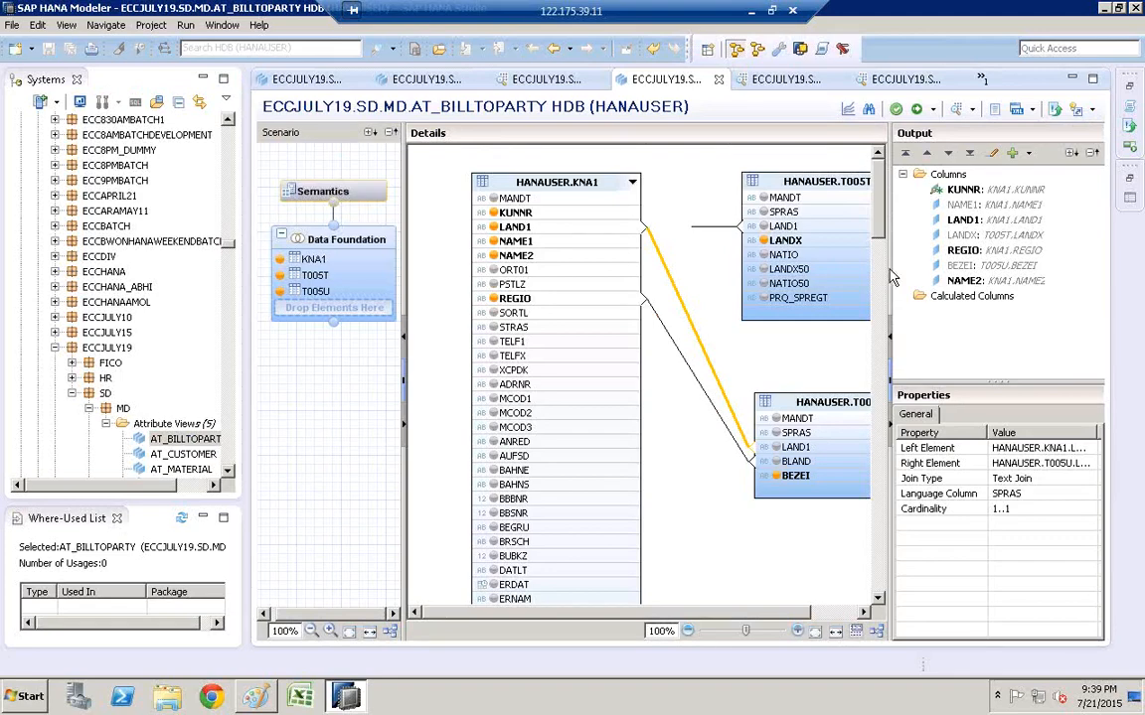
pyautogui.moveTo(894, 235); pyautogui.dragTo(1001, 261)
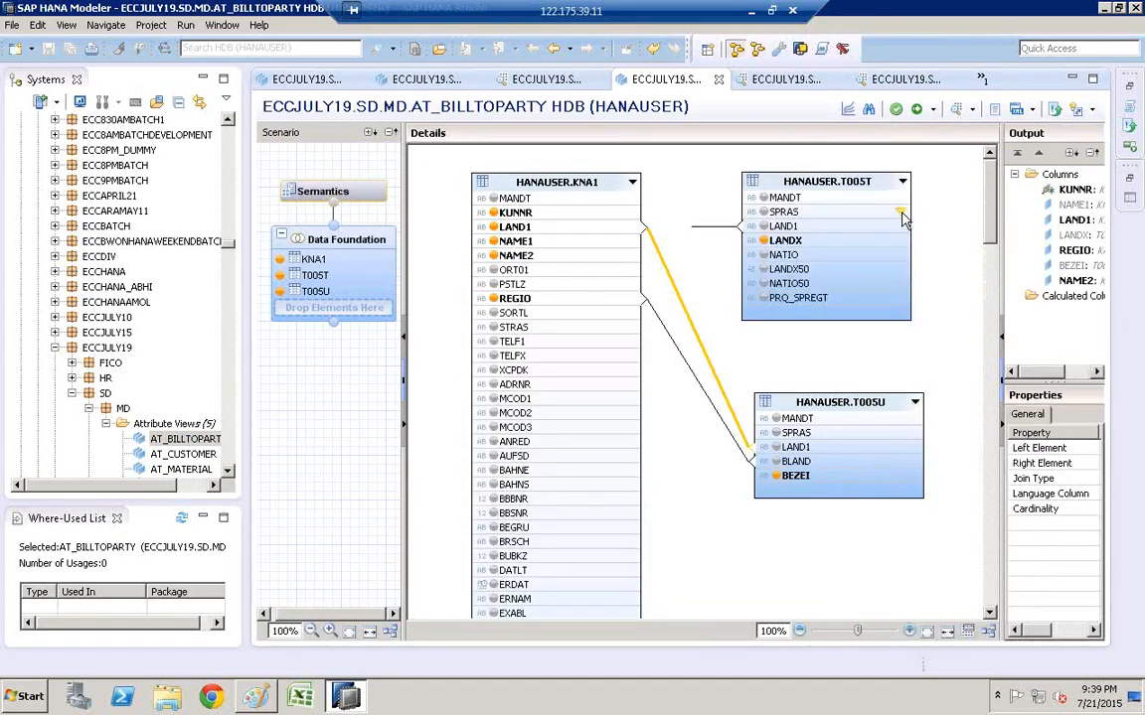
pyautogui.click(901, 214)
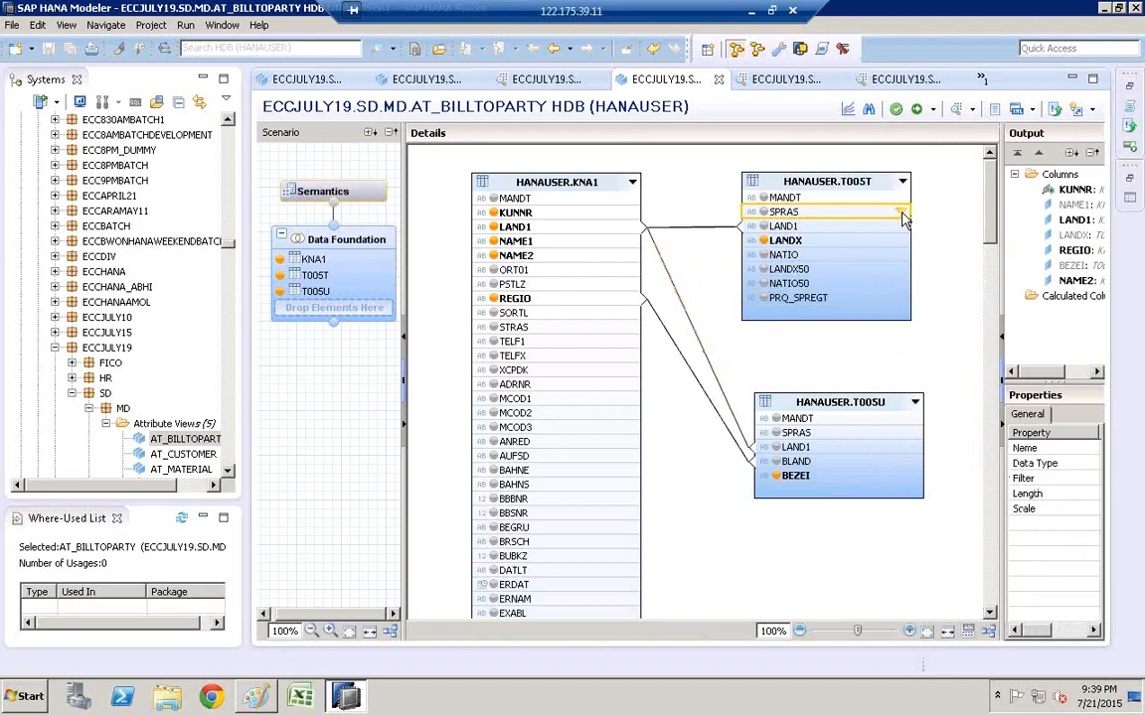
pyautogui.rightClick(903, 218)
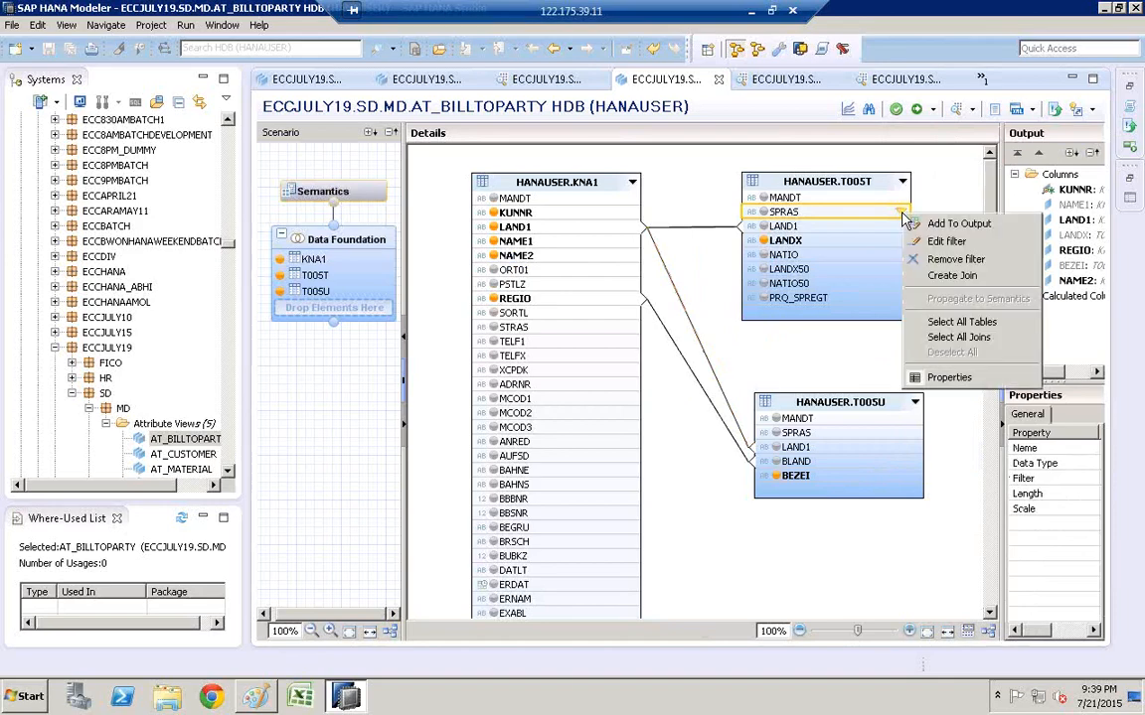
pyautogui.click(949, 244)
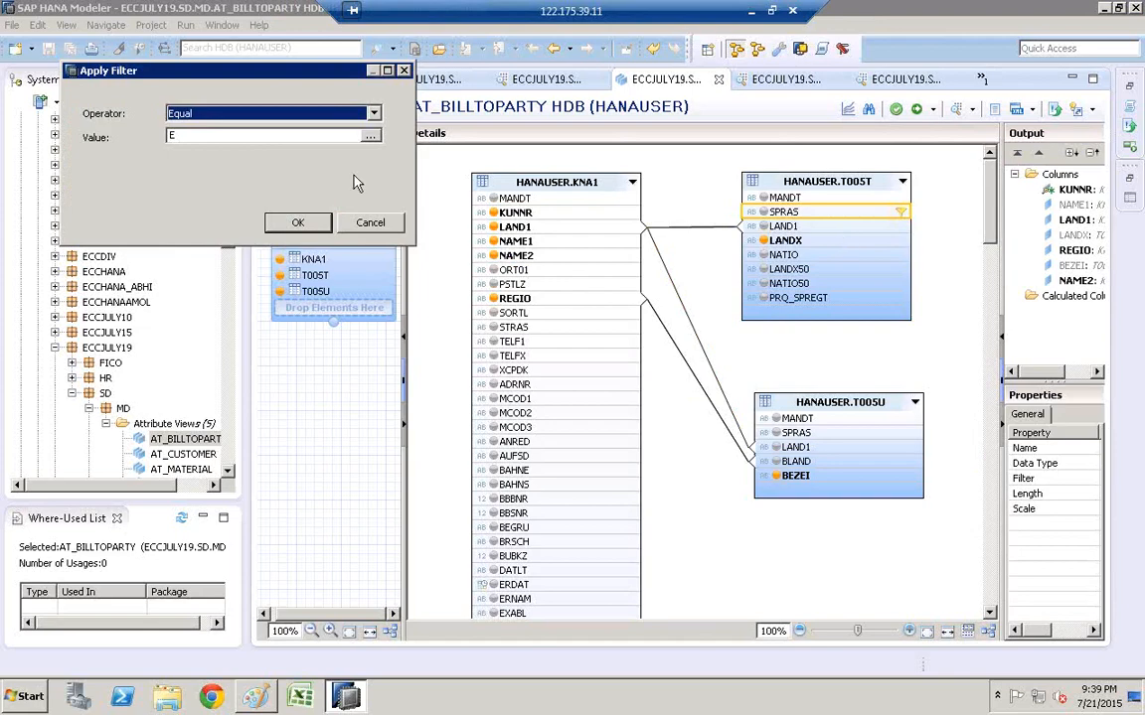
pyautogui.click(189, 136)
pyautogui.write('E')
pyautogui.click(189, 137)
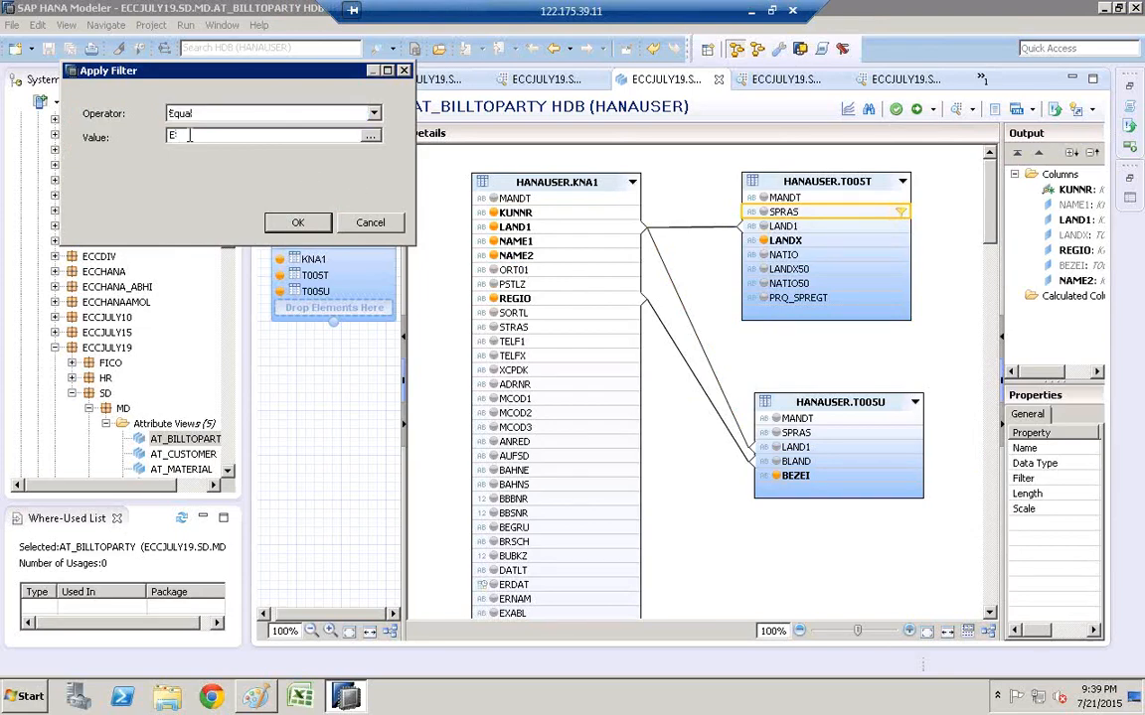
pyautogui.press('BackSpace')
pyautogui.write('$$language$$')
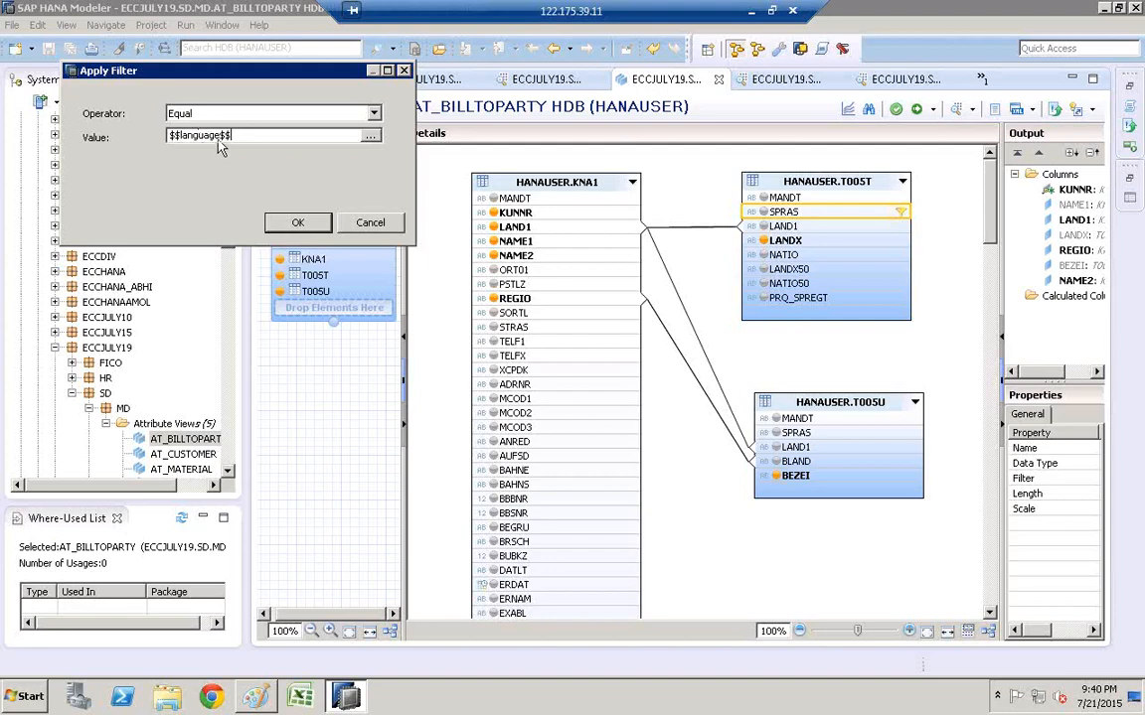
pyautogui.click(303, 223)
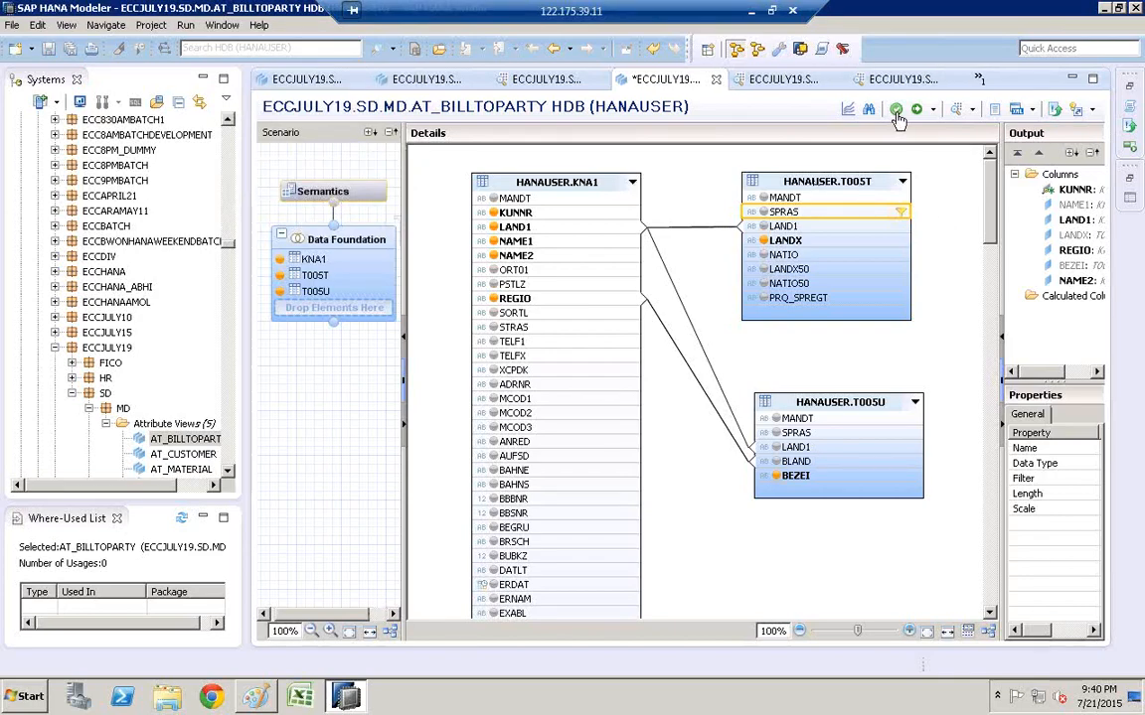
pyautogui.rightClick(901, 217)
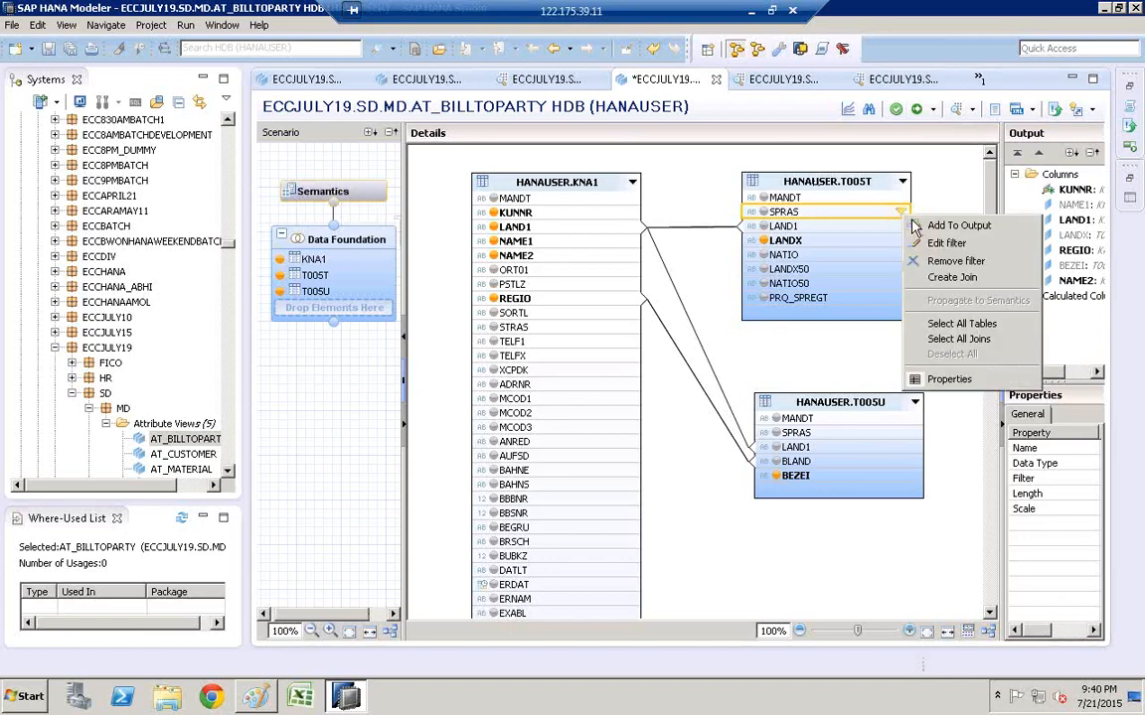
pyautogui.click(945, 243)
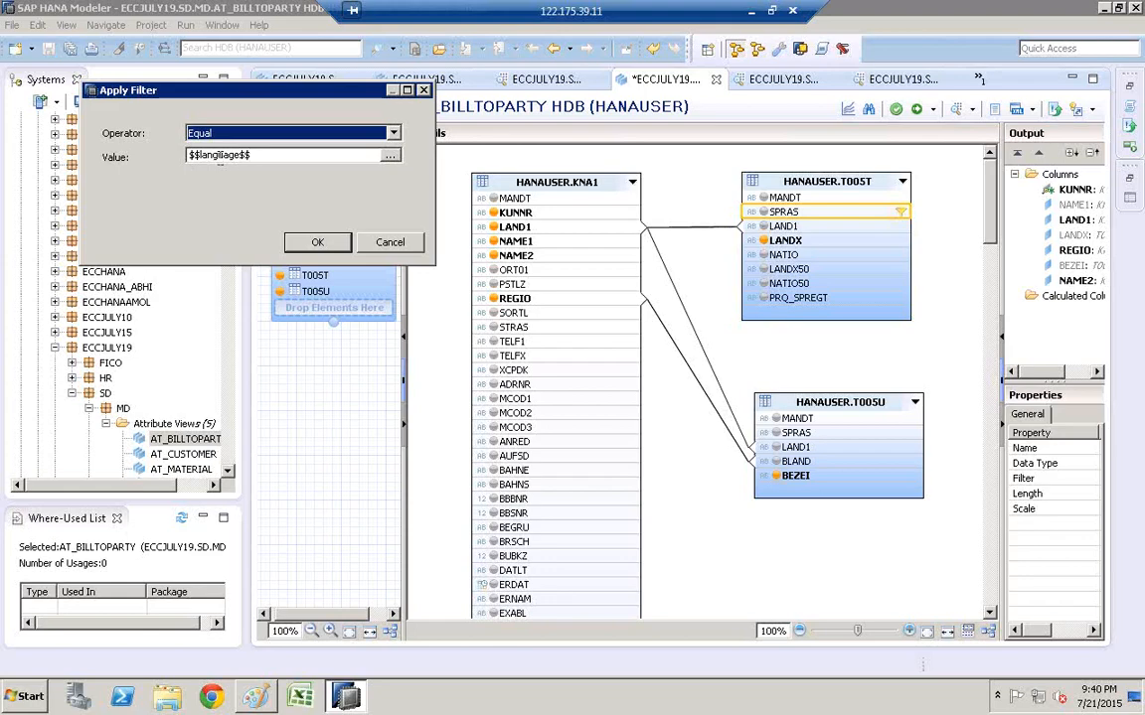
pyautogui.click(318, 242)
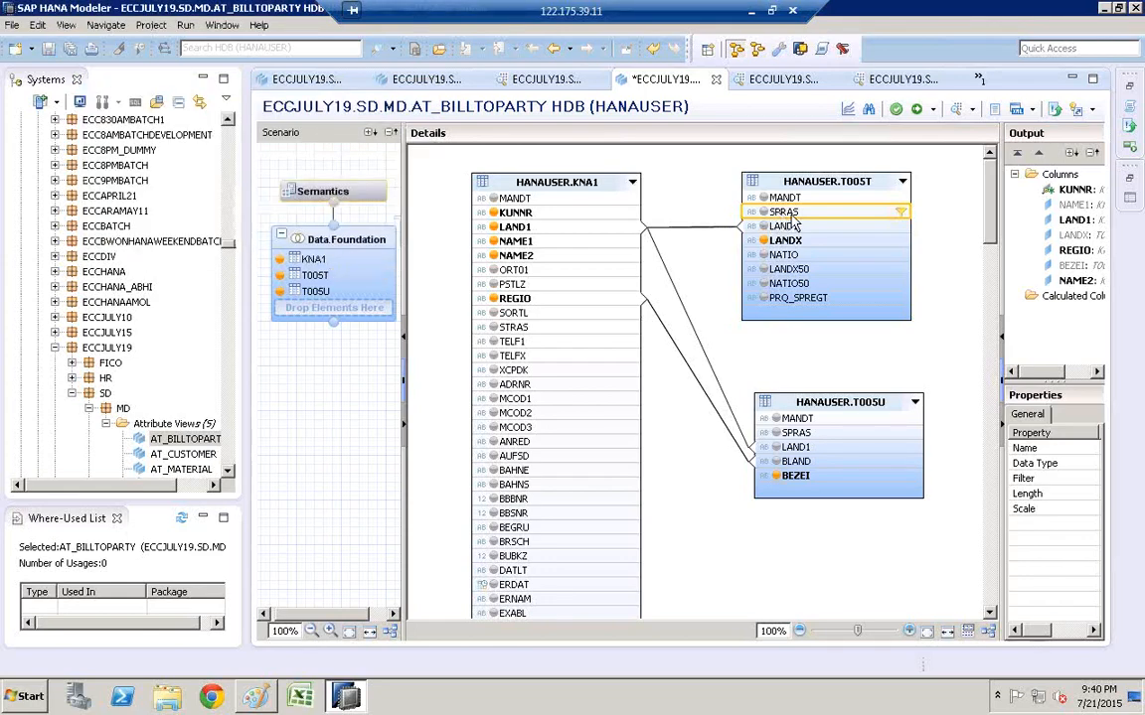
# - Validate AT_BILLTOPARTY, then save and activate it
pyautogui.moveTo(795, 224)
pyautogui.click(897, 109)
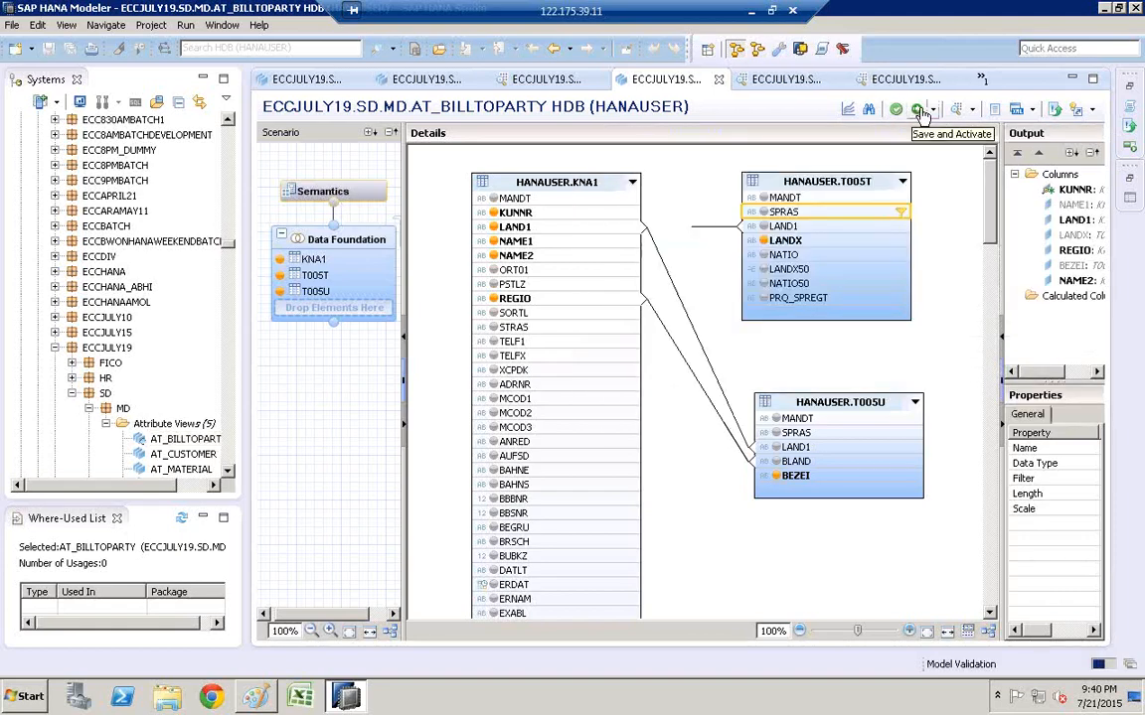
pyautogui.click(919, 110)
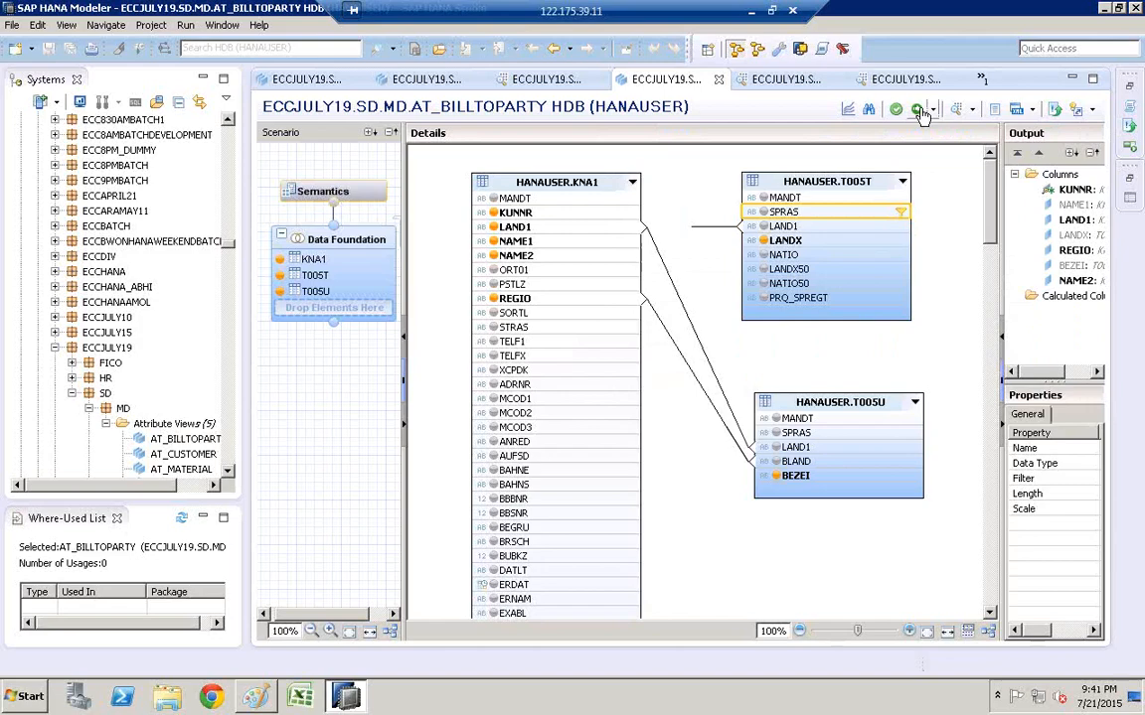
# - Preview the raw data of AT_BILLTOPARTY again and compare LANDX and BEZEI with the two earlier previews
pyautogui.rightClick(167, 445)
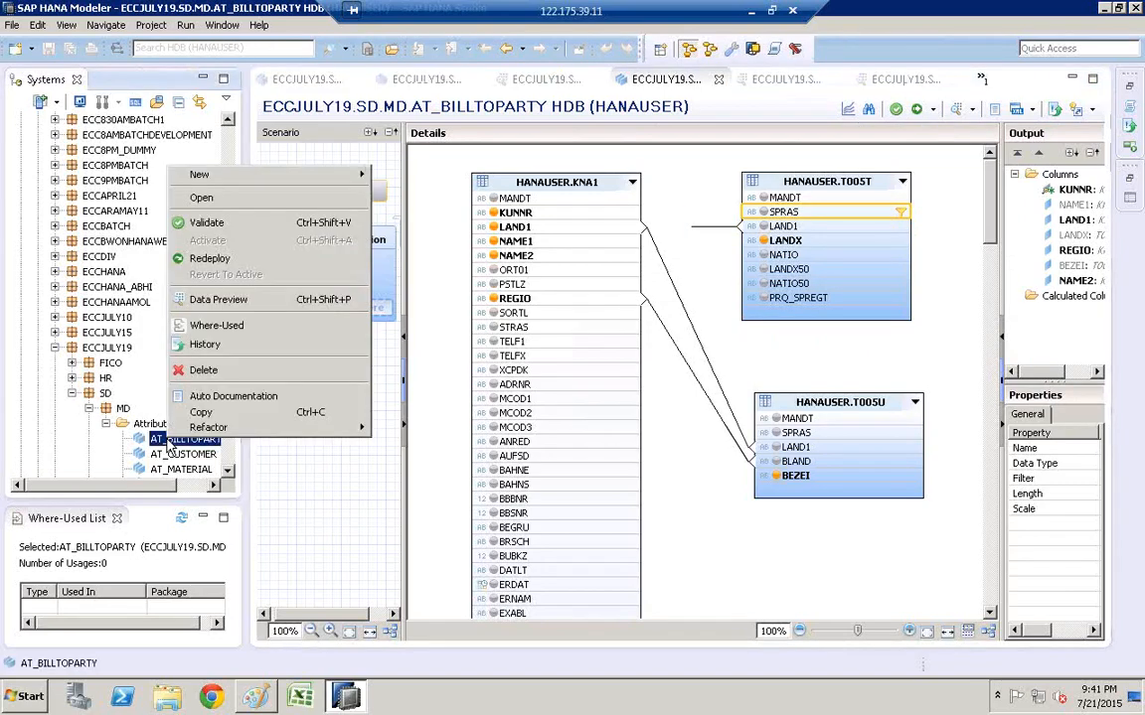
pyautogui.click(266, 303)
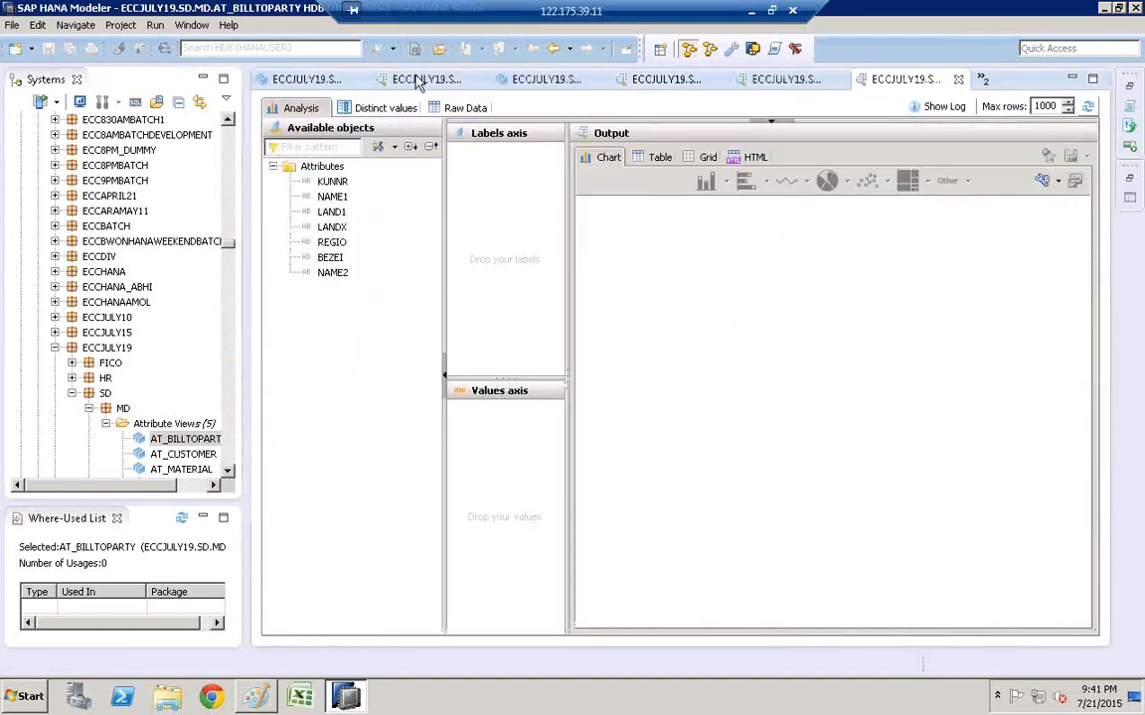
pyautogui.click(467, 108)
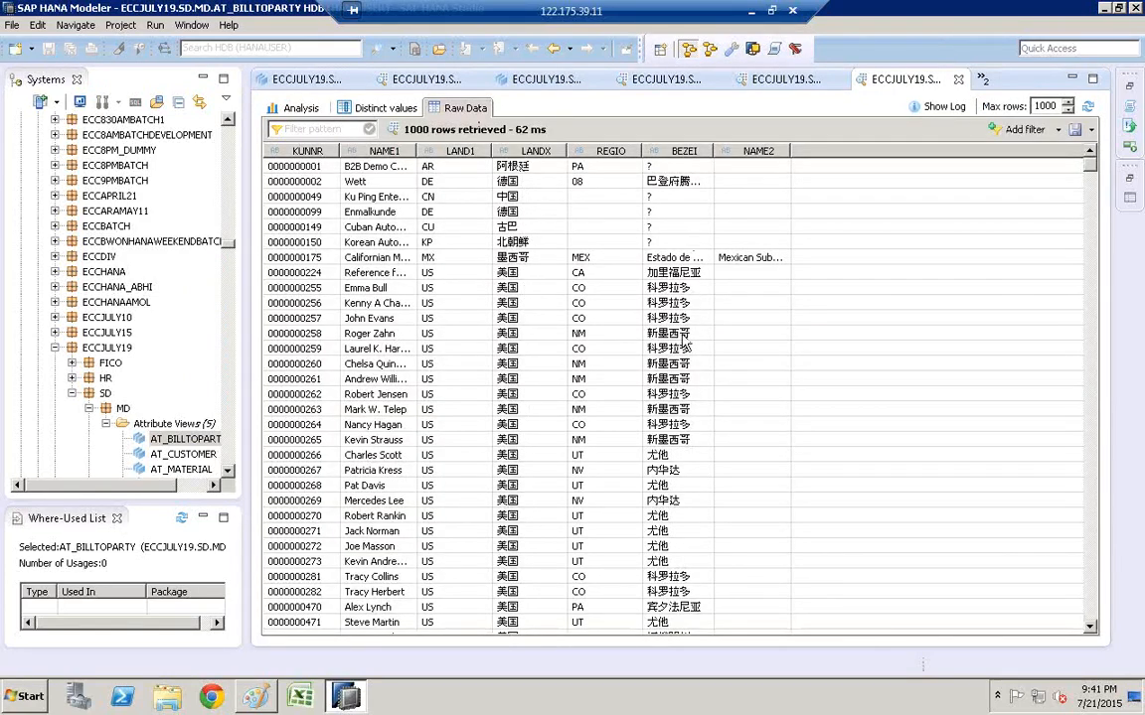
pyautogui.click(663, 81)
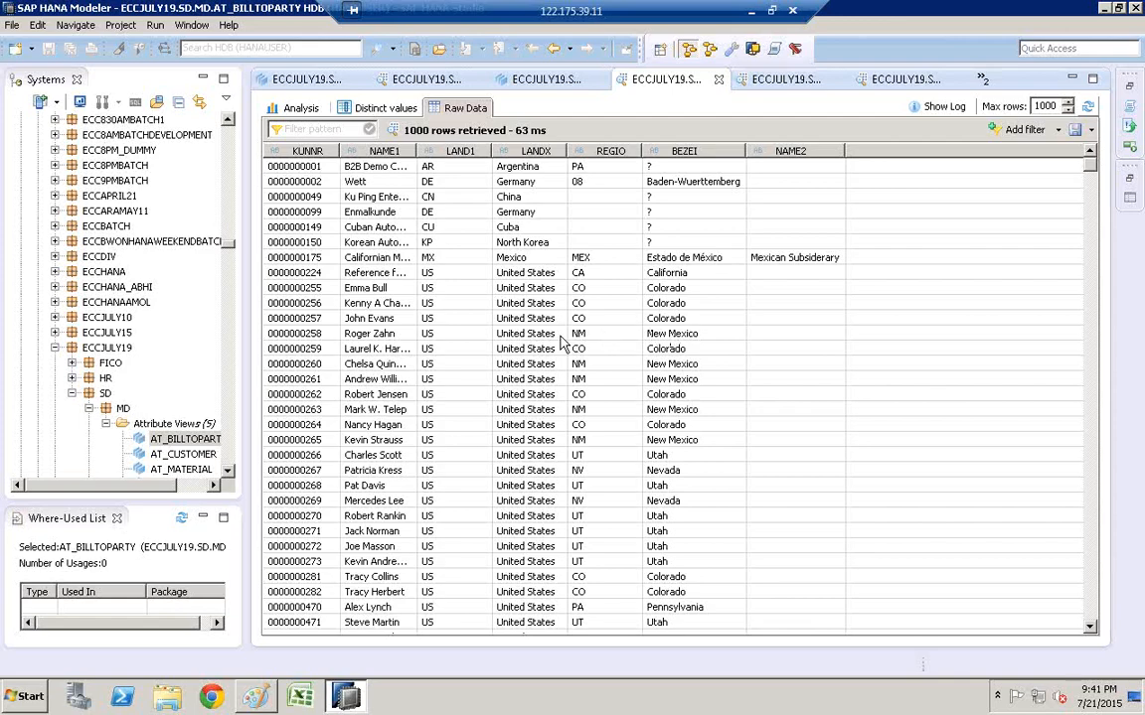
pyautogui.click(795, 79)
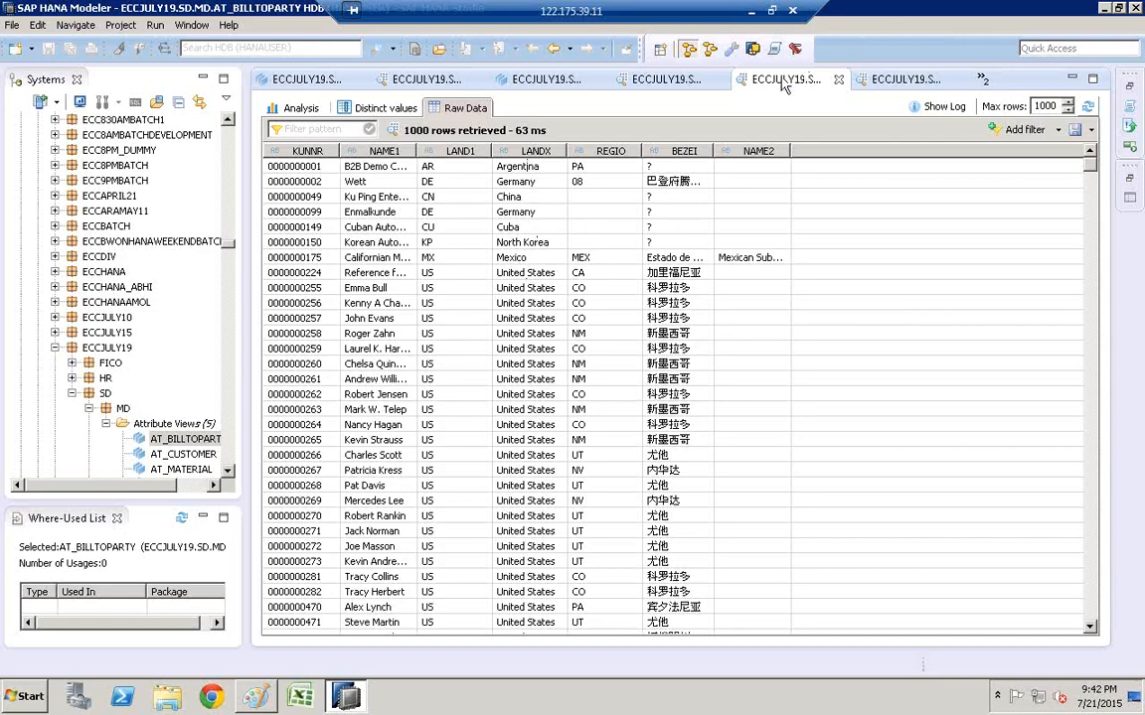
pyautogui.click(906, 79)
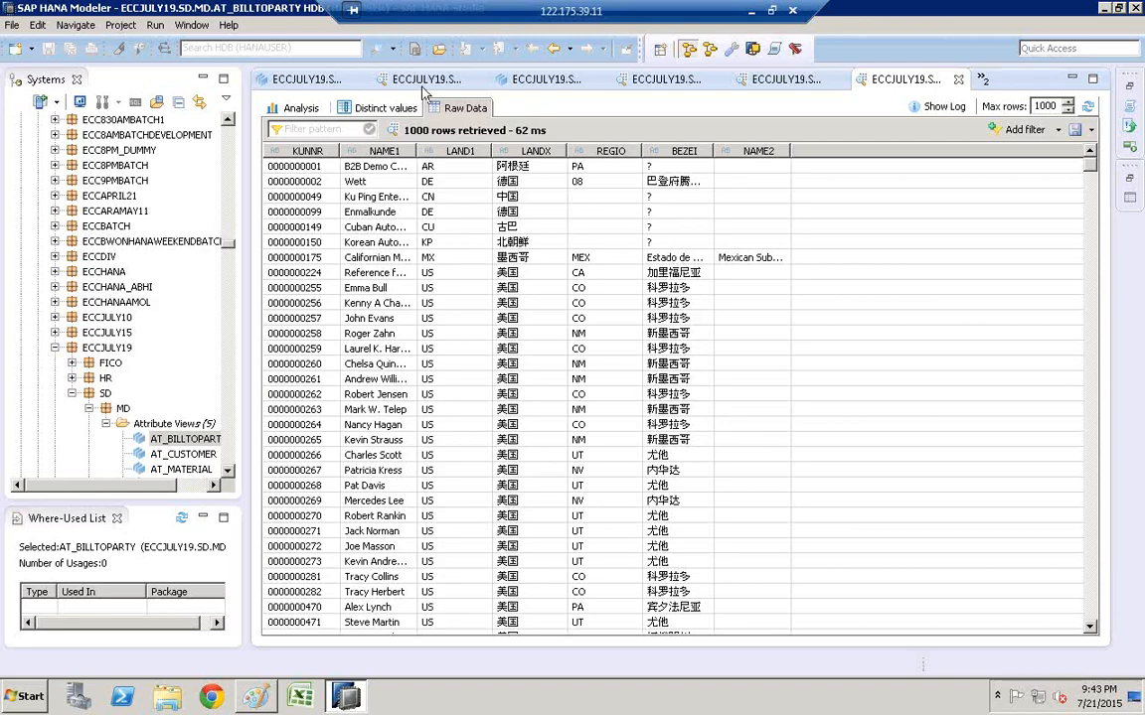
# - Open the AT_CUSTOMER data foundation, then review the LAND1 join properties between KNA1 and T005T in AT_BILLTOPARTY
pyautogui.click(289, 84)
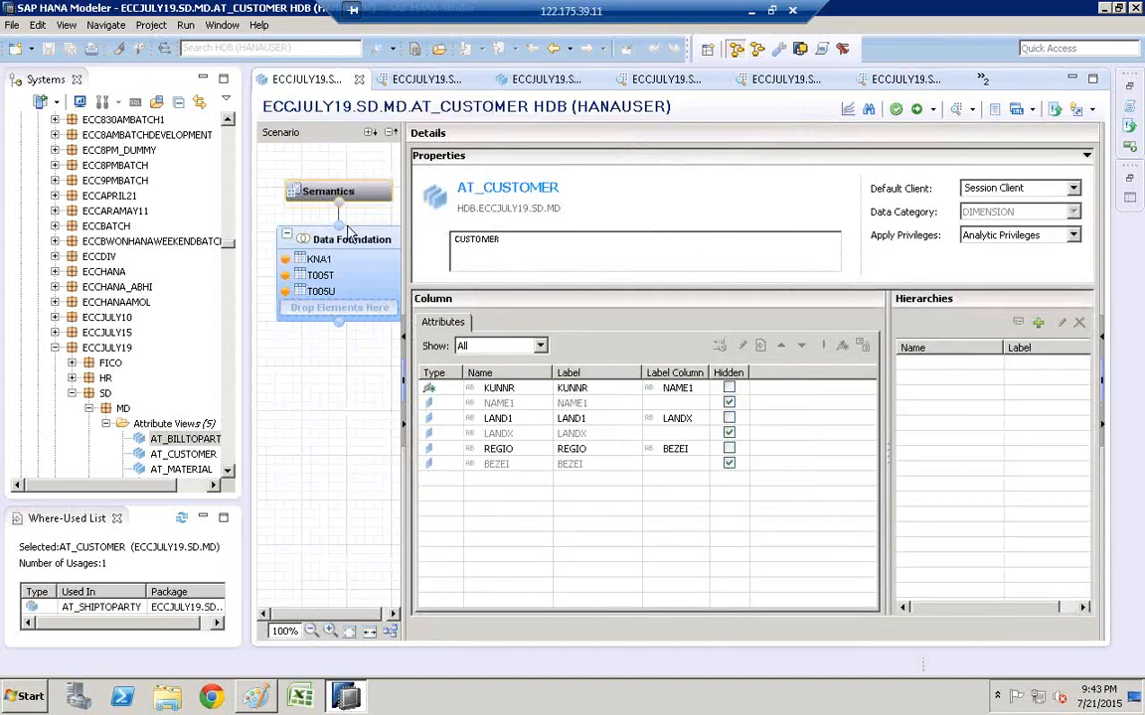
pyautogui.click(348, 236)
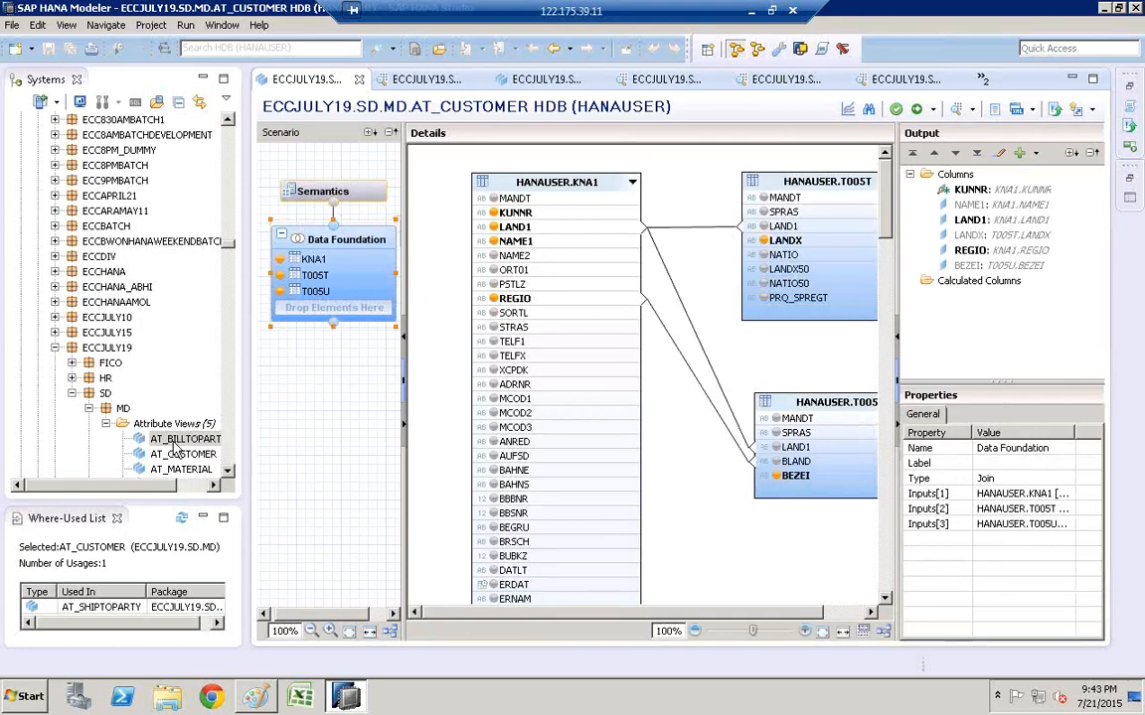
pyautogui.doubleClick(174, 443)
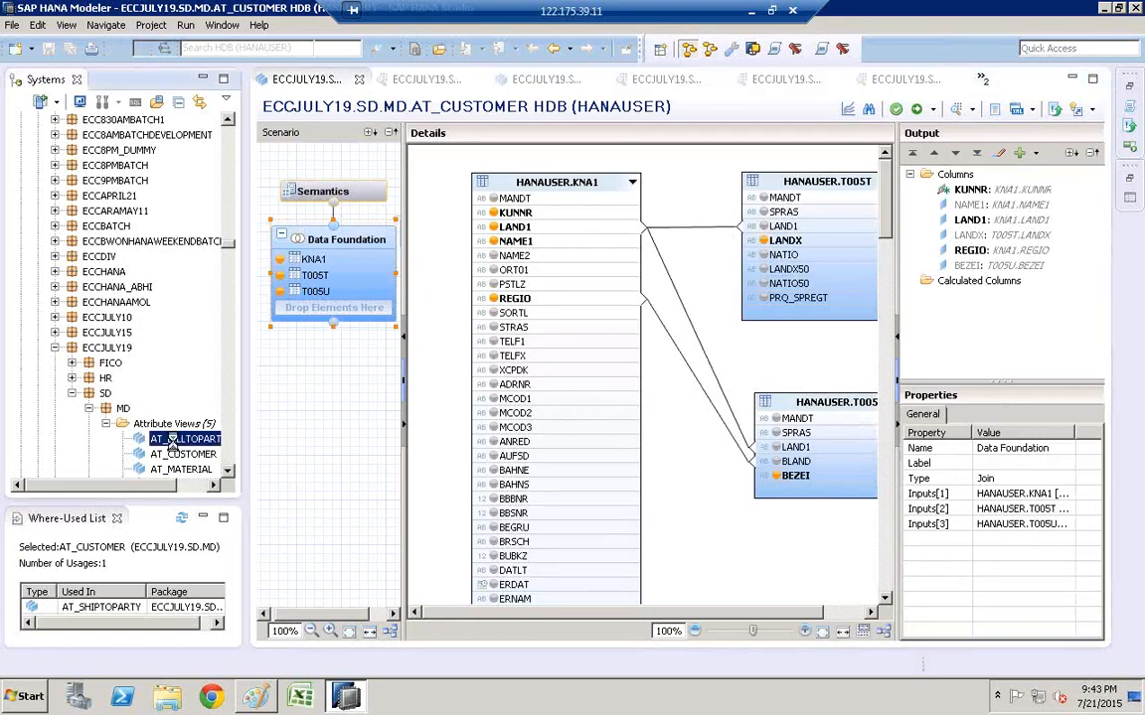
pyautogui.click(699, 231)
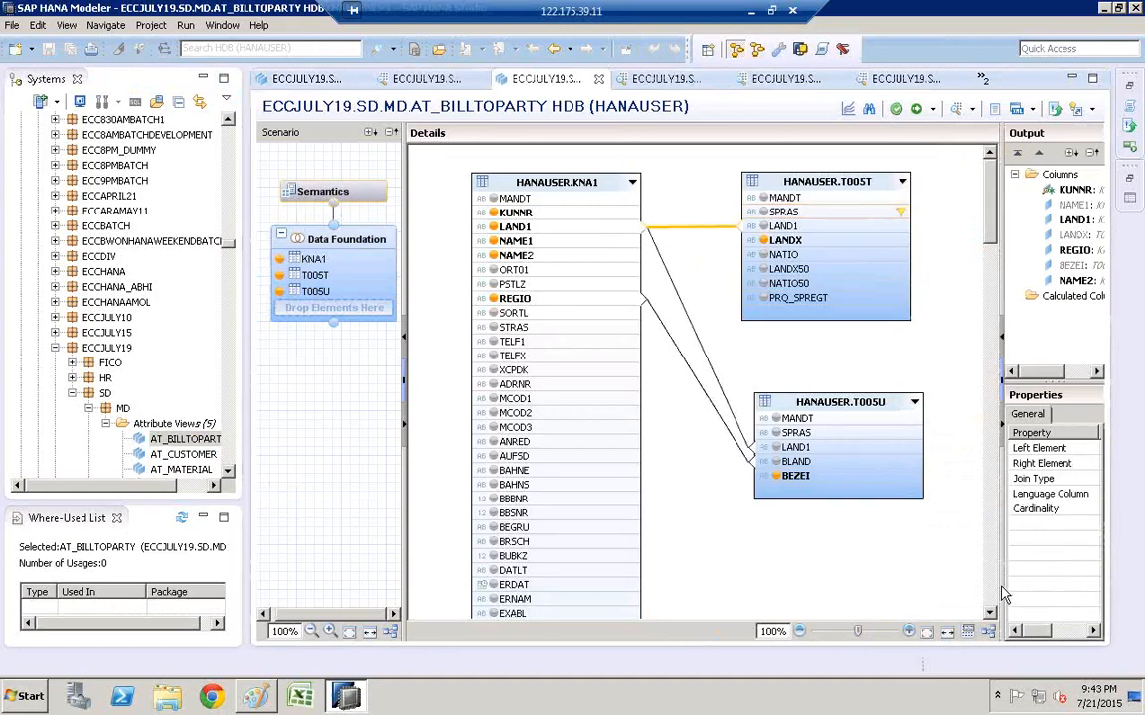
pyautogui.moveTo(866, 579); pyautogui.dragTo(861, 579)
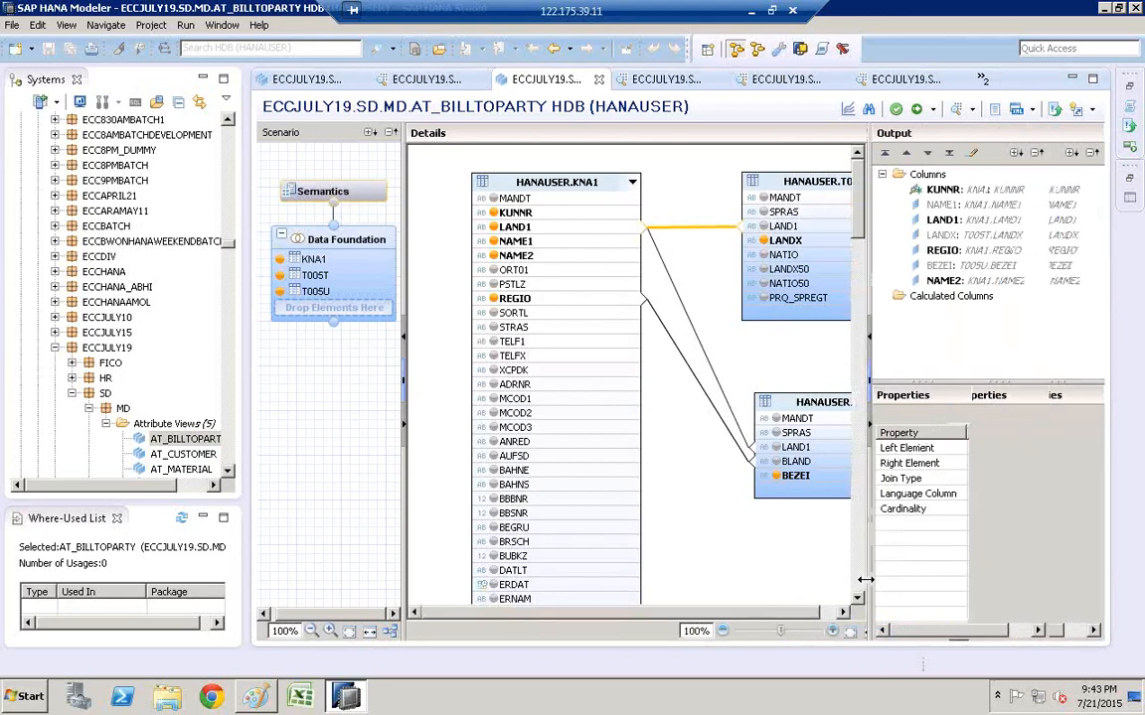
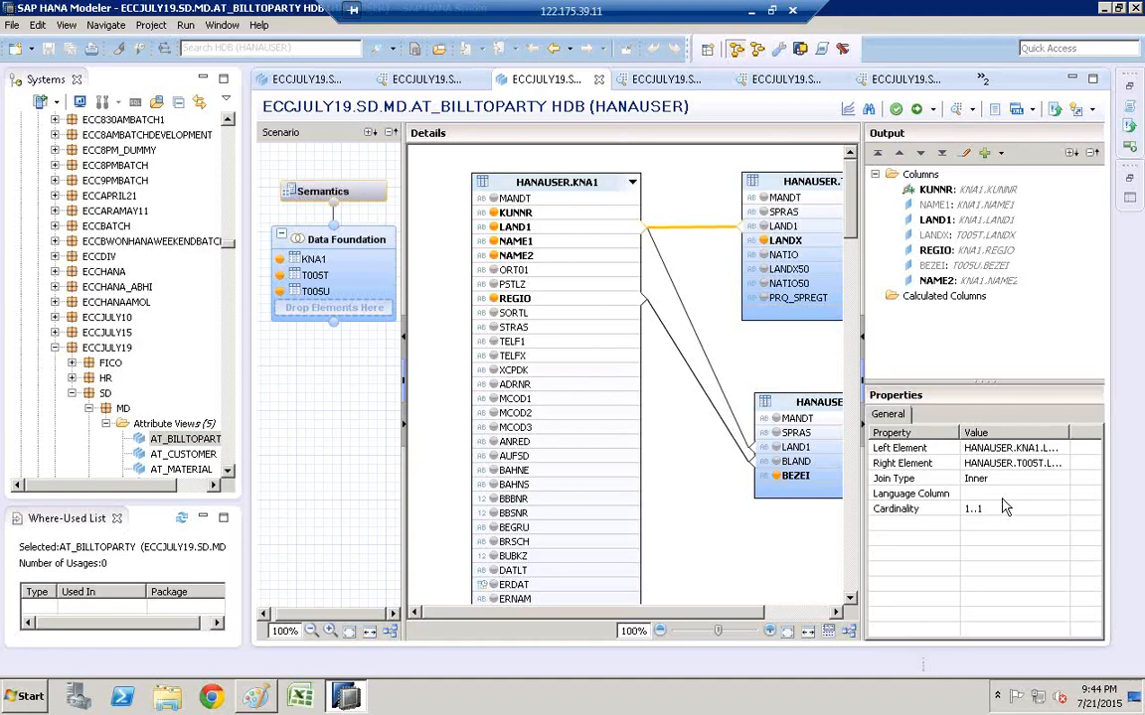
# - Reopen AT_CUSTOMER and review the properties of its LAND1 join between KNA1 and T005T
pyautogui.click(230, 474)
pyautogui.click(230, 474)
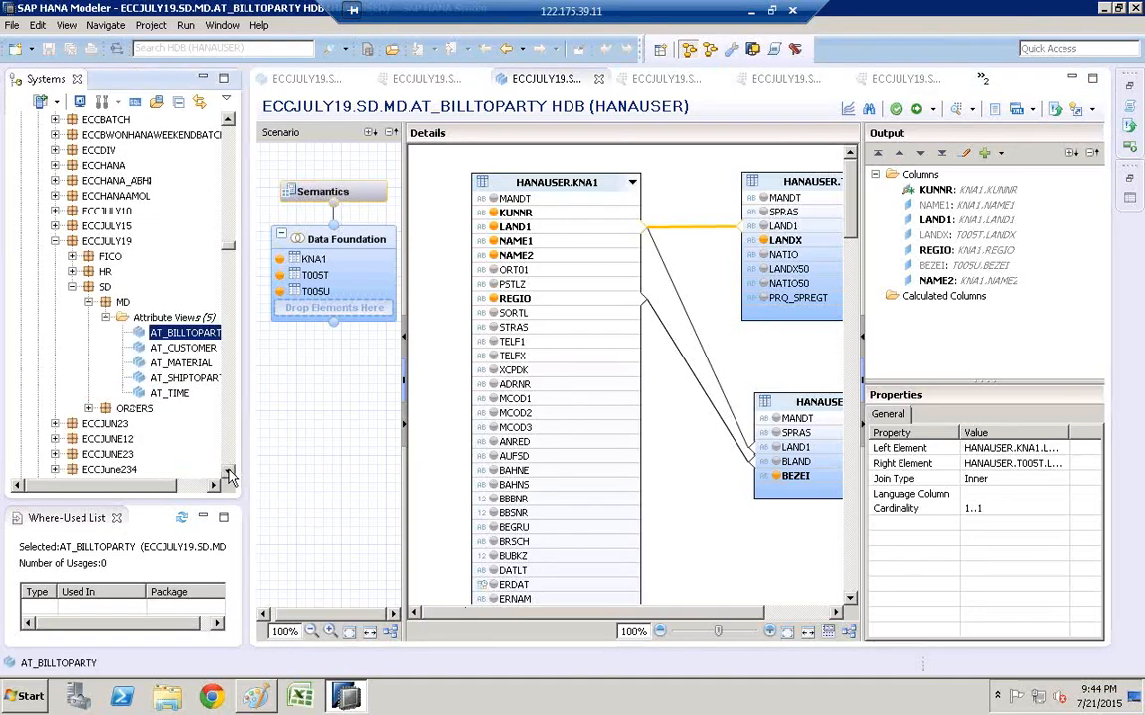
pyautogui.click(229, 474)
pyautogui.doubleClick(178, 318)
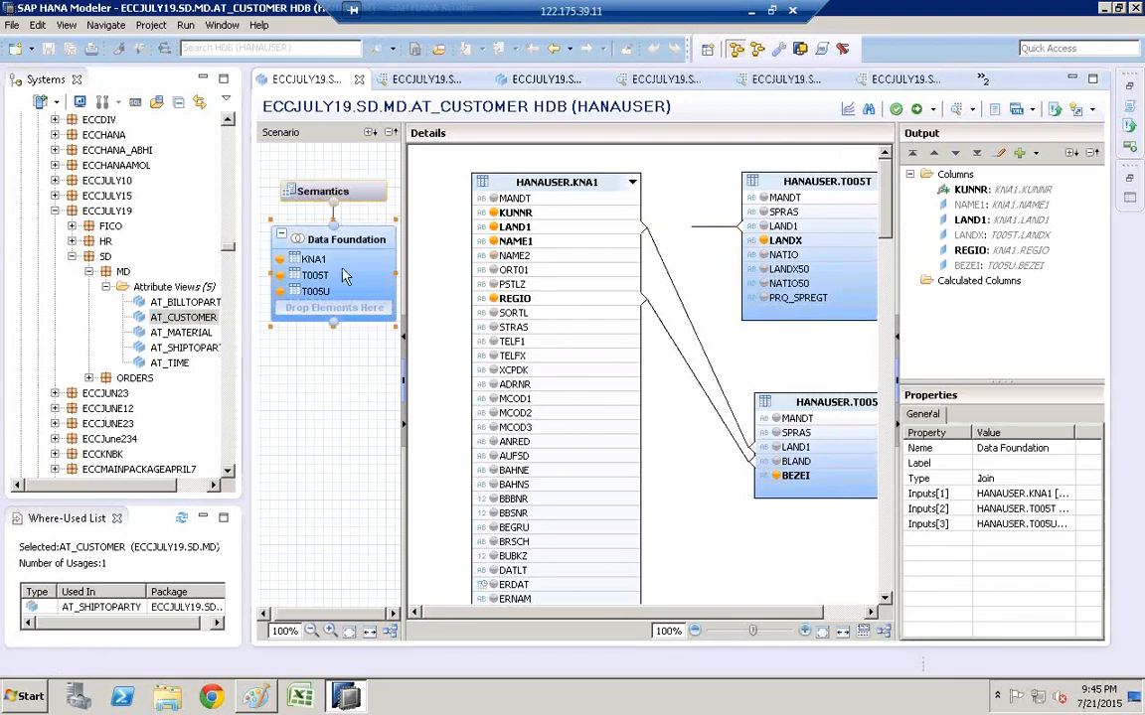
pyautogui.click(698, 230)
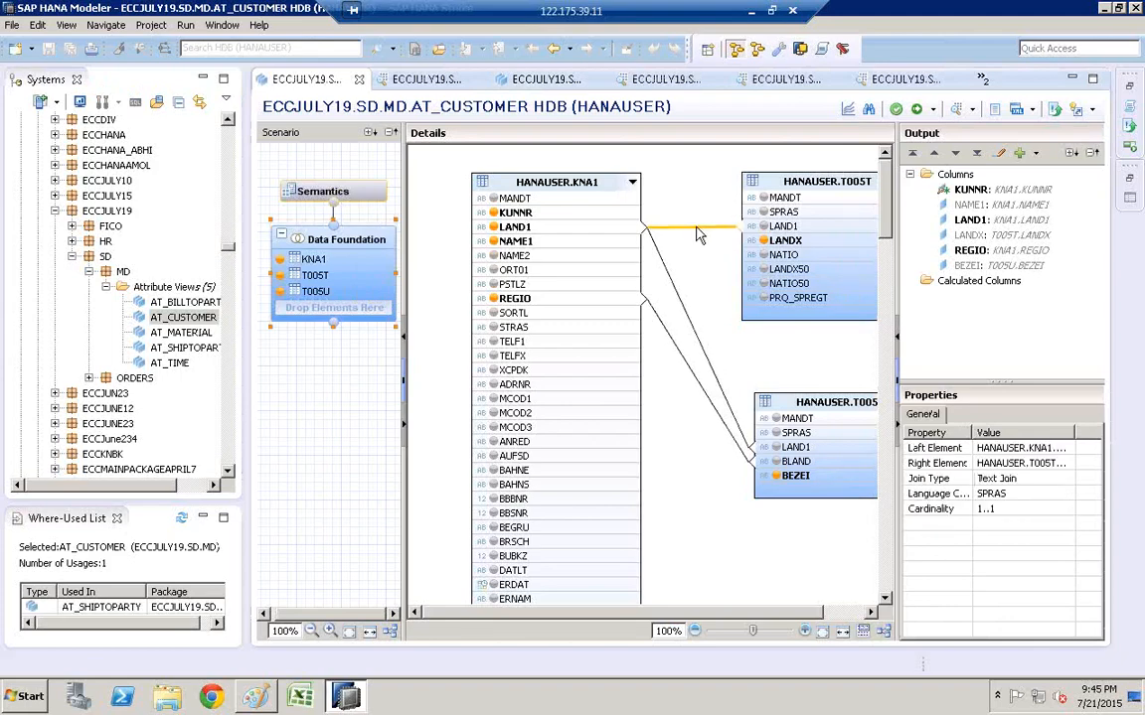
pyautogui.rightClick(507, 231)
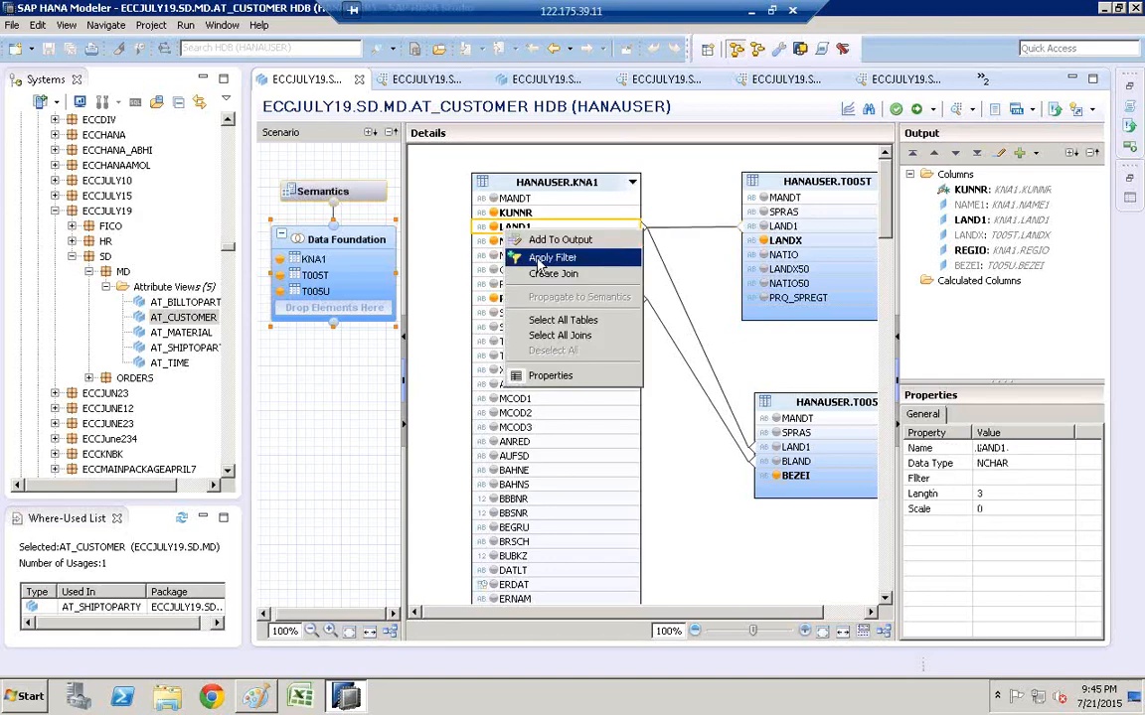
pyautogui.click(541, 258)
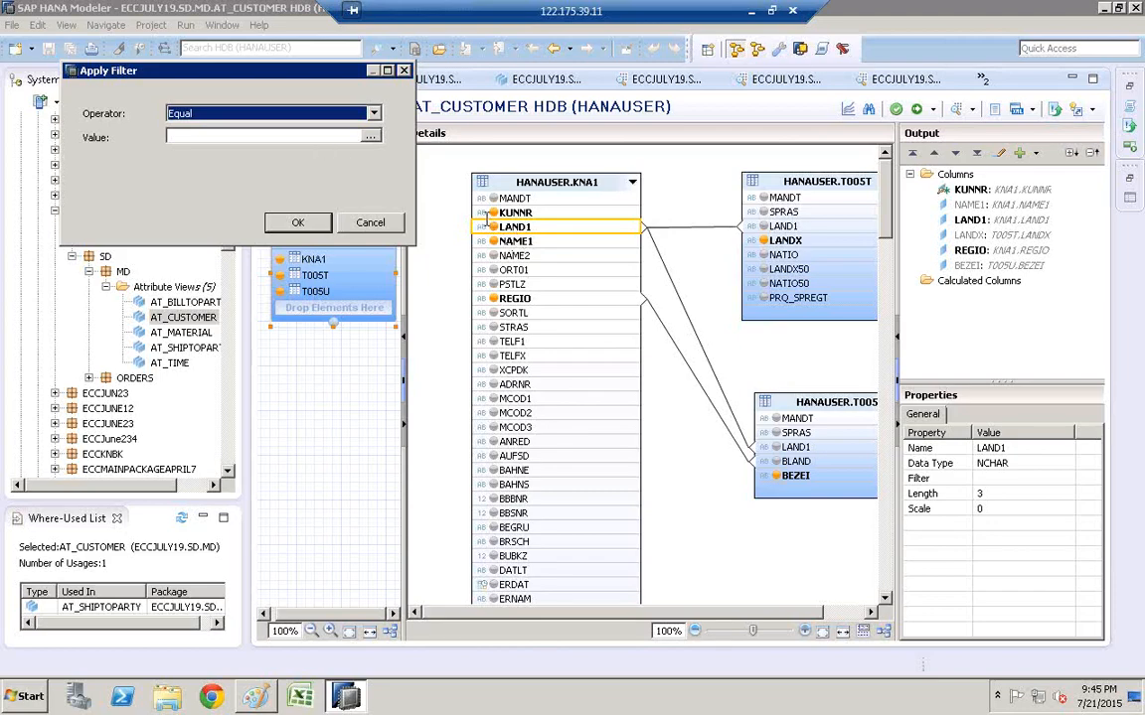
pyautogui.click(370, 223)
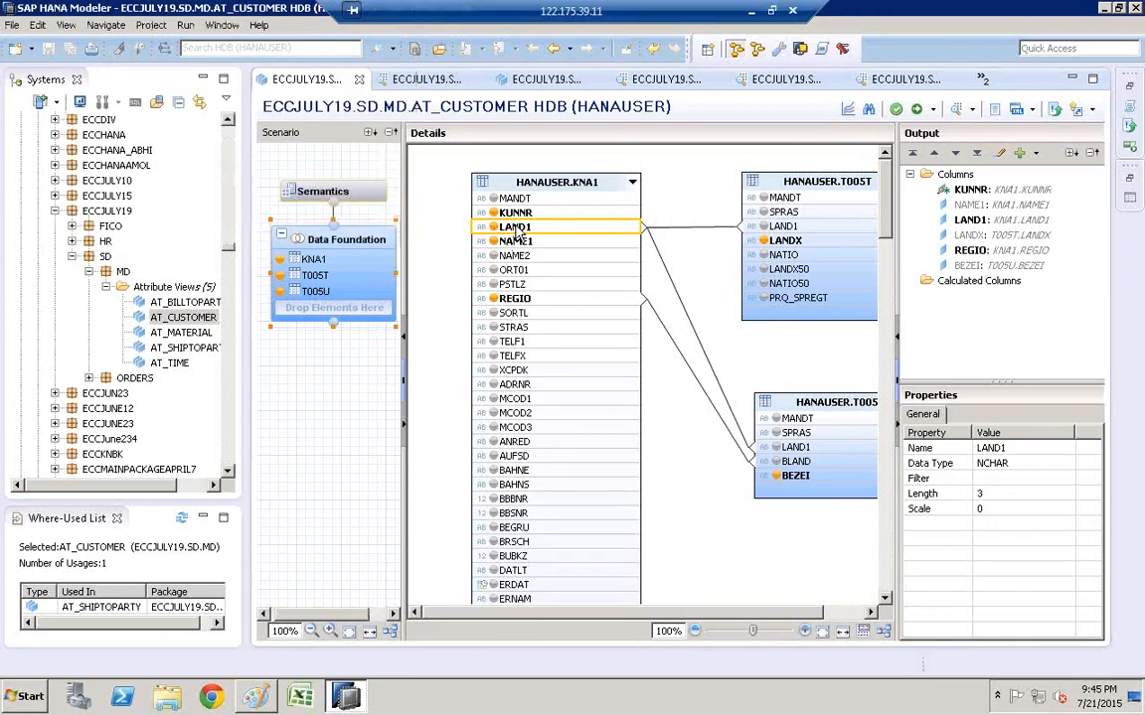
# - Apply an Equal filter with value US to LAND1 in KNA1, then validate, save and activate AT_CUSTOMER
pyautogui.rightClick(518, 228)
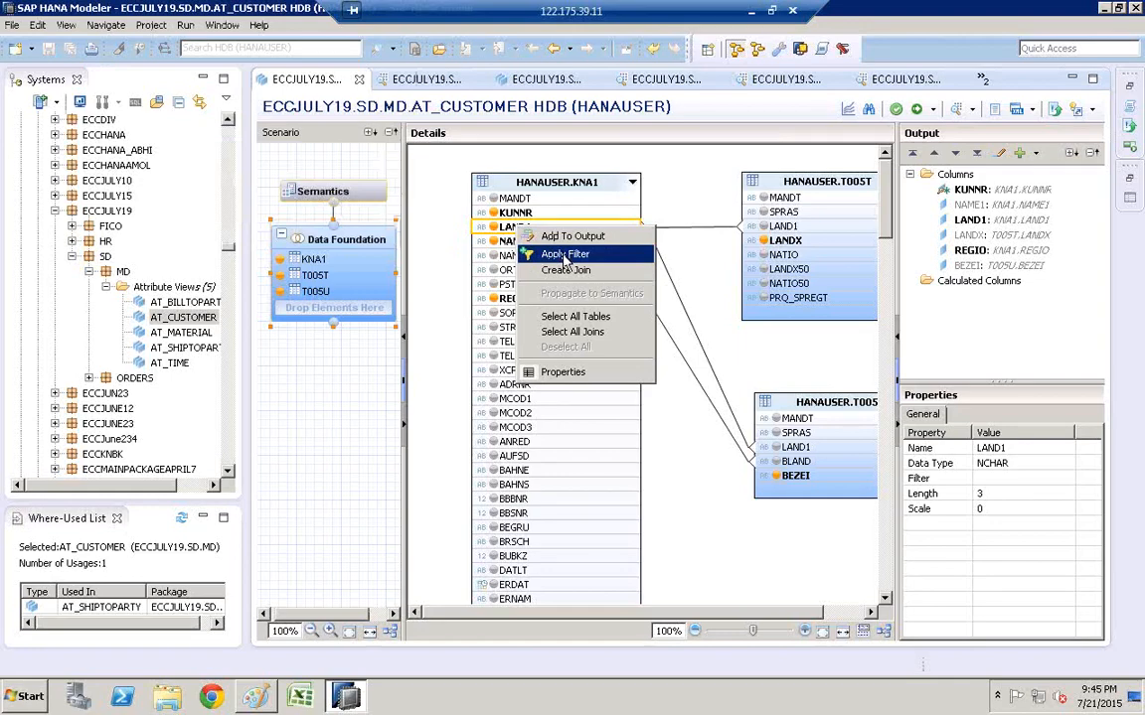
pyautogui.click(564, 255)
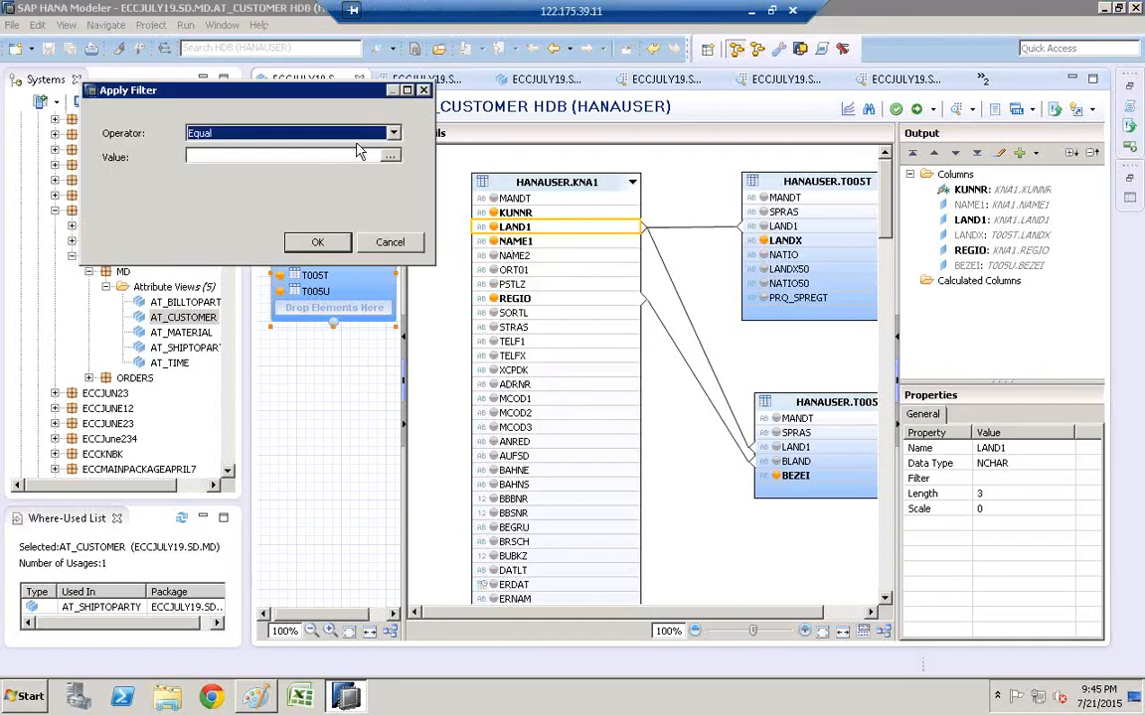
pyautogui.click(388, 158)
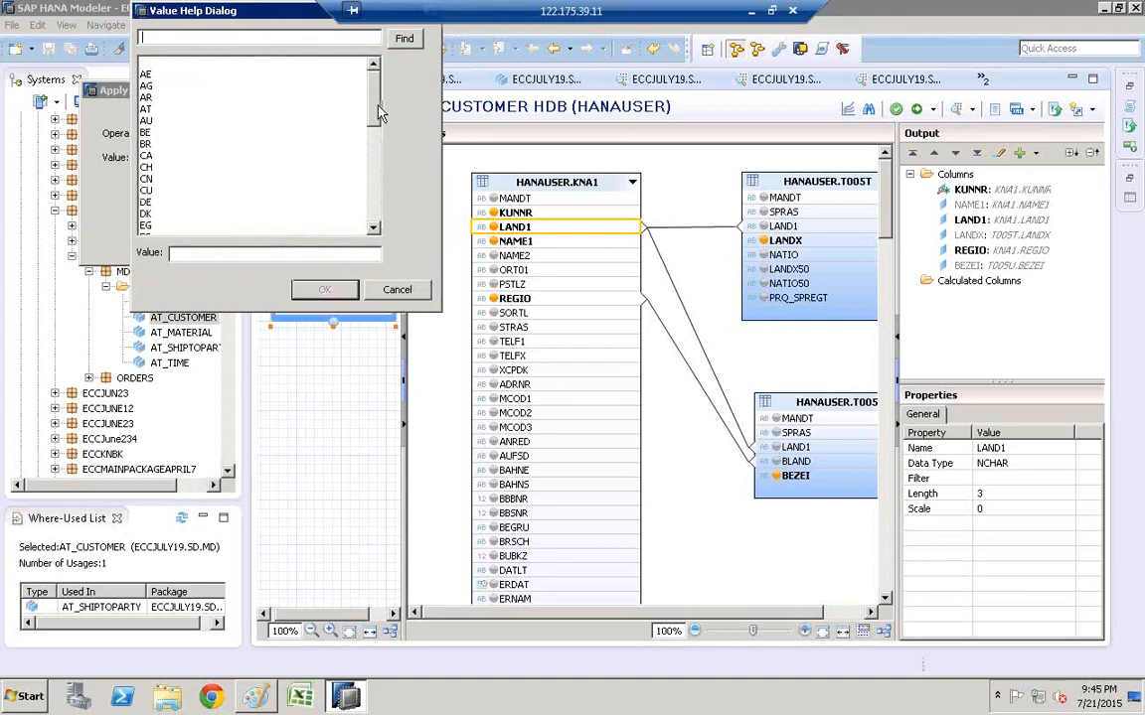
pyautogui.click(157, 121)
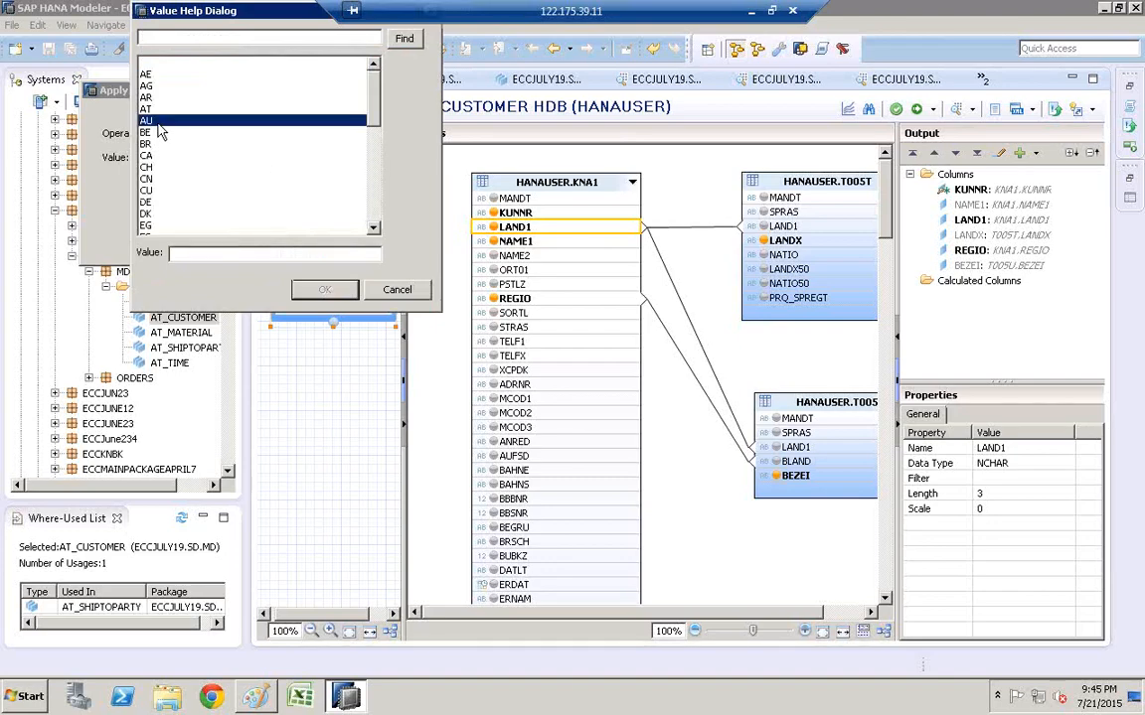
pyautogui.press('u')
pyautogui.press('s')
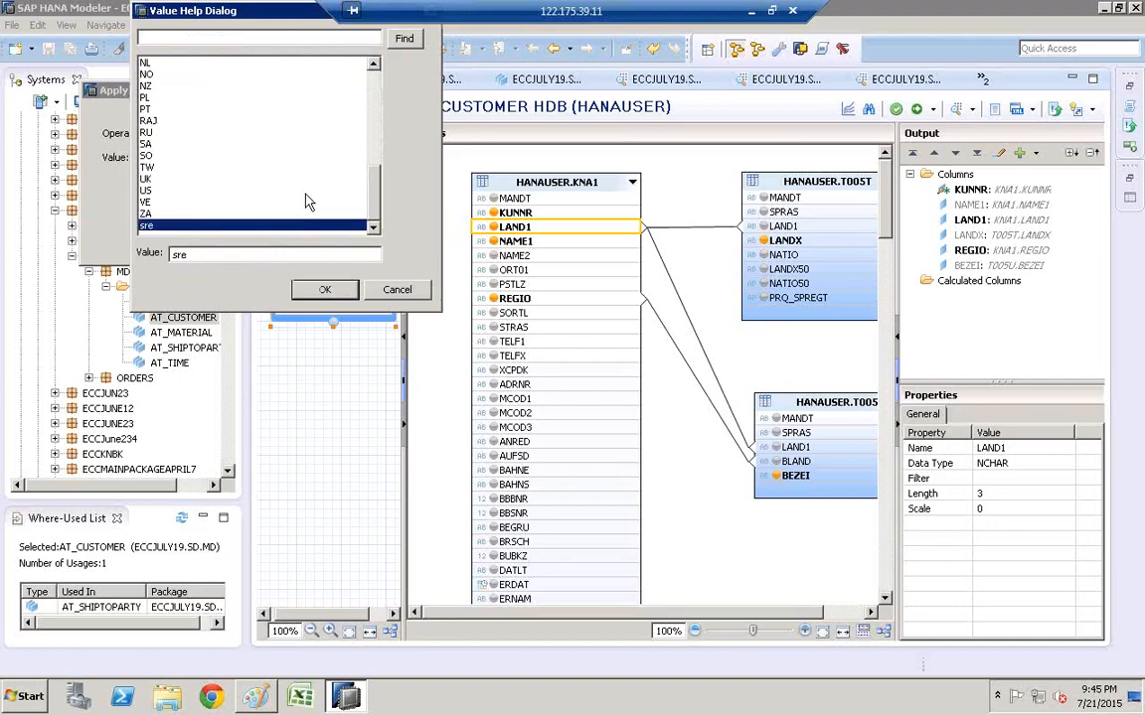
pyautogui.click(166, 192)
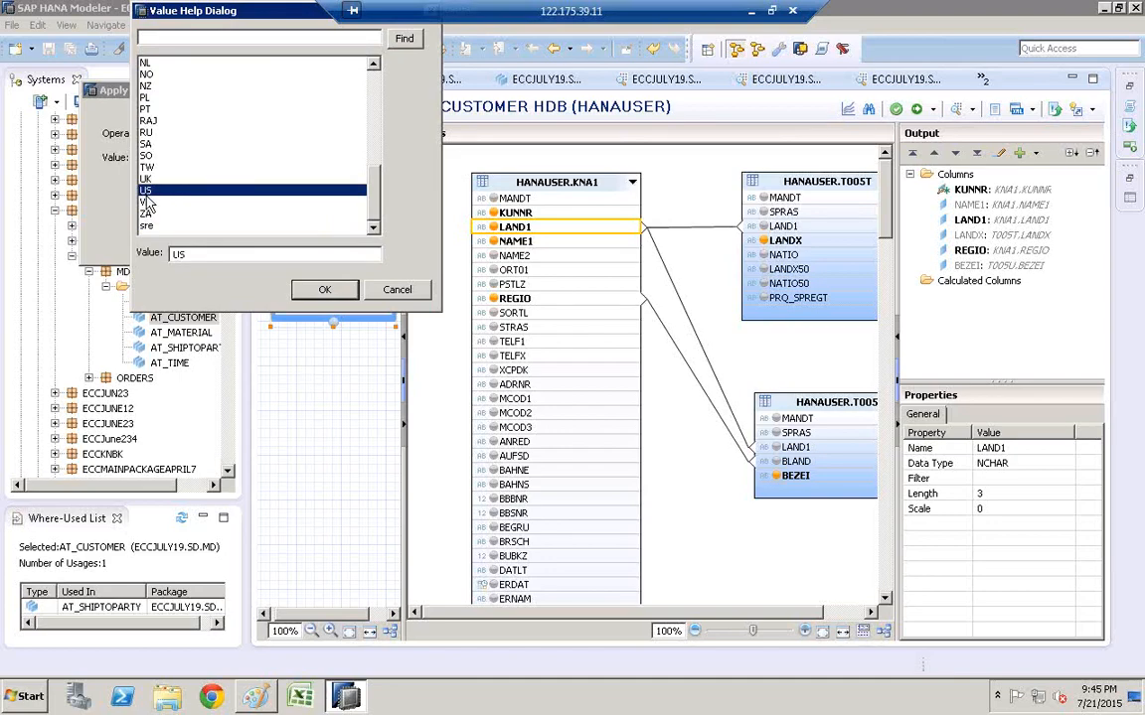
pyautogui.click(326, 290)
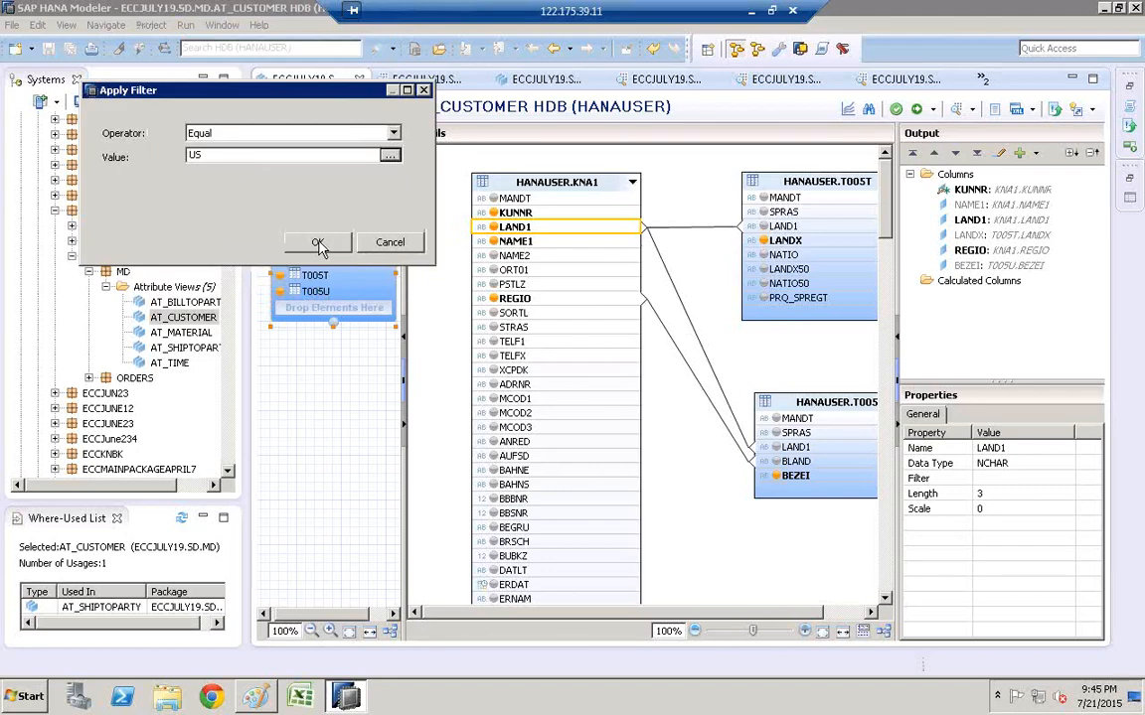
pyautogui.click(317, 243)
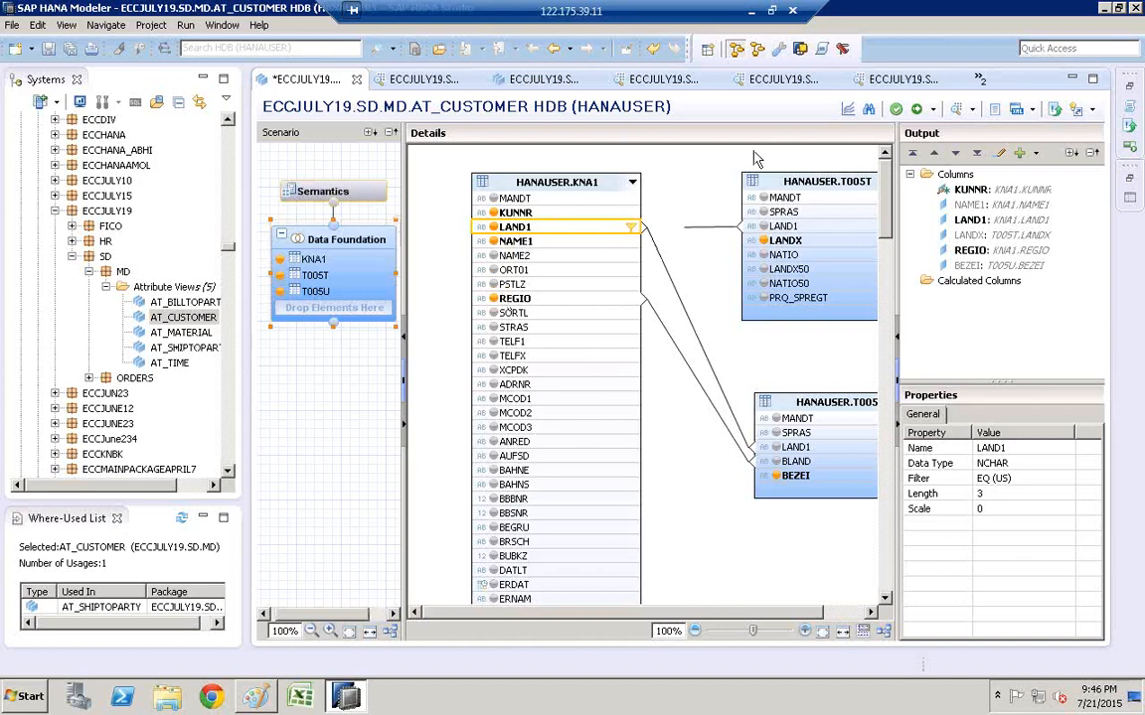
pyautogui.click(896, 111)
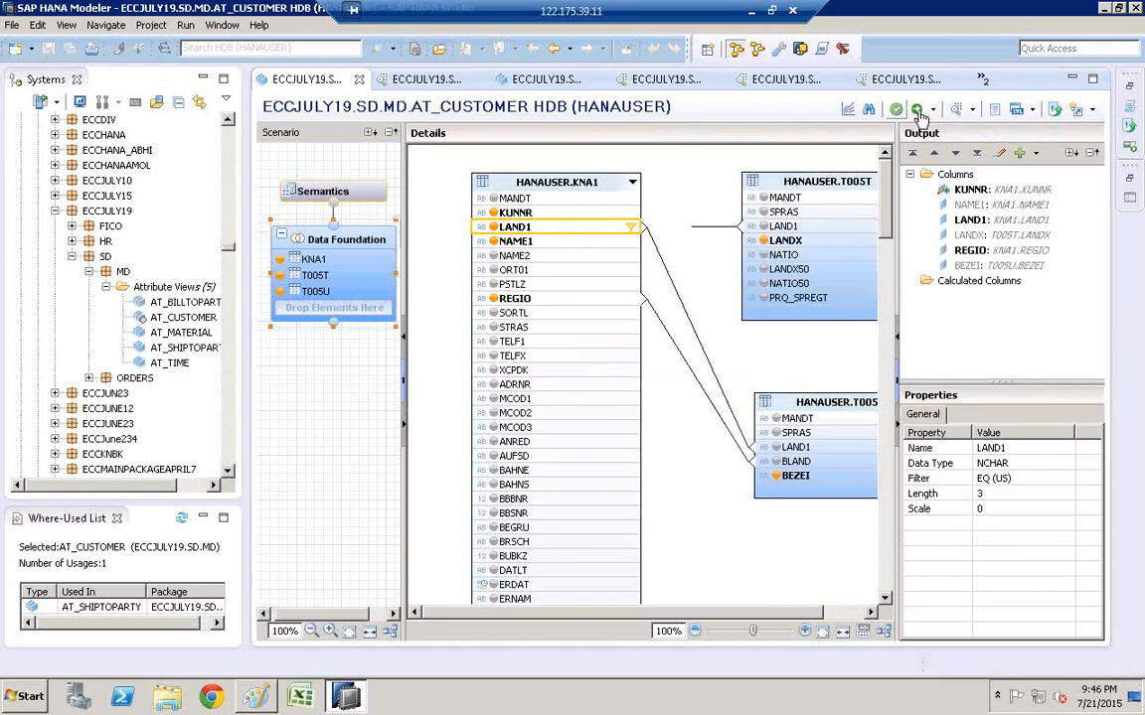
pyautogui.click(920, 117)
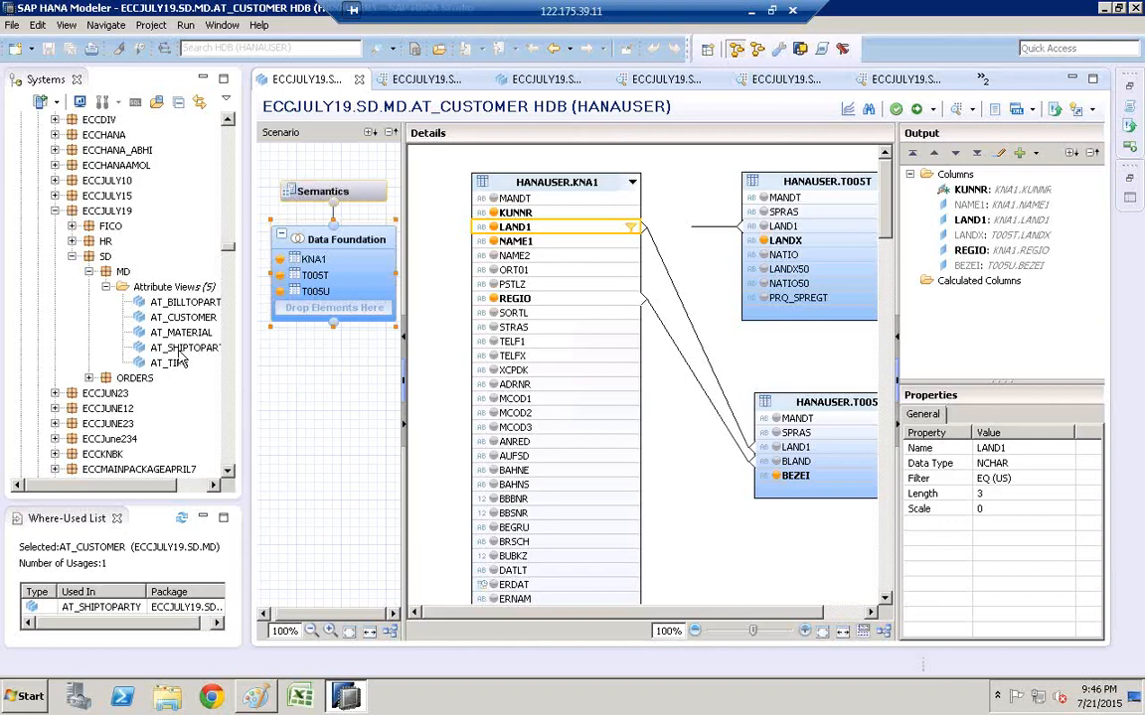
# - Preview the data of AT_CUSTOMER and examine the distinct values of LAND1 with the US filter active
pyautogui.click(179, 322)
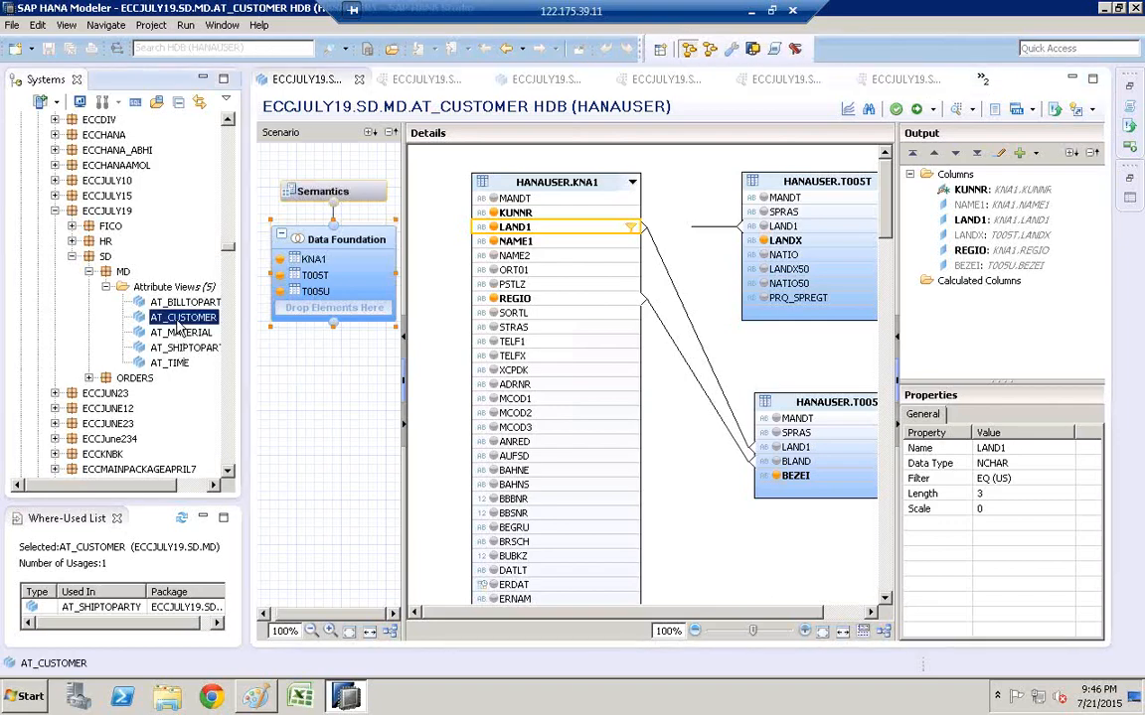
pyautogui.rightClick(178, 324)
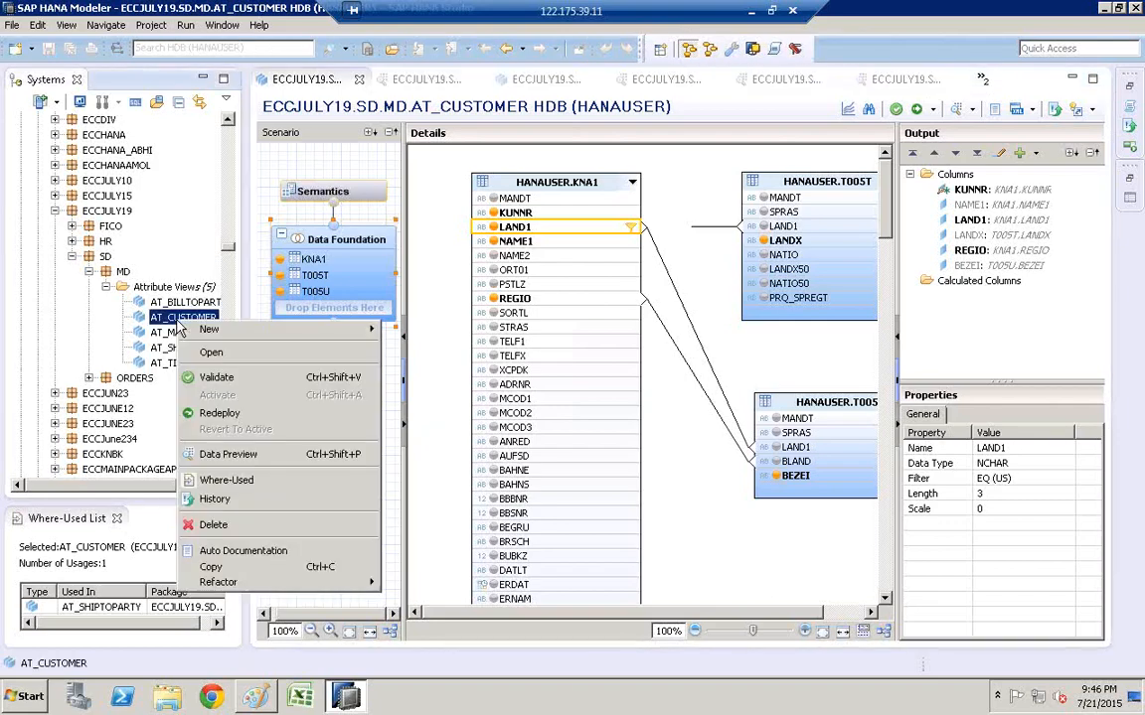
pyautogui.click(267, 457)
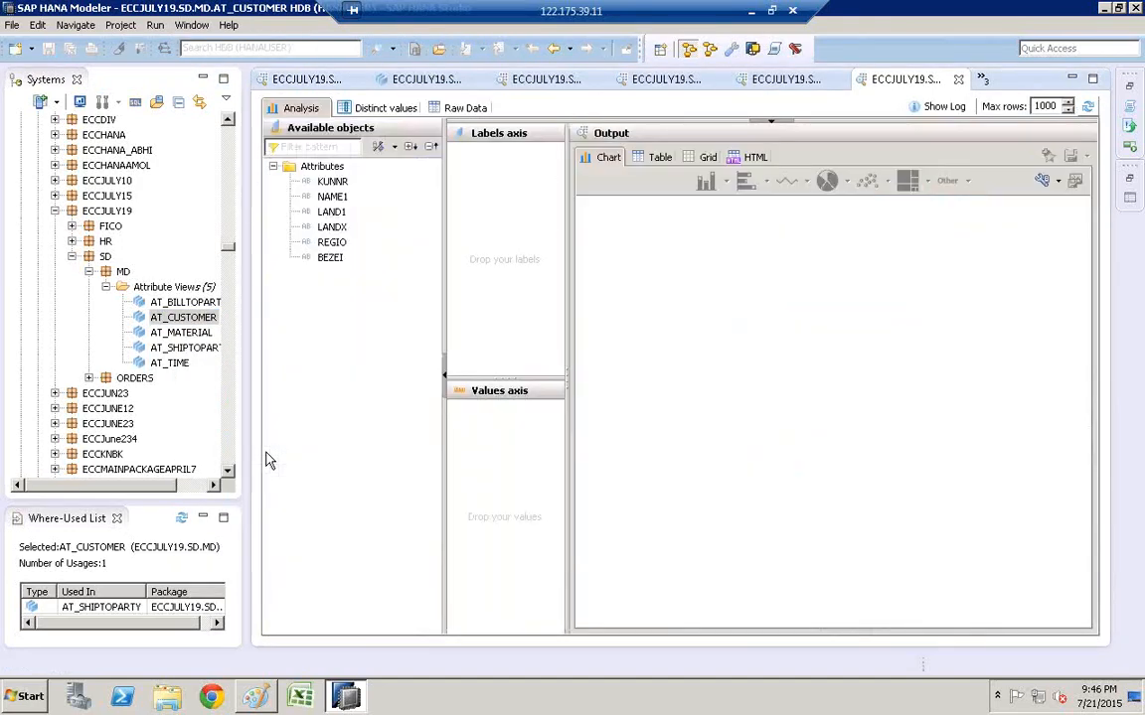
pyautogui.click(383, 108)
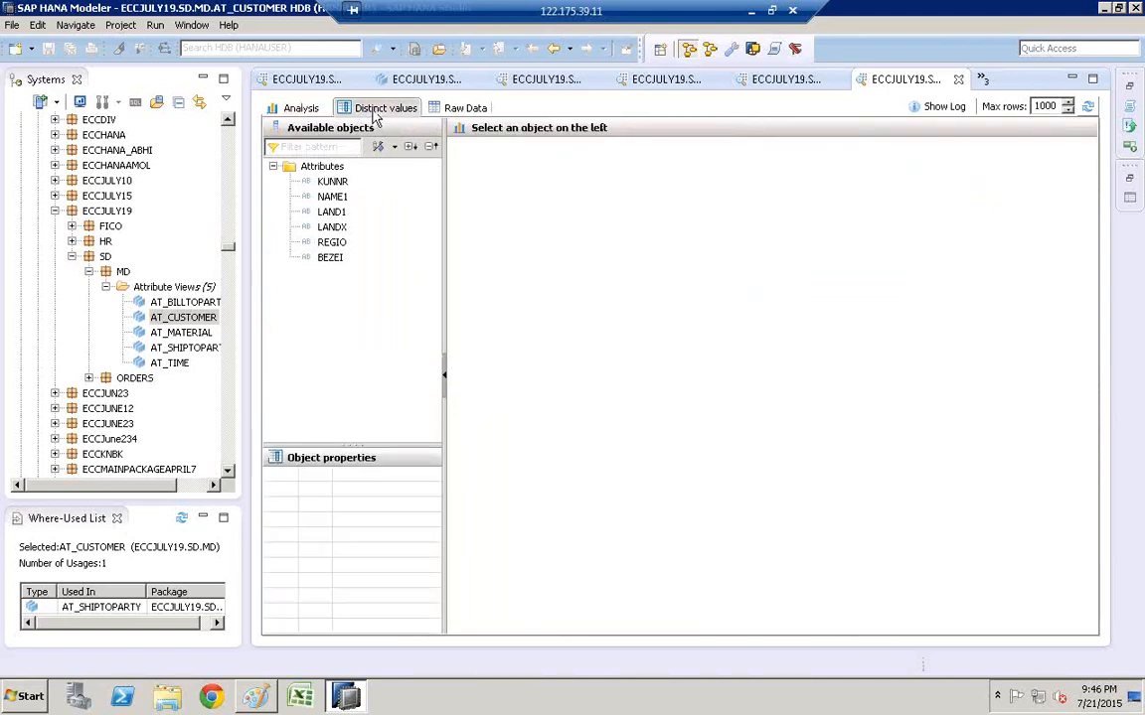
pyautogui.click(334, 215)
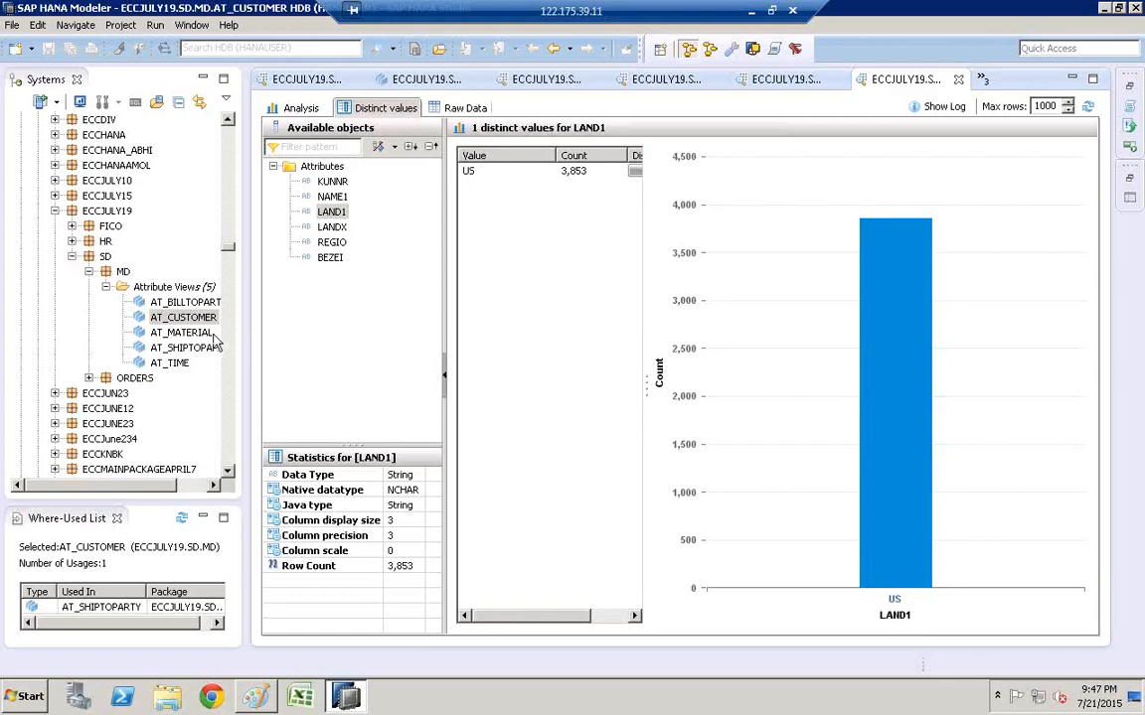
# - Reopen AT_CUSTOMER, remove the filter from LAND1 in KNA1, then validate, save and activate the view
pyautogui.doubleClick(184, 318)
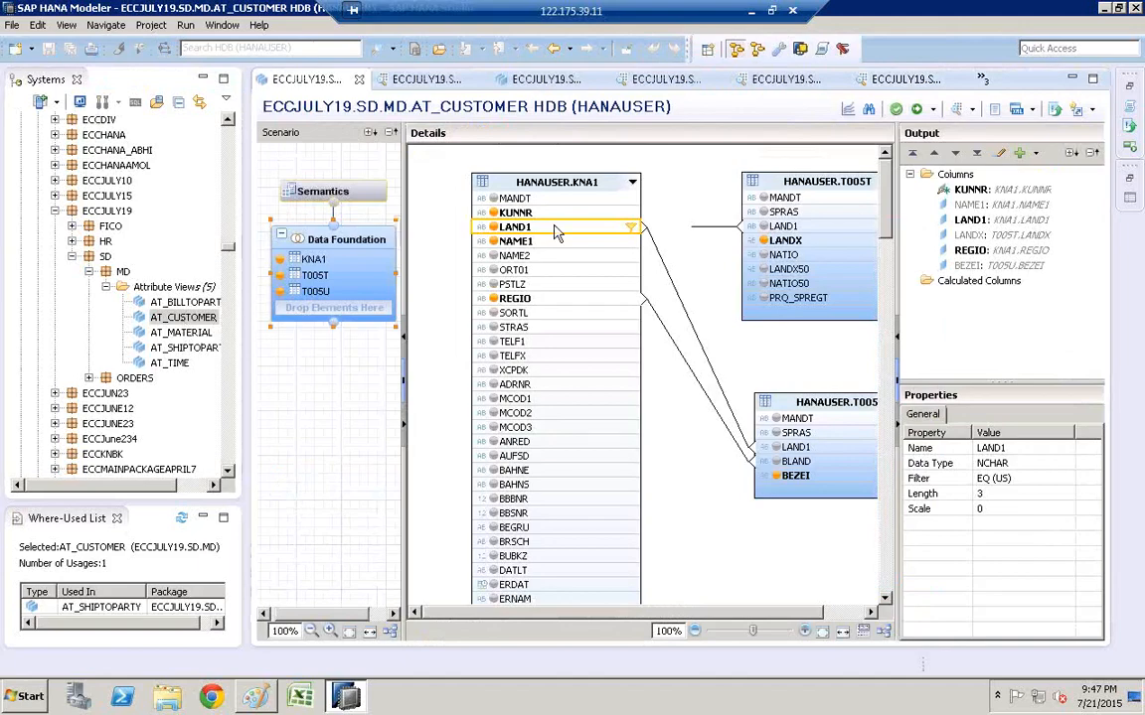
pyautogui.rightClick(633, 231)
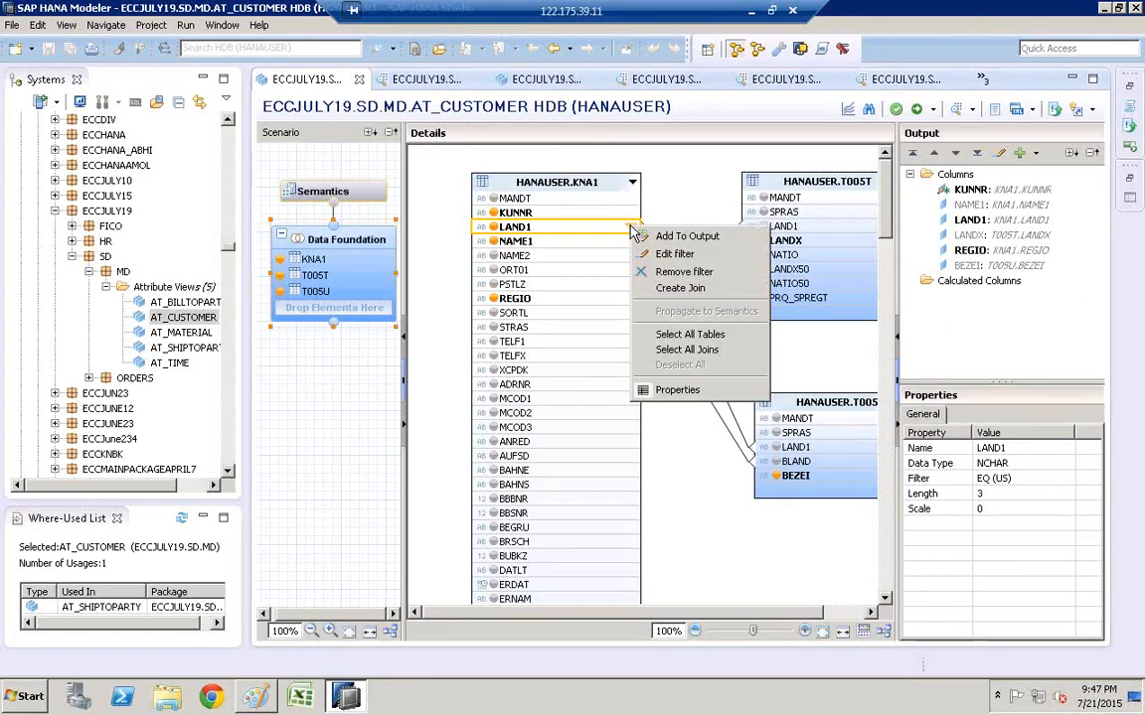
pyautogui.click(683, 274)
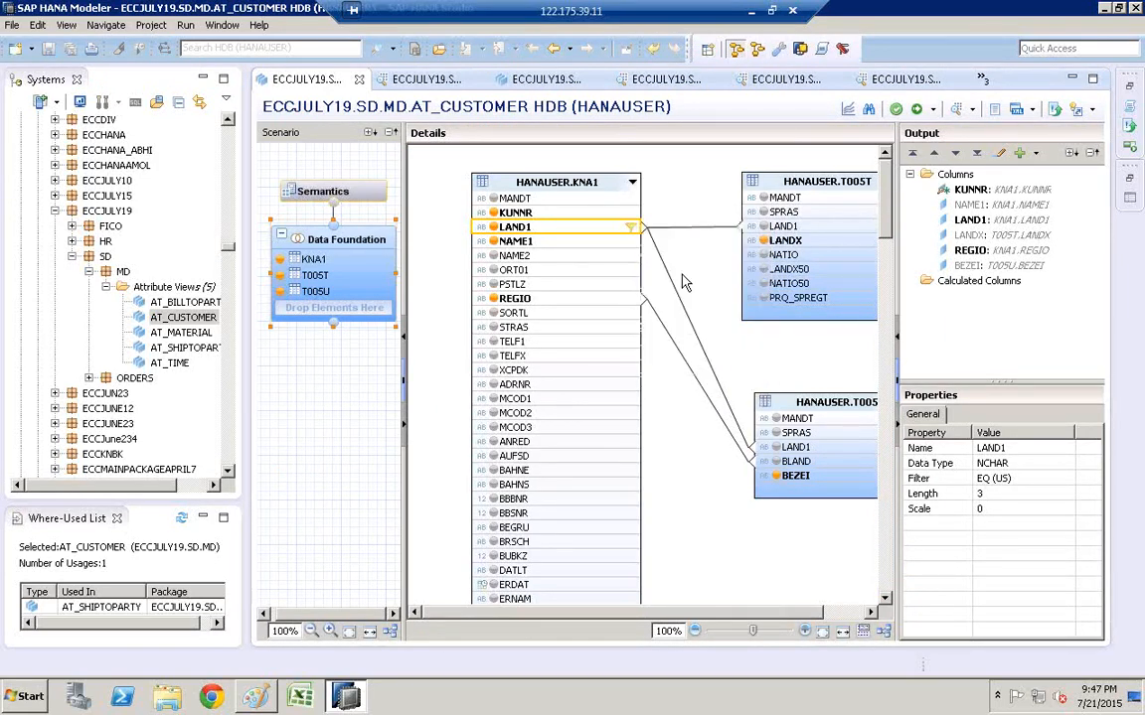
pyautogui.click(896, 110)
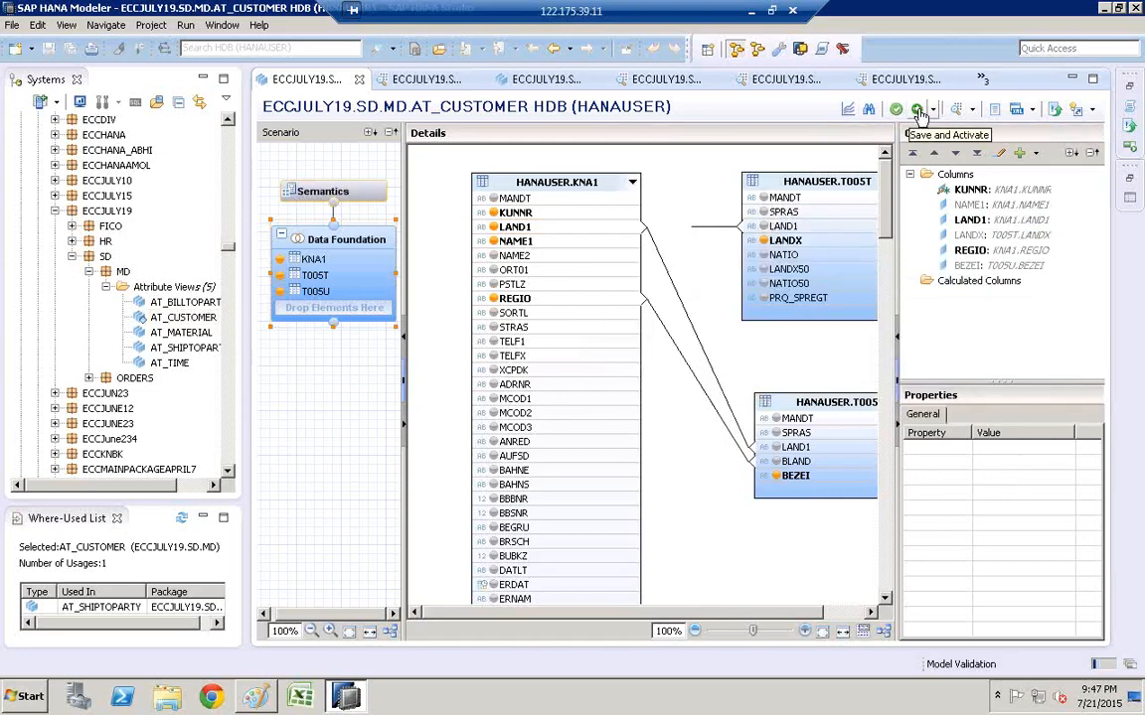
pyautogui.click(917, 110)
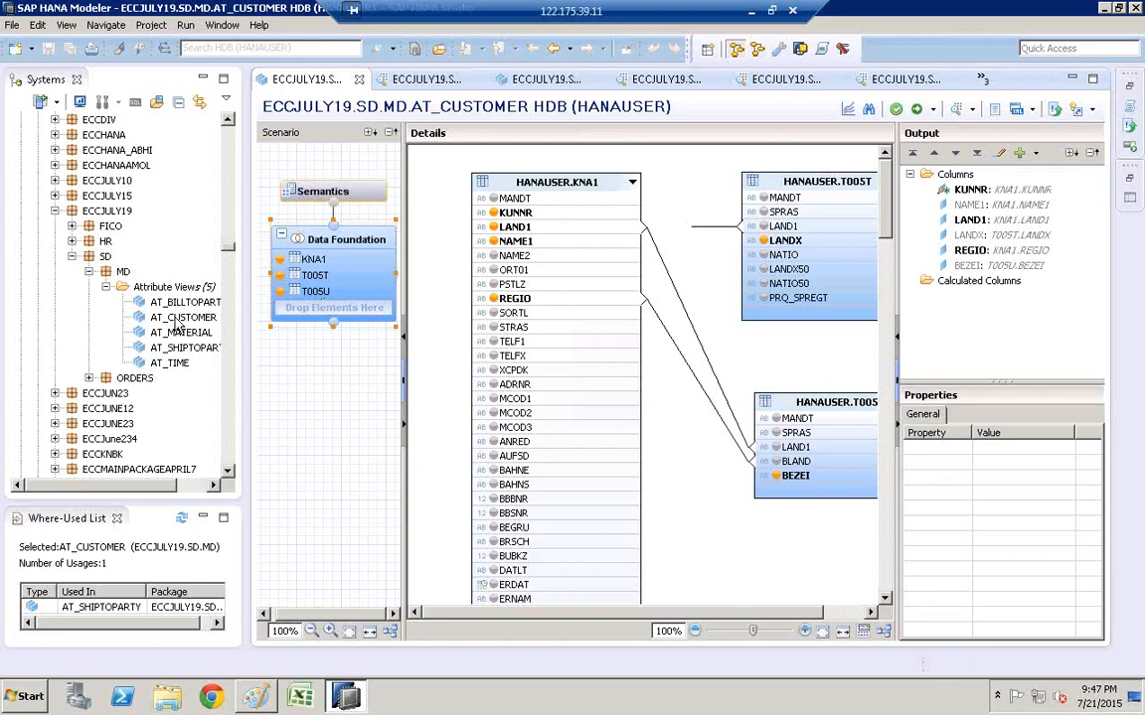
# - Preview the data of AT_CUSTOMER again and examine the distinct values of LAND1 without the filter
pyautogui.click(179, 317)
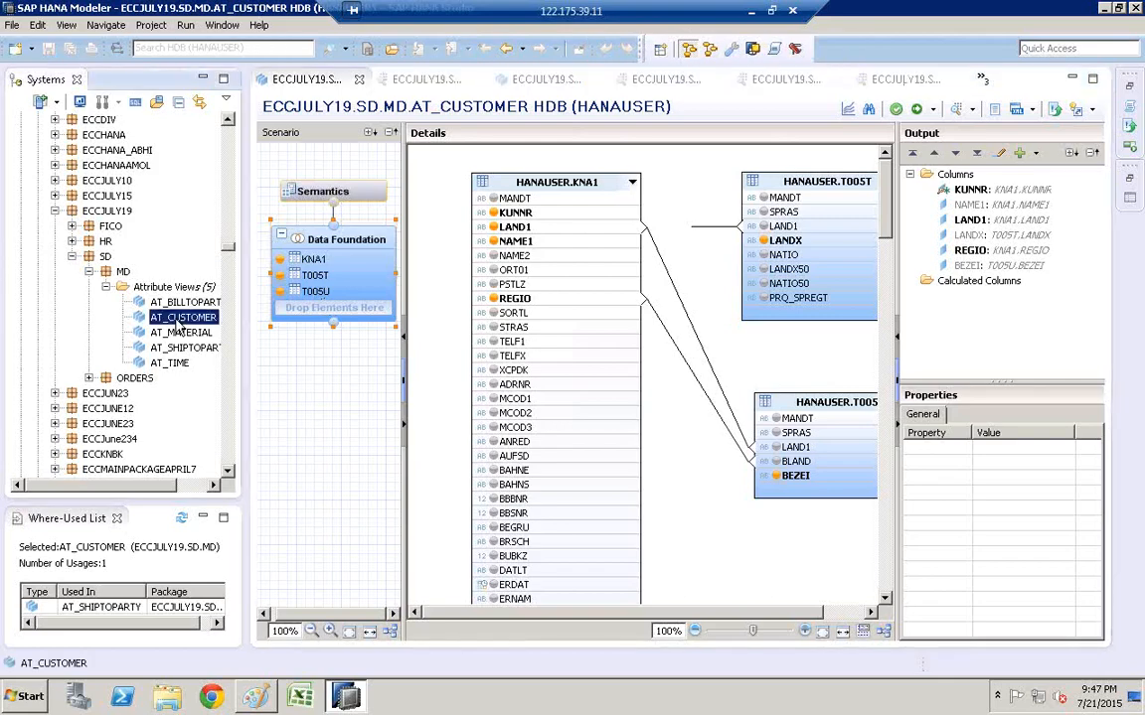
pyautogui.rightClick(179, 318)
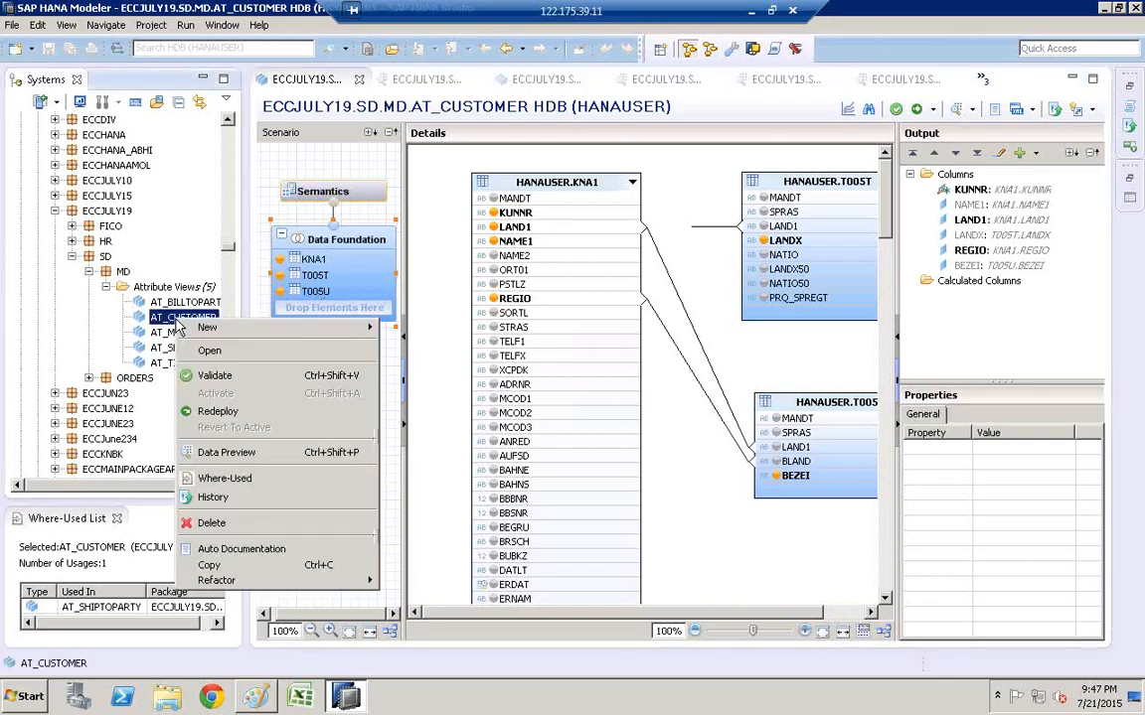
pyautogui.click(266, 455)
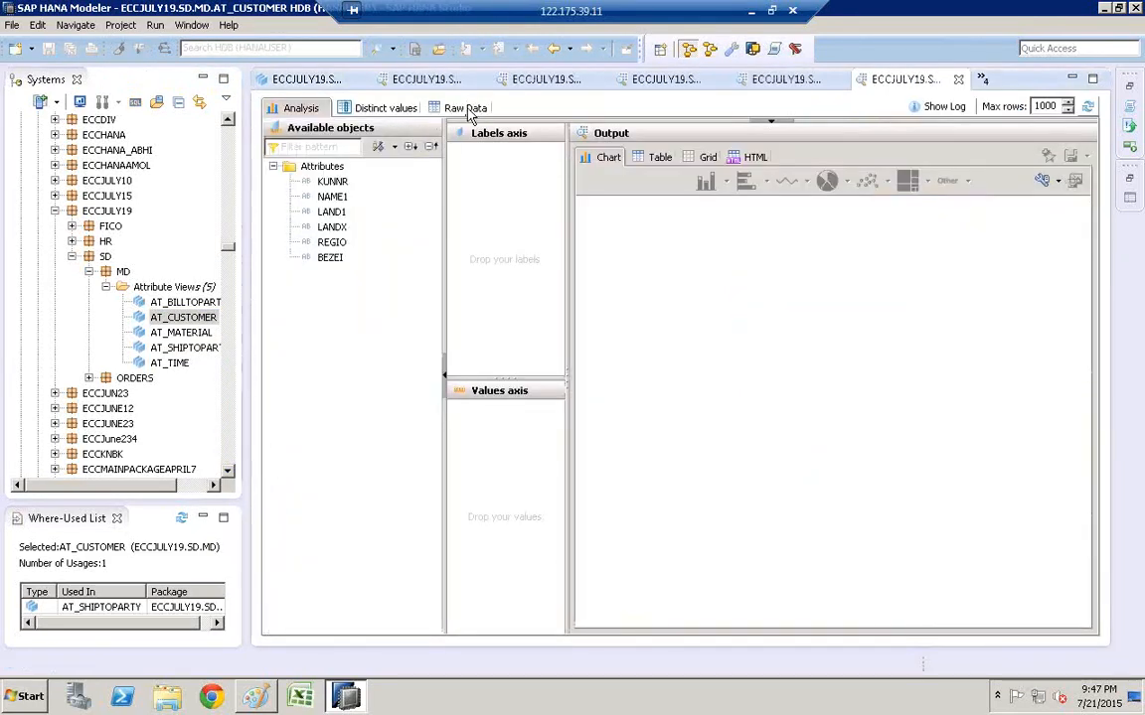
pyautogui.click(387, 108)
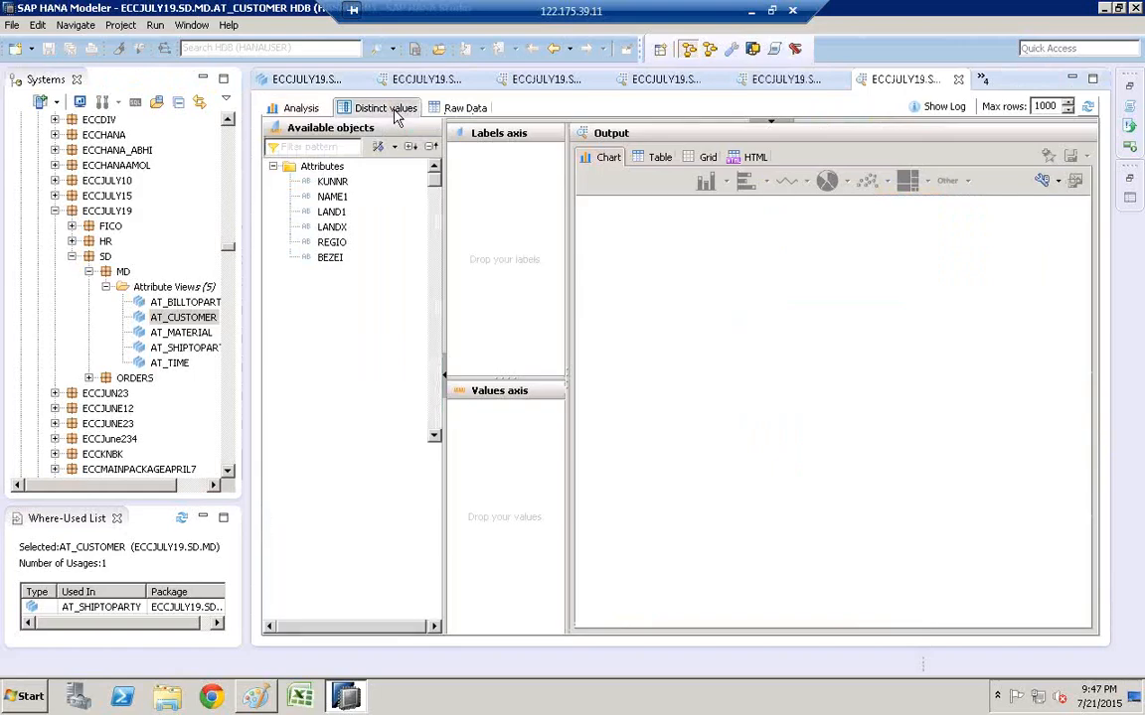
pyautogui.click(336, 213)
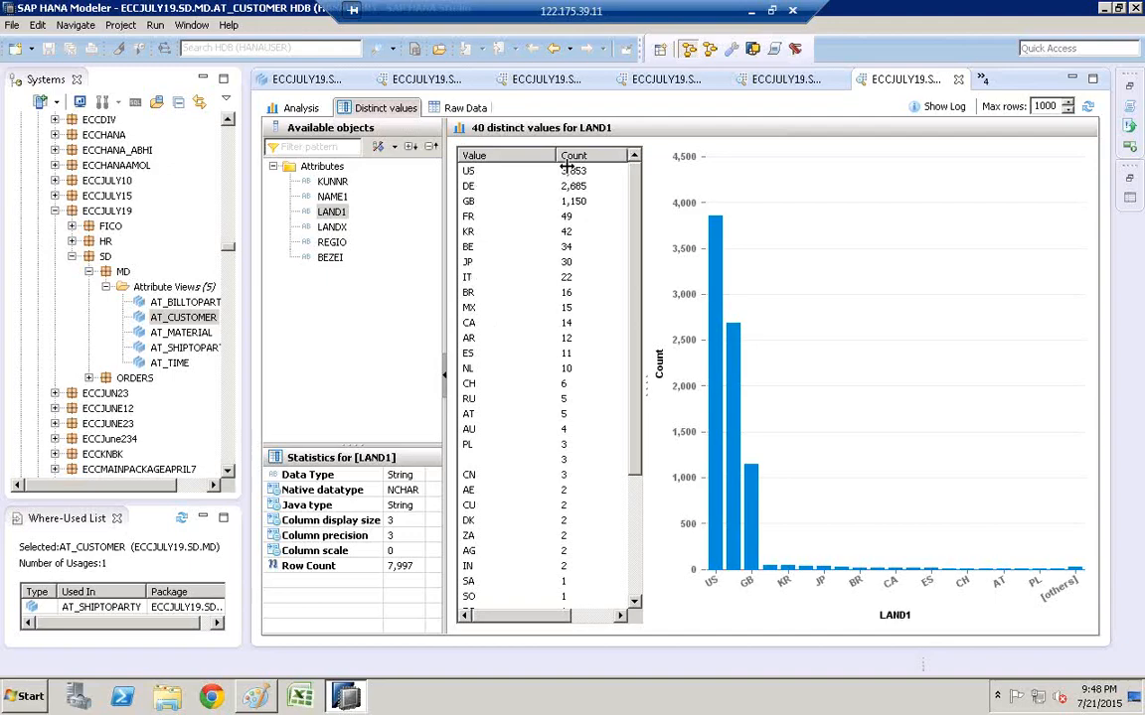
# - Return to the AT_CUSTOMER data foundation and reapply an Equal filter with value US to LAND1 in KNA1
pyautogui.doubleClick(183, 318)
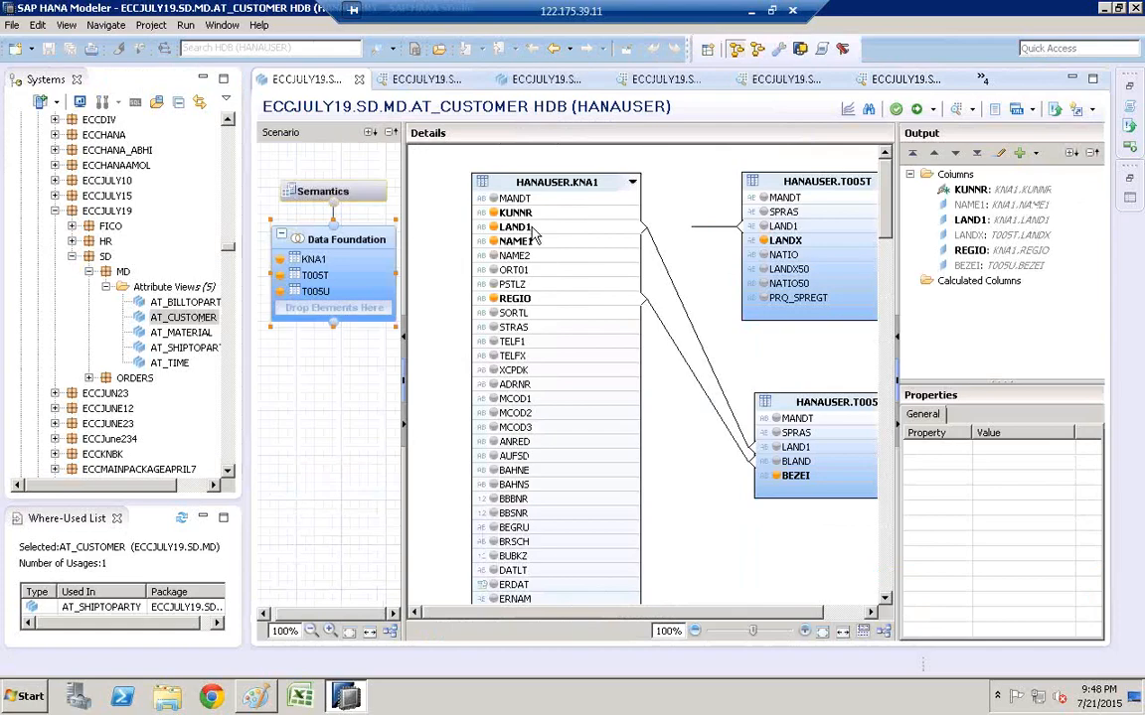
pyautogui.click(532, 229)
pyautogui.rightClick(533, 229)
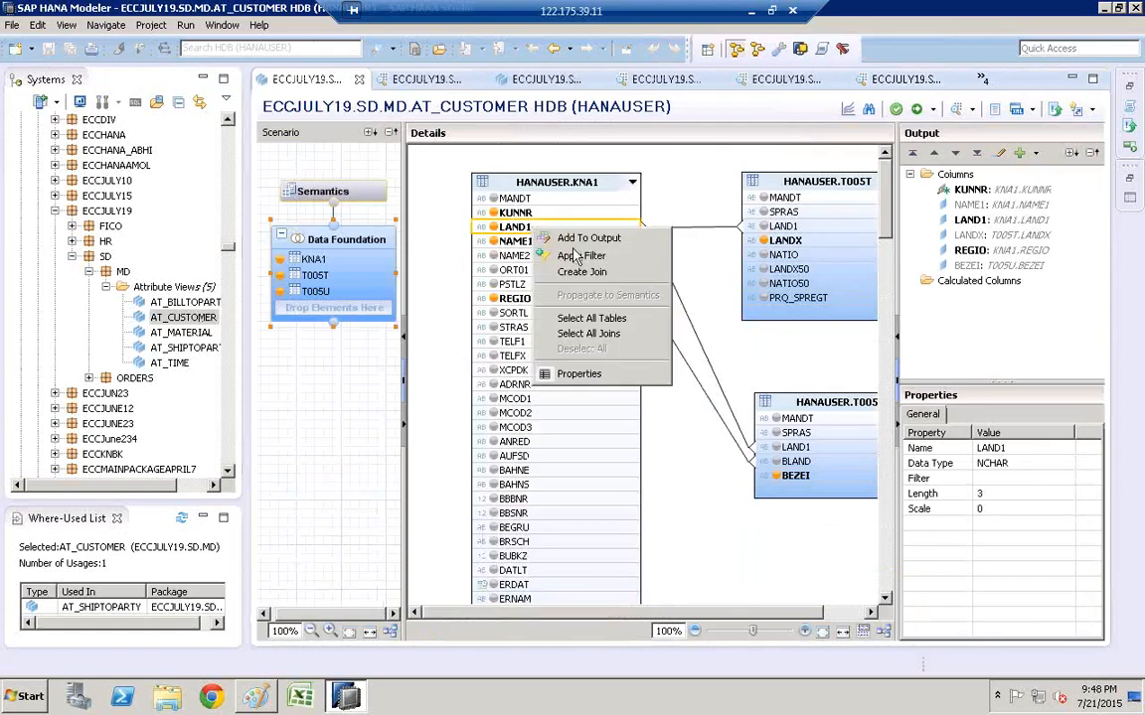
pyautogui.click(586, 256)
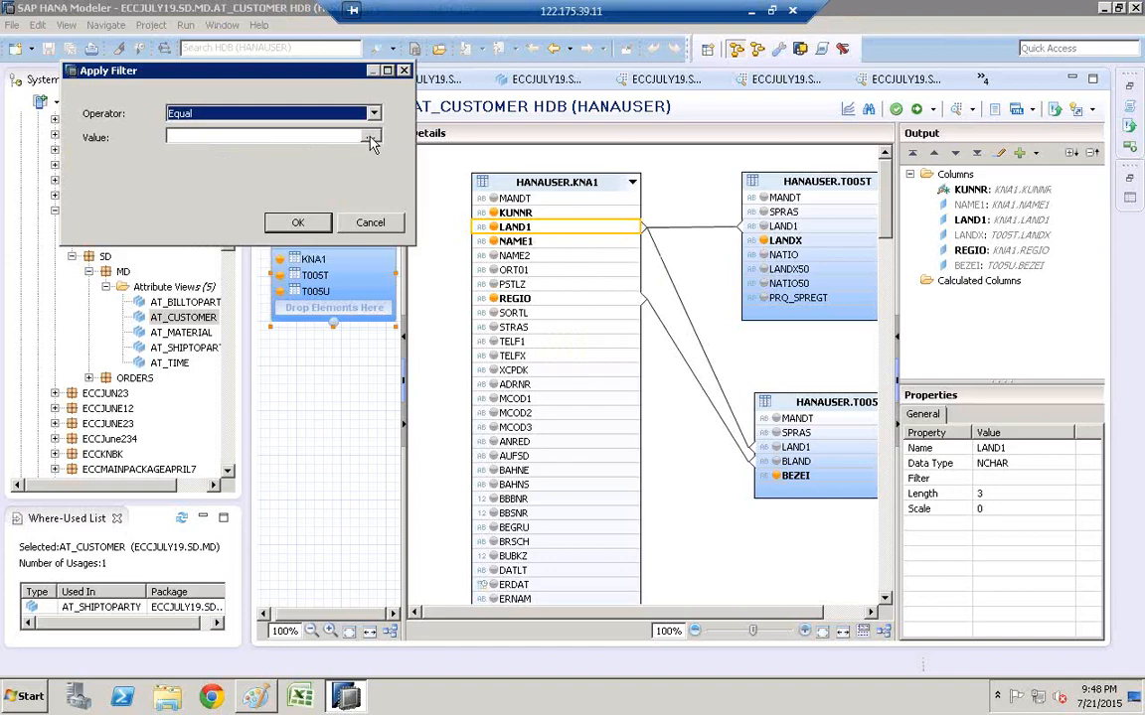
pyautogui.click(369, 139)
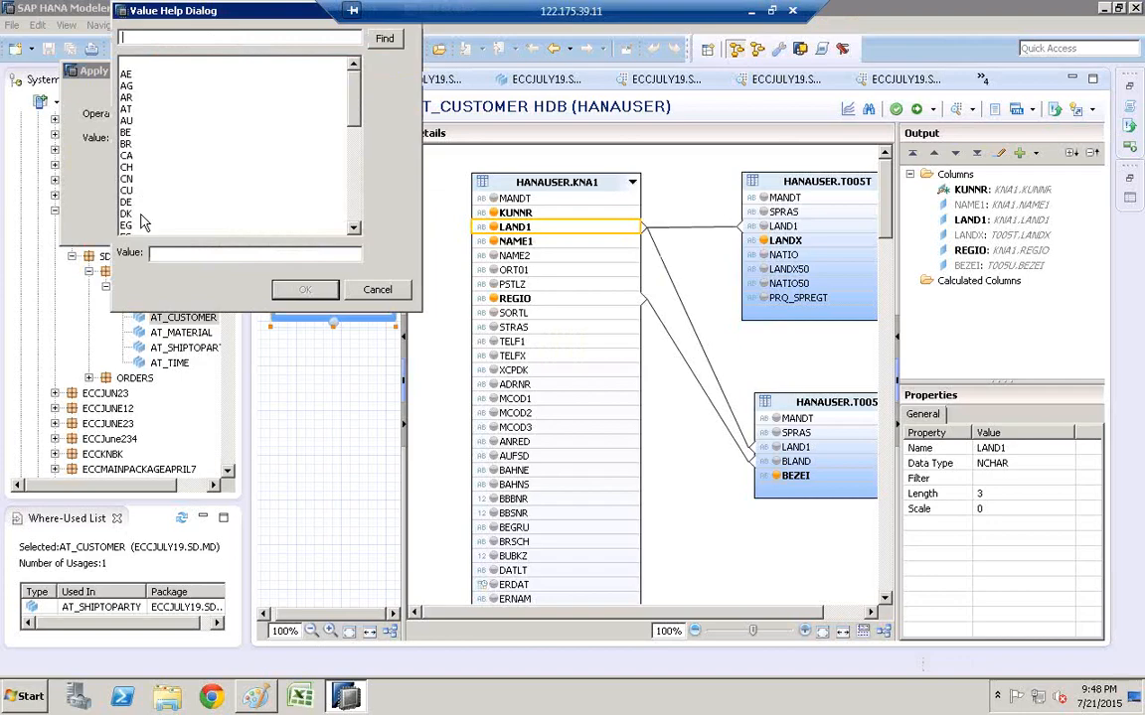
pyautogui.scroll(-10, 355, 221)
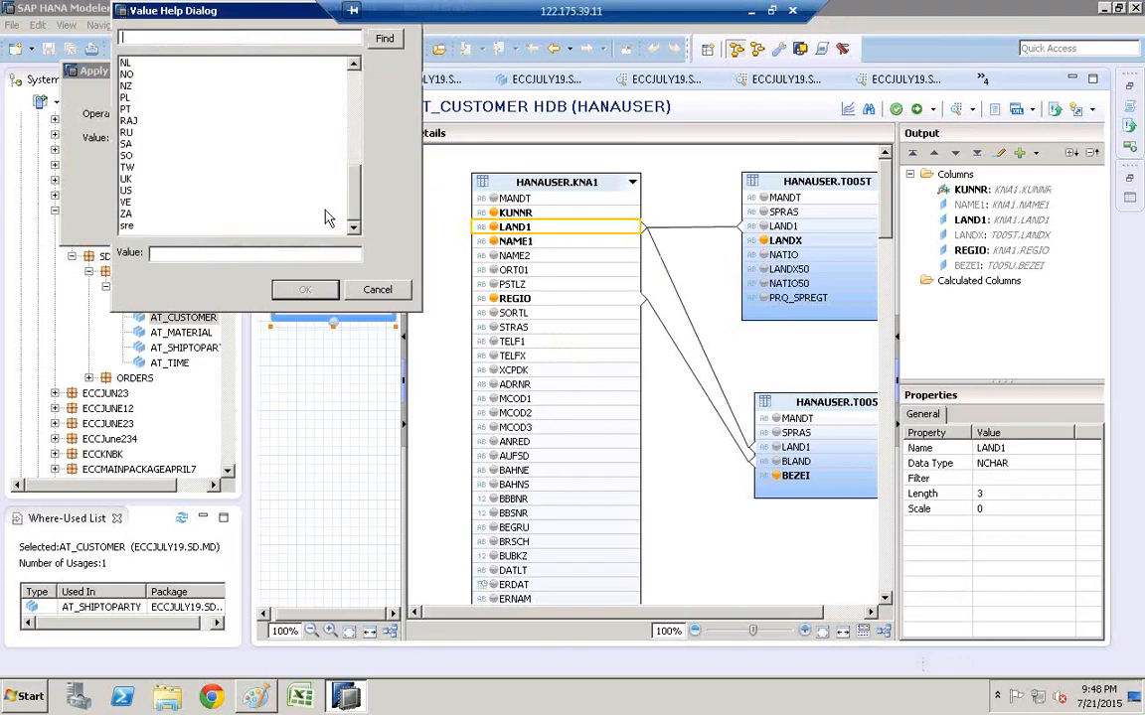
pyautogui.click(141, 192)
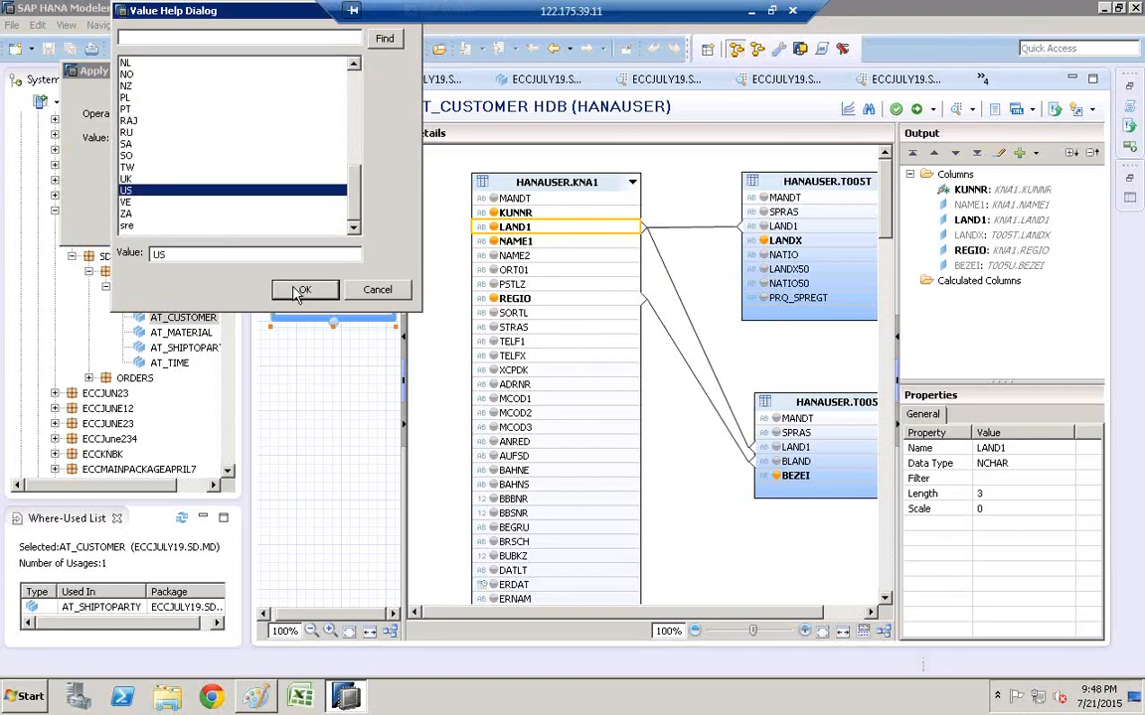
pyautogui.click(298, 289)
pyautogui.click(299, 224)
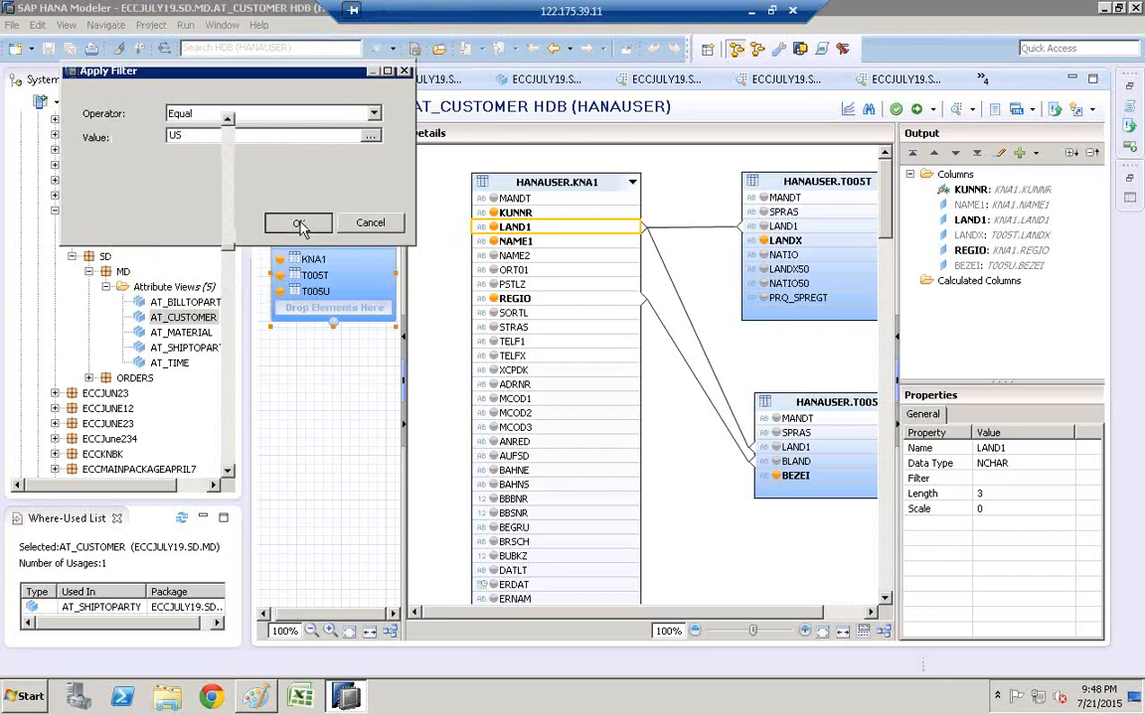
# - Save and validate AT_CUSTOMER with the US filter on LAND1, and close all open editors
pyautogui.click(895, 110)
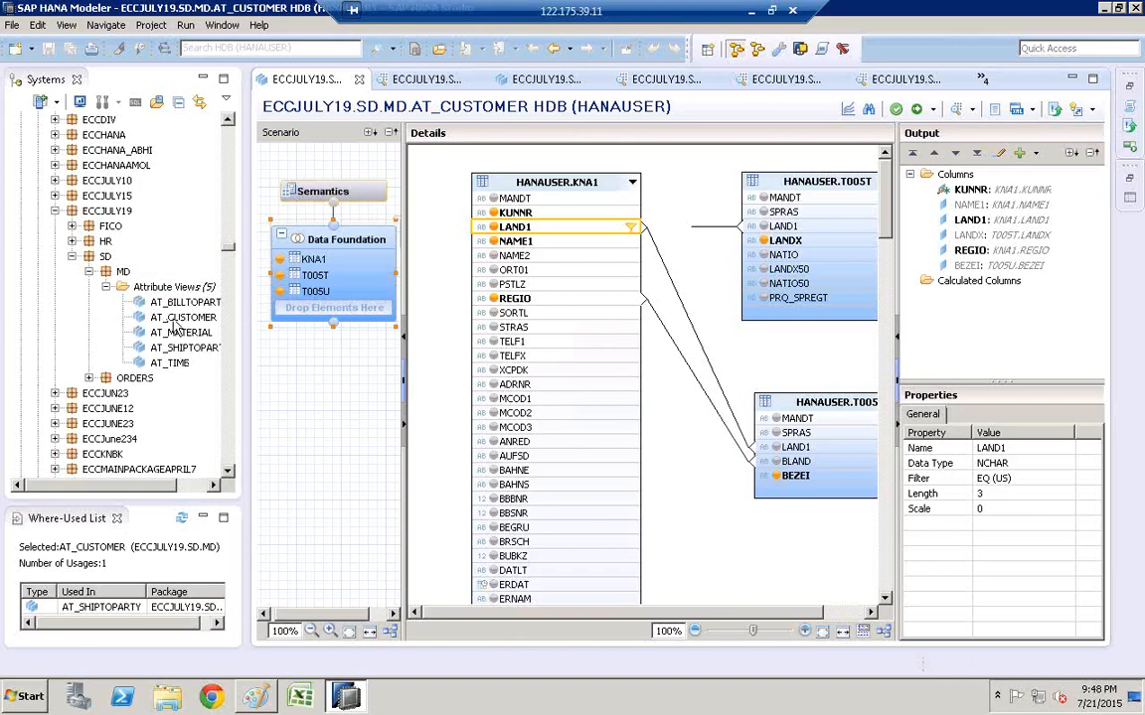
pyautogui.click(175, 319)
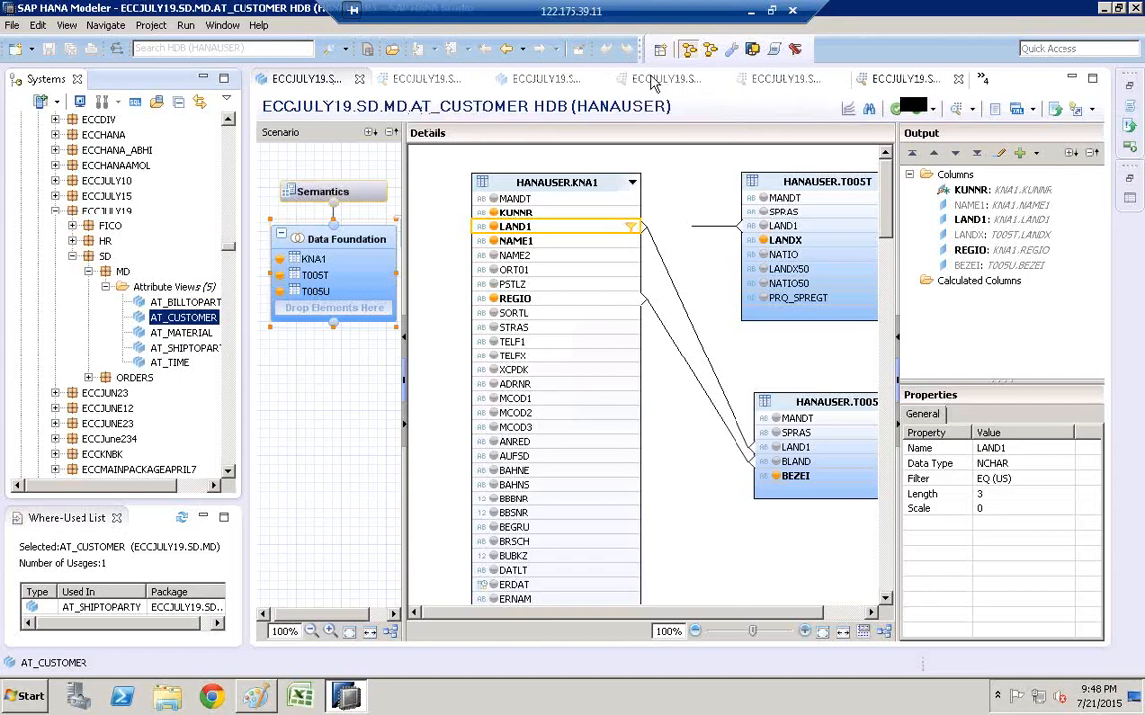
pyautogui.rightClick(542, 87)
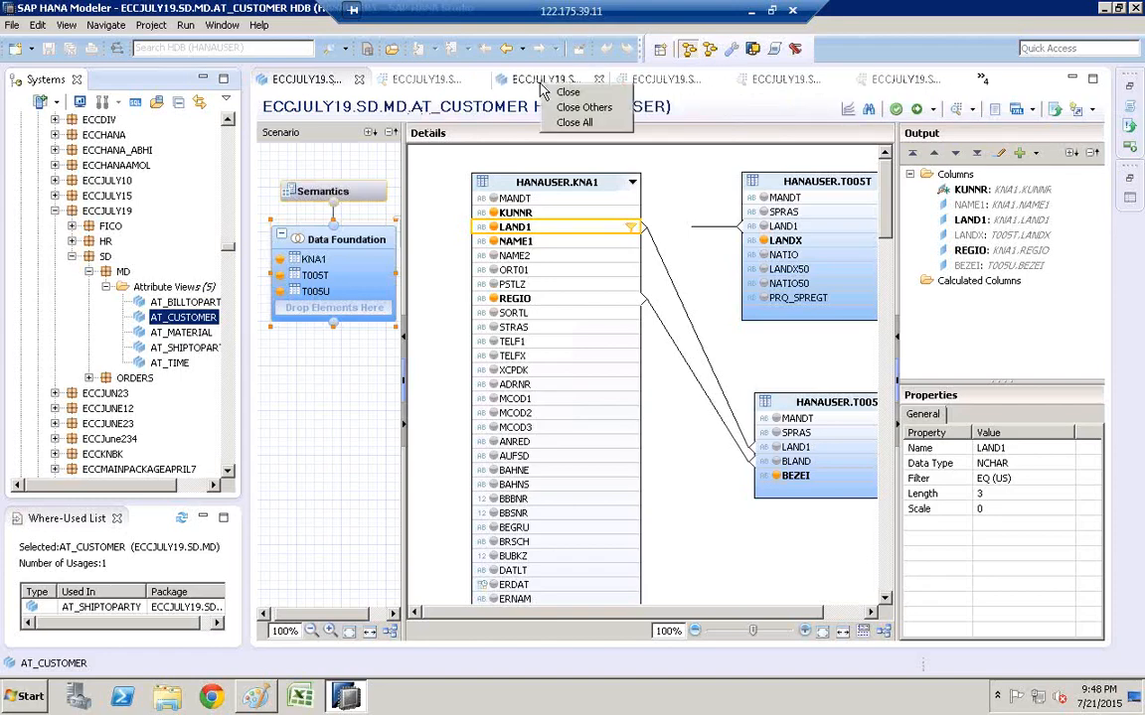
pyautogui.click(576, 123)
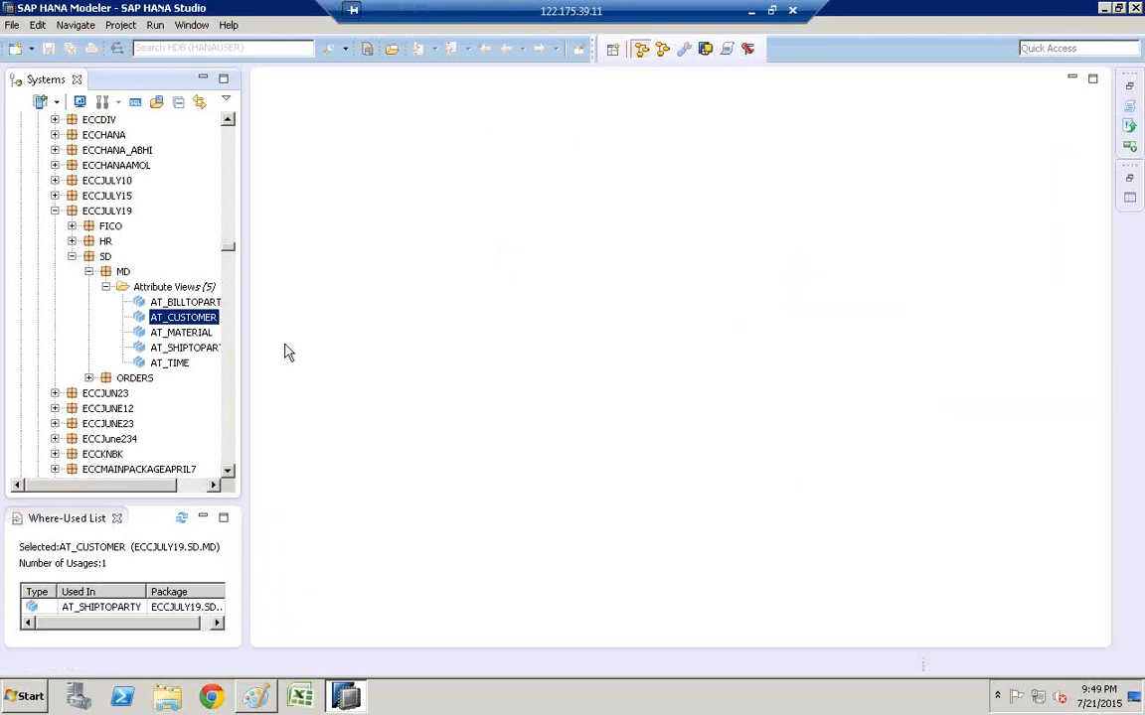
# - Open the AT_SHIPTOPARTY attribute view and check in its data foundation whether KNA1 LAND1 carries a filter
pyautogui.click(164, 350)
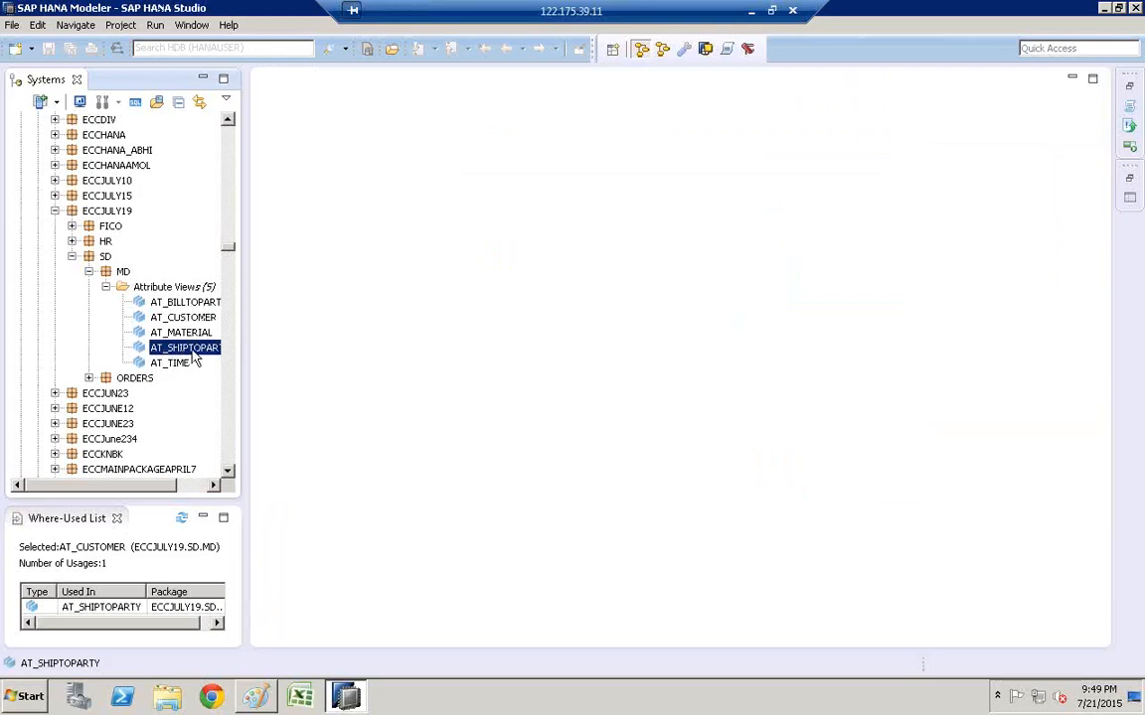
pyautogui.doubleClick(192, 350)
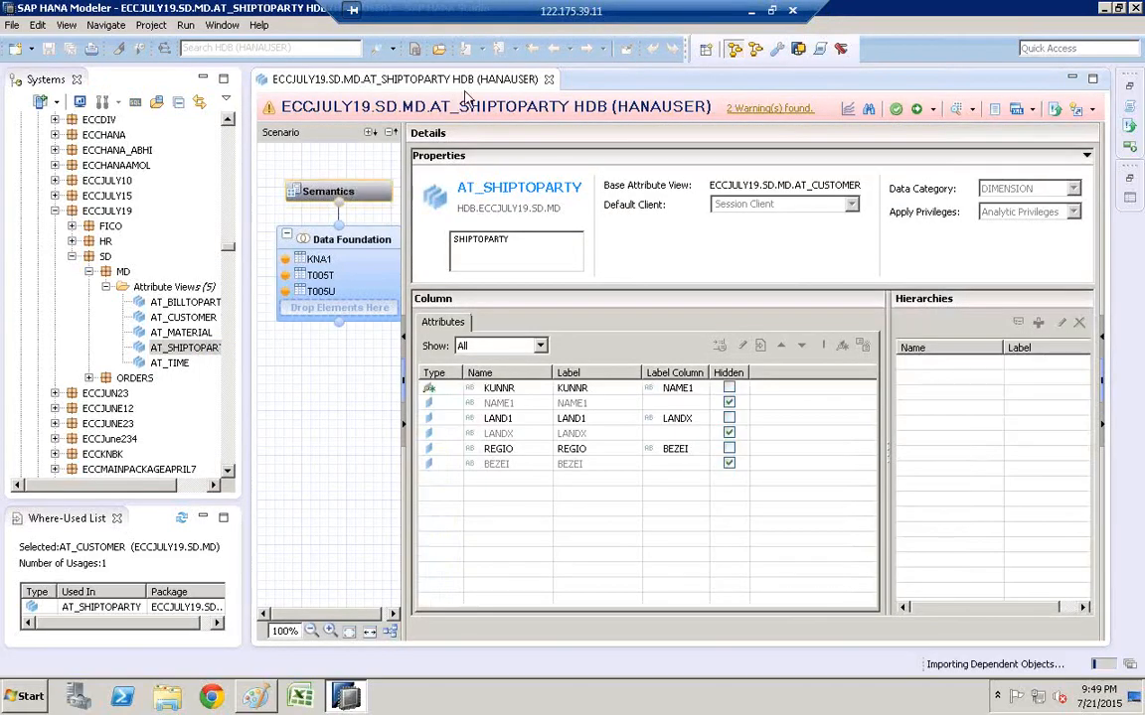
pyautogui.click(345, 249)
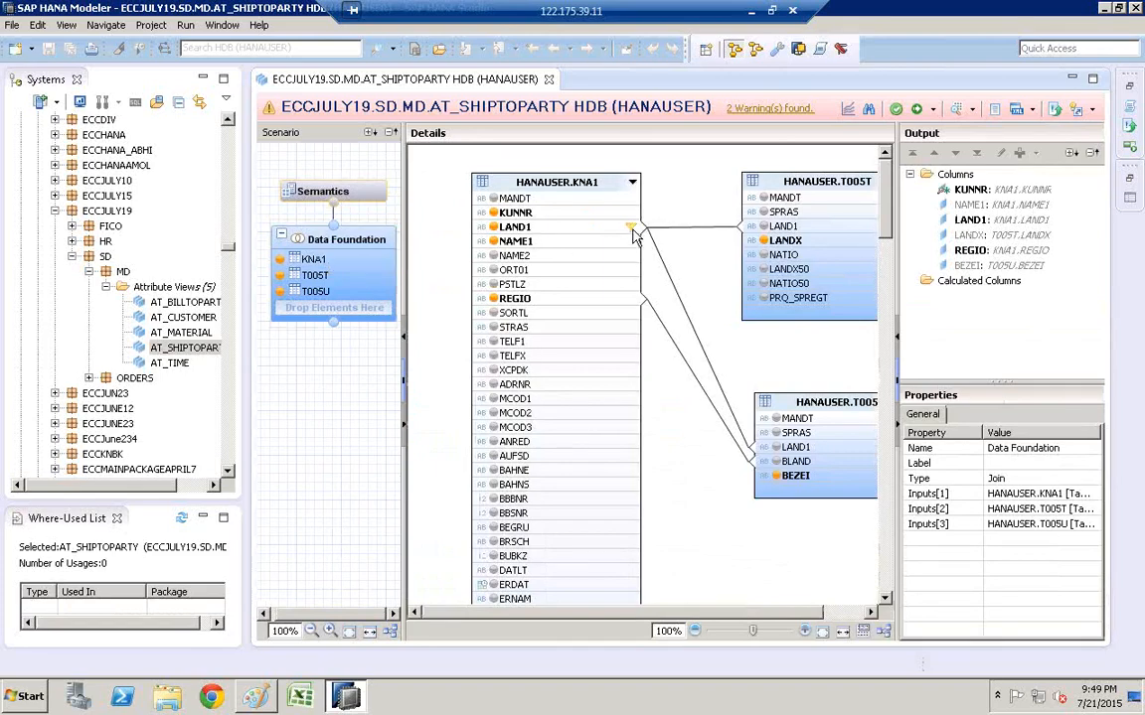
# - Open AT_BILLTOPARTY and check LAND1 in its data foundation for a filter, then return to AT_SHIPTOPARTY
pyautogui.click(167, 305)
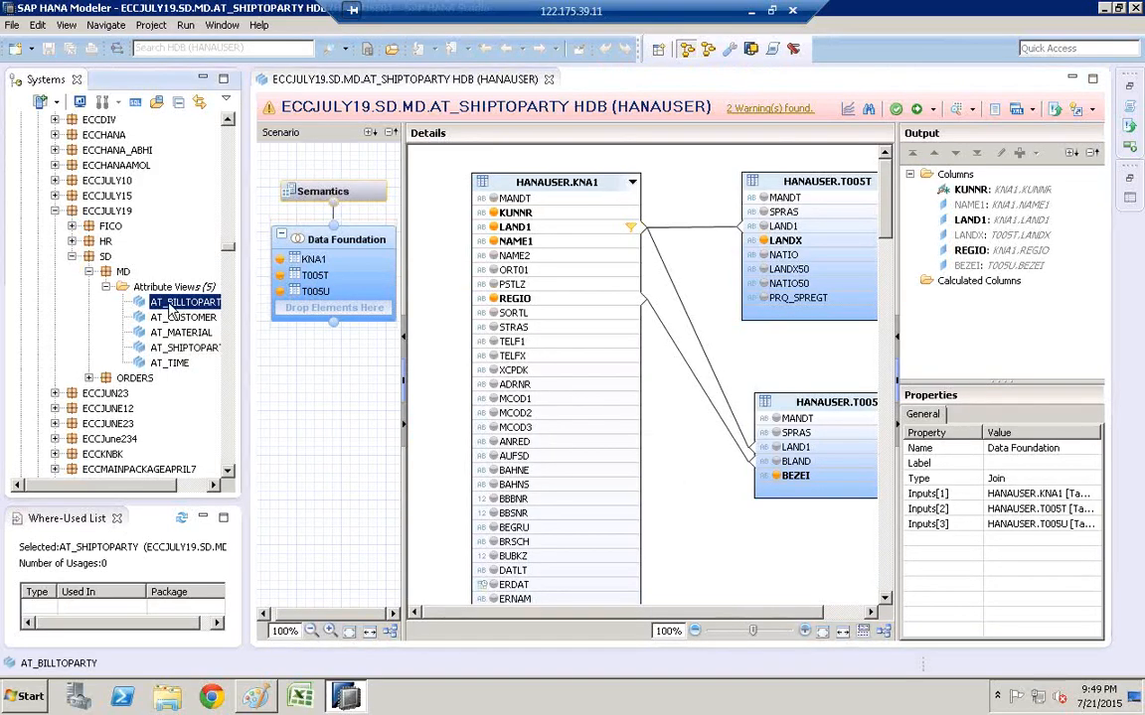
pyautogui.doubleClick(179, 303)
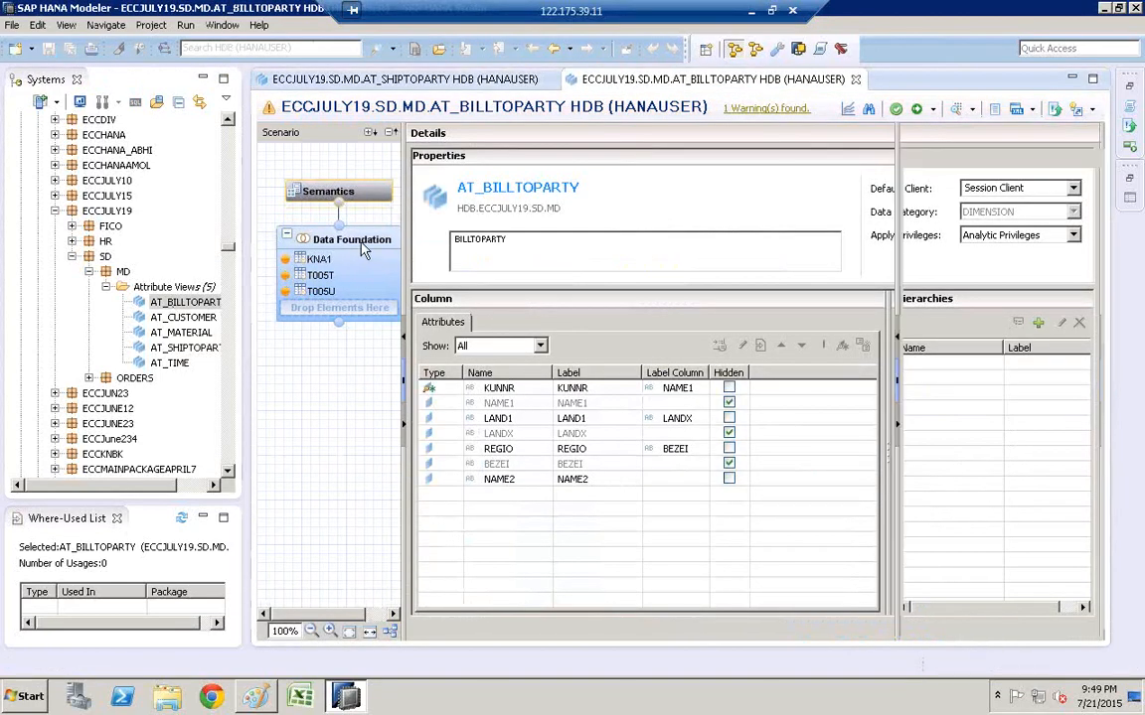
pyautogui.click(364, 248)
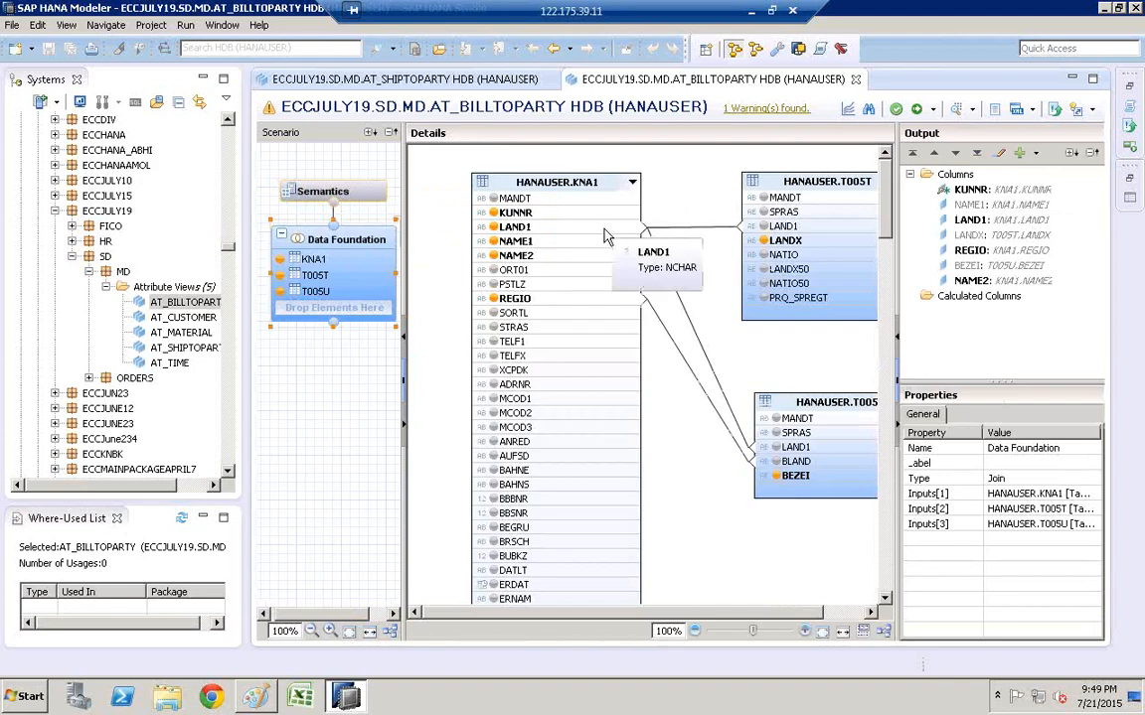
pyautogui.doubleClick(184, 350)
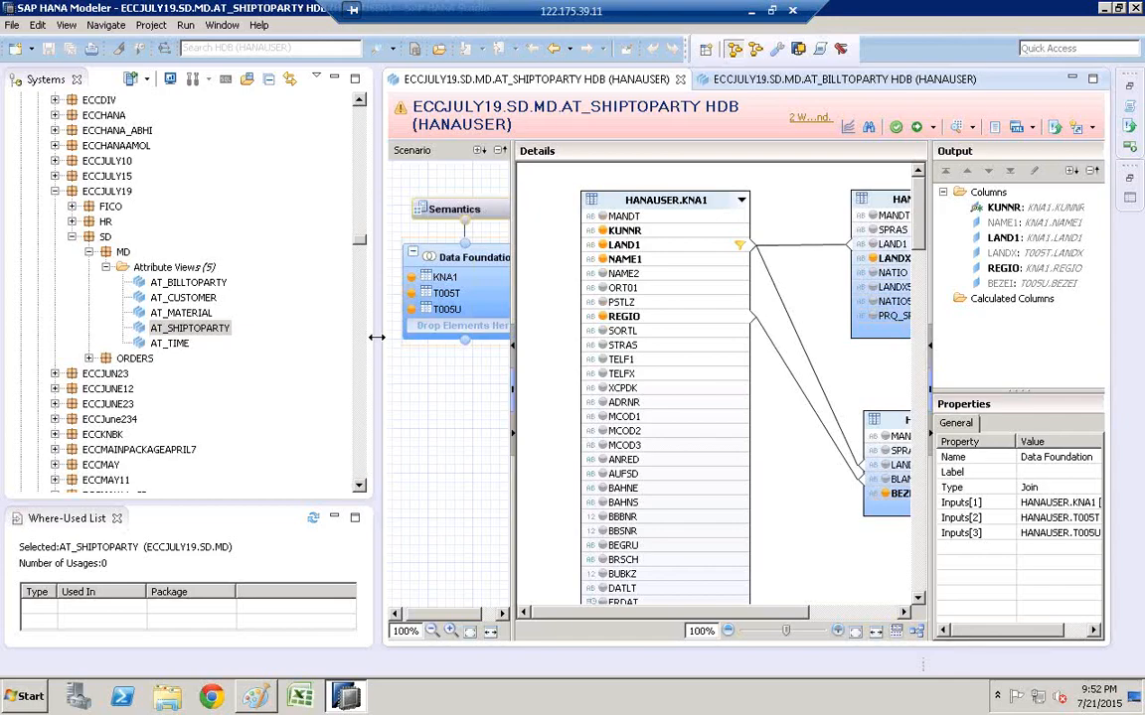
# - Switch to Paint and start a second instance, mspaint, with a blank canvas
pyautogui.click(255, 696)
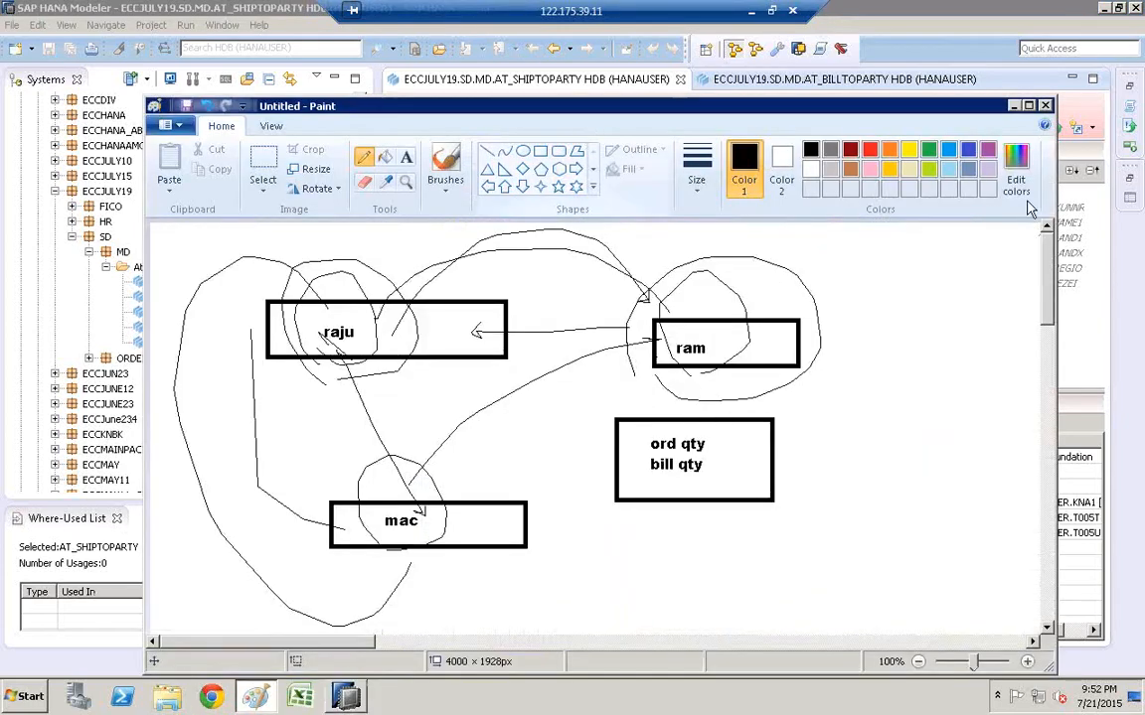
pyautogui.click(31, 697)
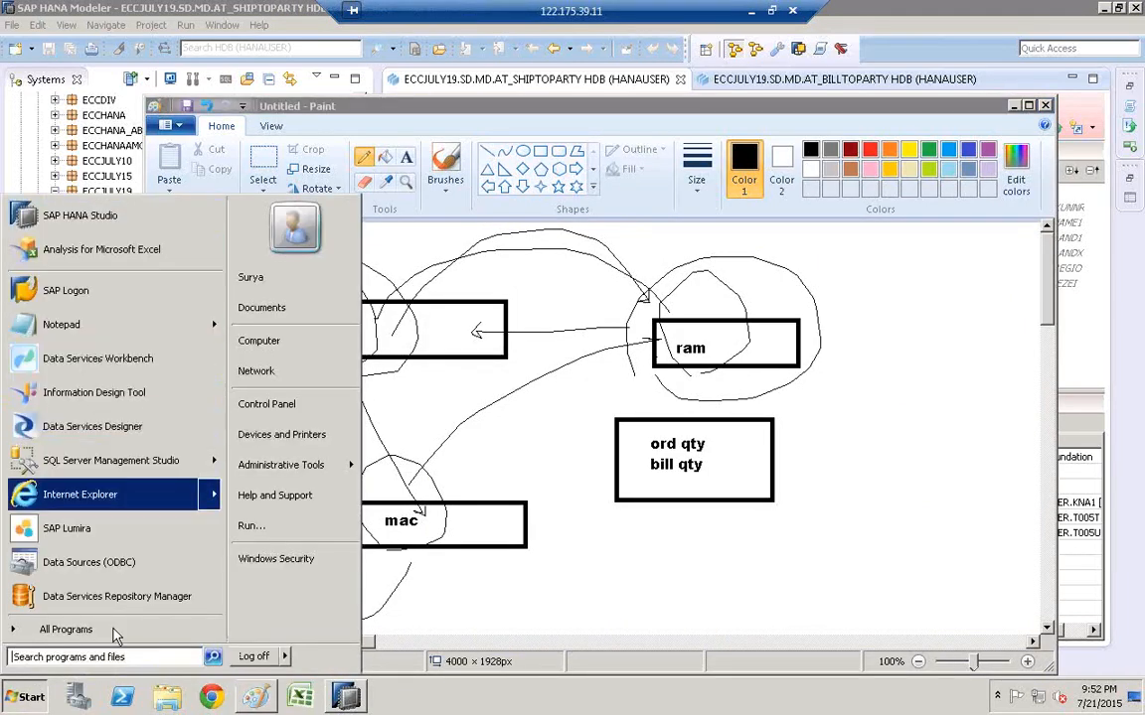
pyautogui.click(139, 658)
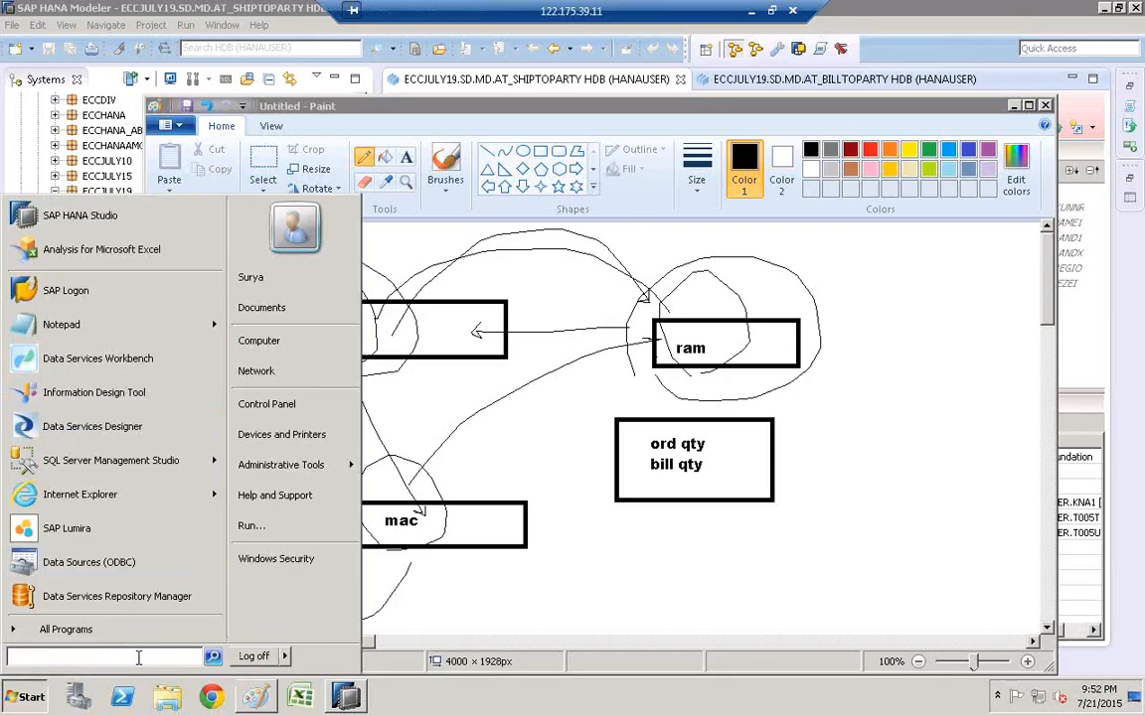
pyautogui.write('mspaint')
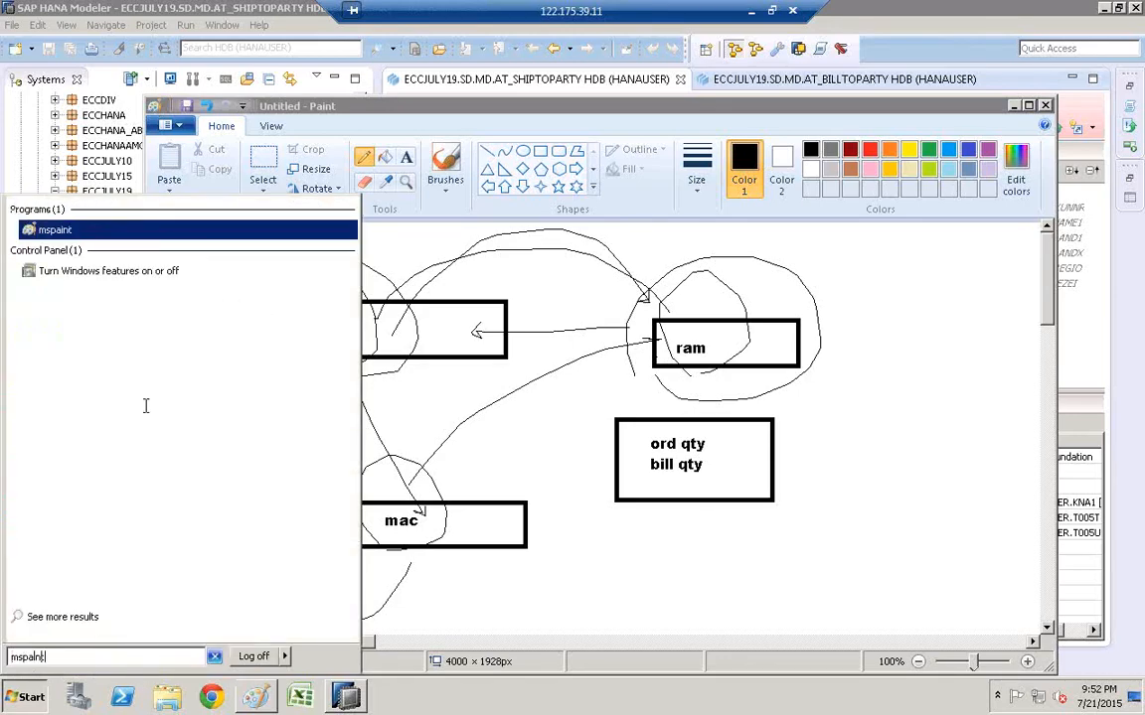
pyautogui.click(55, 230)
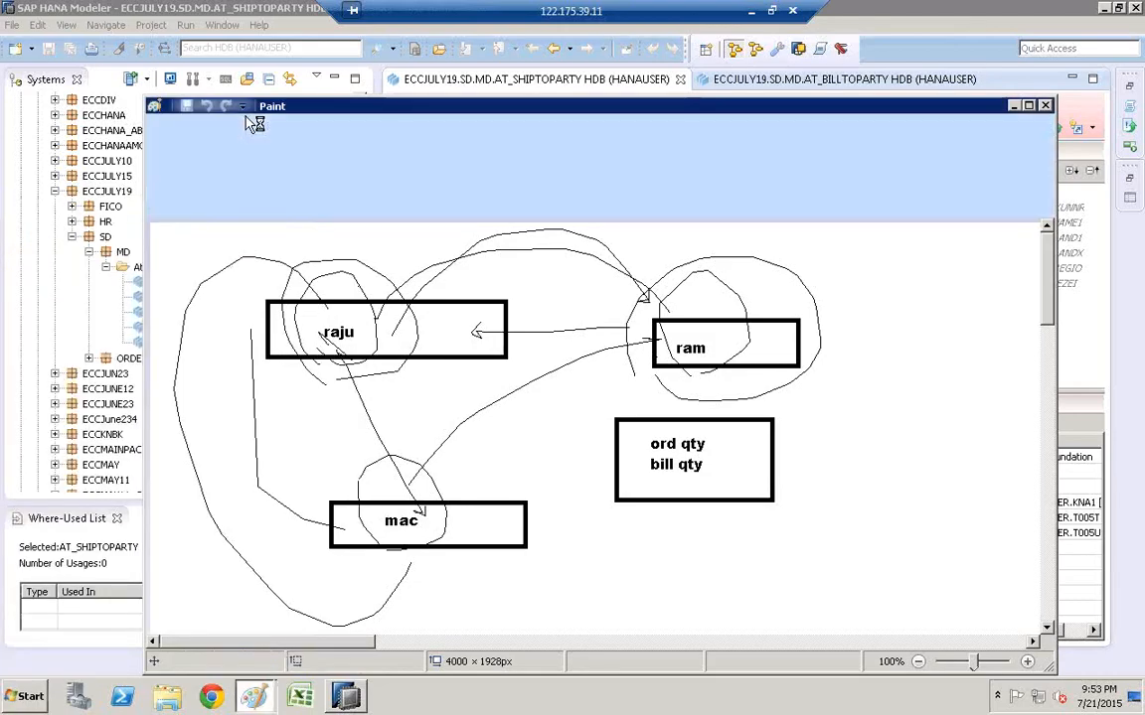
# - Draw two rectangles side by side, about 213 × 61 px and about 224 × 69 px
pyautogui.click(539, 151)
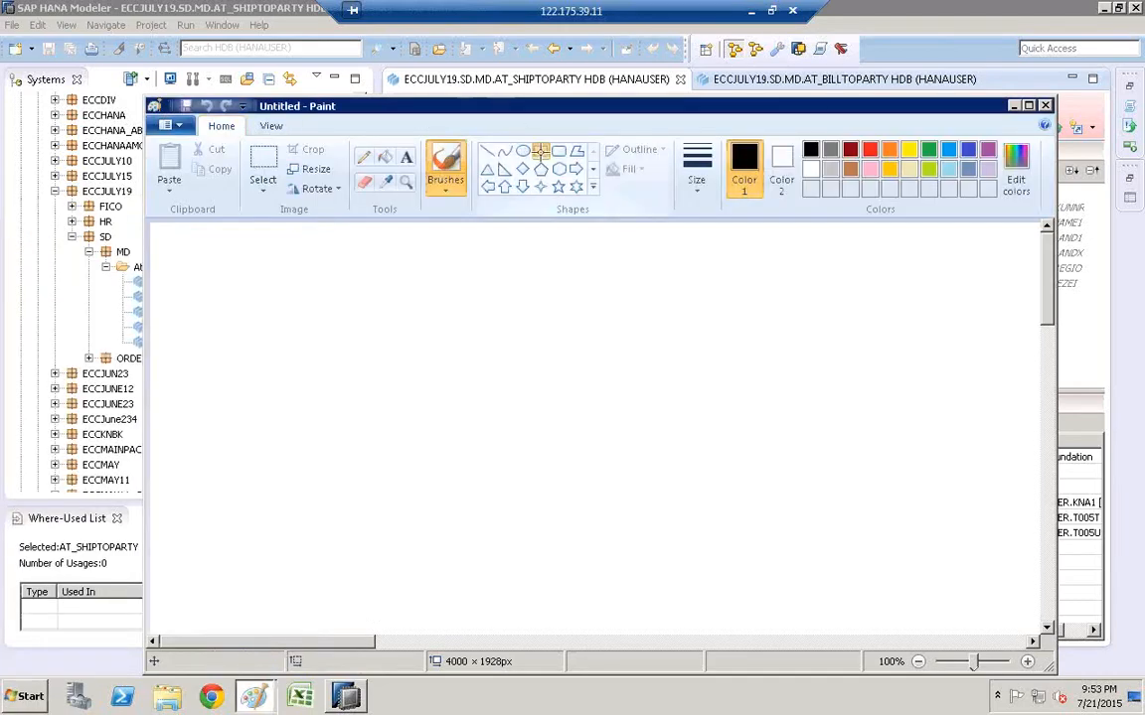
pyautogui.moveTo(197, 394); pyautogui.dragTo(389, 452)
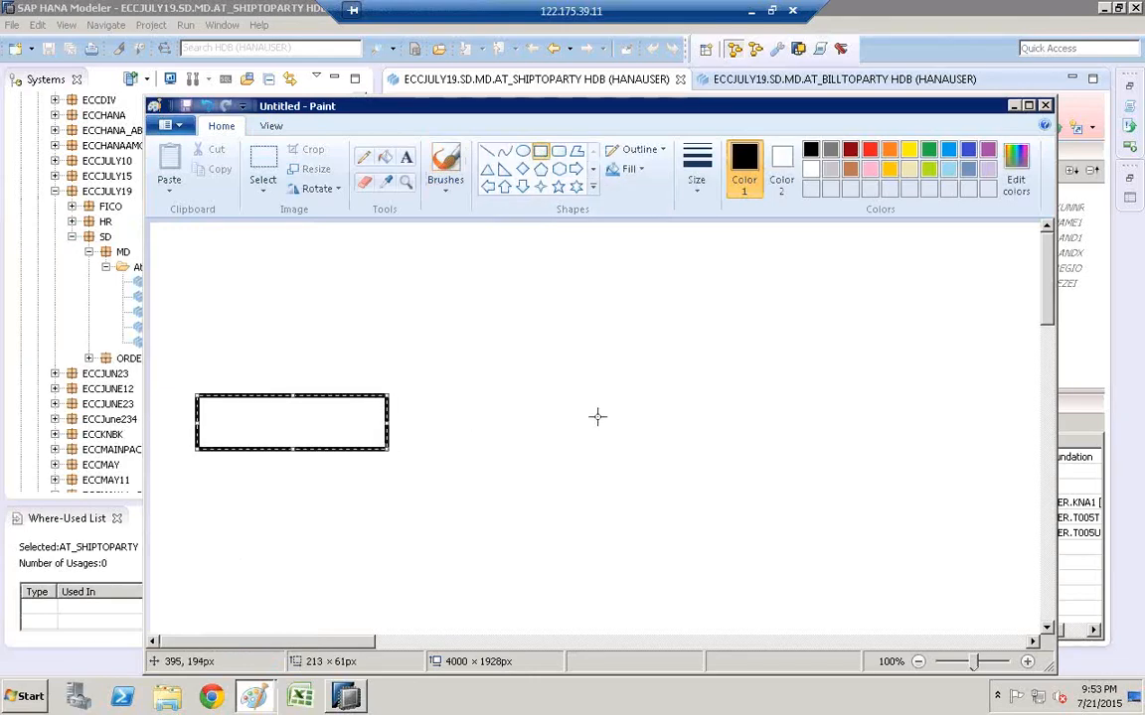
pyautogui.moveTo(502, 394); pyautogui.dragTo(545, 402)
pyautogui.moveTo(672, 441); pyautogui.dragTo(700, 443)
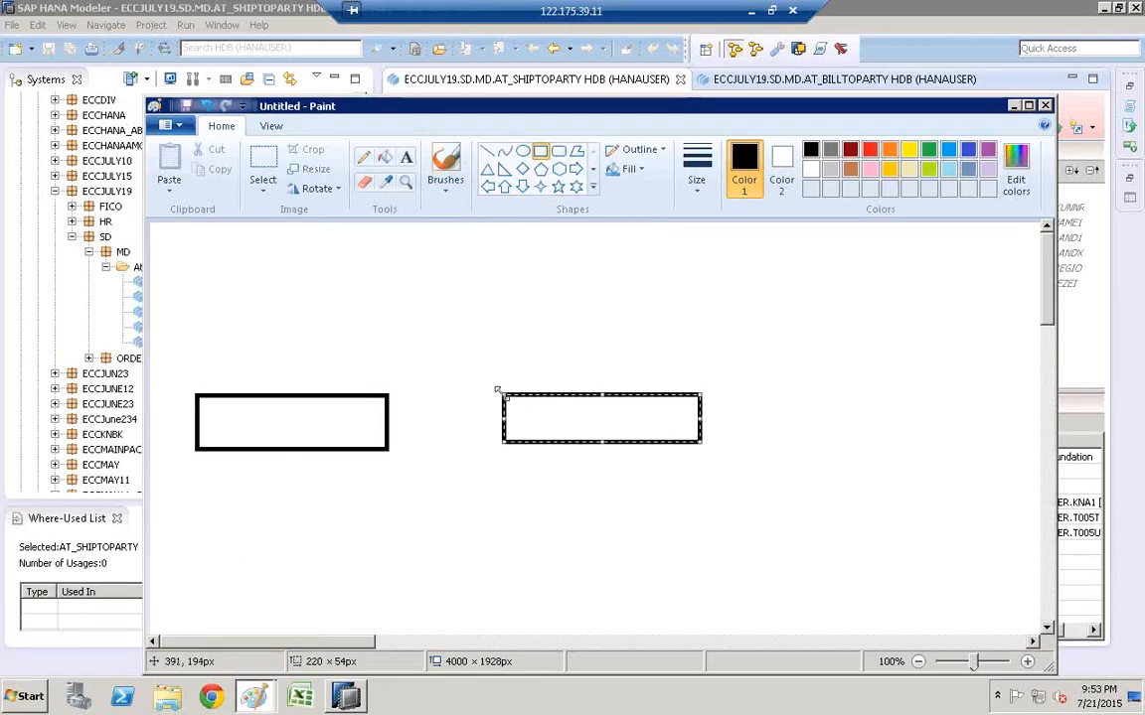
pyautogui.moveTo(496, 389); pyautogui.dragTo(498, 372)
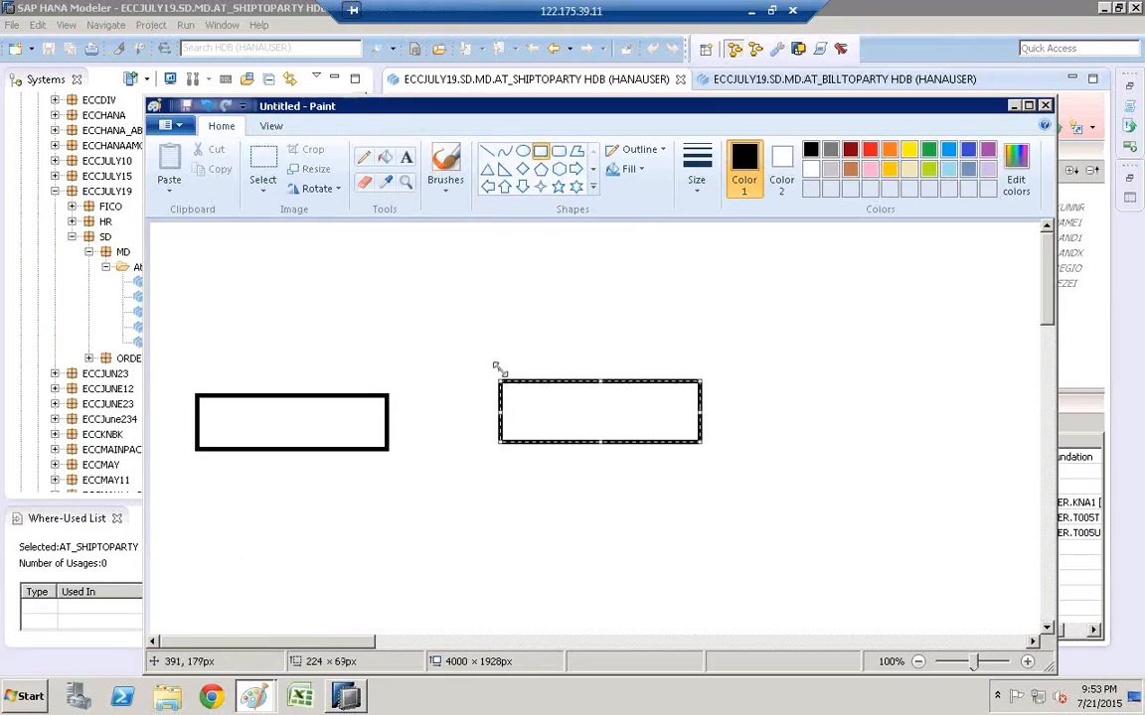
pyautogui.click(461, 259)
# - Label the first rectangle "sd" and the second rectangle "fi" using the Text tool
pyautogui.click(406, 161)
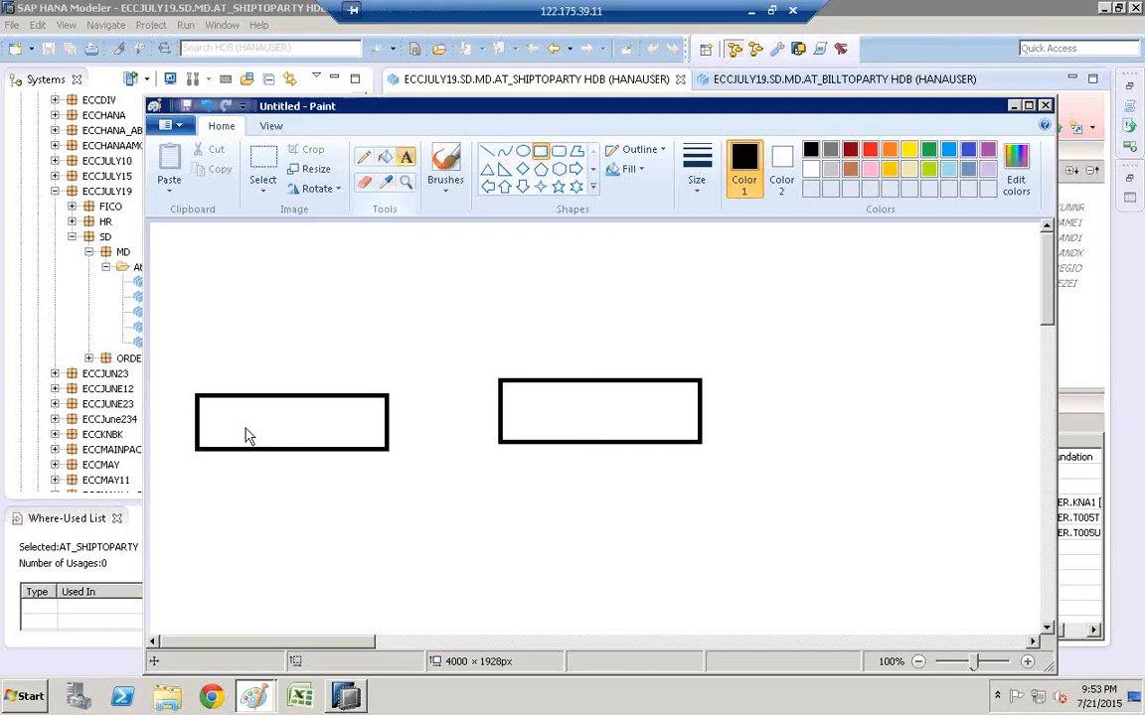
pyautogui.click(242, 418)
pyautogui.write('sd')
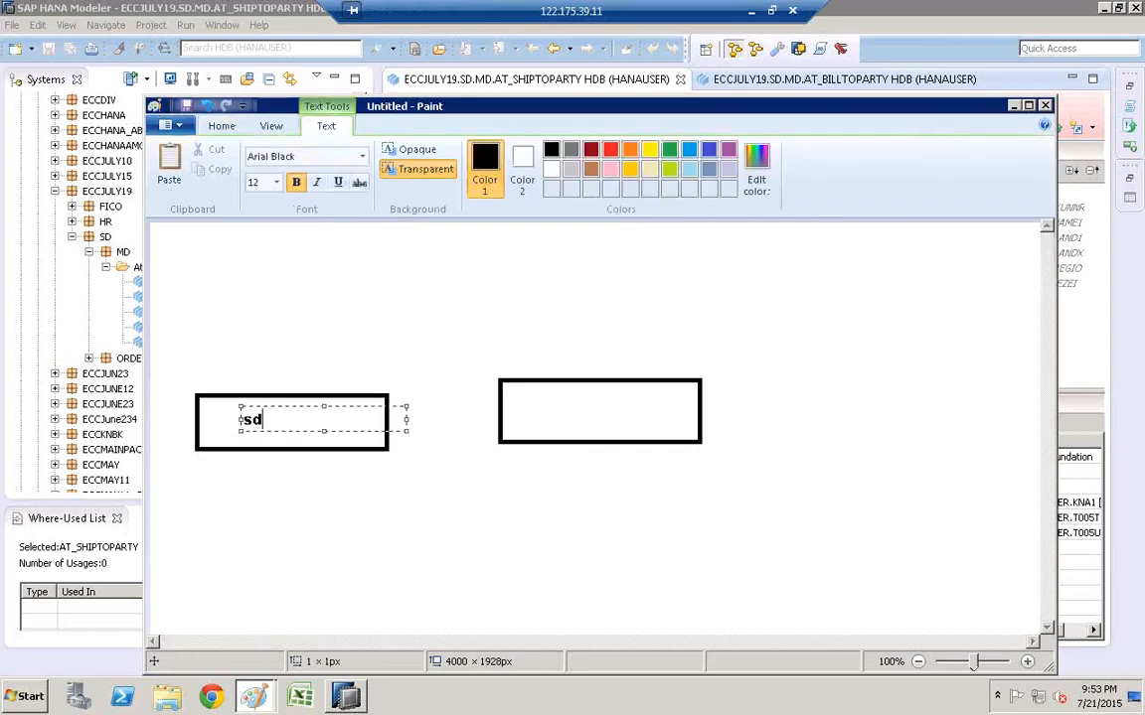
pyautogui.click(574, 424)
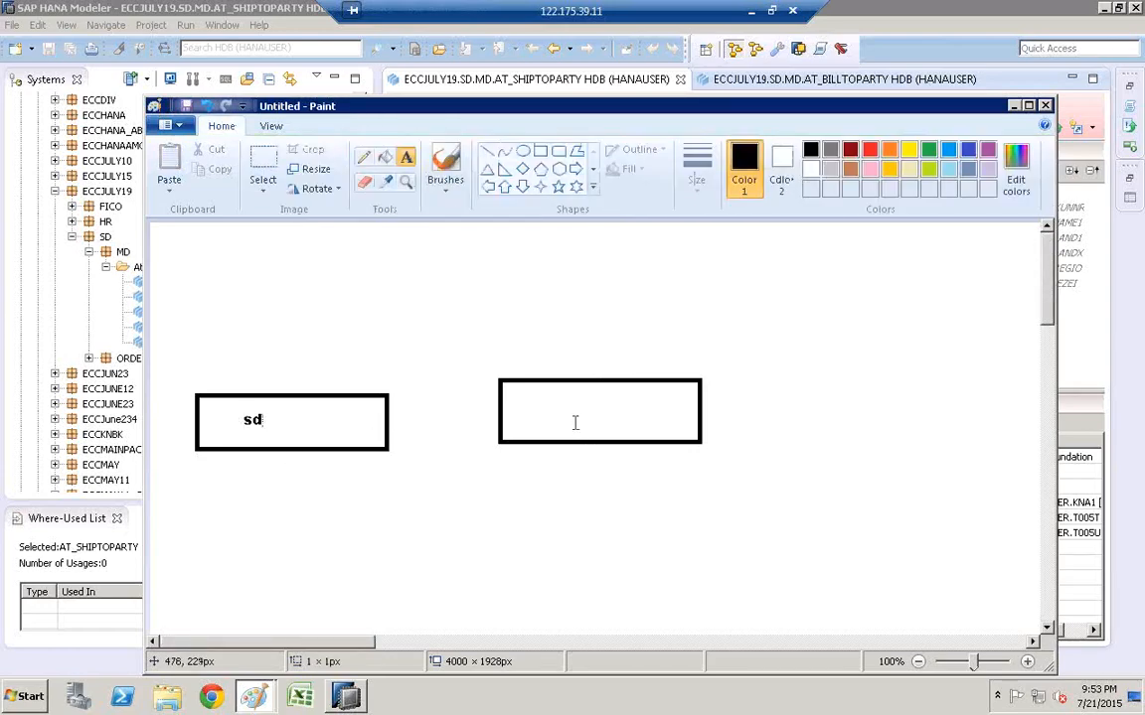
pyautogui.click(574, 423)
pyautogui.click(610, 334)
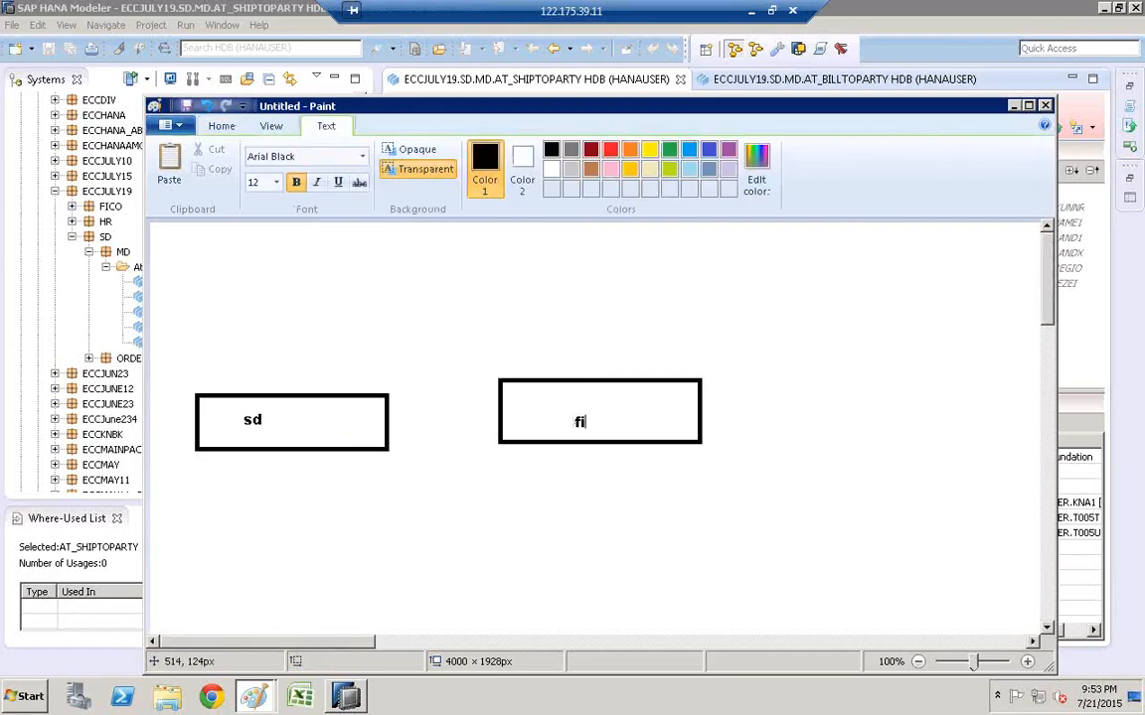
# - Draw a third rectangle of about 167 × 52 px beside the "fi" box and label it "co"
pyautogui.click(537, 156)
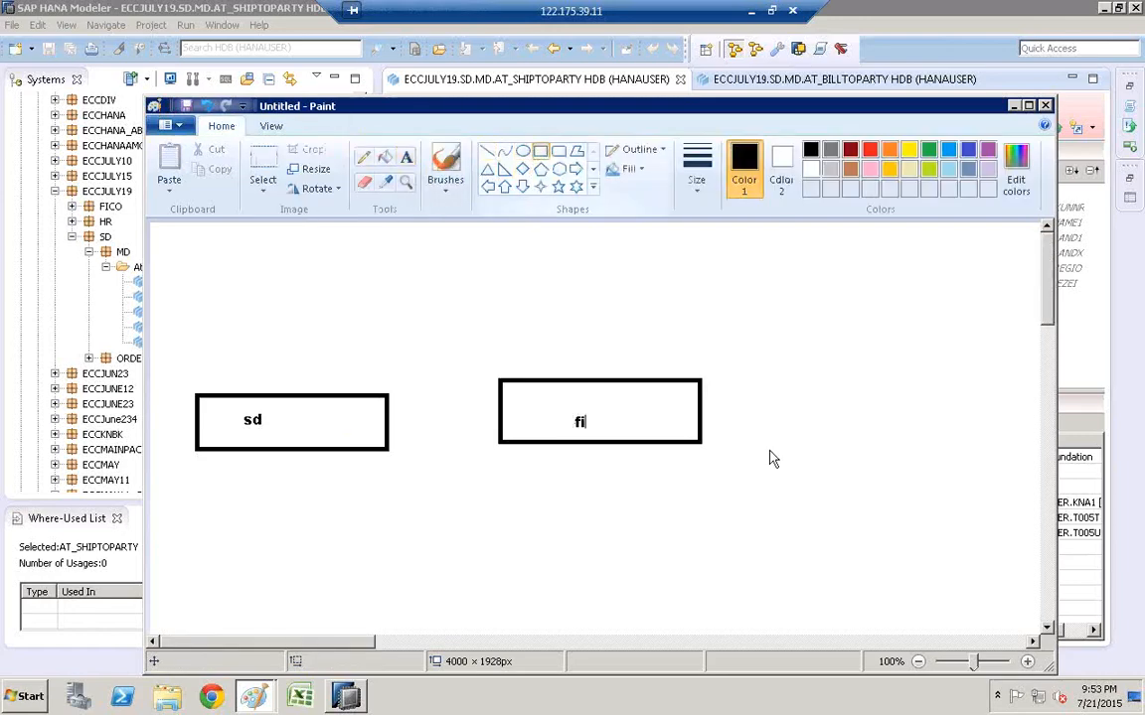
pyautogui.moveTo(805, 379); pyautogui.dragTo(957, 428)
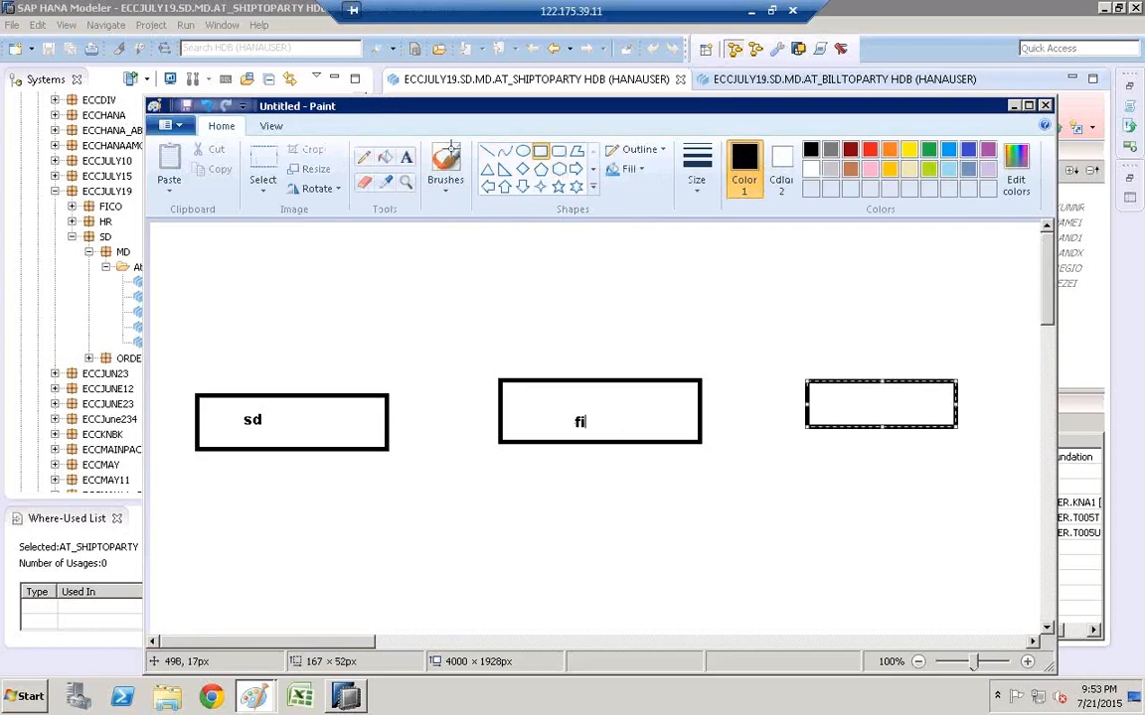
pyautogui.click(845, 398)
pyautogui.write('cp')
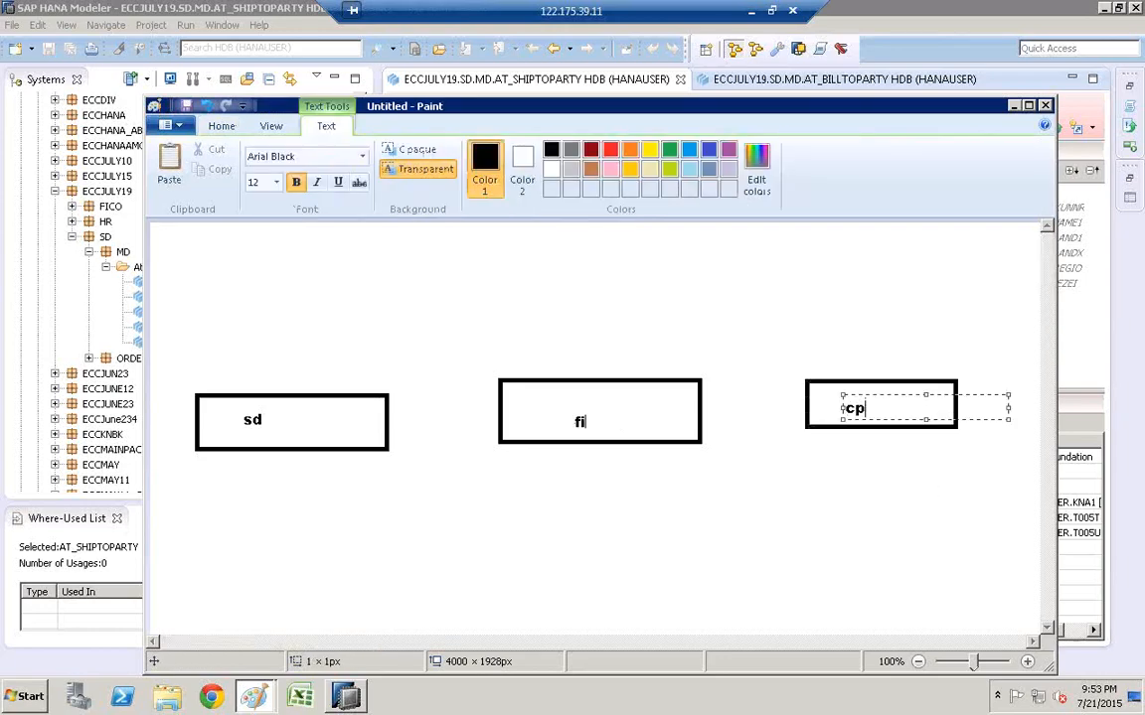
pyautogui.press('BackSpace')
pyautogui.press('BackSpace')
pyautogui.click(724, 284)
# - Draw a smaller rectangle of about 125 × 40 px below the "co" box and label it "pa"
pyautogui.click(541, 151)
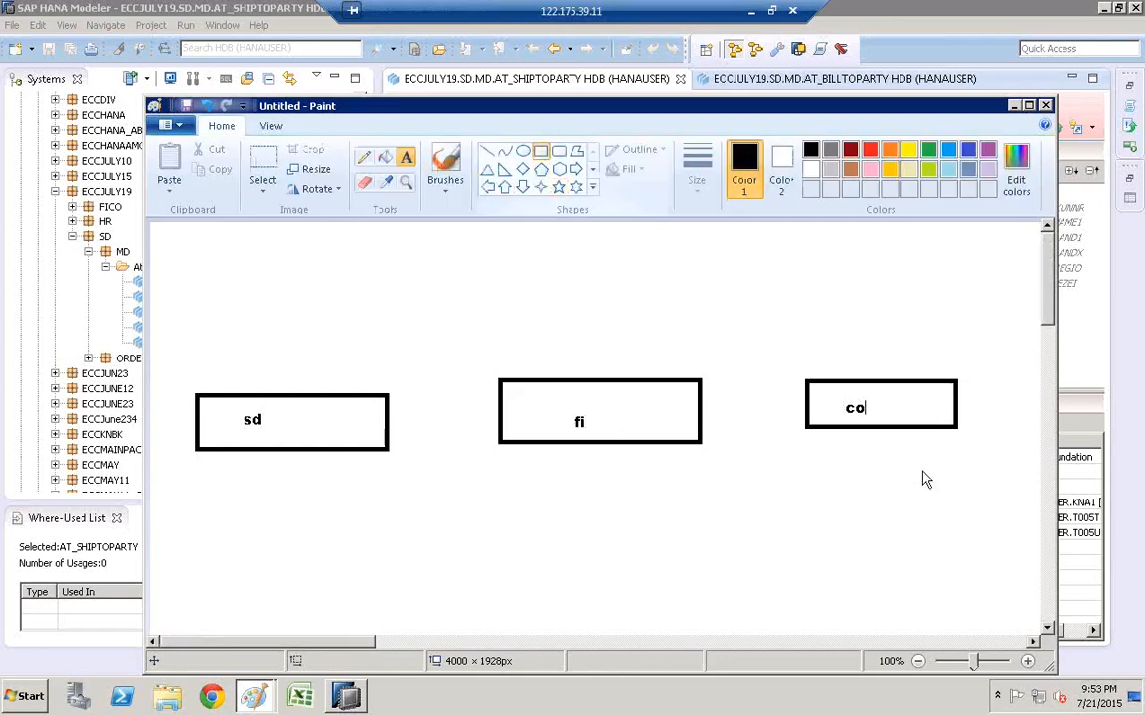
pyautogui.moveTo(948, 512); pyautogui.dragTo(836, 477)
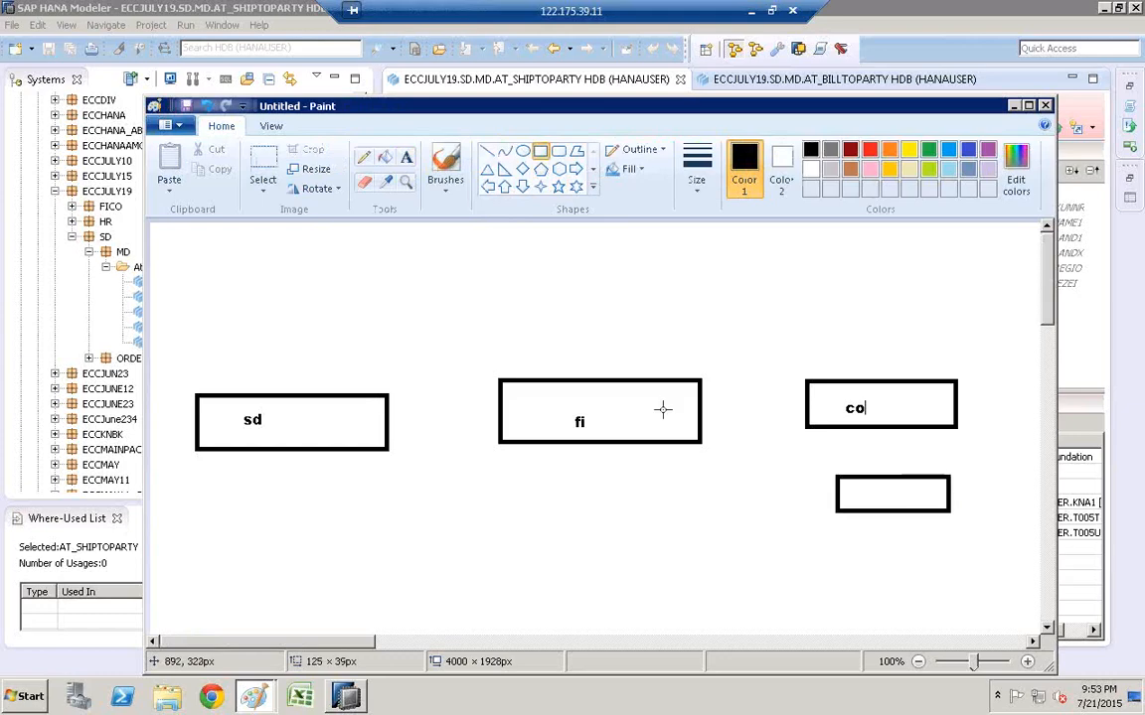
pyautogui.click(405, 157)
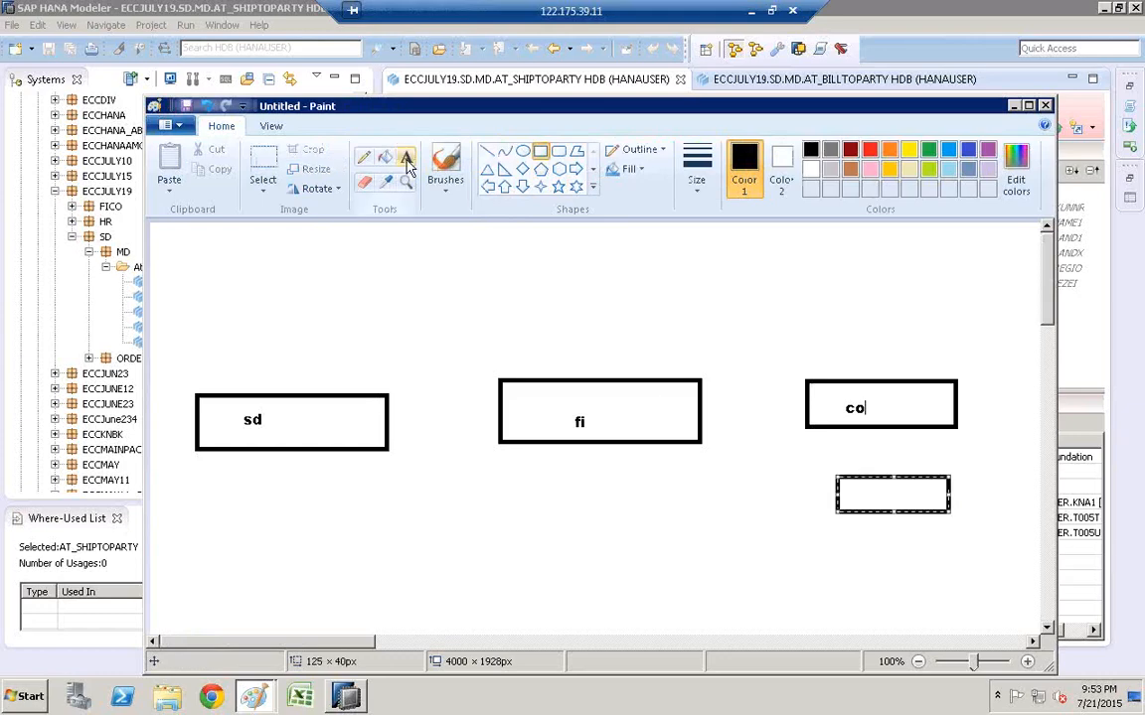
pyautogui.click(865, 493)
pyautogui.write('pa')
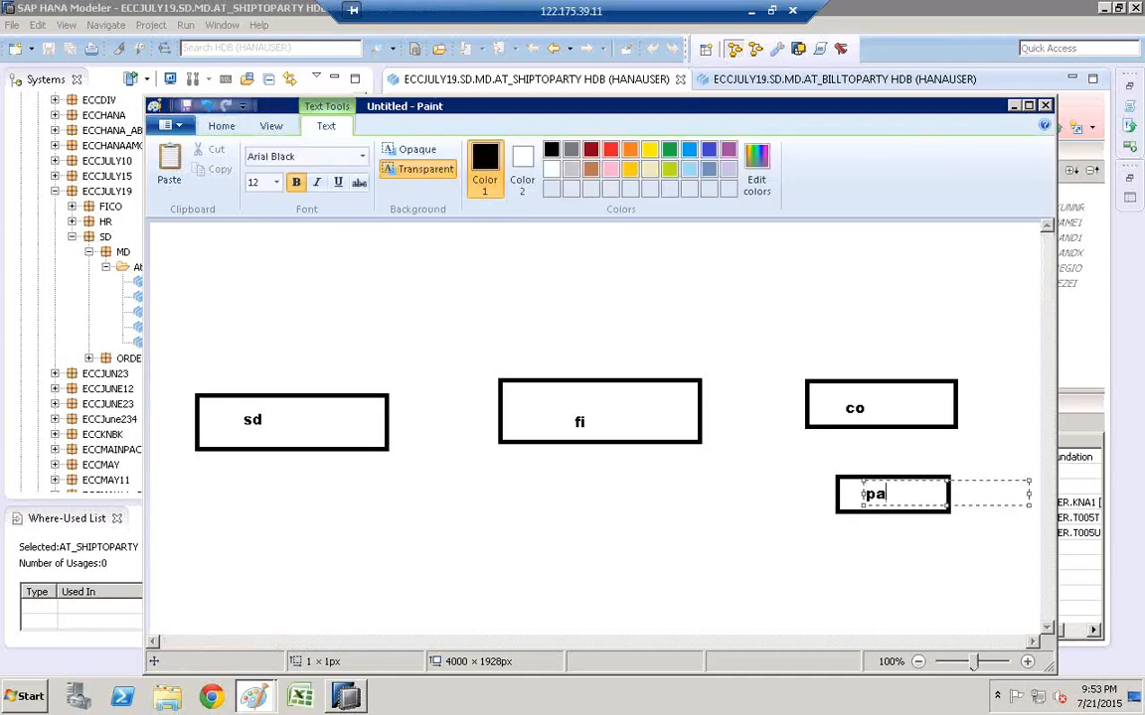
# - Maximize the drawing window and draw a wide rectangle of about 1230 × 65 px beneath all the boxes
pyautogui.doubleClick(874, 106)
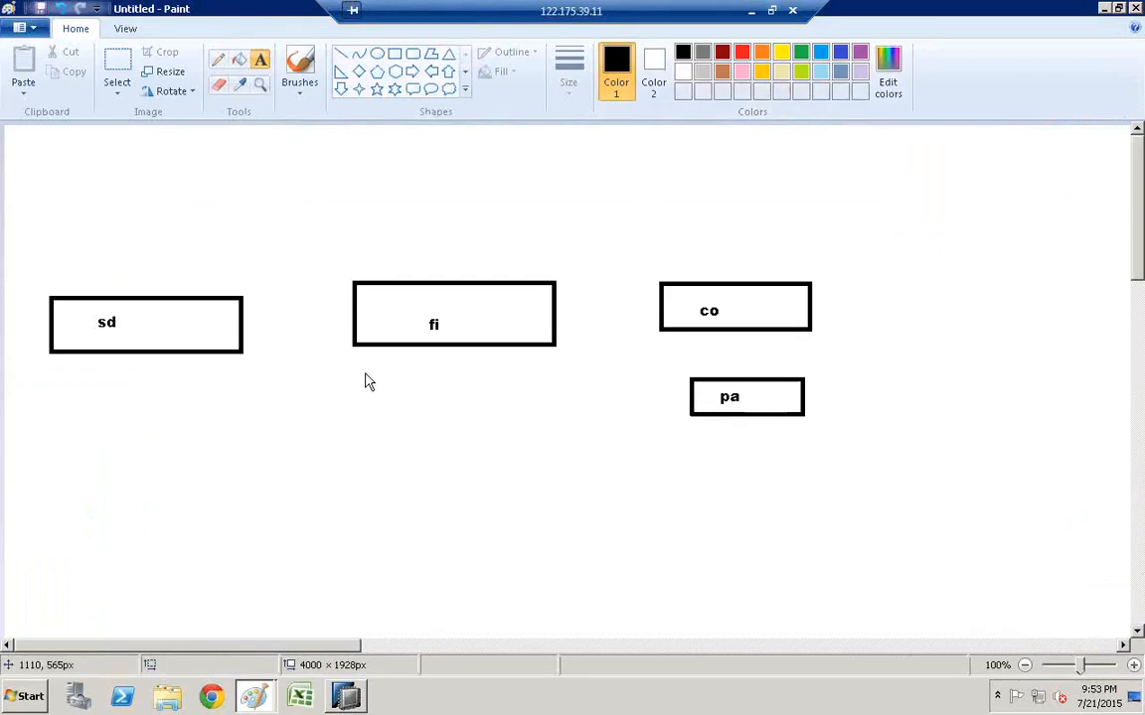
pyautogui.click(396, 56)
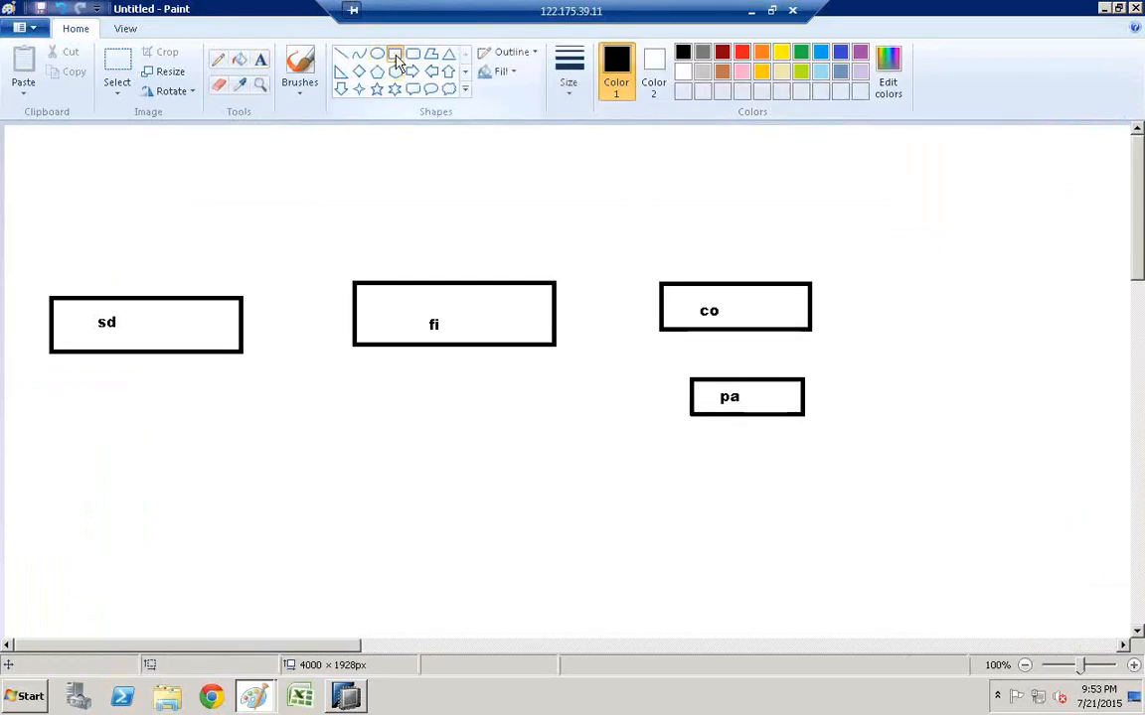
pyautogui.moveTo(20, 527); pyautogui.dragTo(1122, 584)
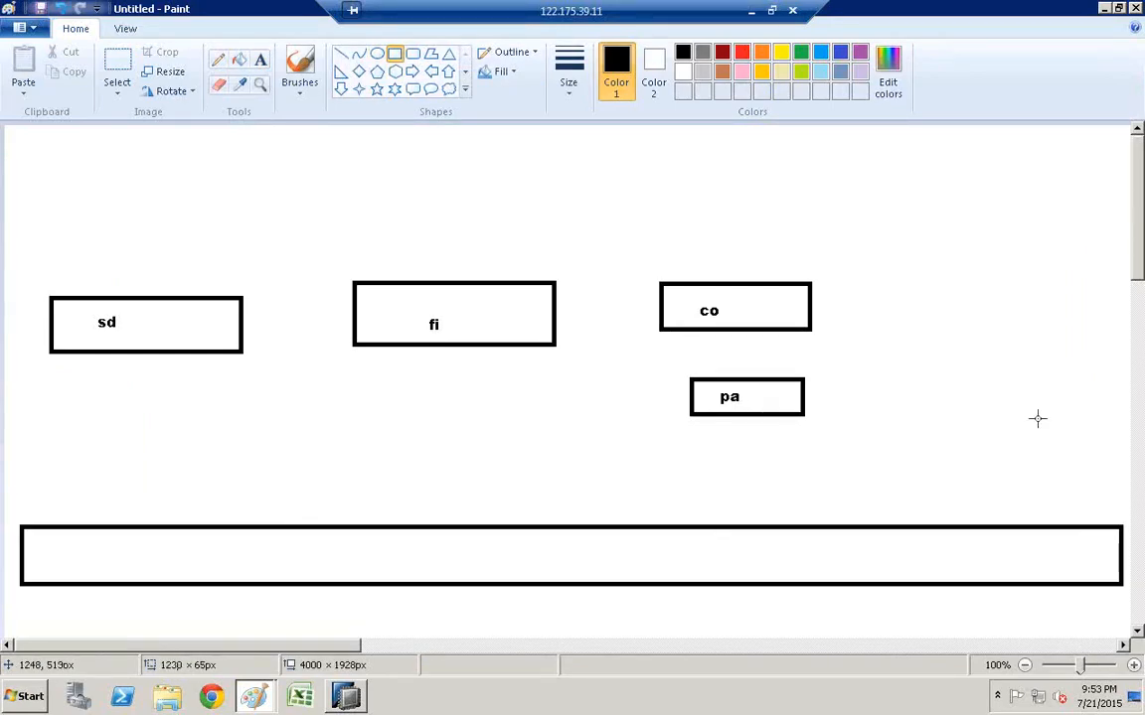
pyautogui.click(1025, 414)
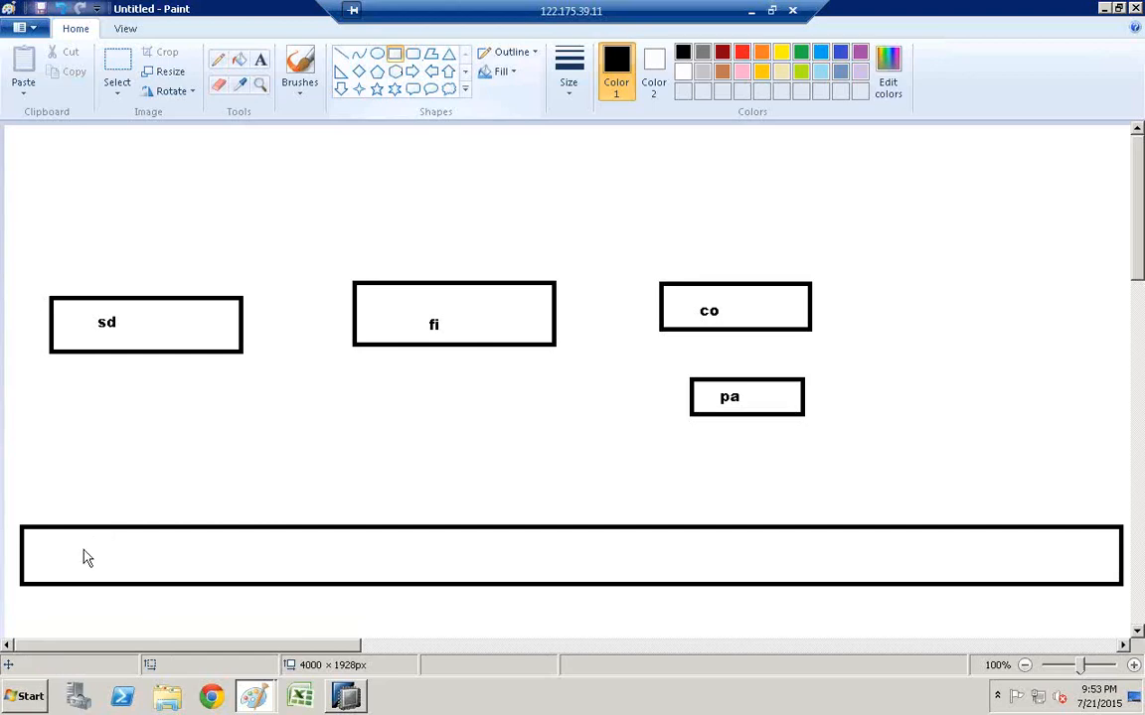
# - Draw a rectangle of about 169 × 29 px at the left end inside the wide box and label it "orders"
pyautogui.click(31, 545)
pyautogui.moveTo(181, 570); pyautogui.dragTo(183, 571)
pyautogui.click(259, 63)
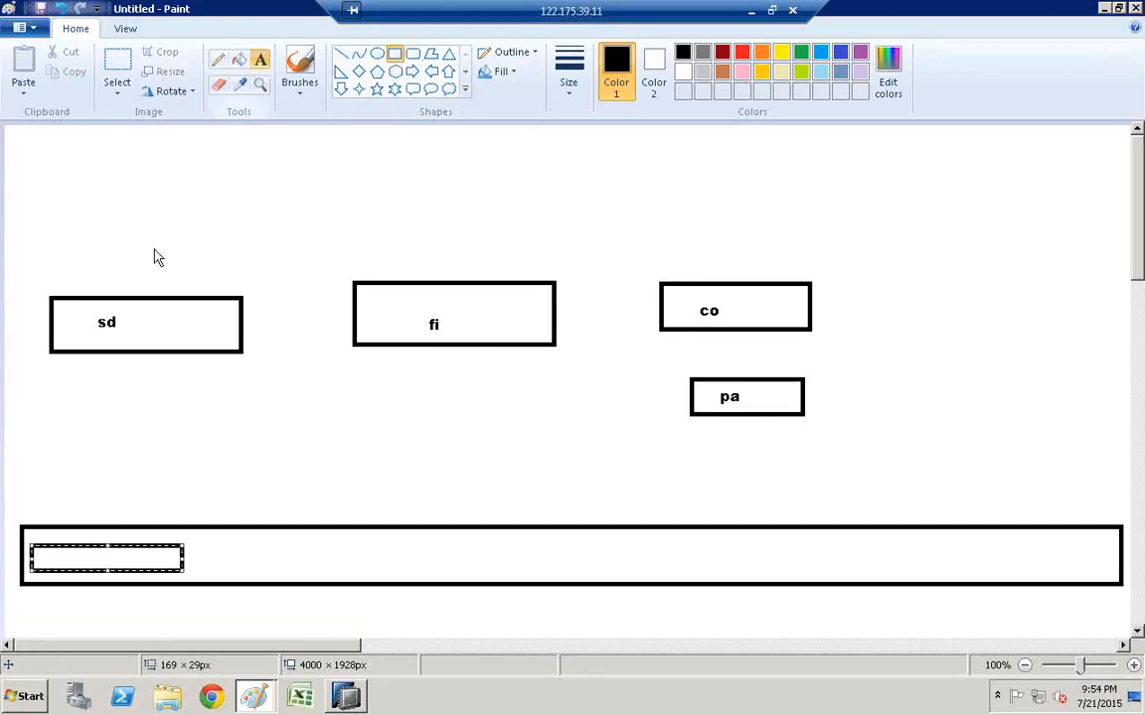
pyautogui.click(69, 555)
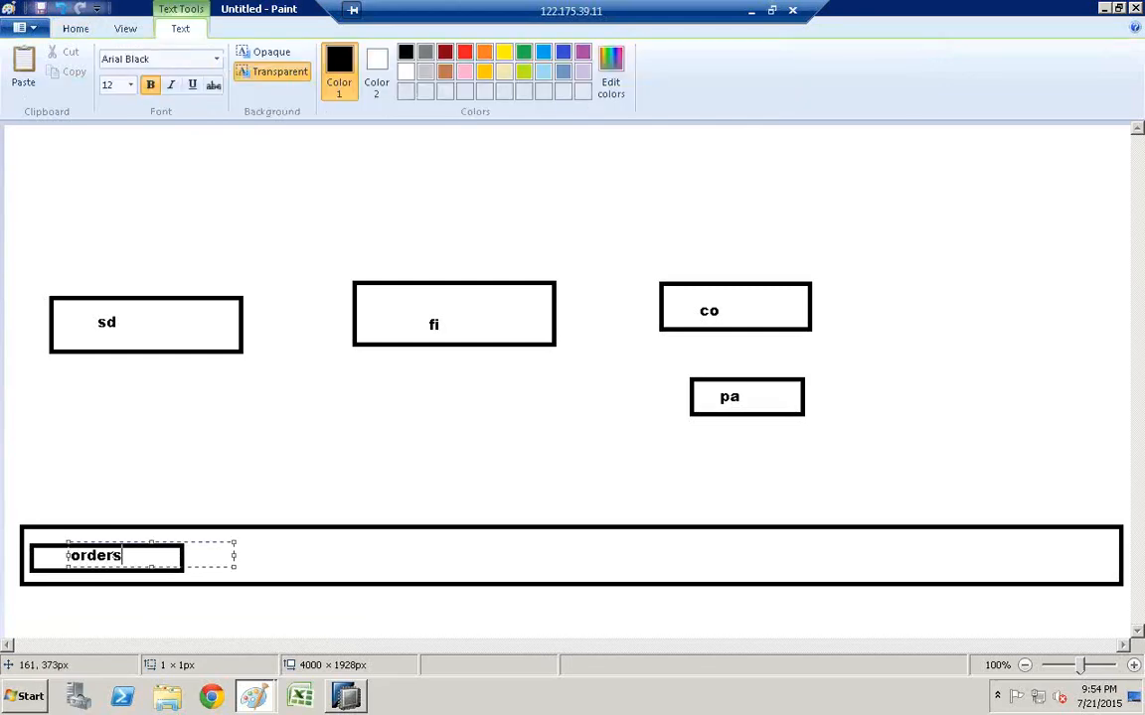
pyautogui.click(278, 154)
# - Draw a rectangle of about 136 × 25 px beside the "orders" box and label it "del"
pyautogui.click(394, 53)
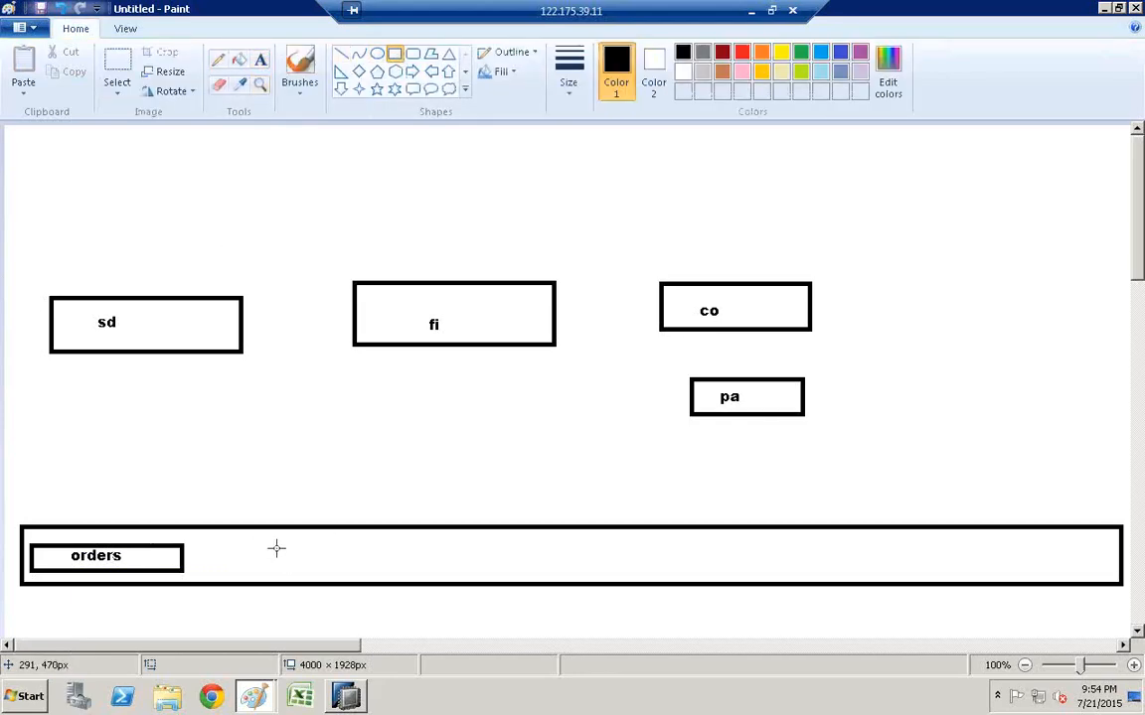
pyautogui.moveTo(254, 545); pyautogui.dragTo(378, 568)
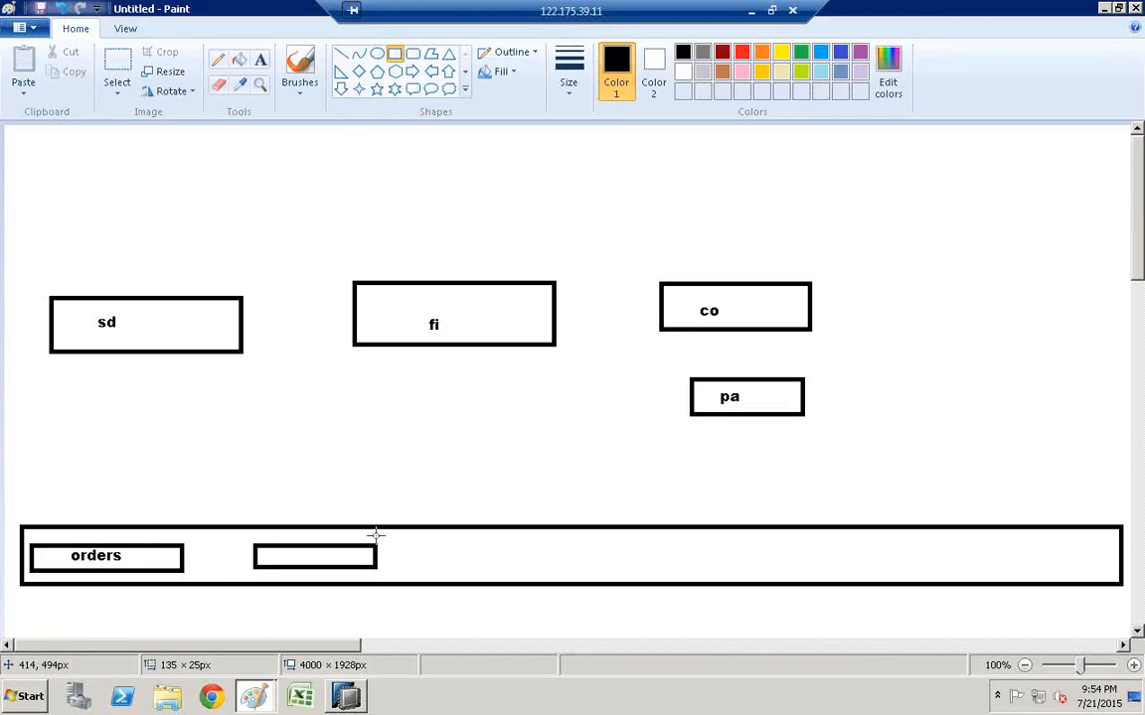
pyautogui.click(260, 60)
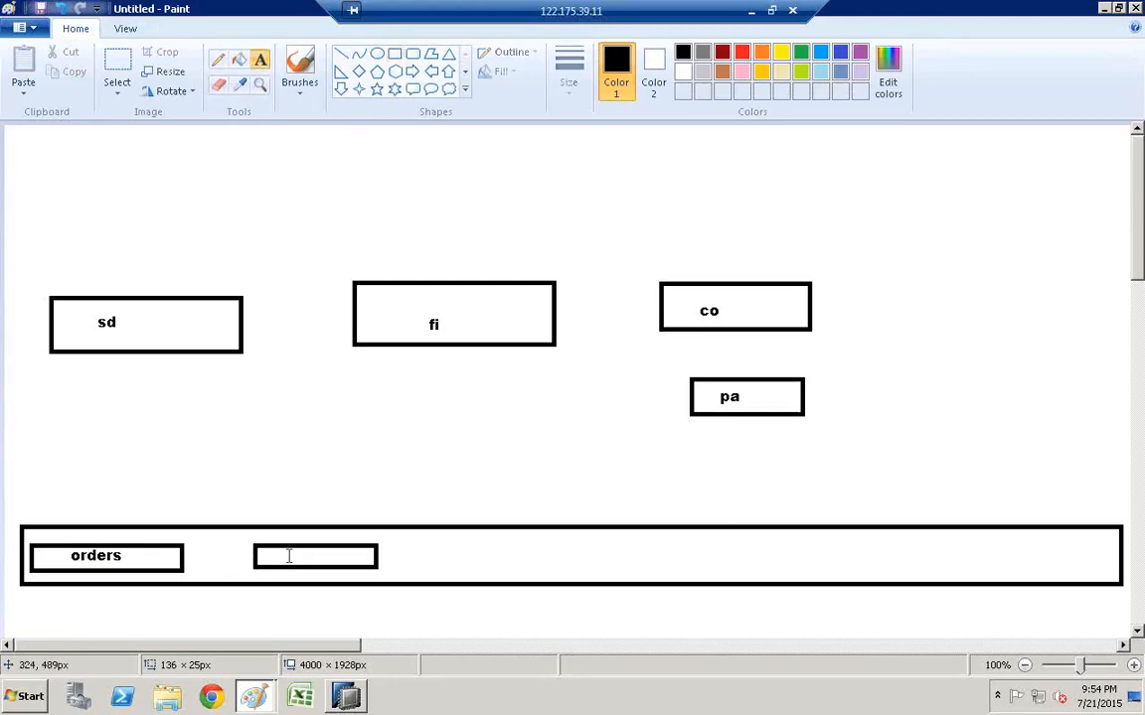
pyautogui.click(286, 545)
pyautogui.write('del')
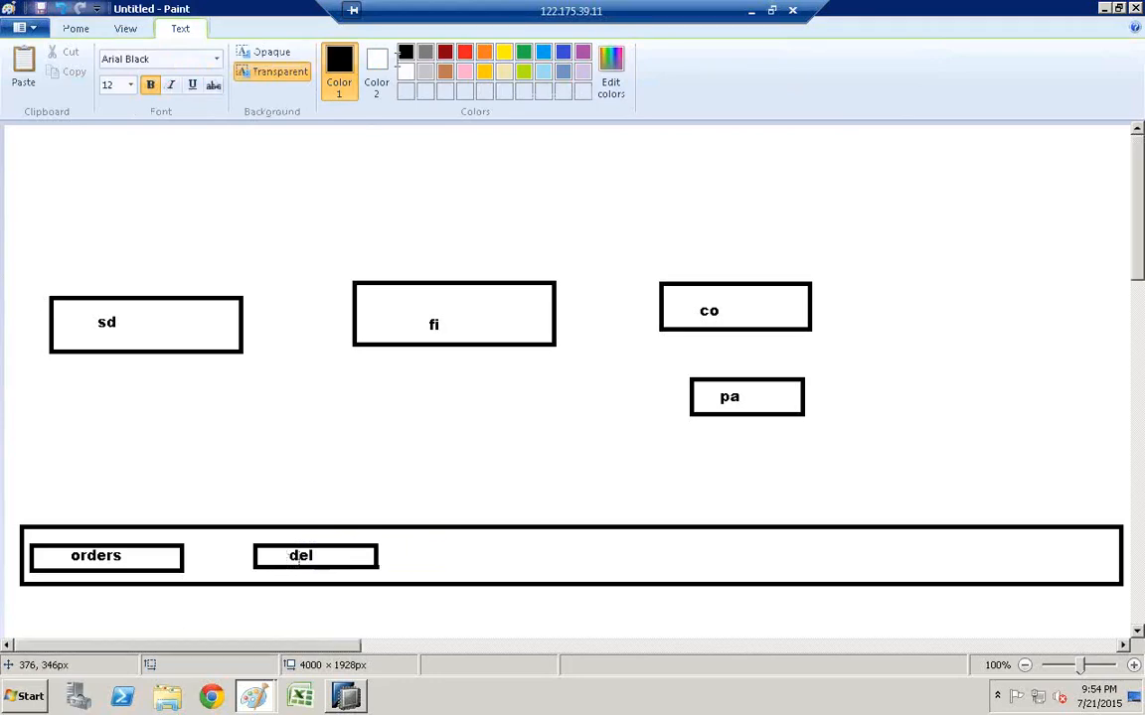
pyautogui.click(536, 476)
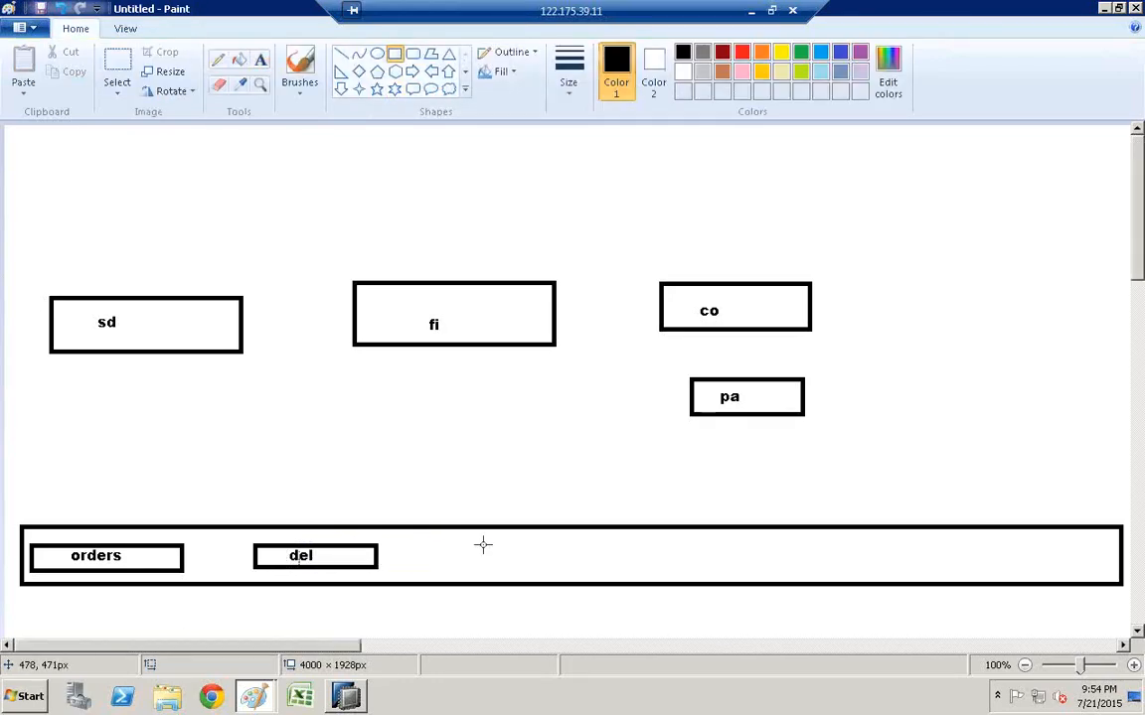
# - Draw a rectangle of about 160 × 23 px beside the "del" box and label it "bill"
pyautogui.moveTo(422, 540); pyautogui.dragTo(567, 563)
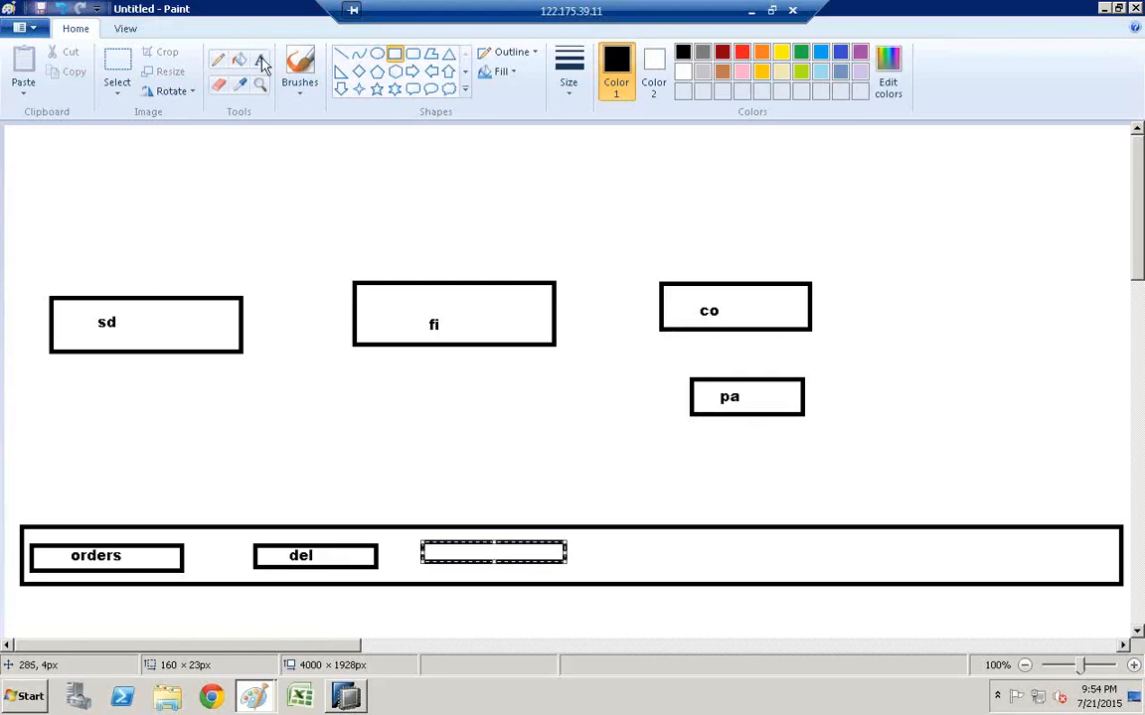
pyautogui.click(260, 61)
pyautogui.click(463, 546)
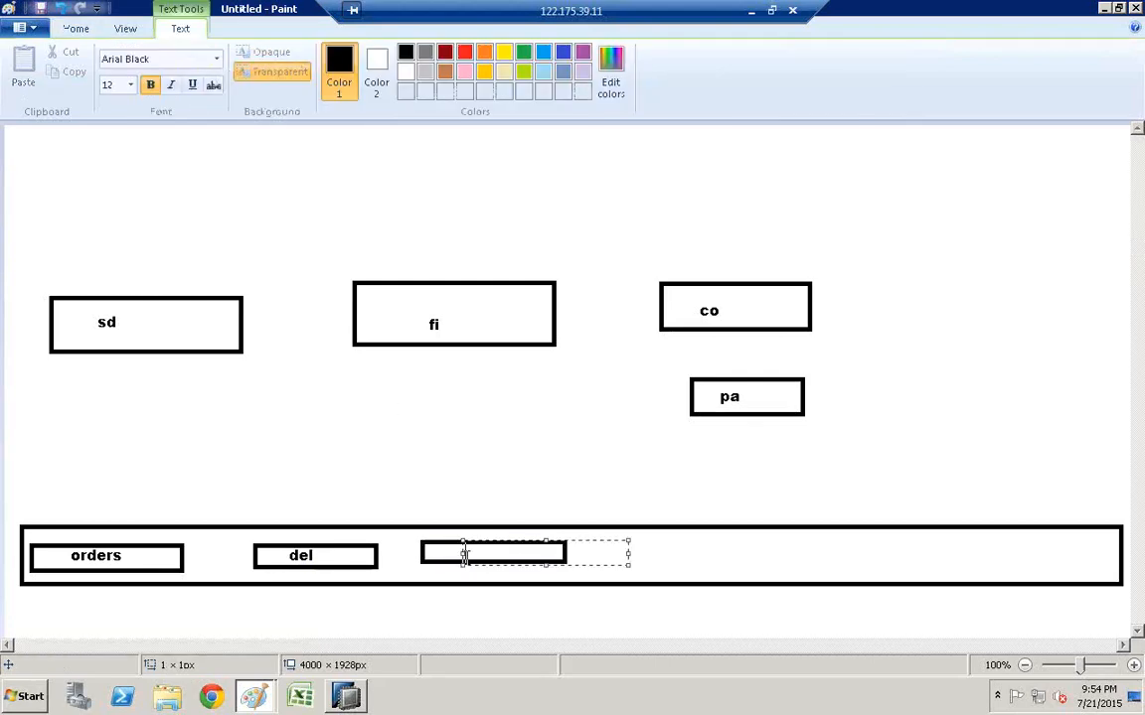
pyautogui.write('bill')
pyautogui.click(517, 474)
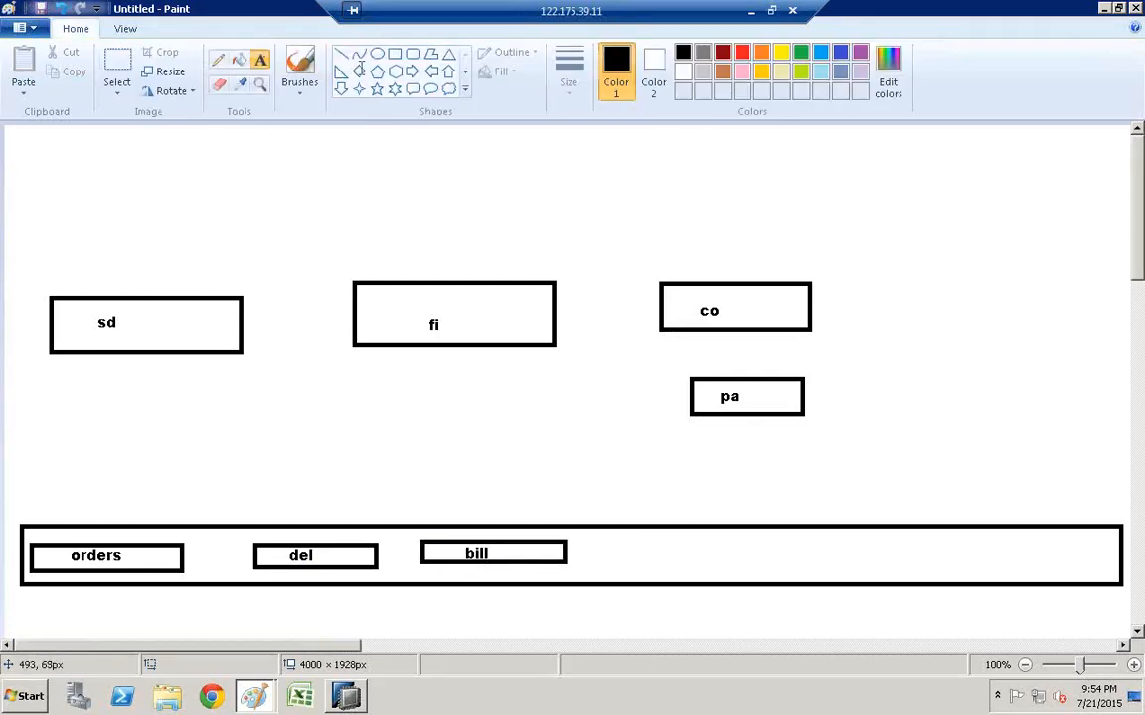
# - Draw a rectangle of about 141 × 22 px beside the "bill" box and label it "ar"
pyautogui.click(396, 55)
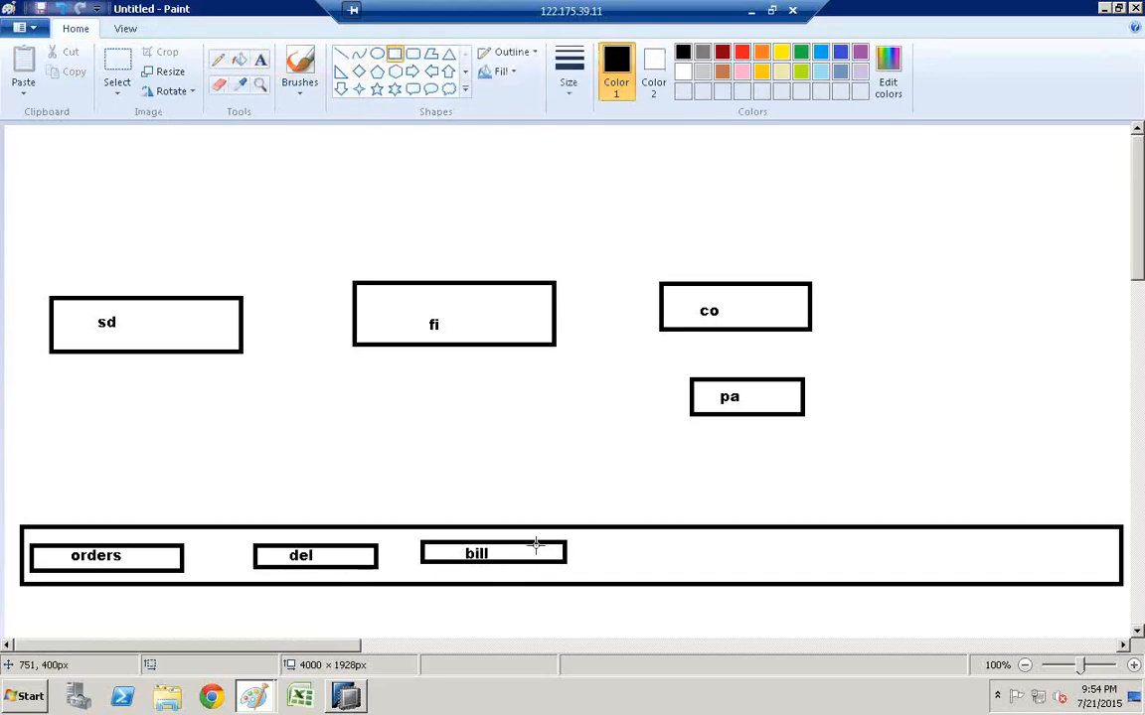
pyautogui.moveTo(618, 543); pyautogui.dragTo(747, 563)
pyautogui.click(260, 62)
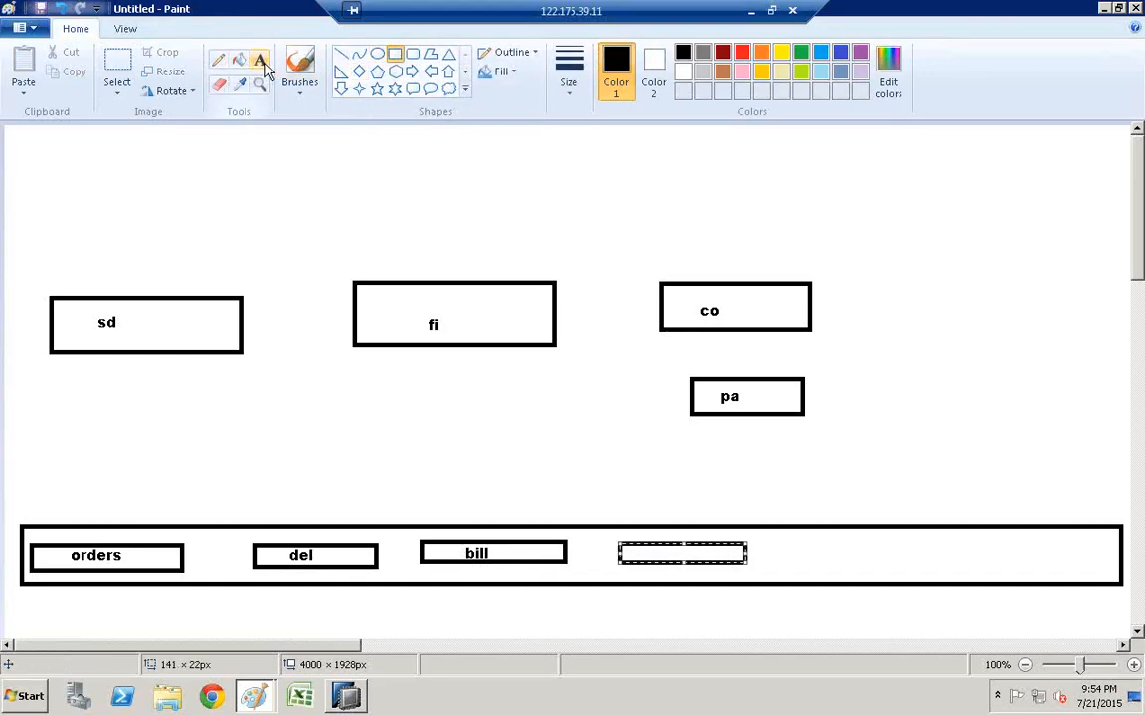
pyautogui.click(640, 557)
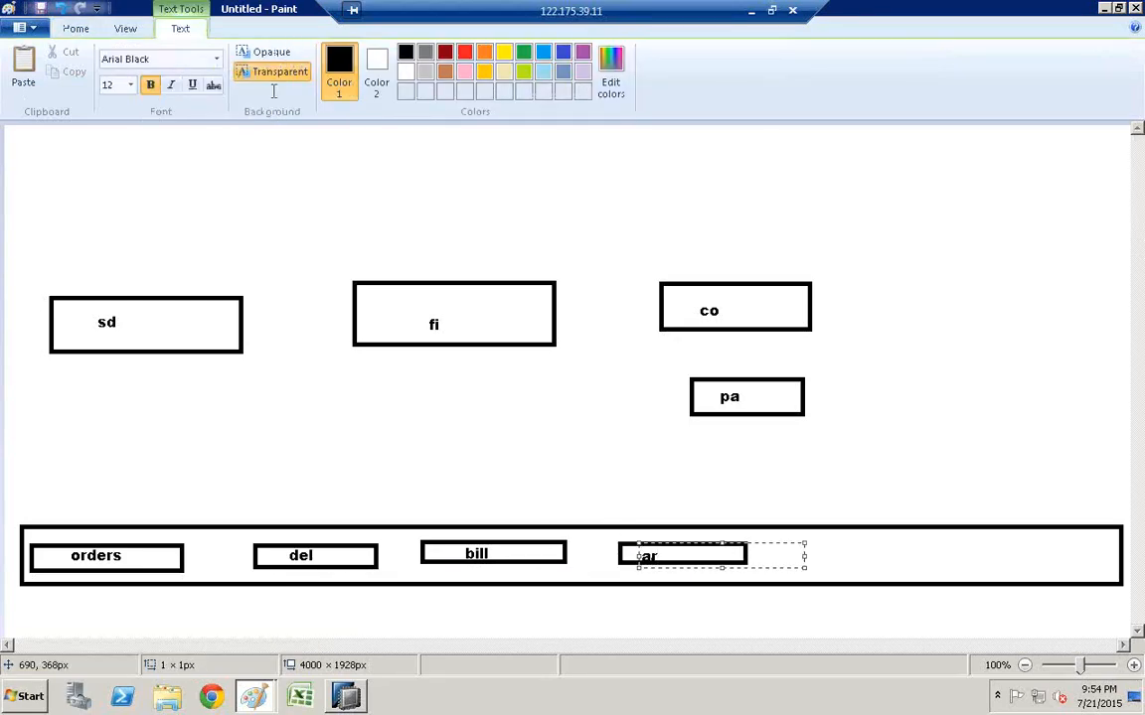
pyautogui.click(270, 140)
# - Set the Text tool's font to Arial Rounded MT Bold in an empty text box above the diagram
pyautogui.click(269, 130)
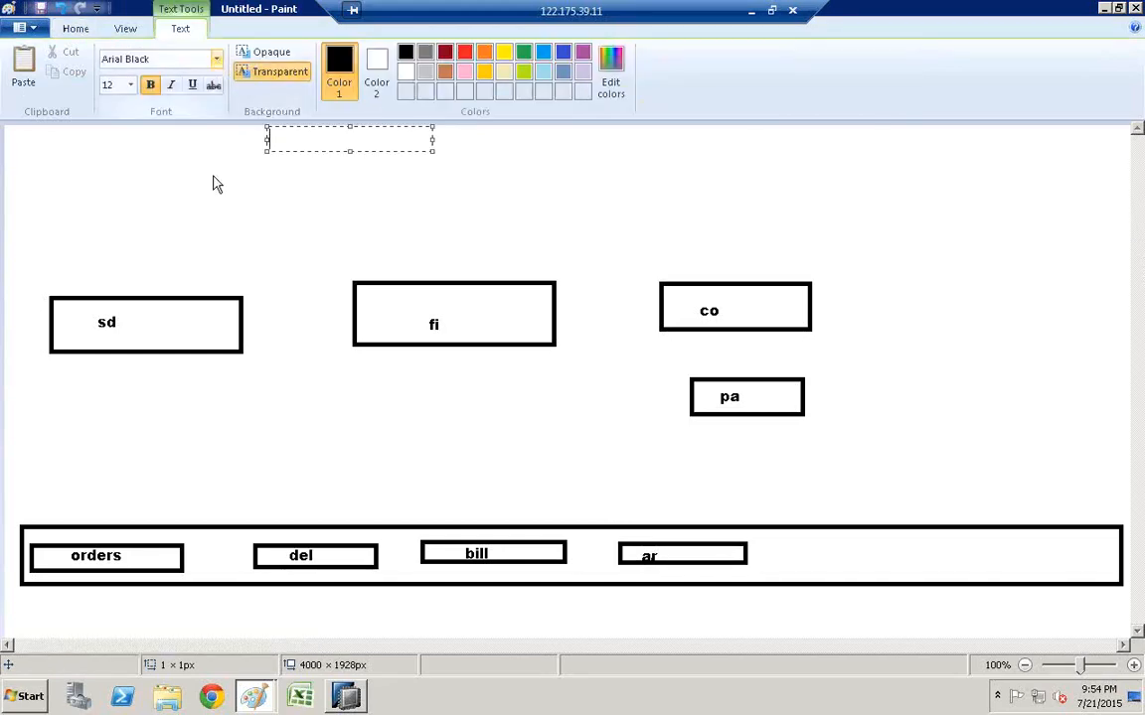
pyautogui.click(216, 59)
pyautogui.click(159, 187)
pyautogui.click(362, 210)
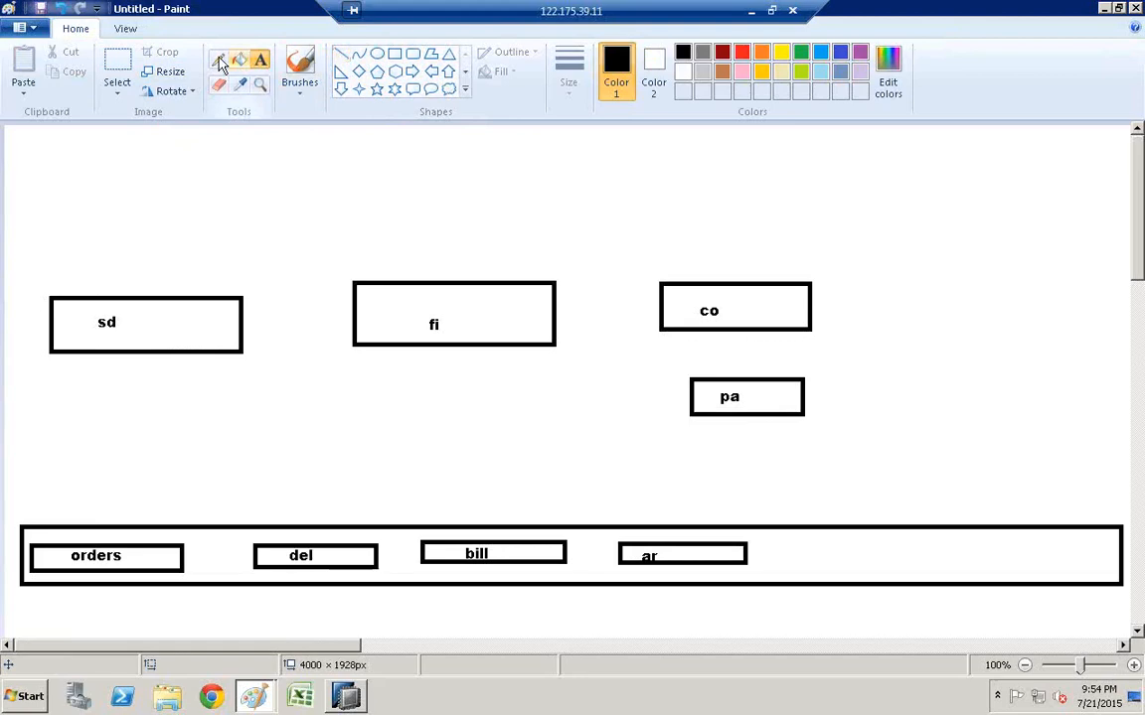
# - Draw two freehand pencil lines from the "ar" box, one straight upward and one curving up towards the right
pyautogui.click(219, 59)
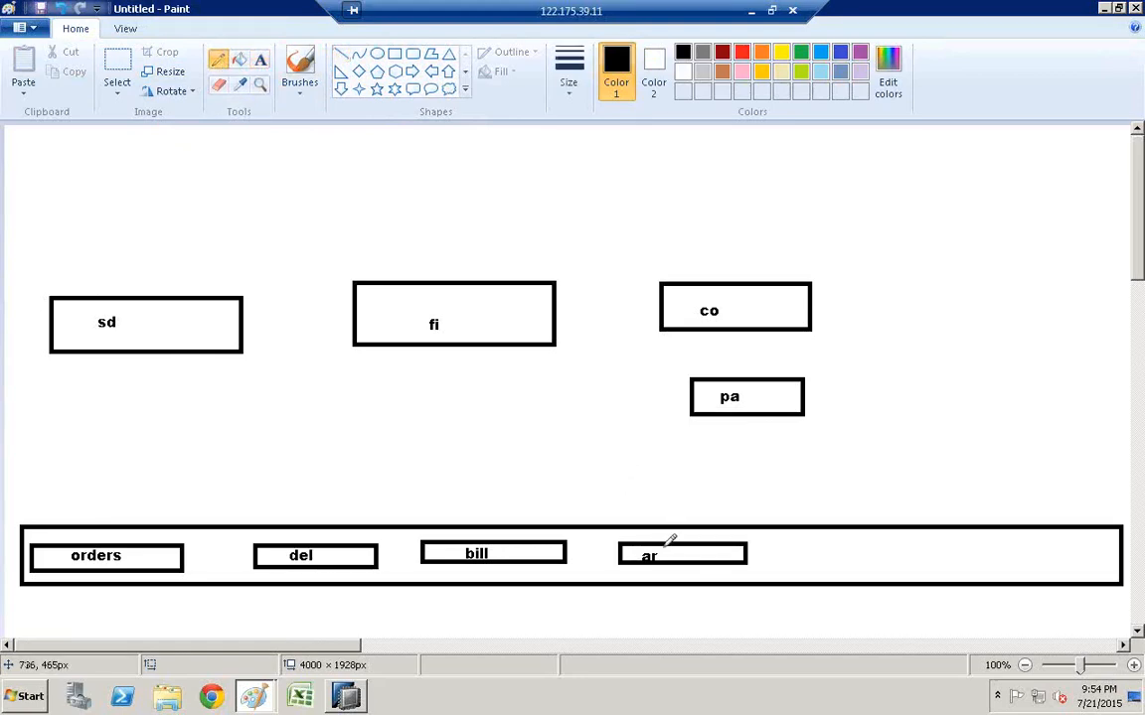
pyautogui.moveTo(663, 540); pyautogui.dragTo(660, 472)
pyautogui.moveTo(692, 542); pyautogui.dragTo(751, 471)
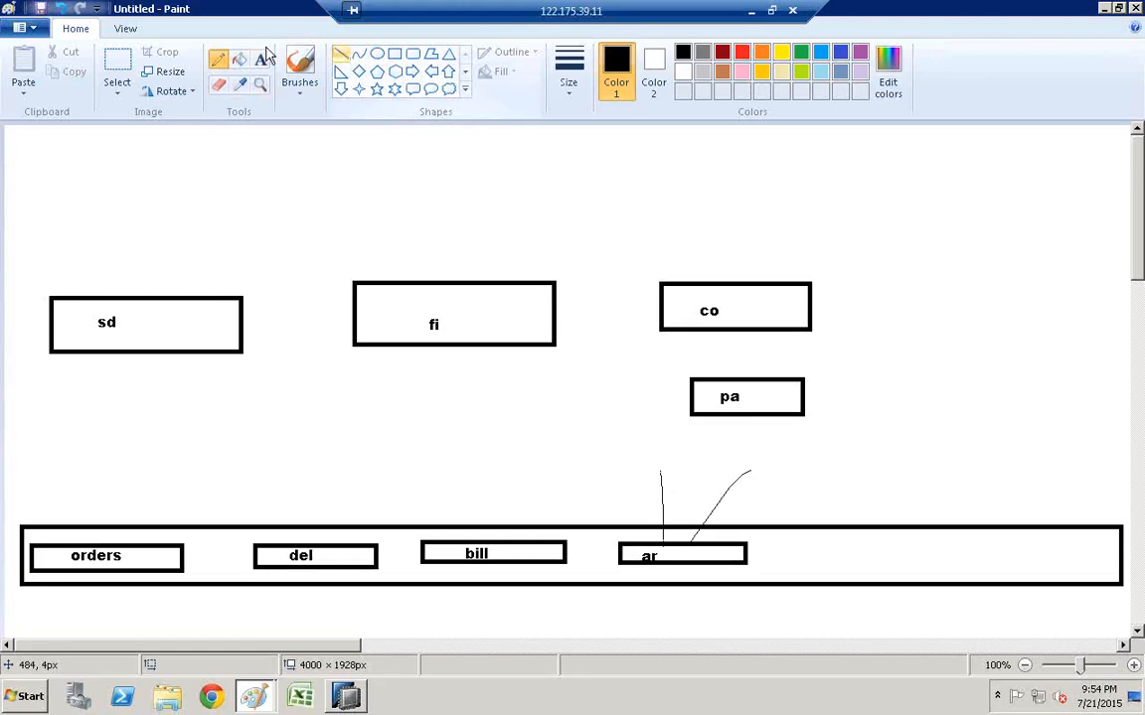
# - Draw a rectangle of about 118 × 39 px at the end of the curved line and label it "ap"
pyautogui.click(394, 53)
pyautogui.moveTo(760, 467); pyautogui.dragTo(866, 502)
pyautogui.click(262, 63)
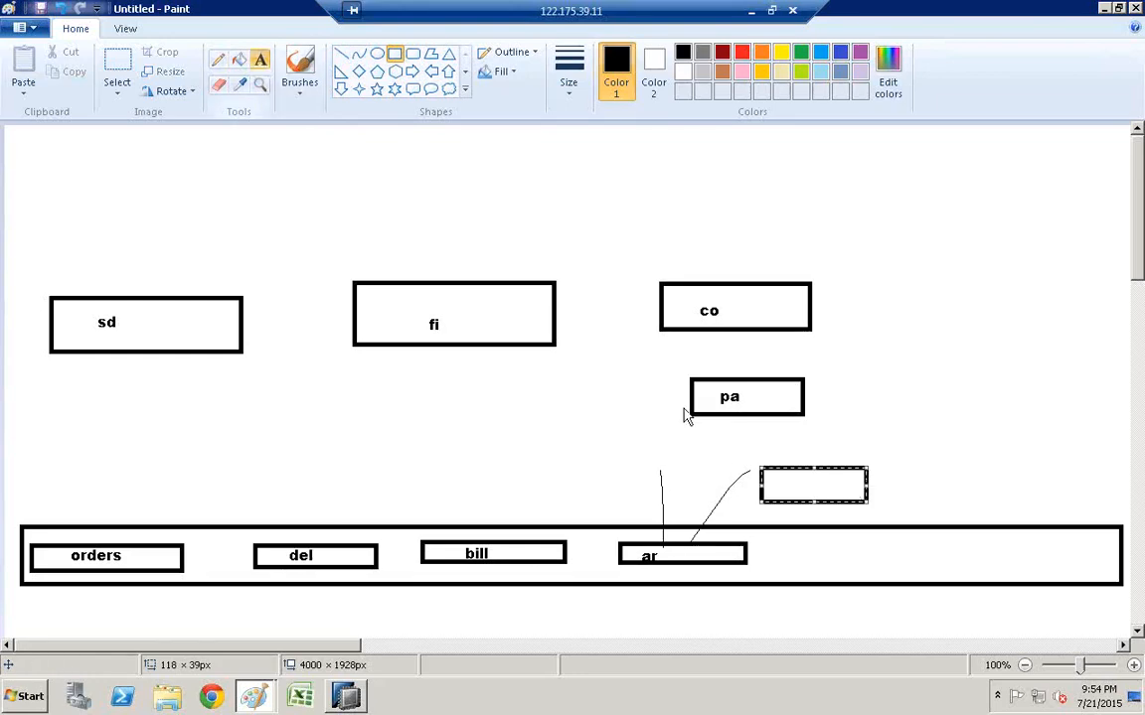
pyautogui.click(792, 488)
pyautogui.write('a')
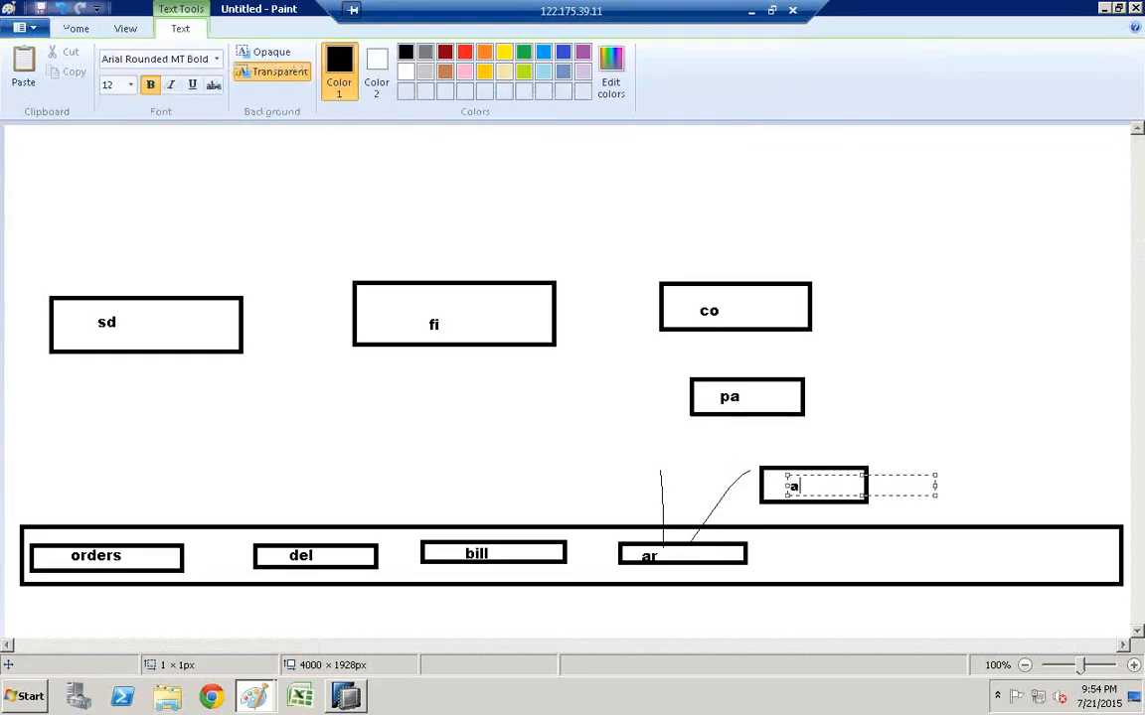
pyautogui.write('p')
pyautogui.click(967, 431)
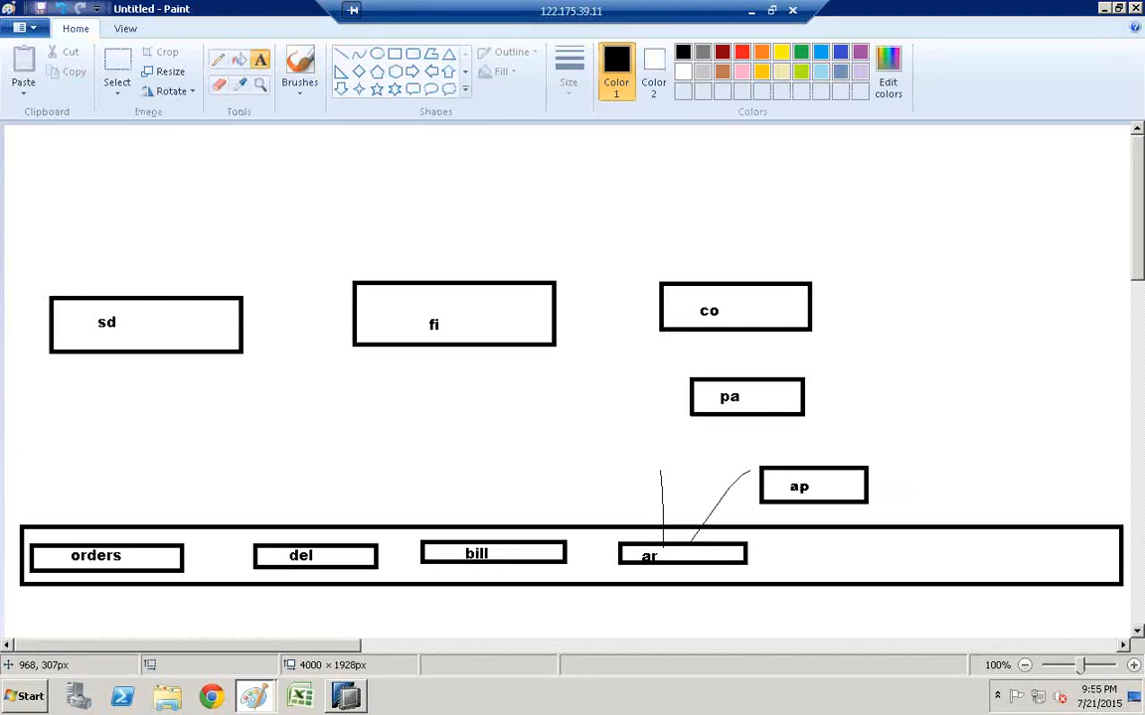
# - Pencil an arrow into "orders", link orders, del, bill, ar and ap with freehand curves, and circle "ar" and "ap"
pyautogui.click(218, 58)
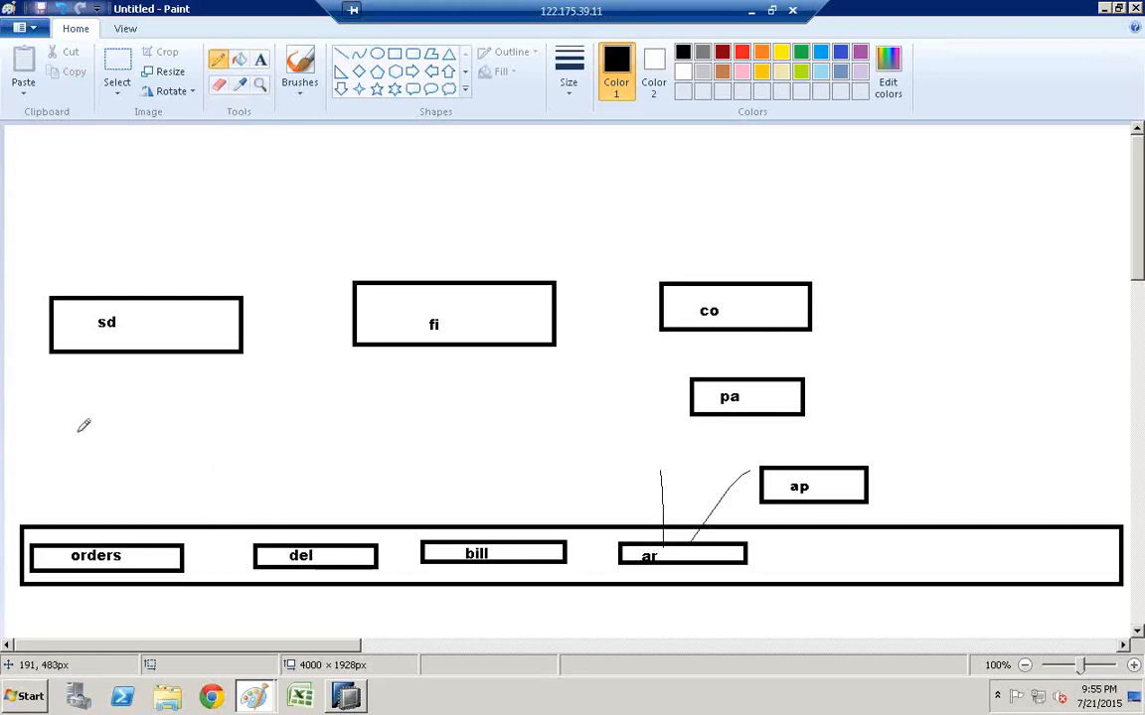
pyautogui.moveTo(78, 432); pyautogui.dragTo(109, 520)
pyautogui.moveTo(139, 558)
pyautogui.mouseDown()
pyautogui.moveTo(164, 494)
pyautogui.moveTo(324, 537)
pyautogui.moveTo(327, 510)
pyautogui.moveTo(508, 455)
pyautogui.mouseUp()
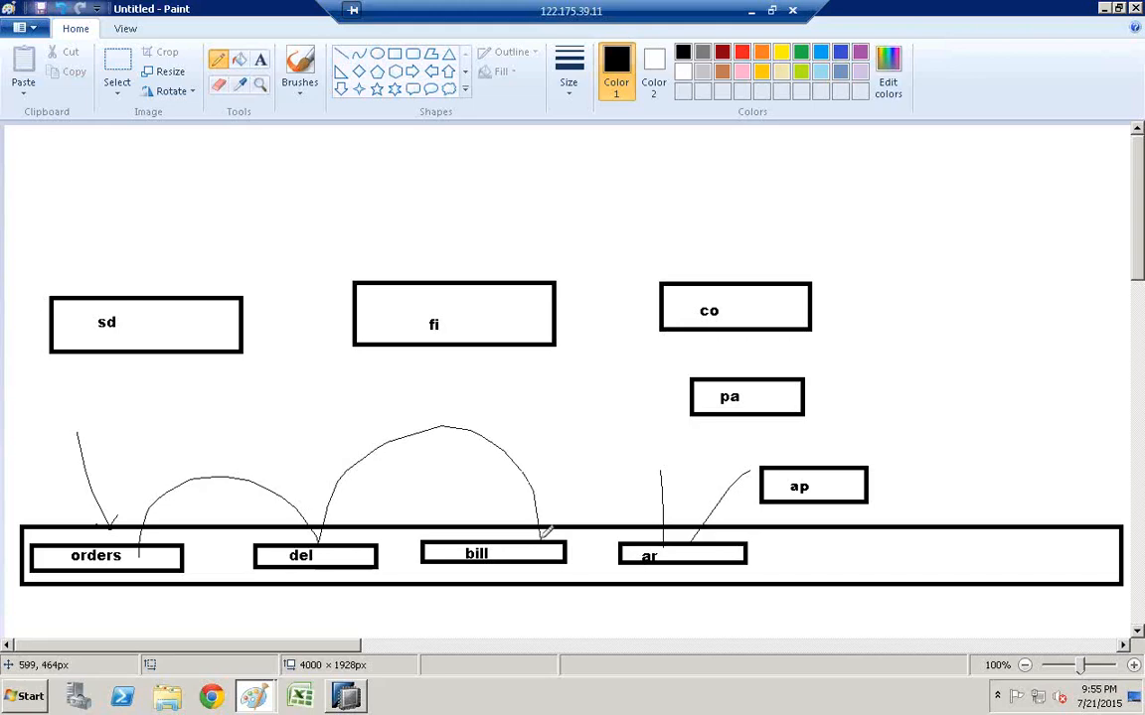
pyautogui.moveTo(542, 536); pyautogui.dragTo(665, 535)
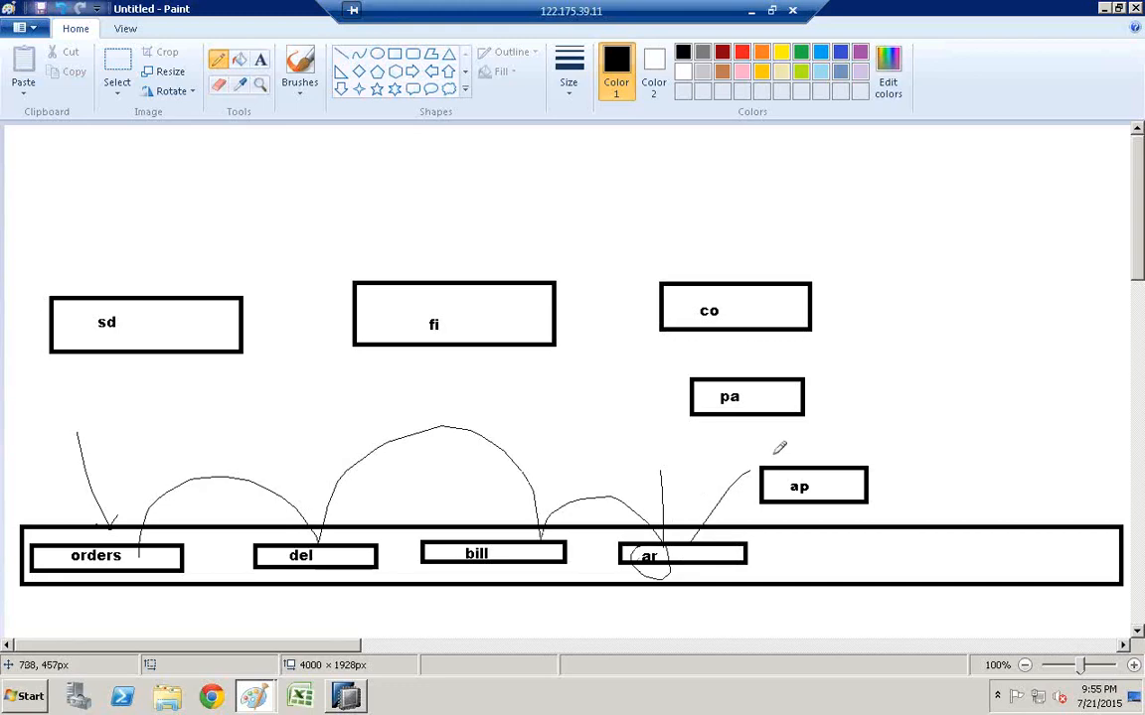
pyautogui.moveTo(665, 533)
pyautogui.mouseDown()
pyautogui.moveTo(824, 483)
pyautogui.moveTo(798, 507)
pyautogui.mouseUp()
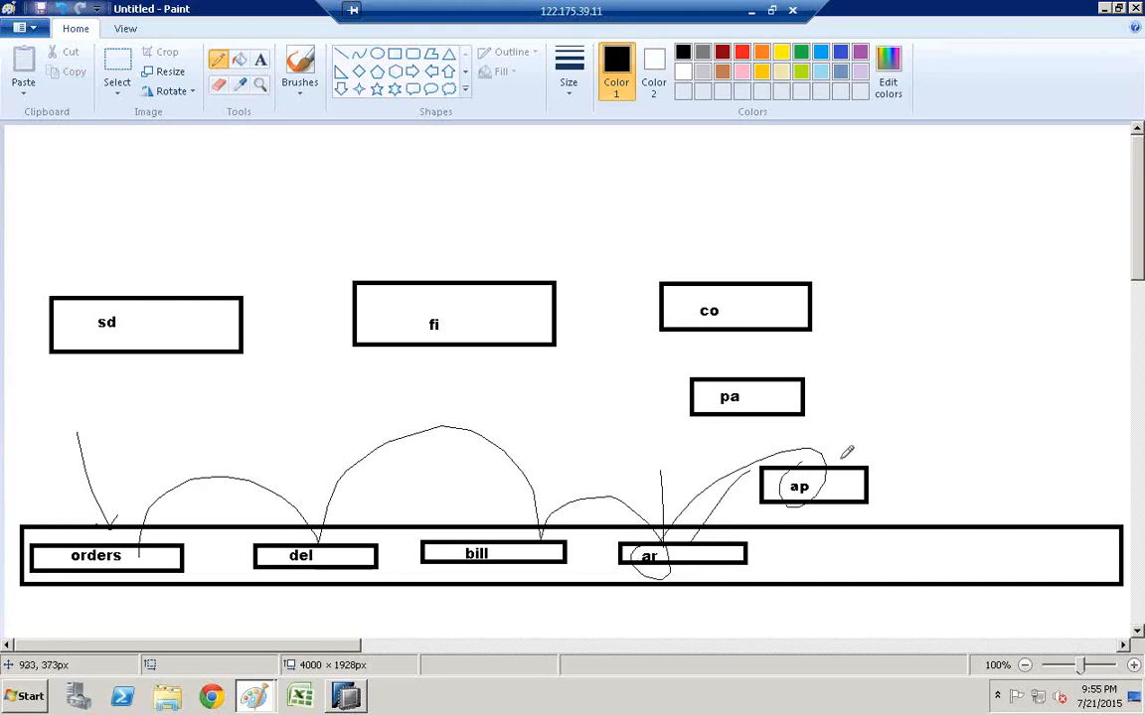
# - Draw pencil arrows pointing upward from the "ap" box and downward and rightward from the "ar" box
pyautogui.moveTo(842, 458)
pyautogui.mouseDown()
pyautogui.moveTo(838, 405)
pyautogui.moveTo(848, 411)
pyautogui.mouseUp()
pyautogui.moveTo(712, 559); pyautogui.dragTo(719, 618)
pyautogui.moveTo(747, 553)
pyautogui.mouseDown()
pyautogui.moveTo(807, 550)
pyautogui.moveTo(799, 558)
pyautogui.mouseUp()
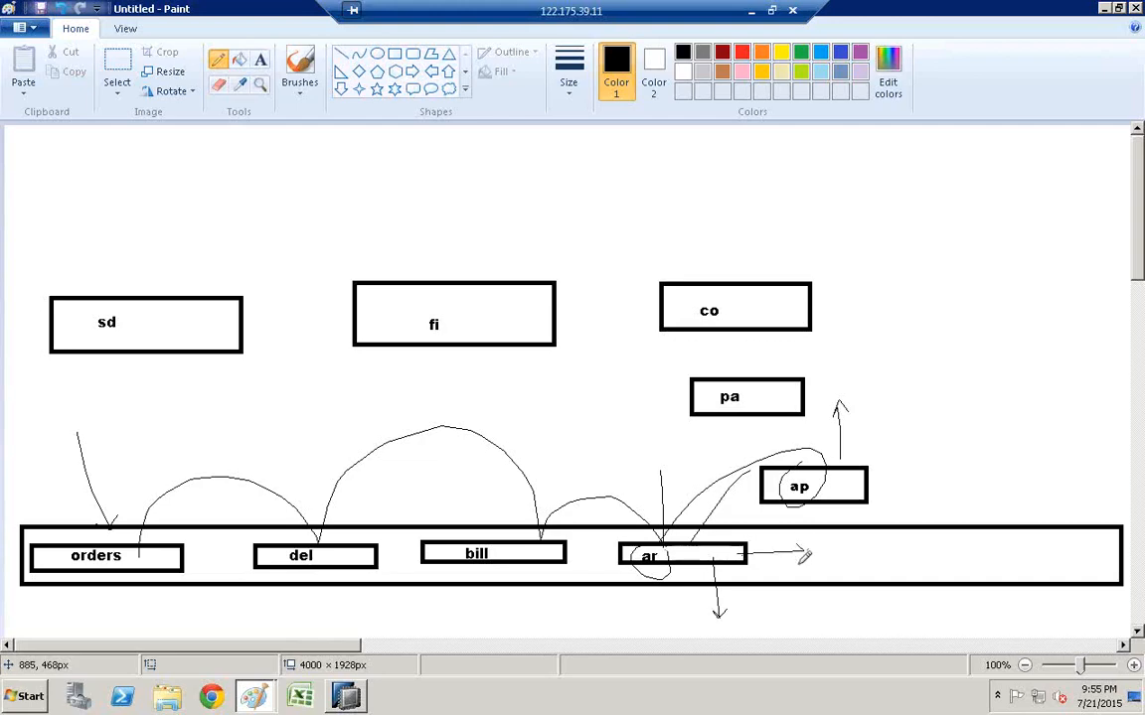
# - Draw a rectangle of about 172 × 38 px at the rightward arrow's tip and label it "co - pa"
pyautogui.click(393, 55)
pyautogui.click(817, 542)
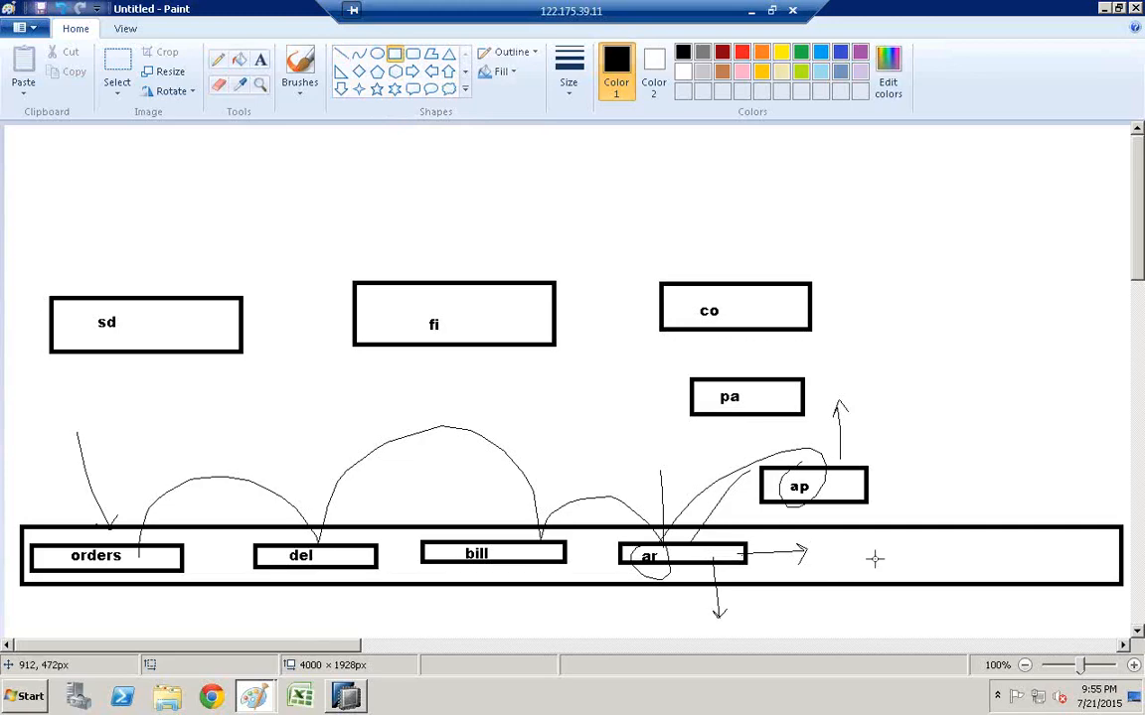
pyautogui.moveTo(937, 574); pyautogui.dragTo(968, 569)
pyautogui.click(260, 59)
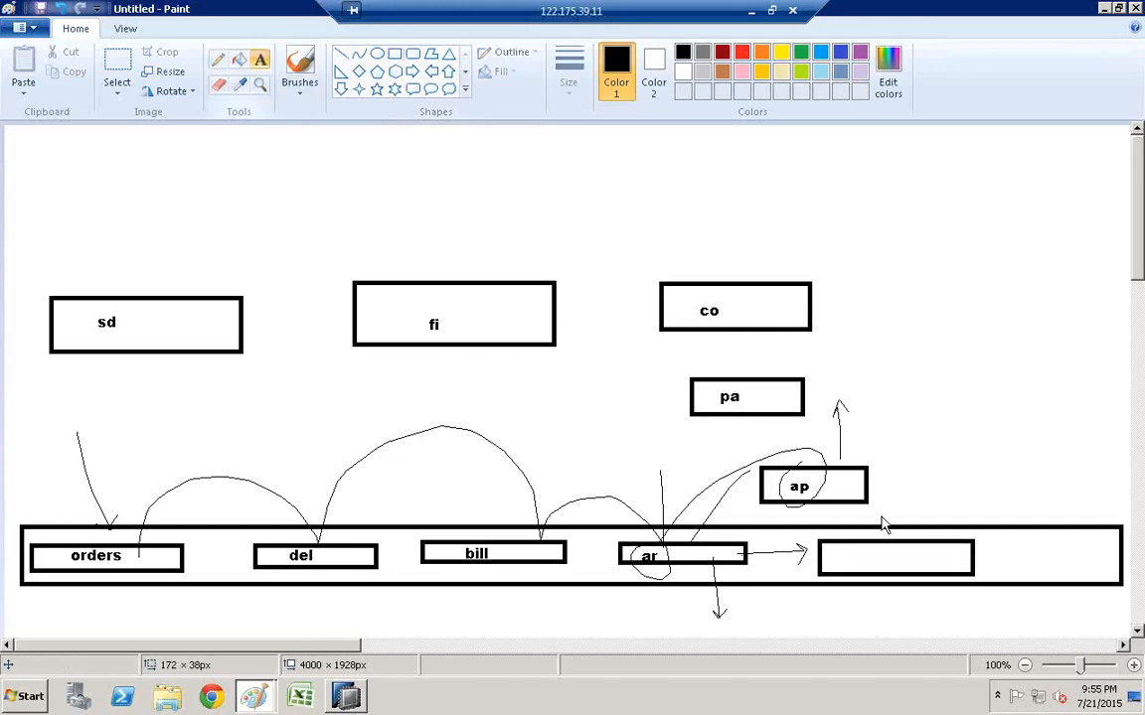
pyautogui.click(841, 548)
pyautogui.write('co - pa')
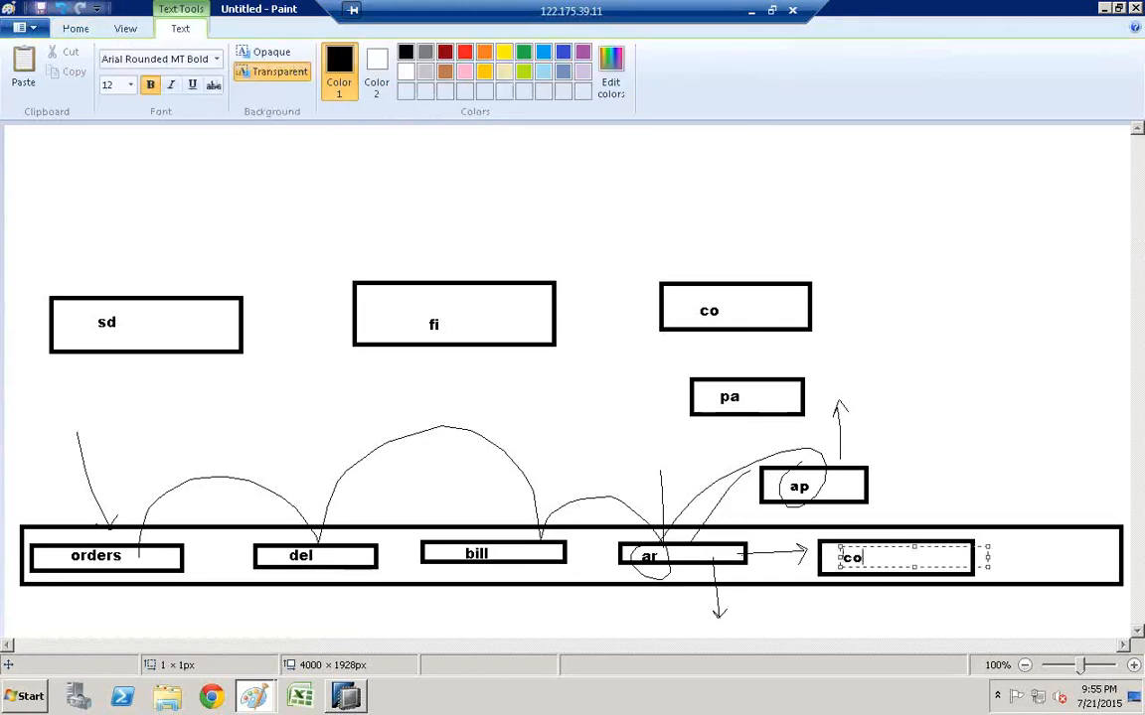